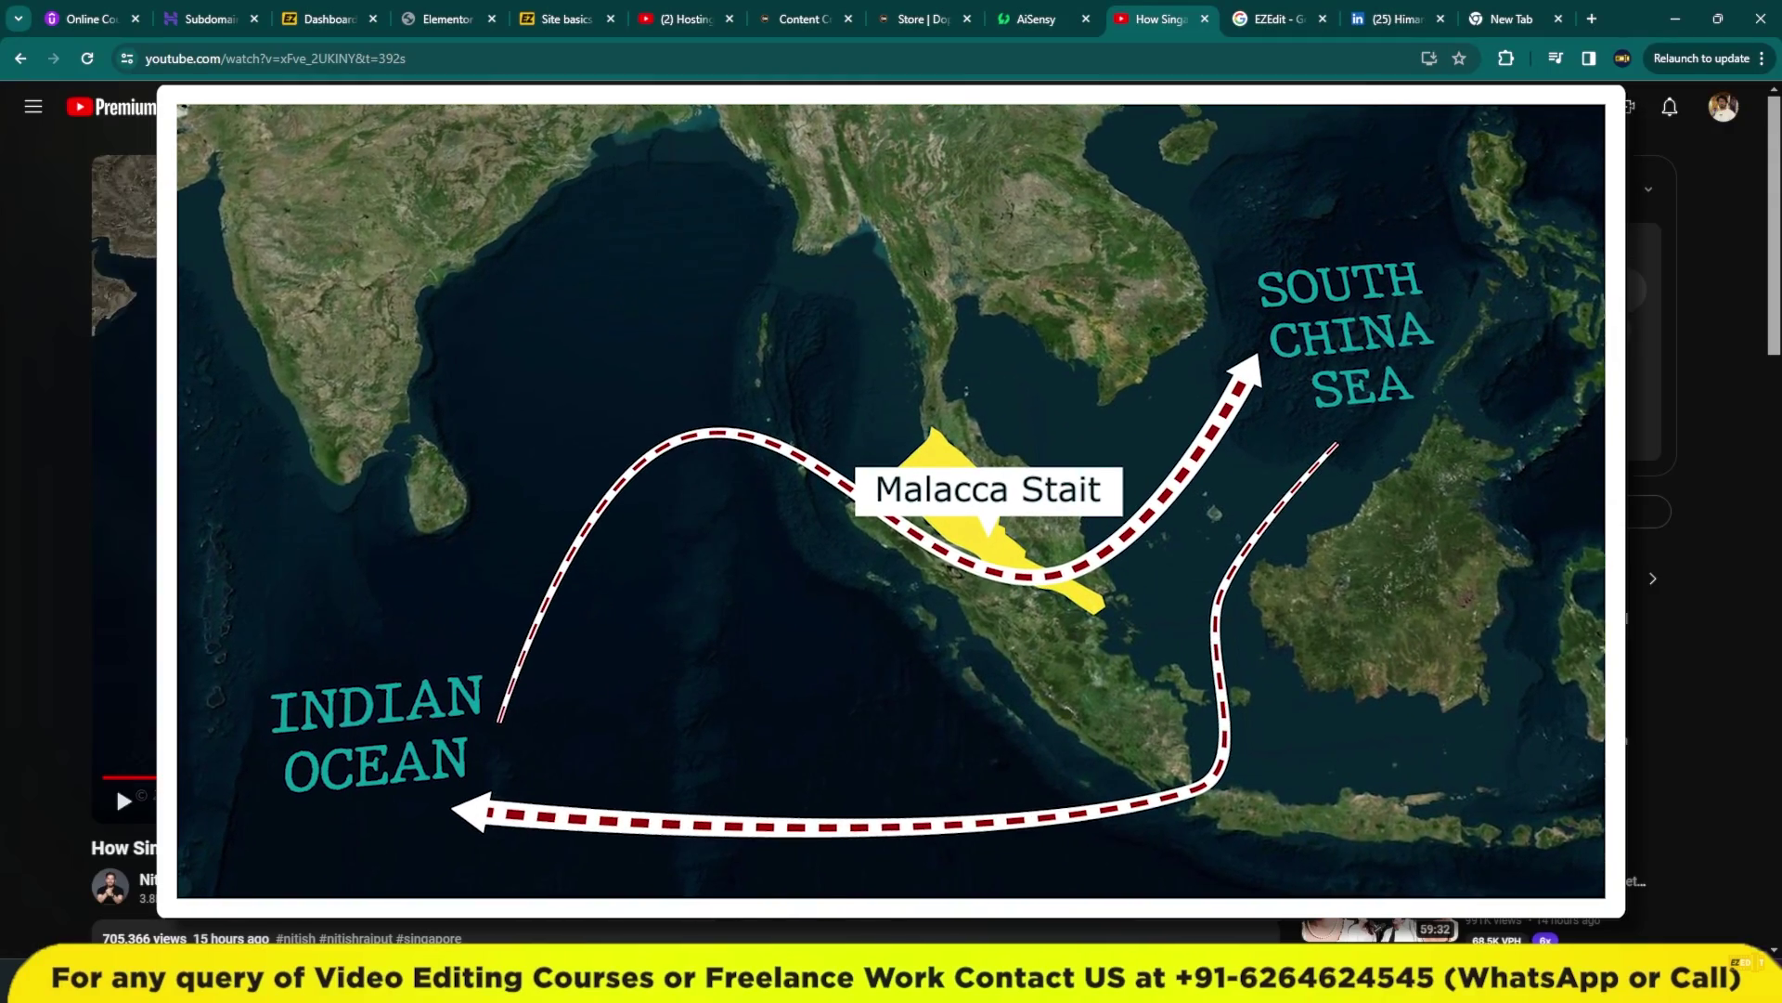
Replay the YouTube Malacca Strait map animation, pause it at 1:49, and switch to After Effects.
{"action": "left_click", "coordinate": [115, 783]}
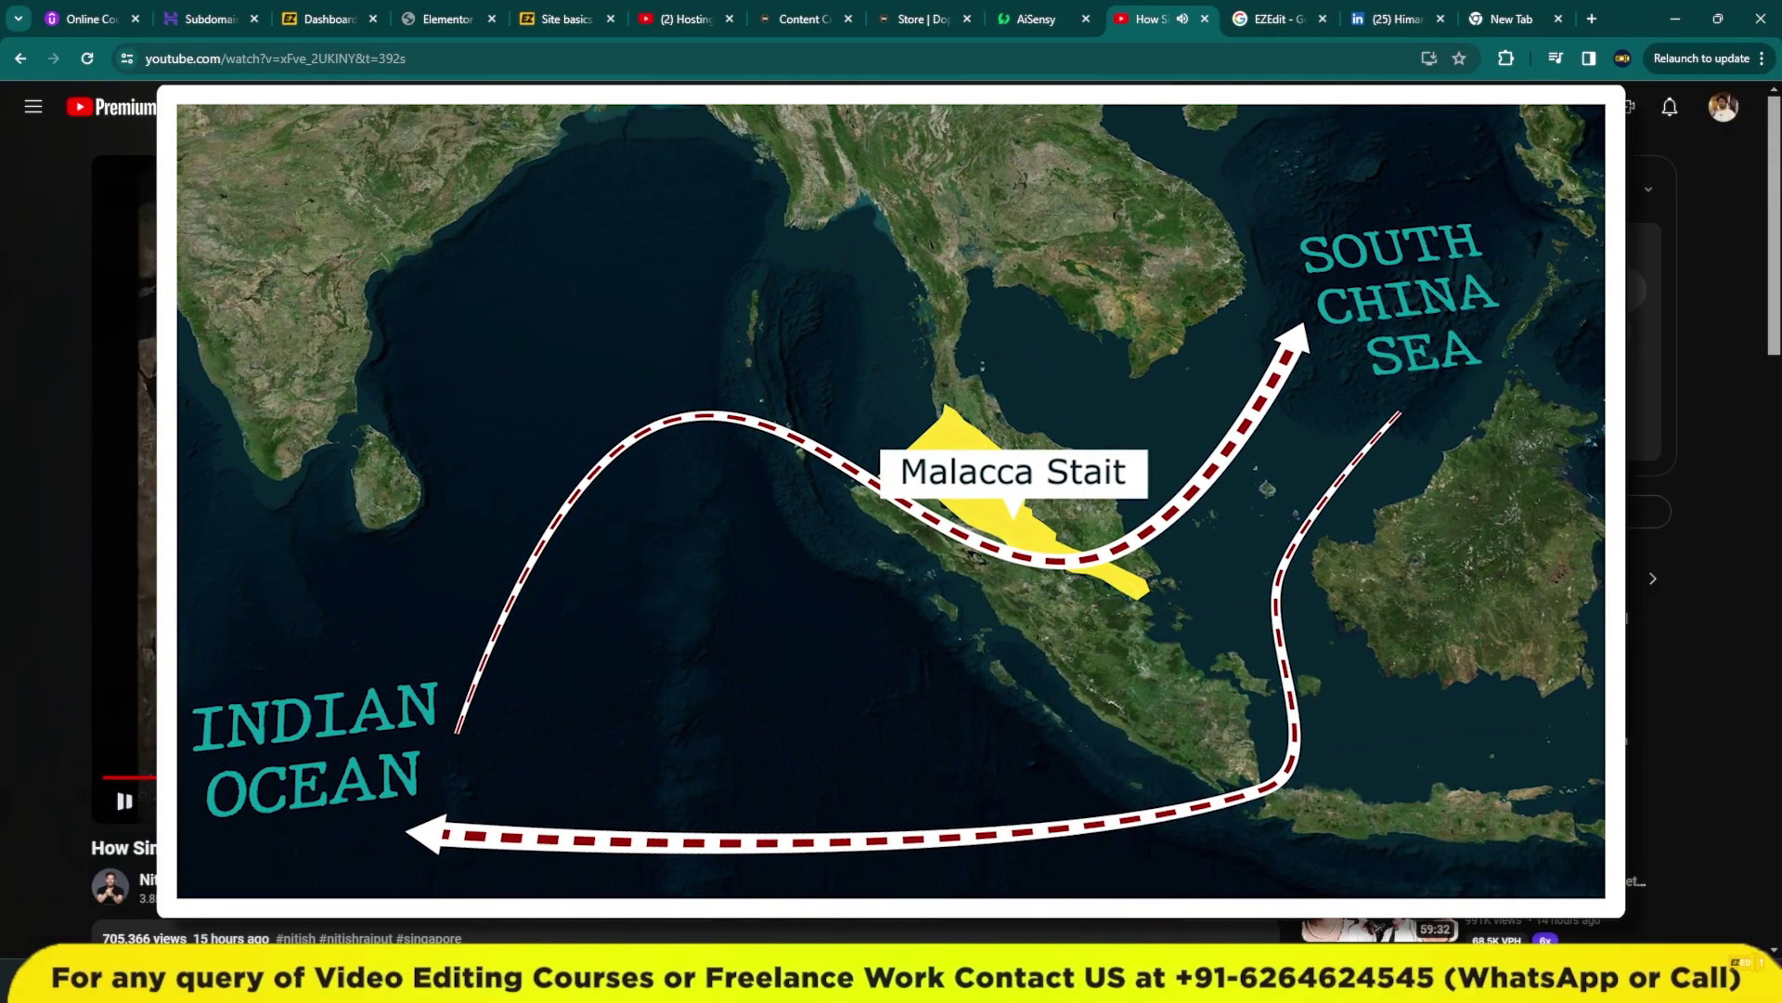
{"action": "key", "text": "space"}
{"action": "key", "text": "Left"}
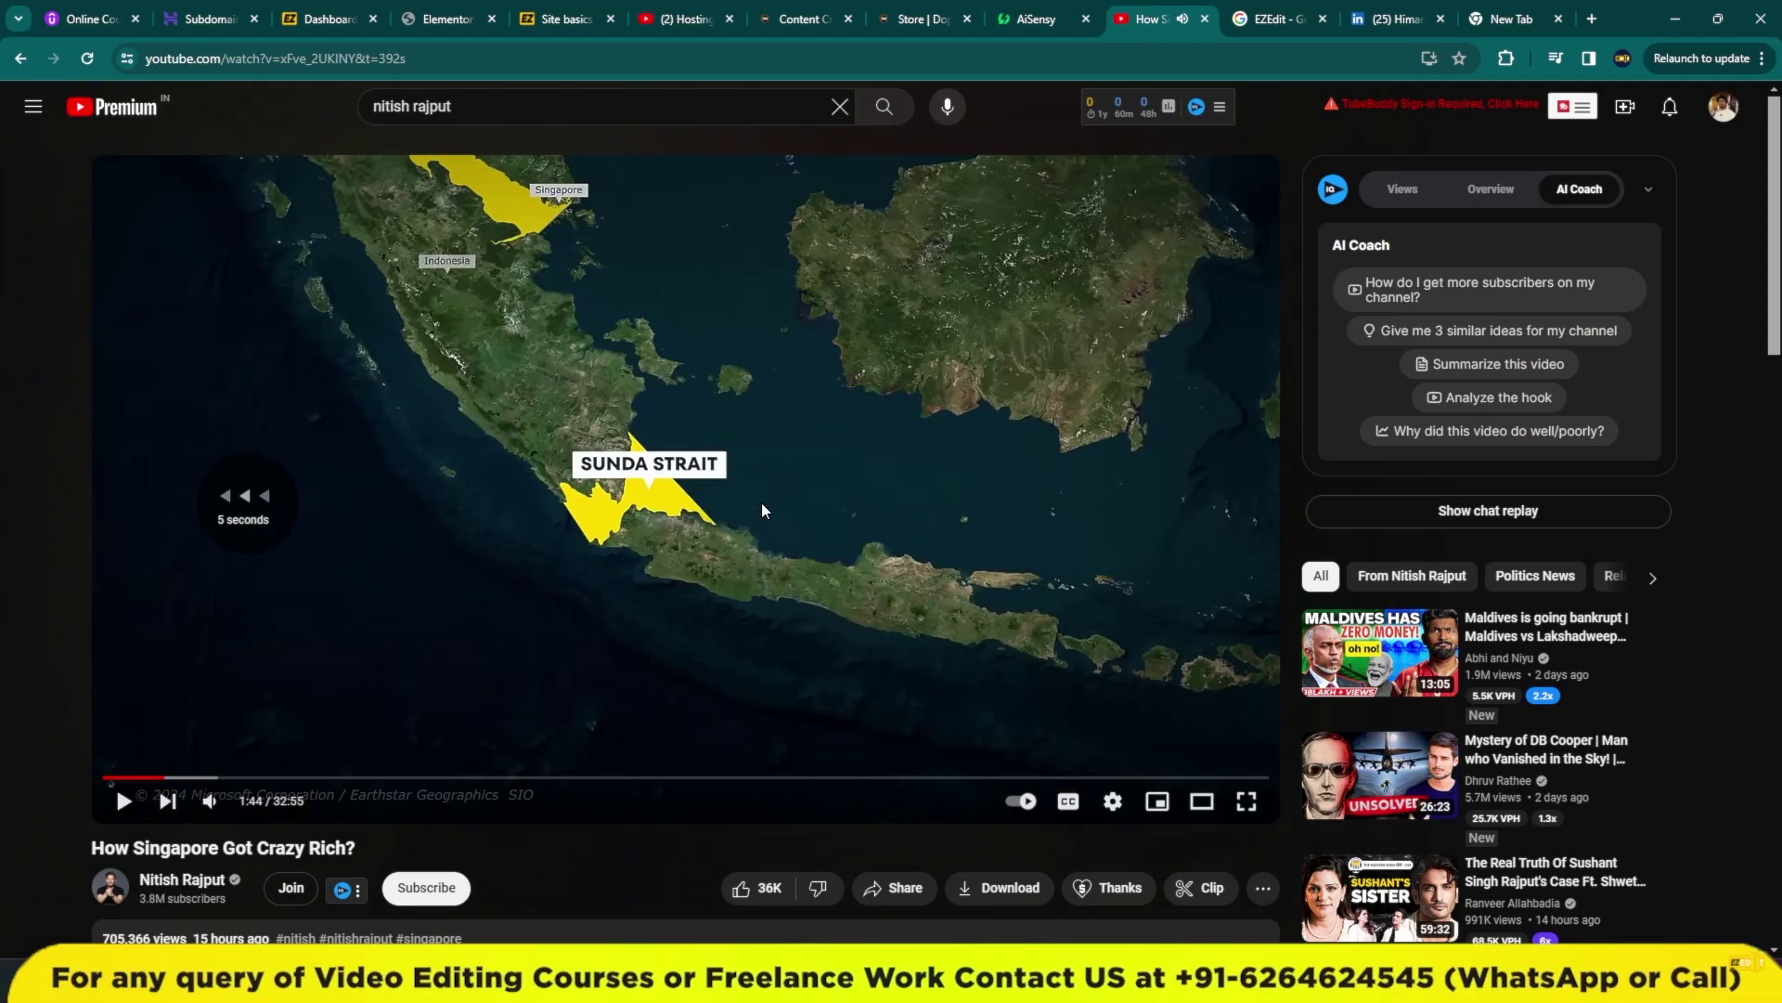
{"action": "key", "text": "space"}
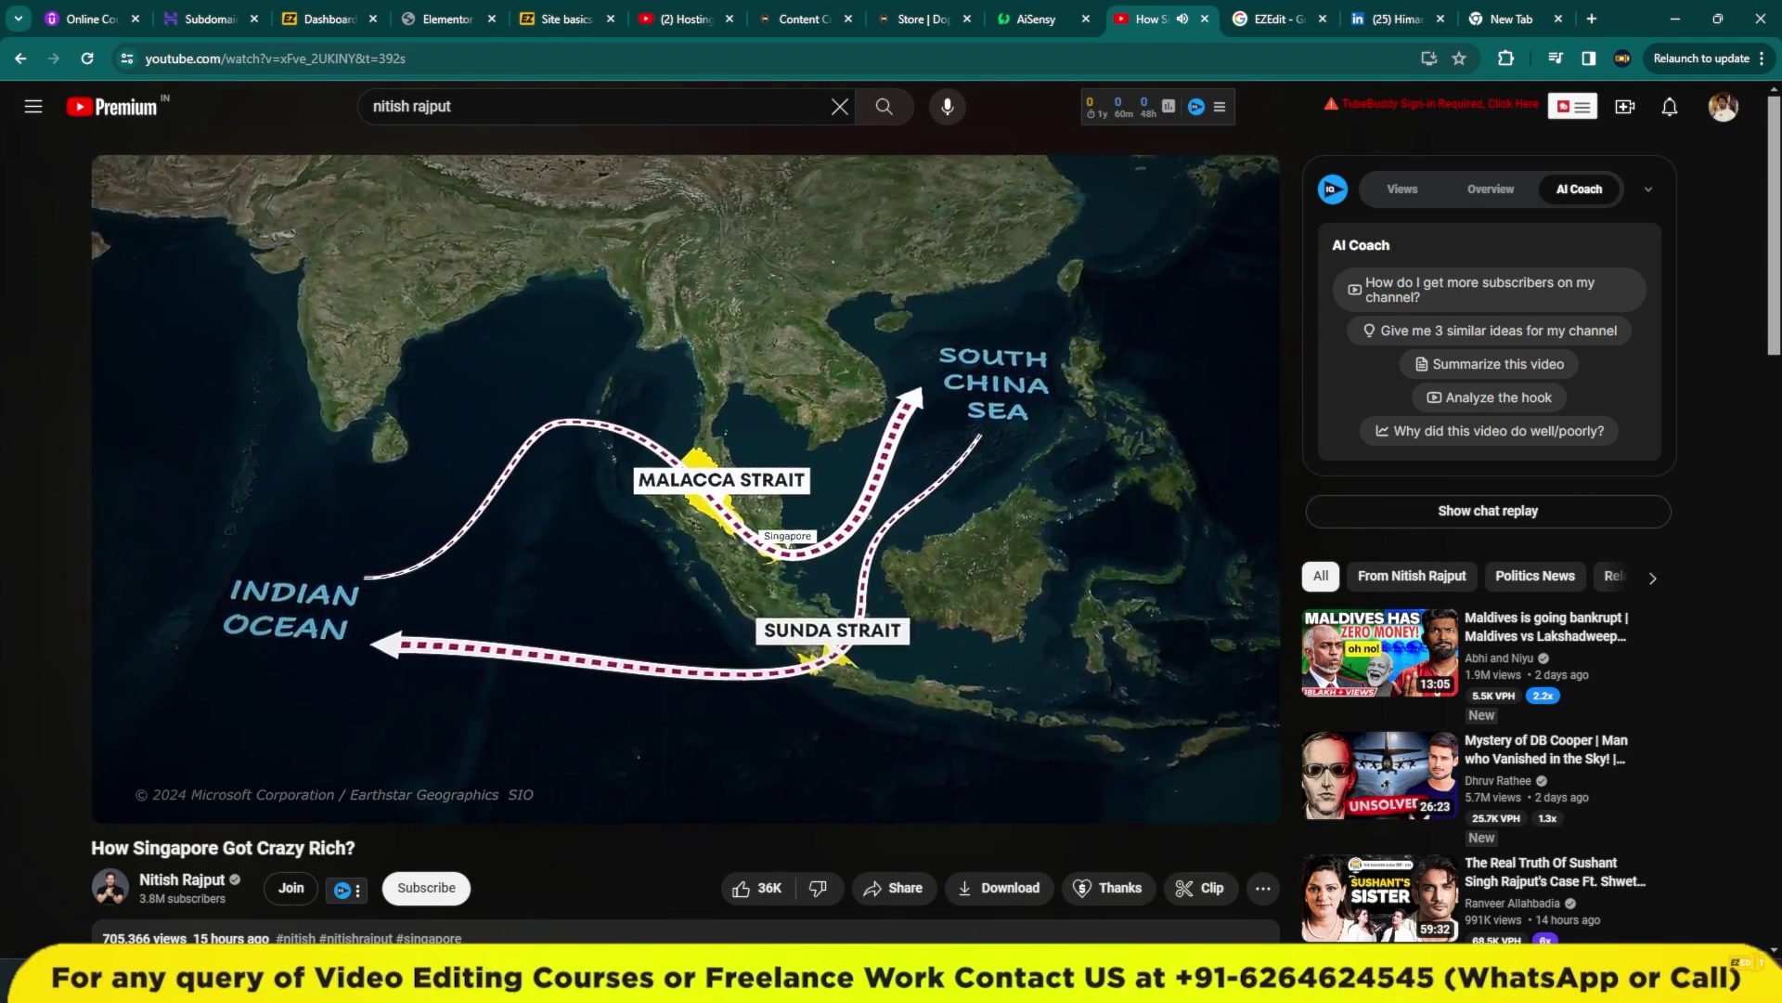
{"action": "key", "text": "space"}
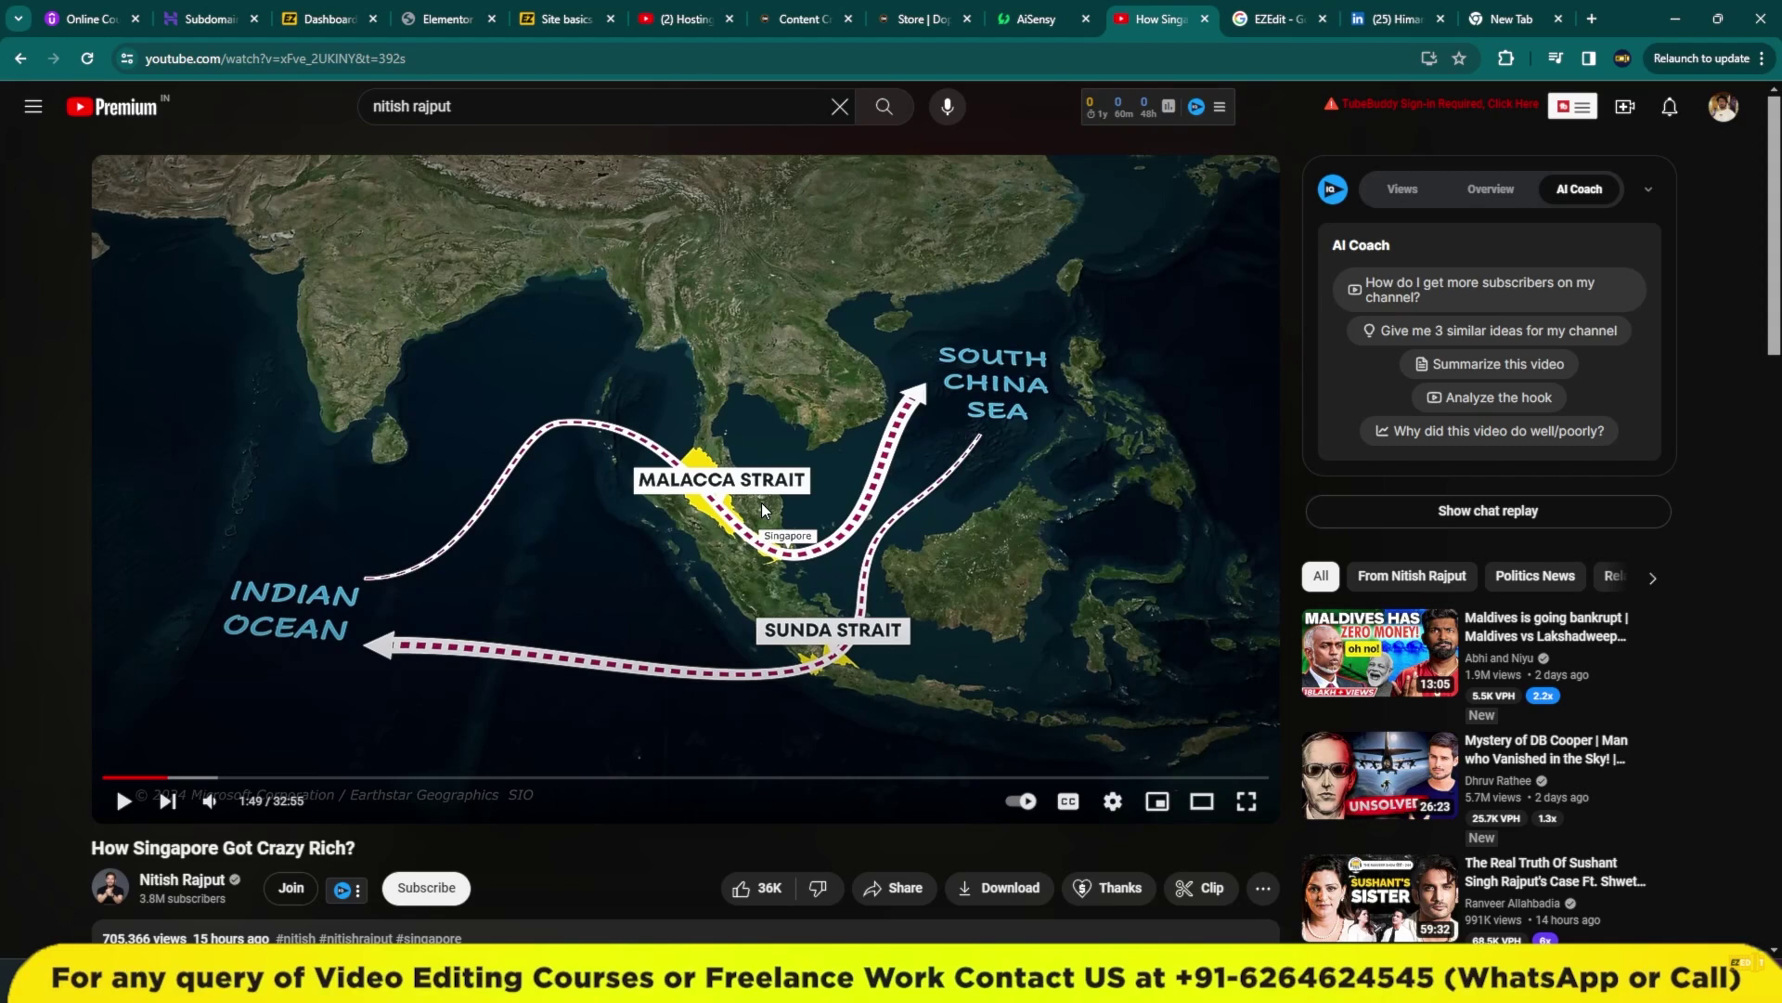
{"action": "left_click", "coordinate": [965, 887]}
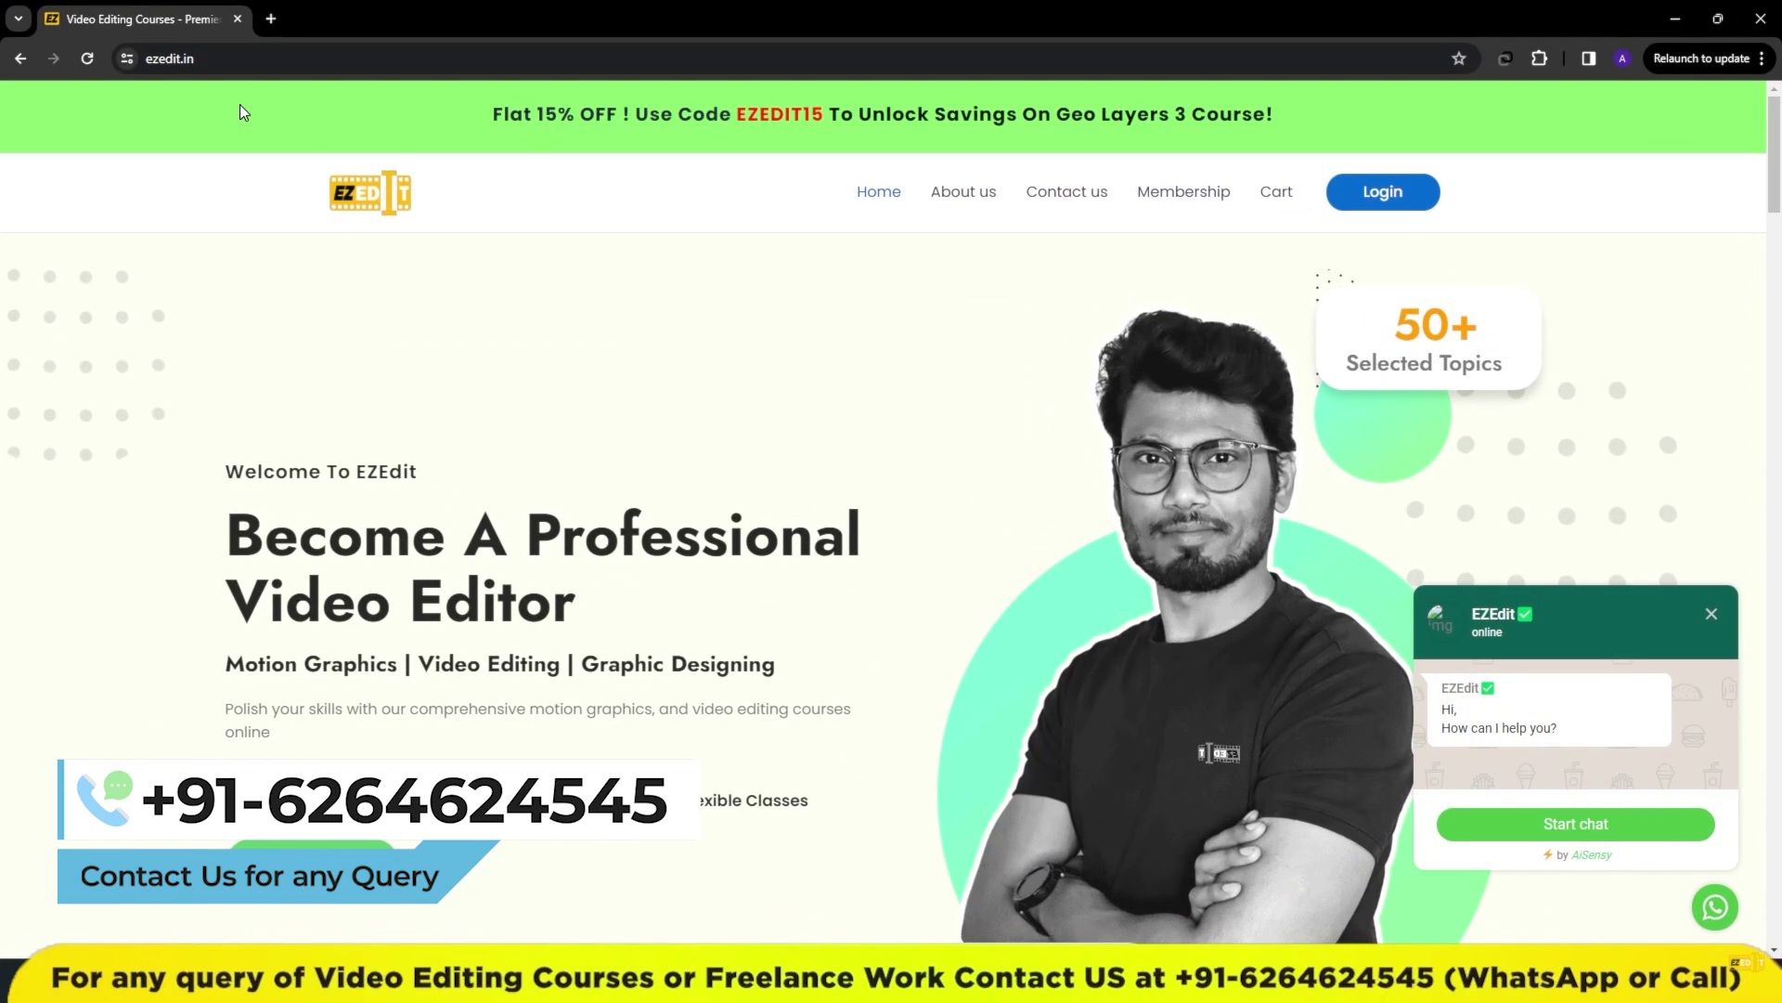
Open the Geo Layers 3 course card's Join Now page and close the WhatsApp chat popup.
{"action": "scroll", "coordinate": [907, 616], "scroll_direction": "down", "scroll_amount": 6}
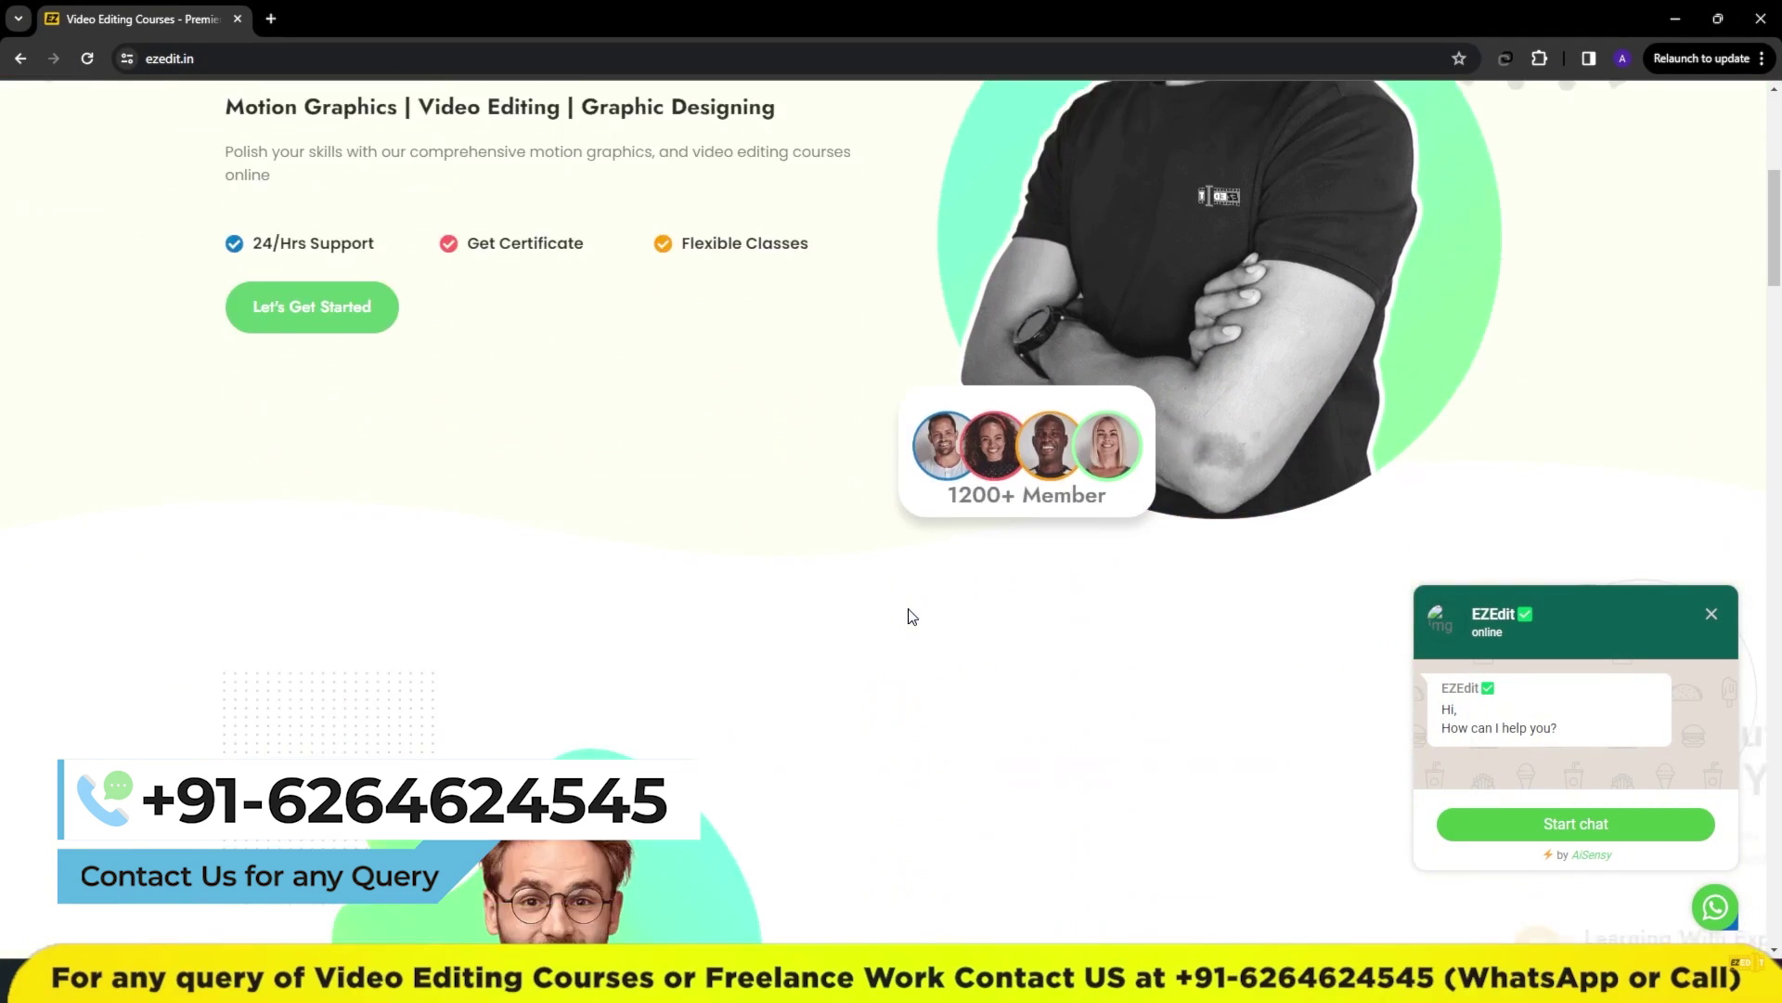
{"action": "scroll", "coordinate": [907, 616], "scroll_direction": "down", "scroll_amount": 7}
{"action": "scroll", "coordinate": [907, 616], "scroll_direction": "down", "scroll_amount": 9}
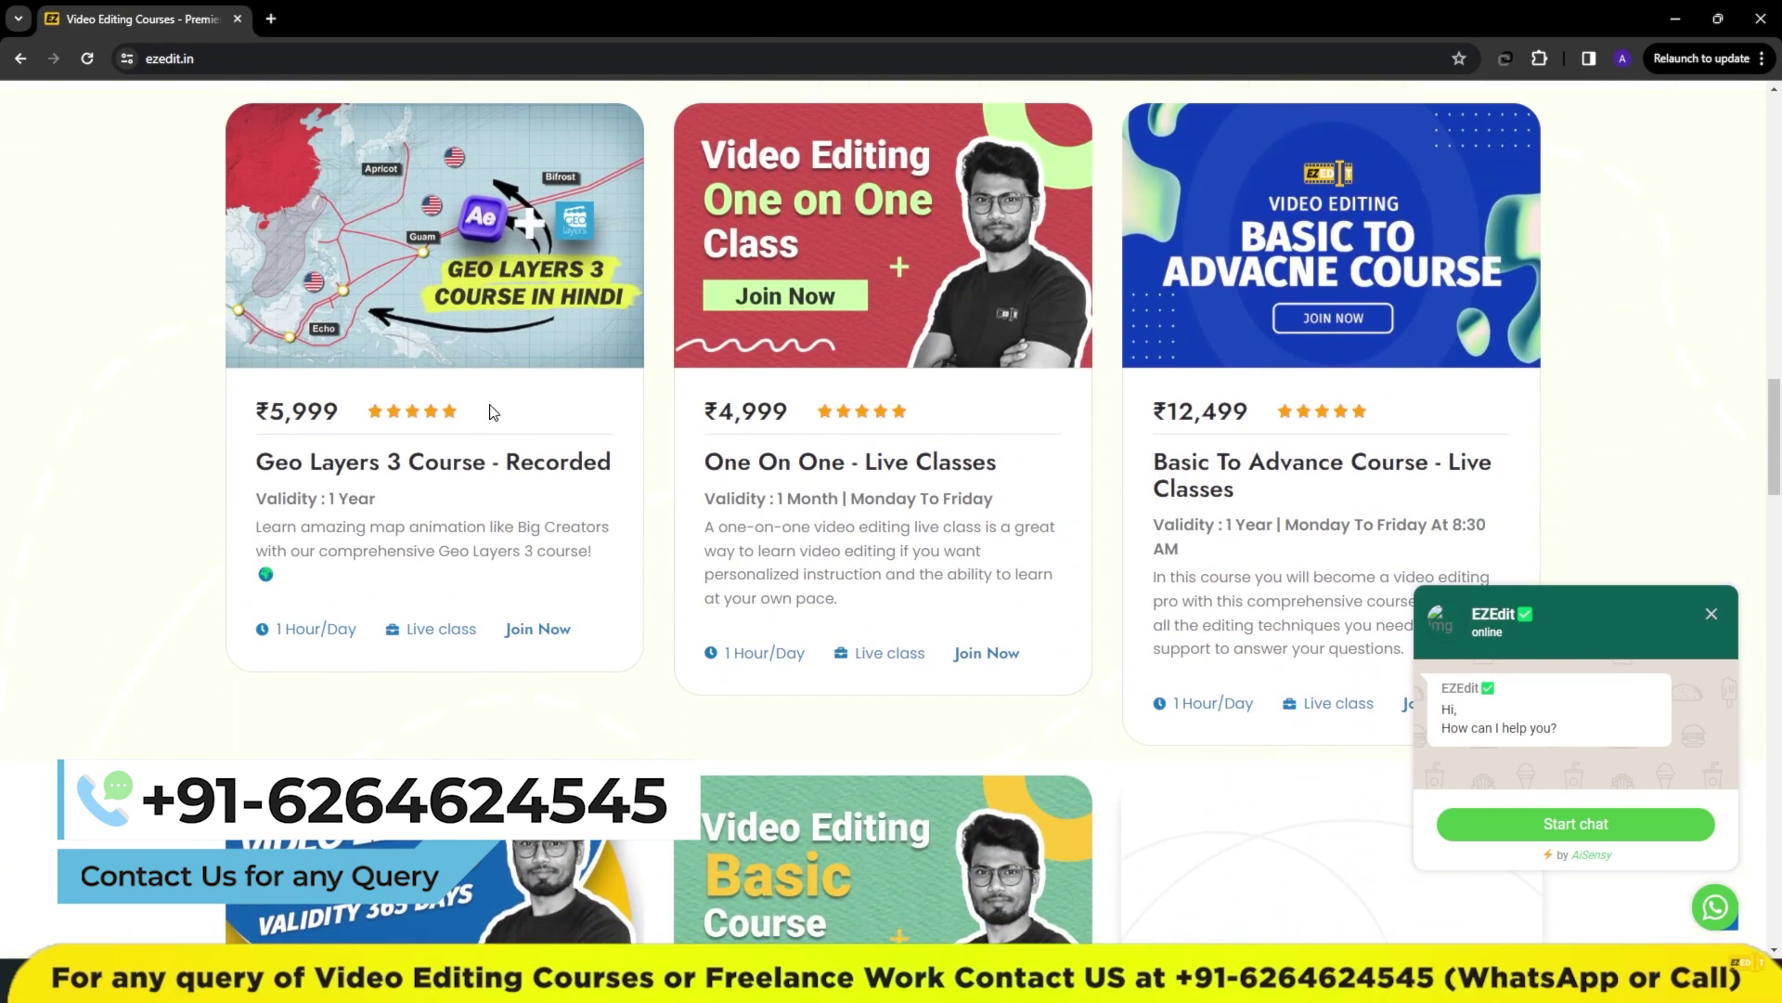
{"action": "left_click", "coordinate": [539, 631]}
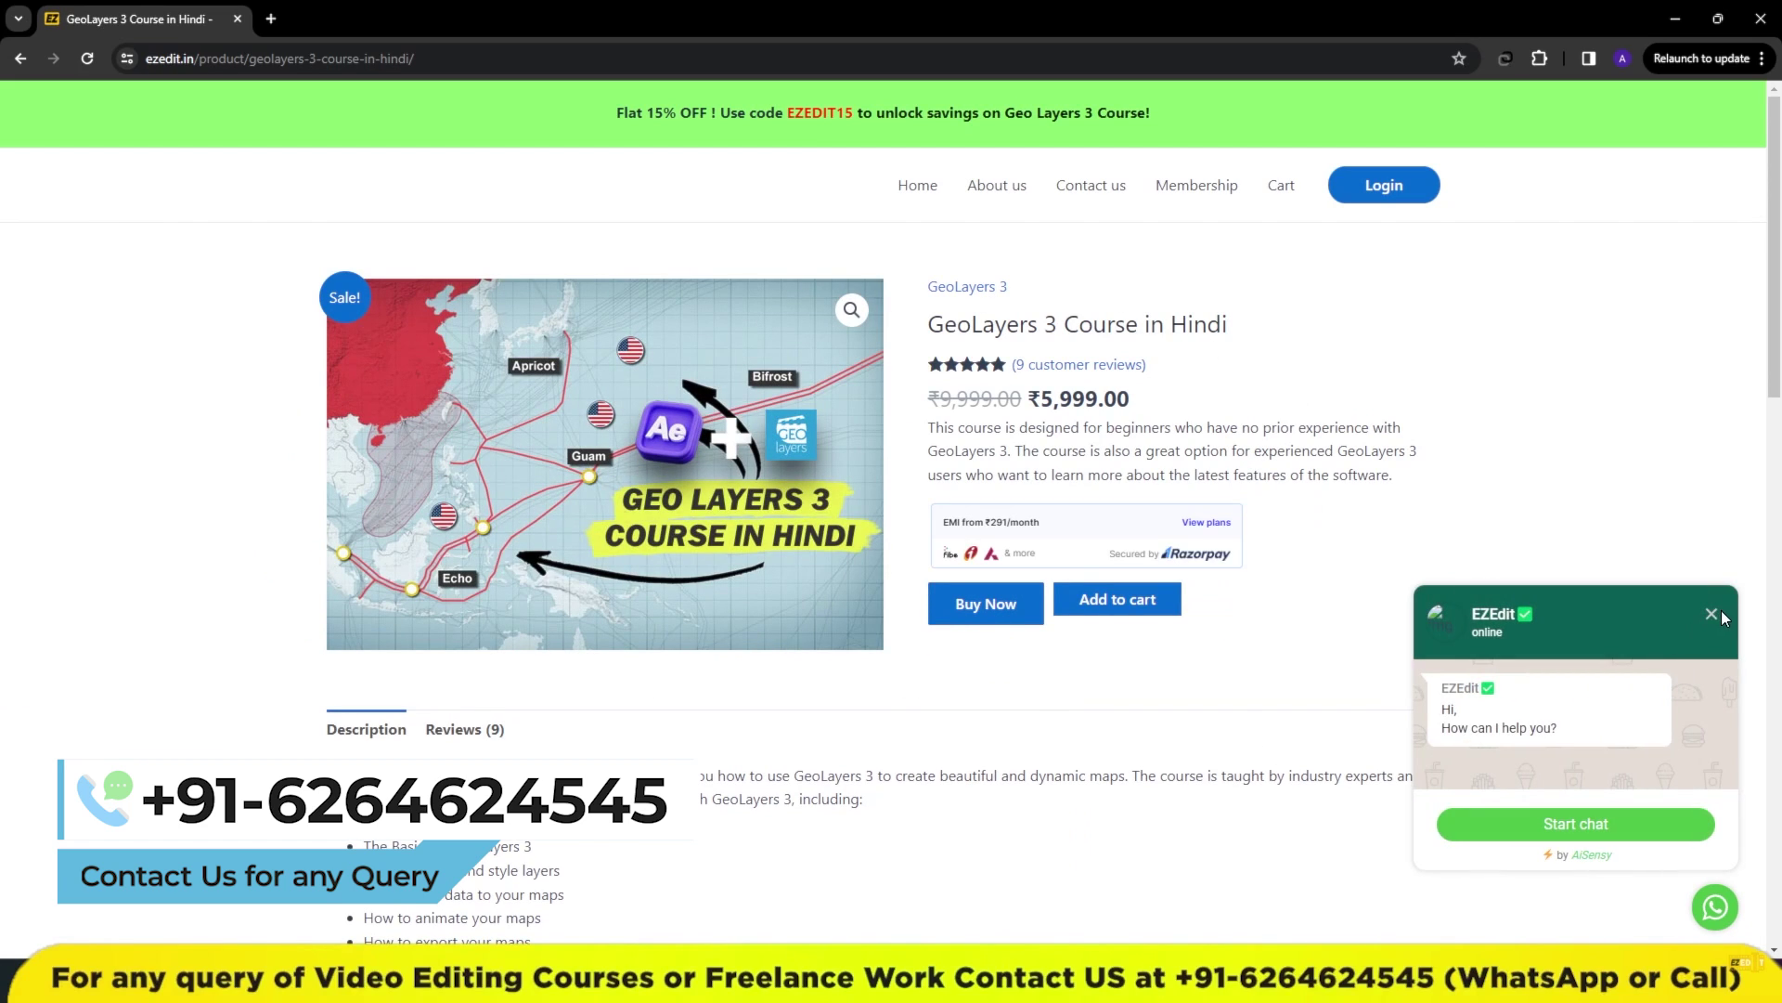
{"action": "left_click", "coordinate": [1719, 613]}
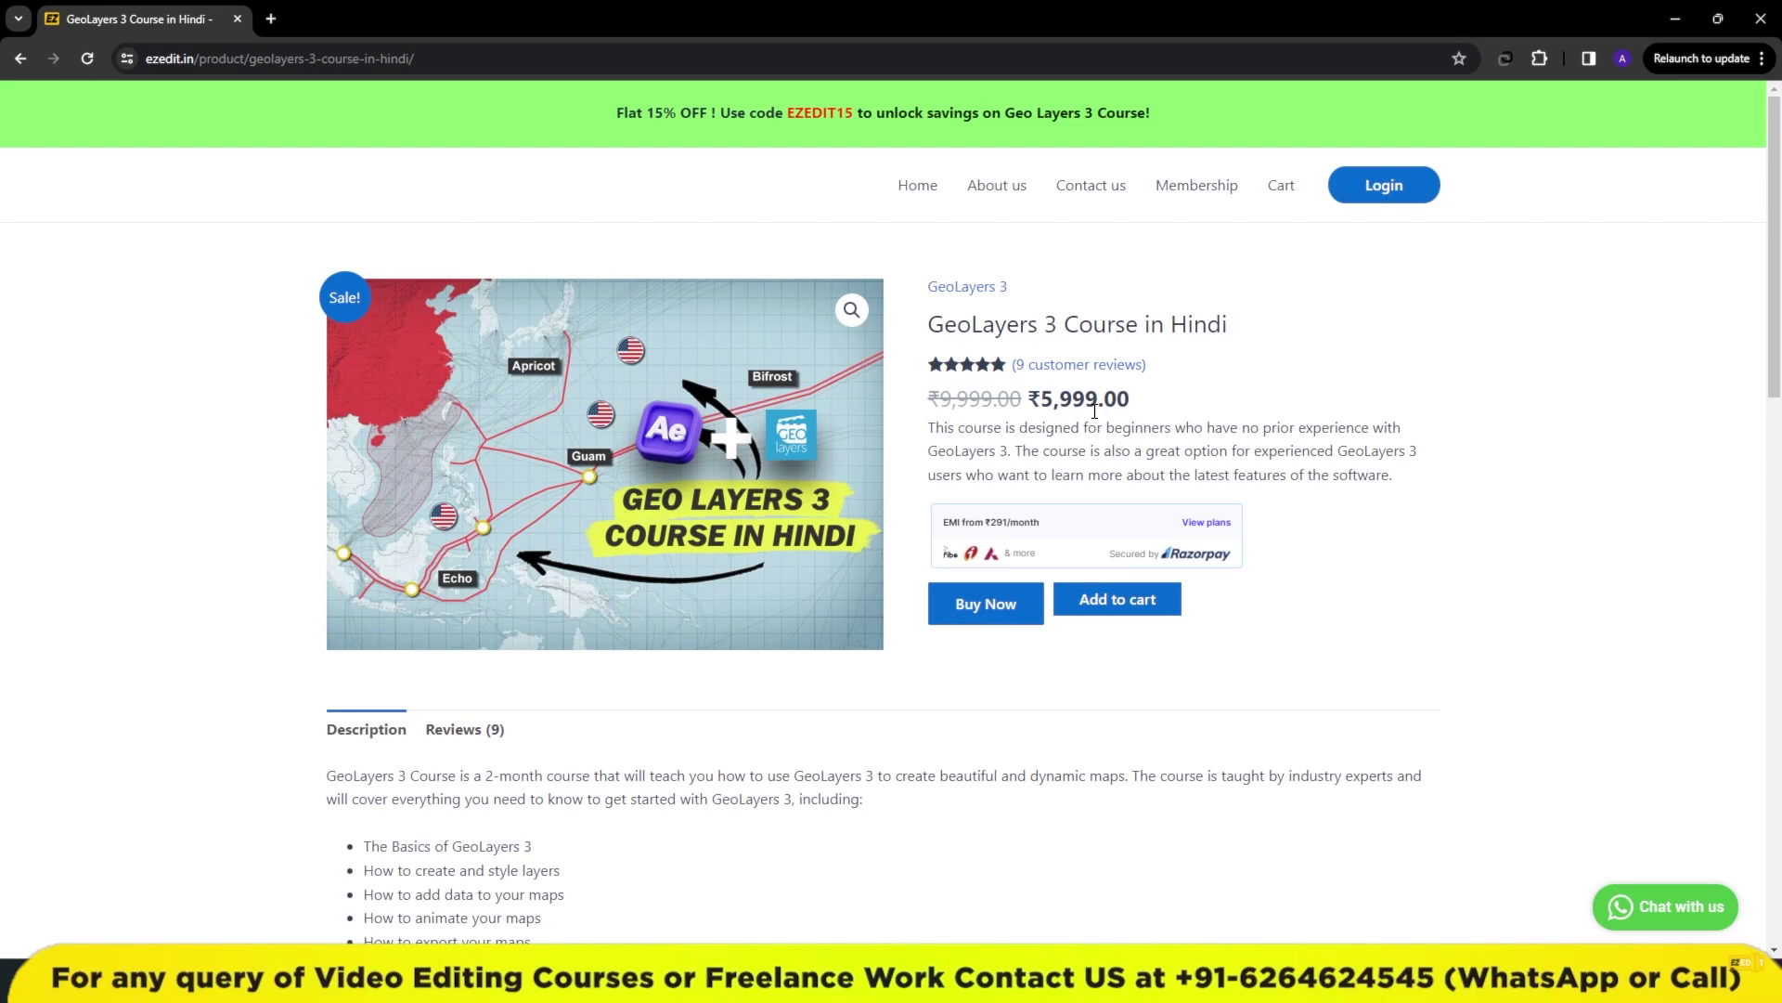
Create a GEOlayers World Mapcomp with Satellite, Bing Aerial imagery at 1920×1080, 25 fps, 30 seconds.
{"action": "left_click", "coordinate": [1664, 25]}
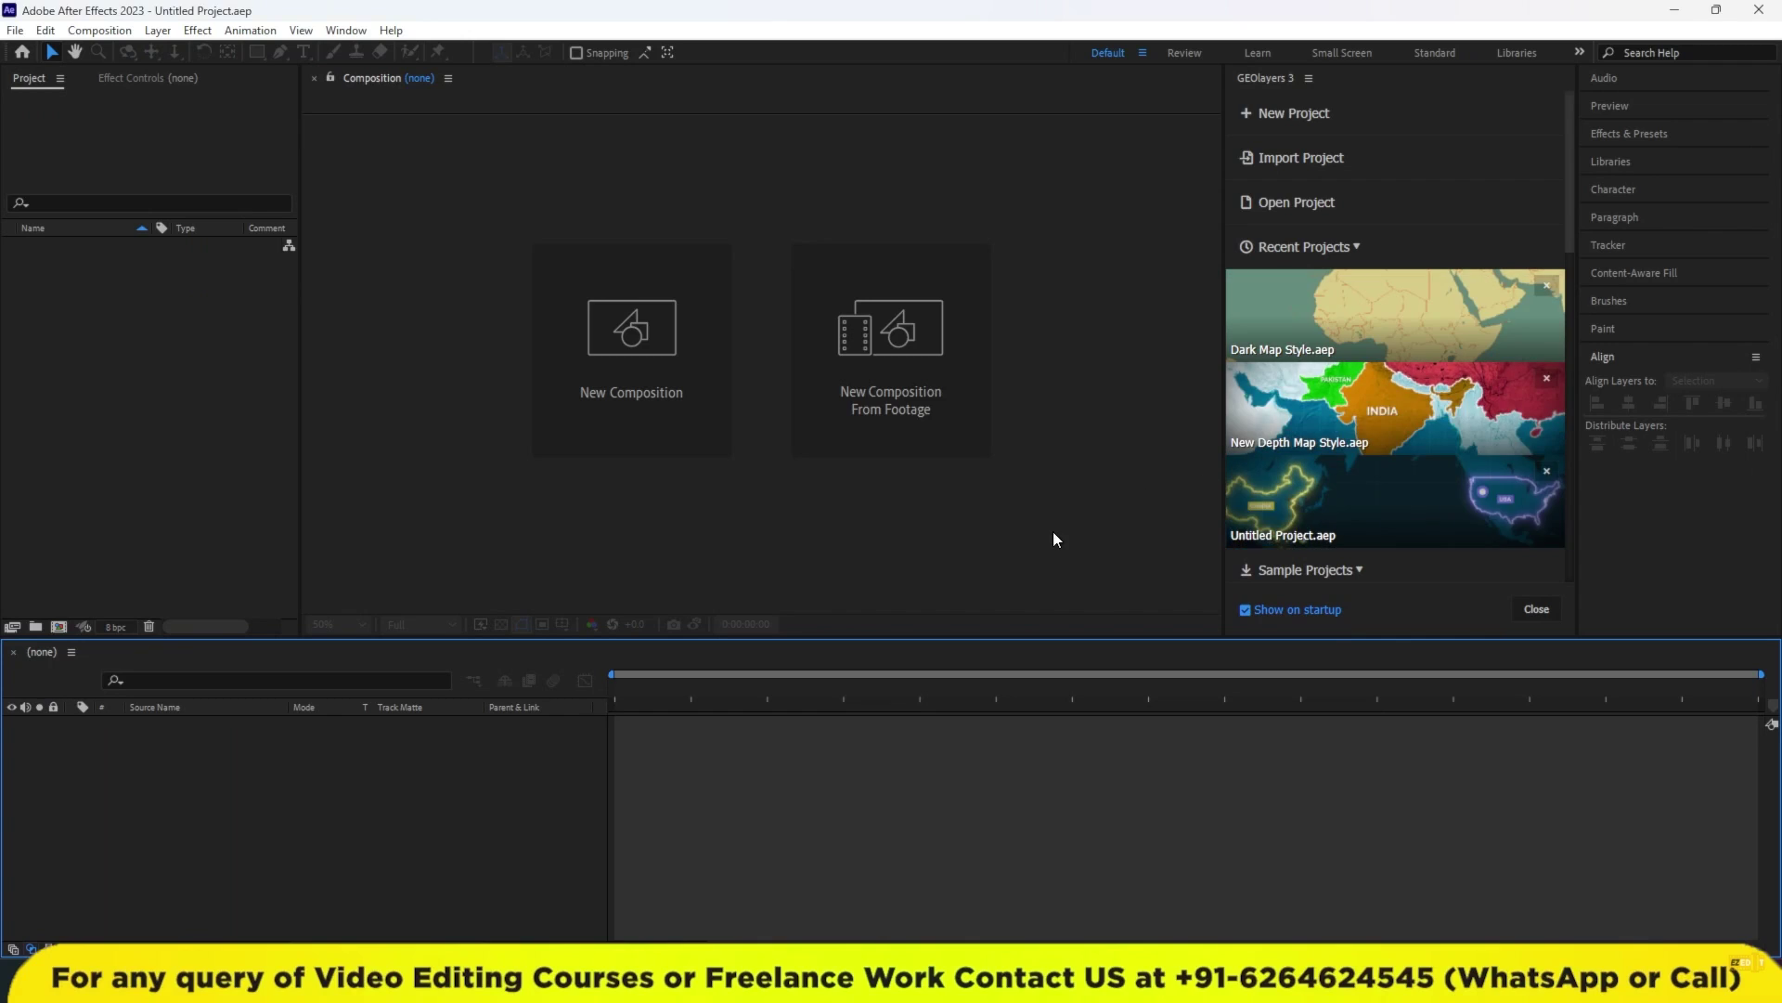
{"action": "left_click", "coordinate": [1286, 115]}
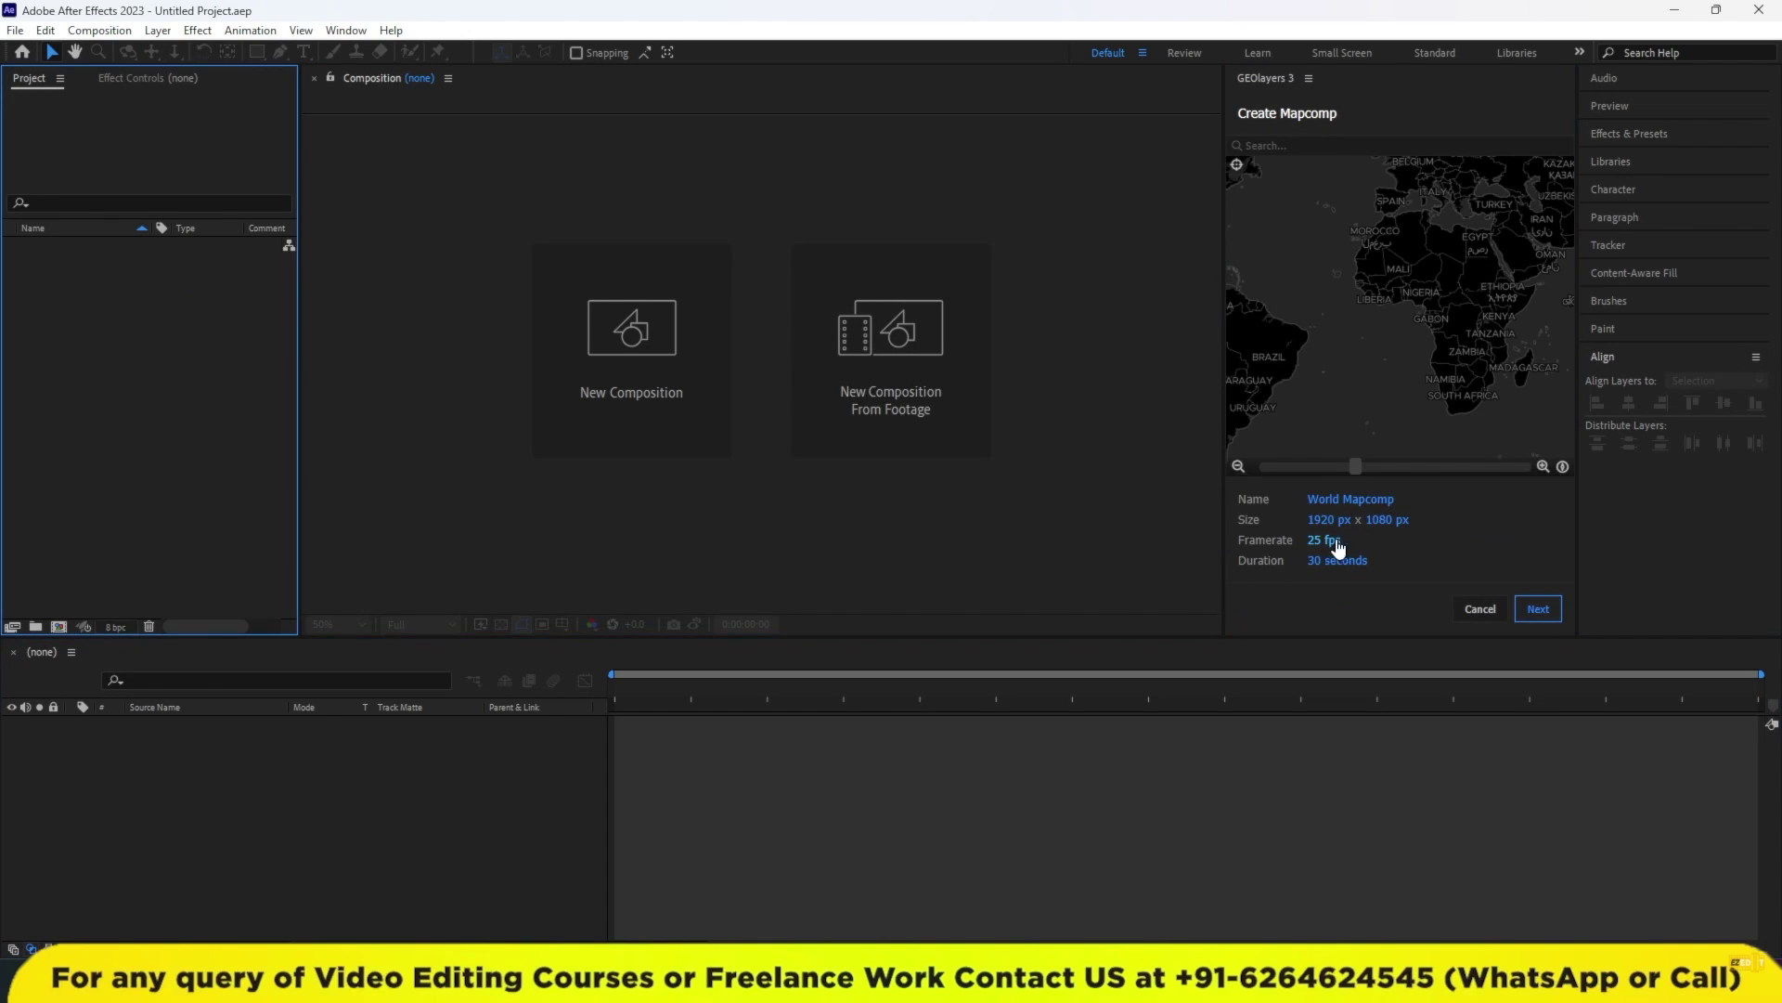
{"action": "left_click", "coordinate": [1538, 608]}
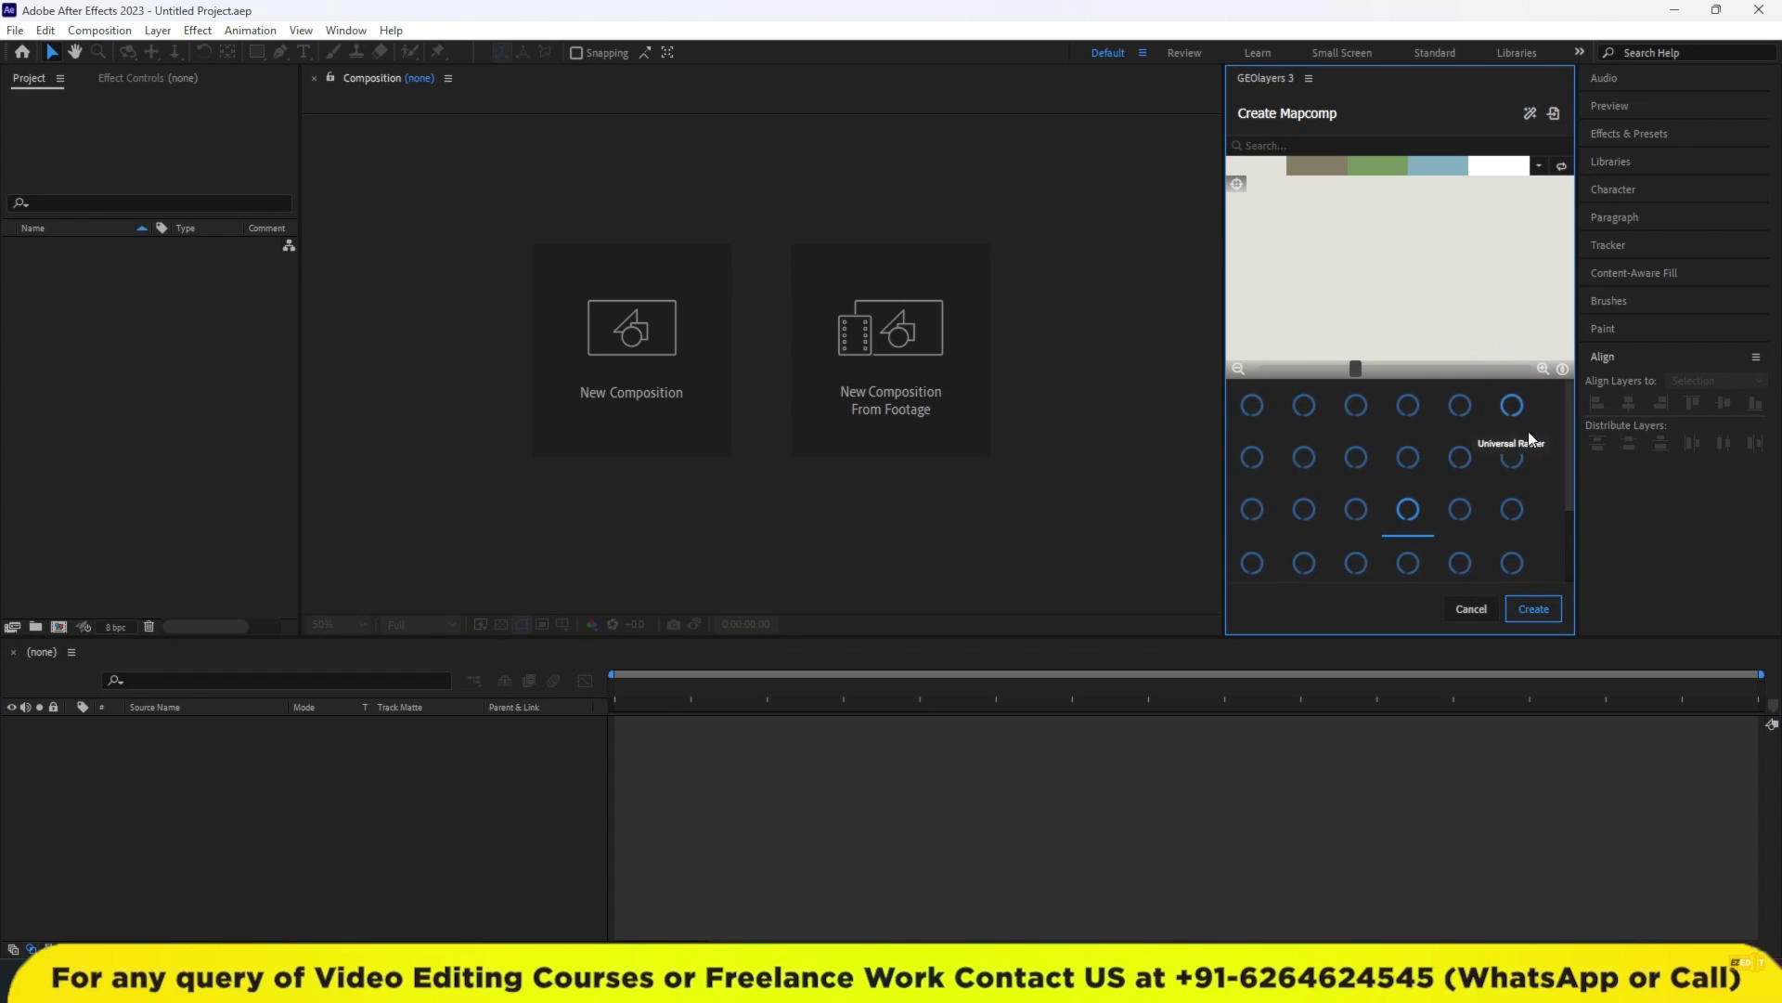
{"action": "left_click", "coordinate": [1459, 511]}
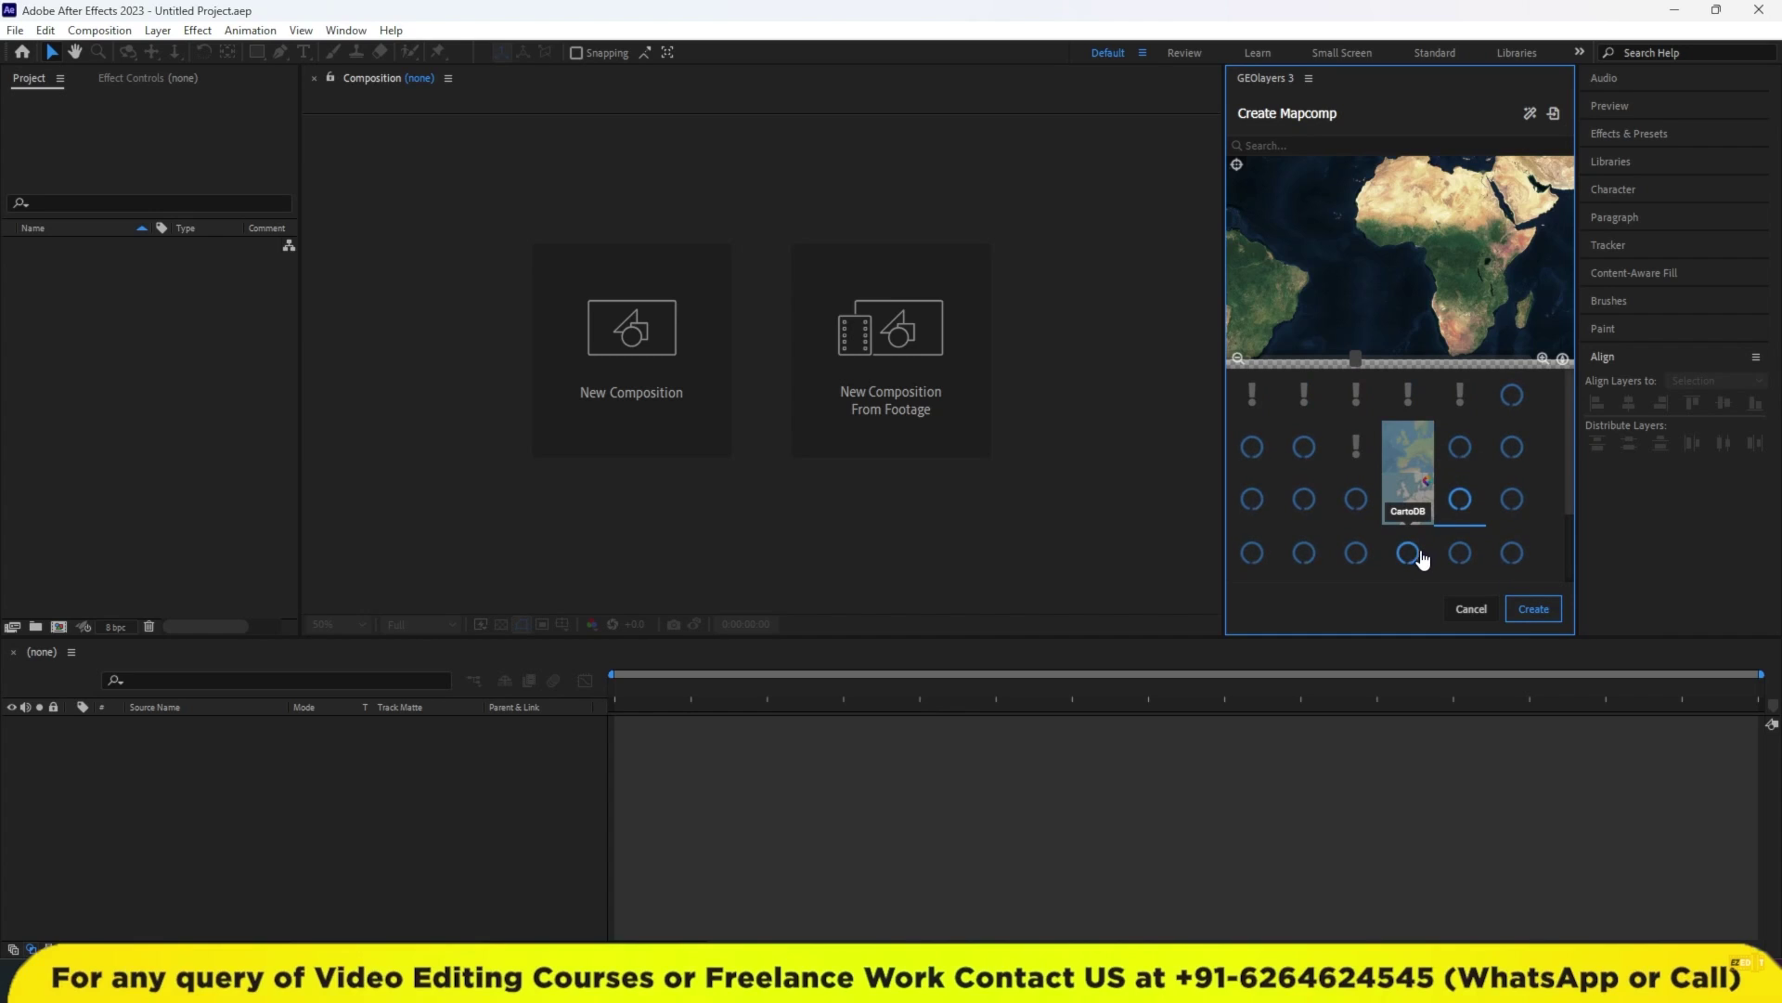
{"action": "left_click", "coordinate": [1364, 555]}
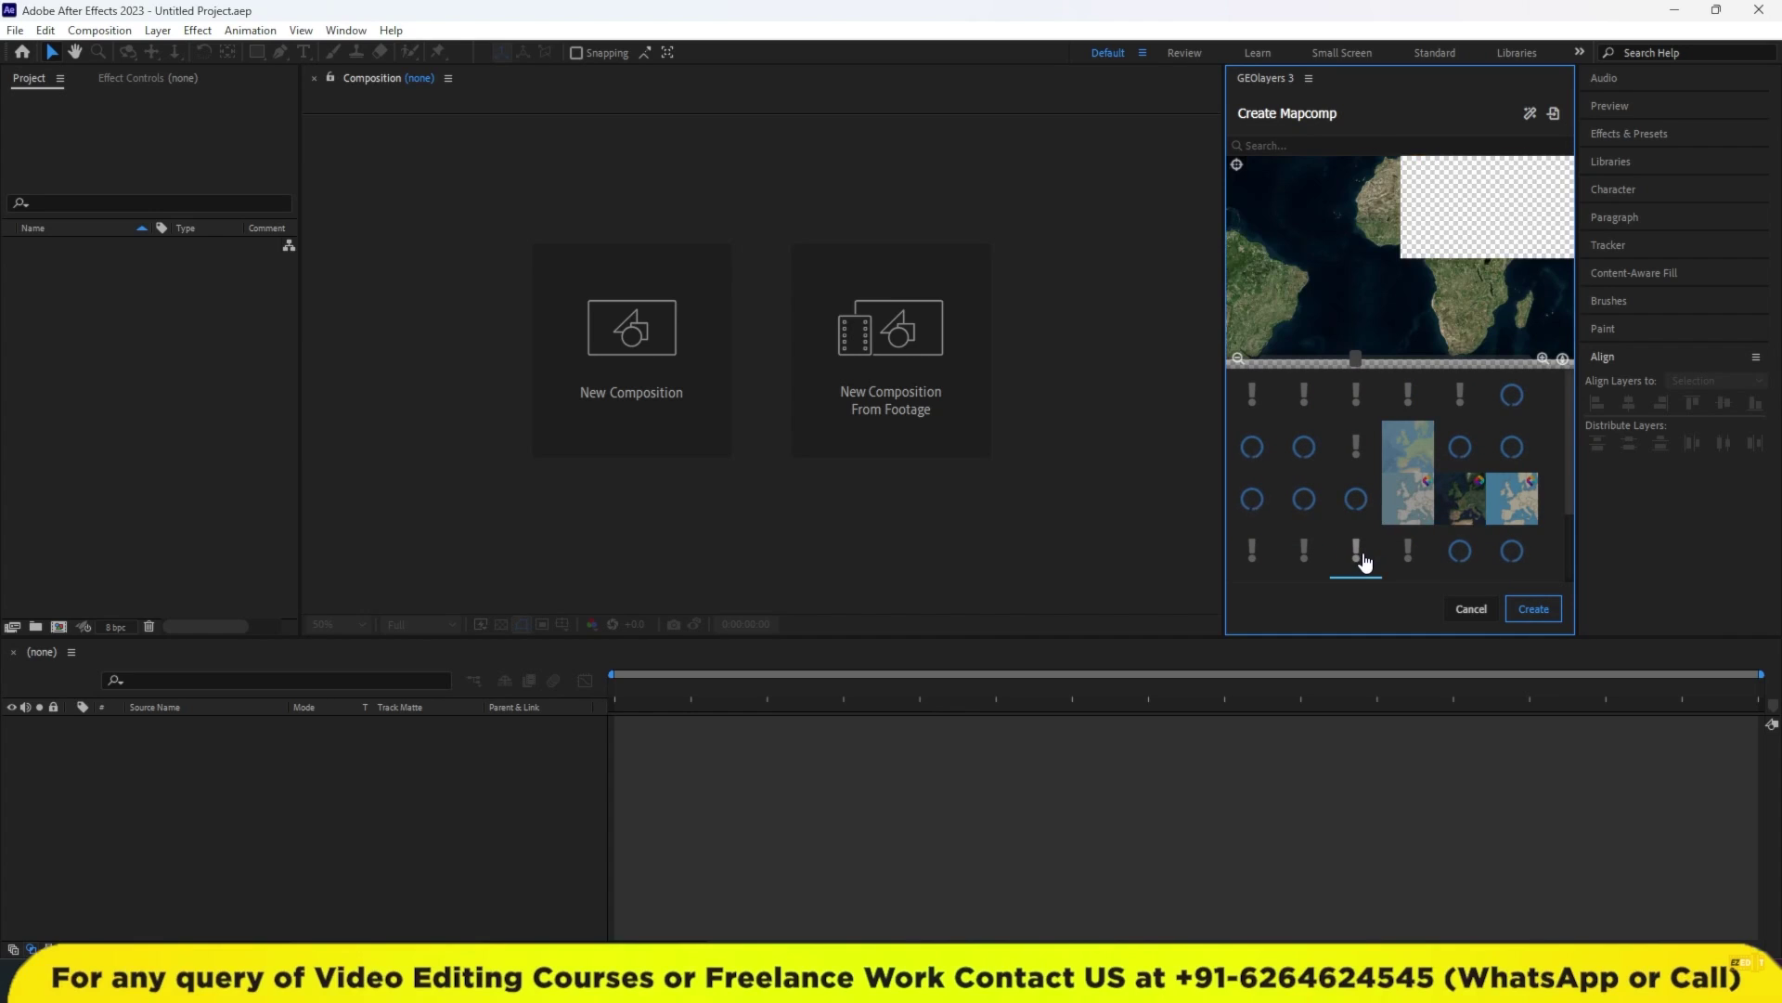
{"action": "left_click", "coordinate": [1534, 609]}
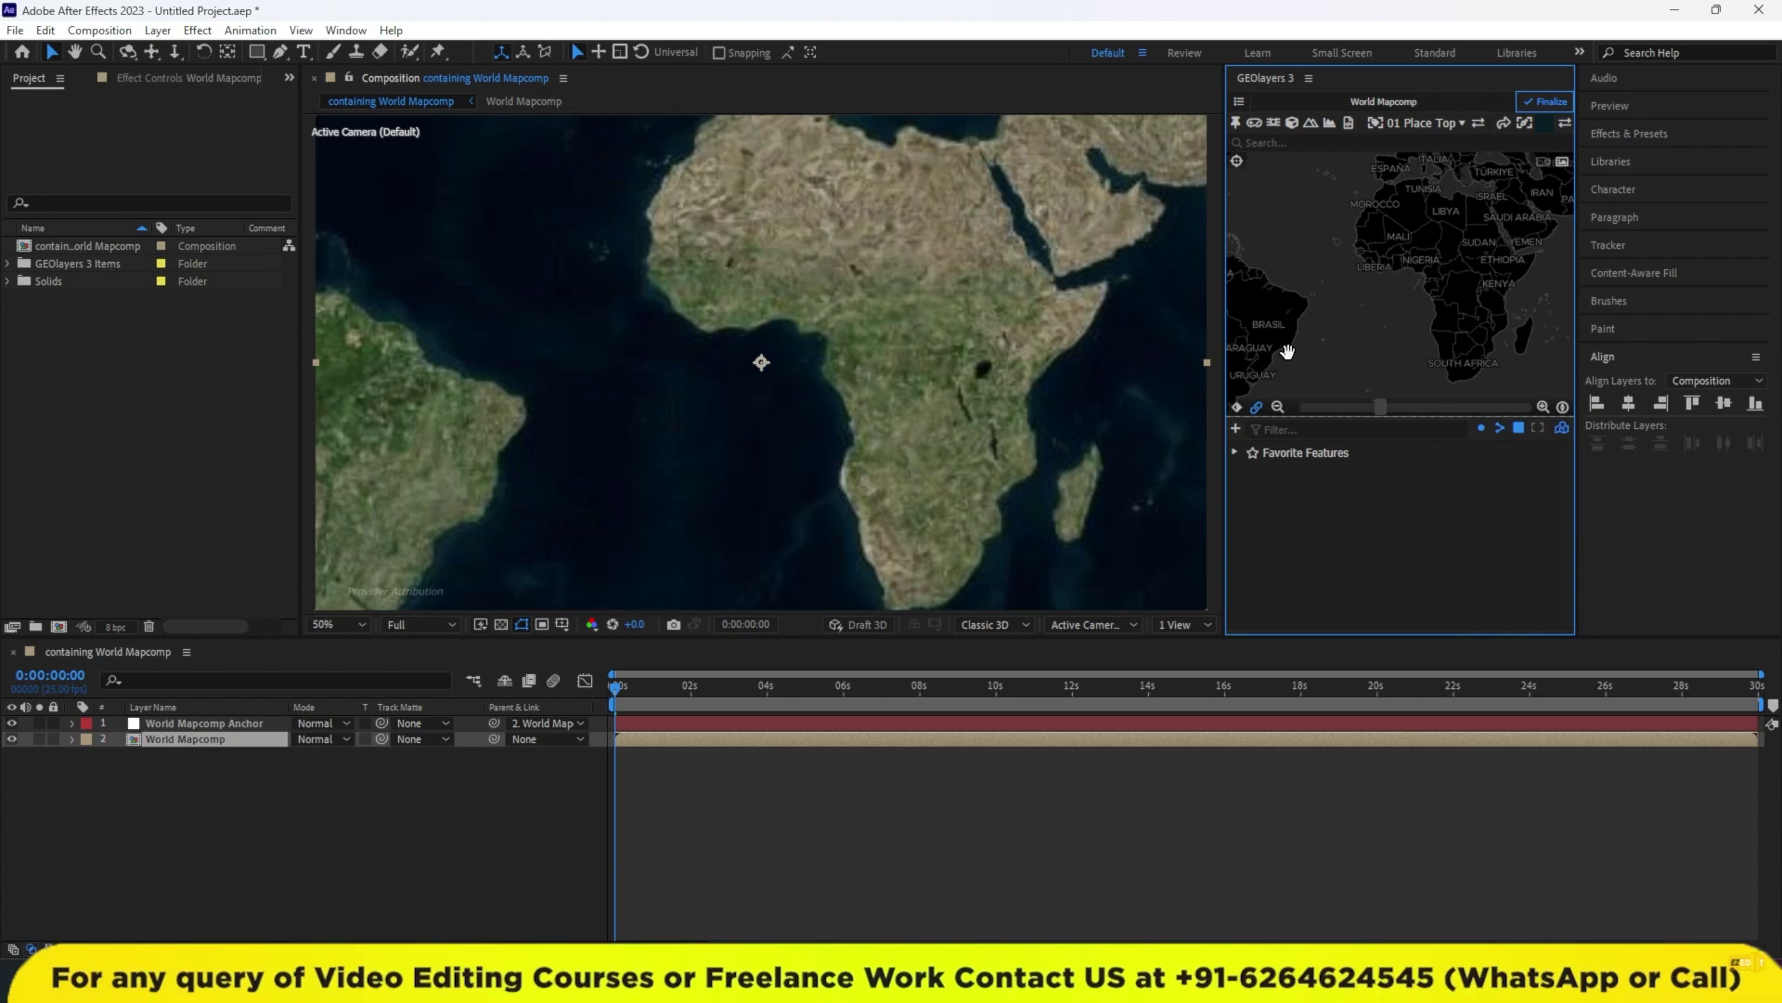
Pan and zoom the map preview to frame Southeast Asia, checking against the YouTube reference.
{"action": "left_click_drag", "start_coordinate": [1494, 260], "coordinate": [1251, 305]}
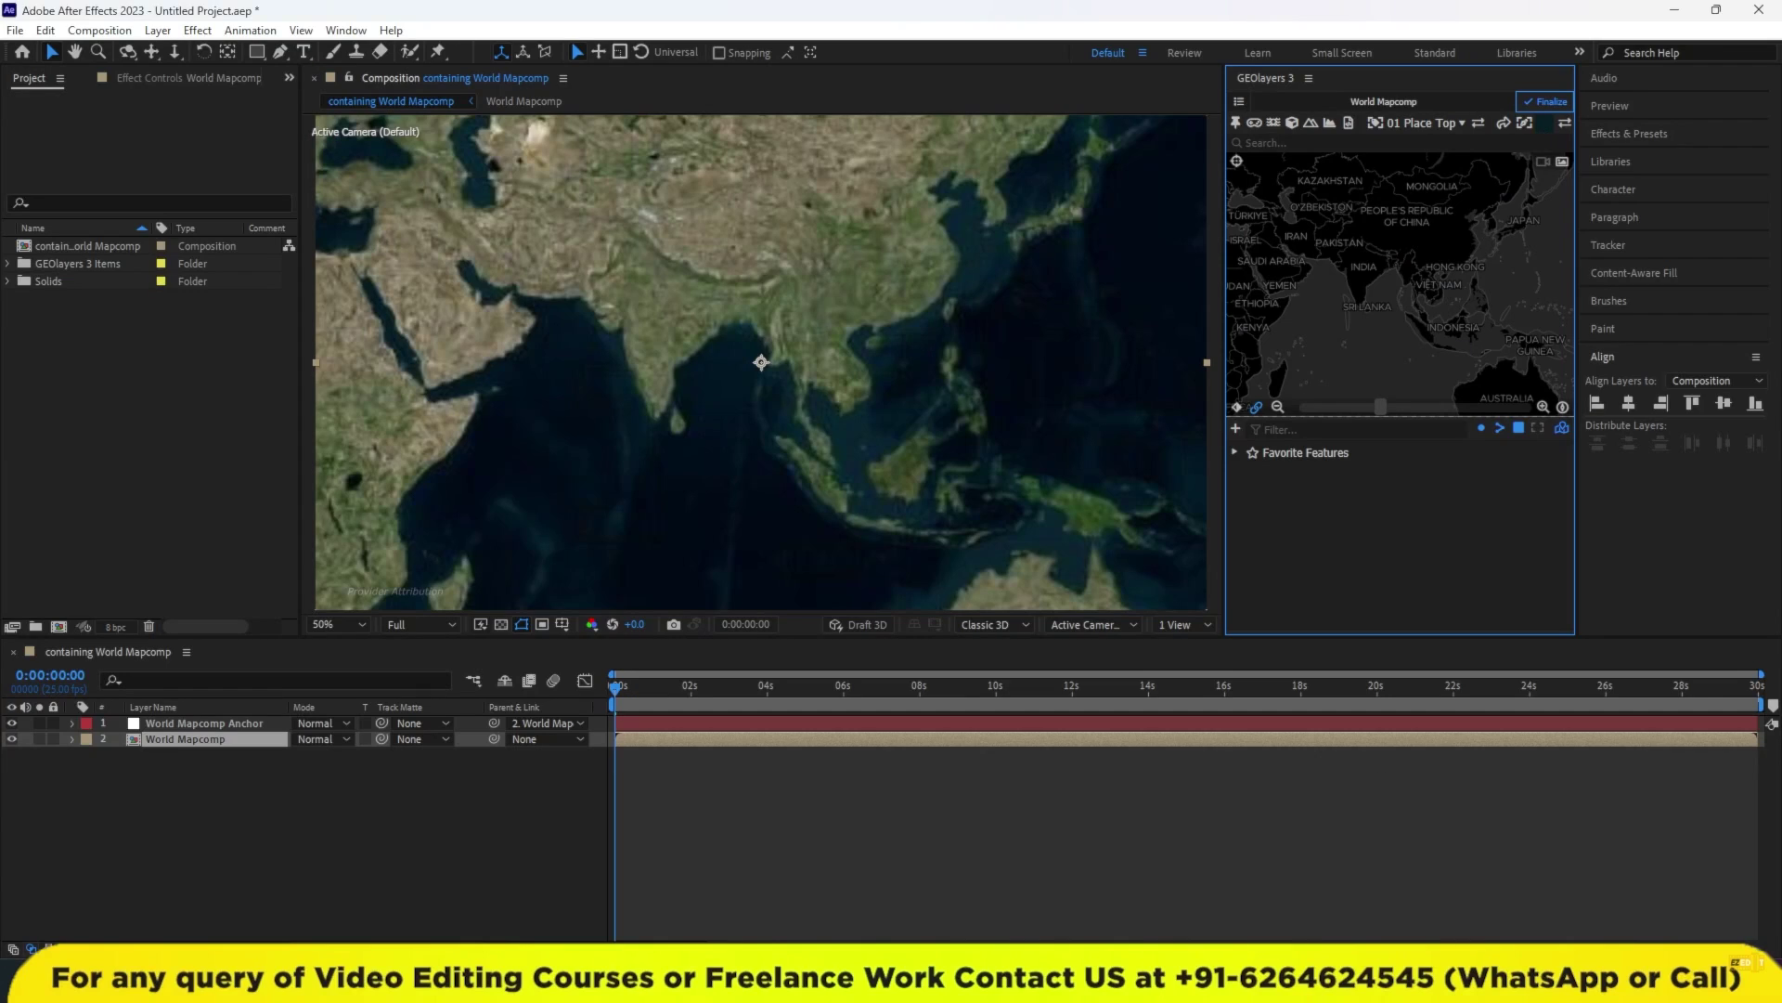
{"action": "left_click", "coordinate": [878, 853]}
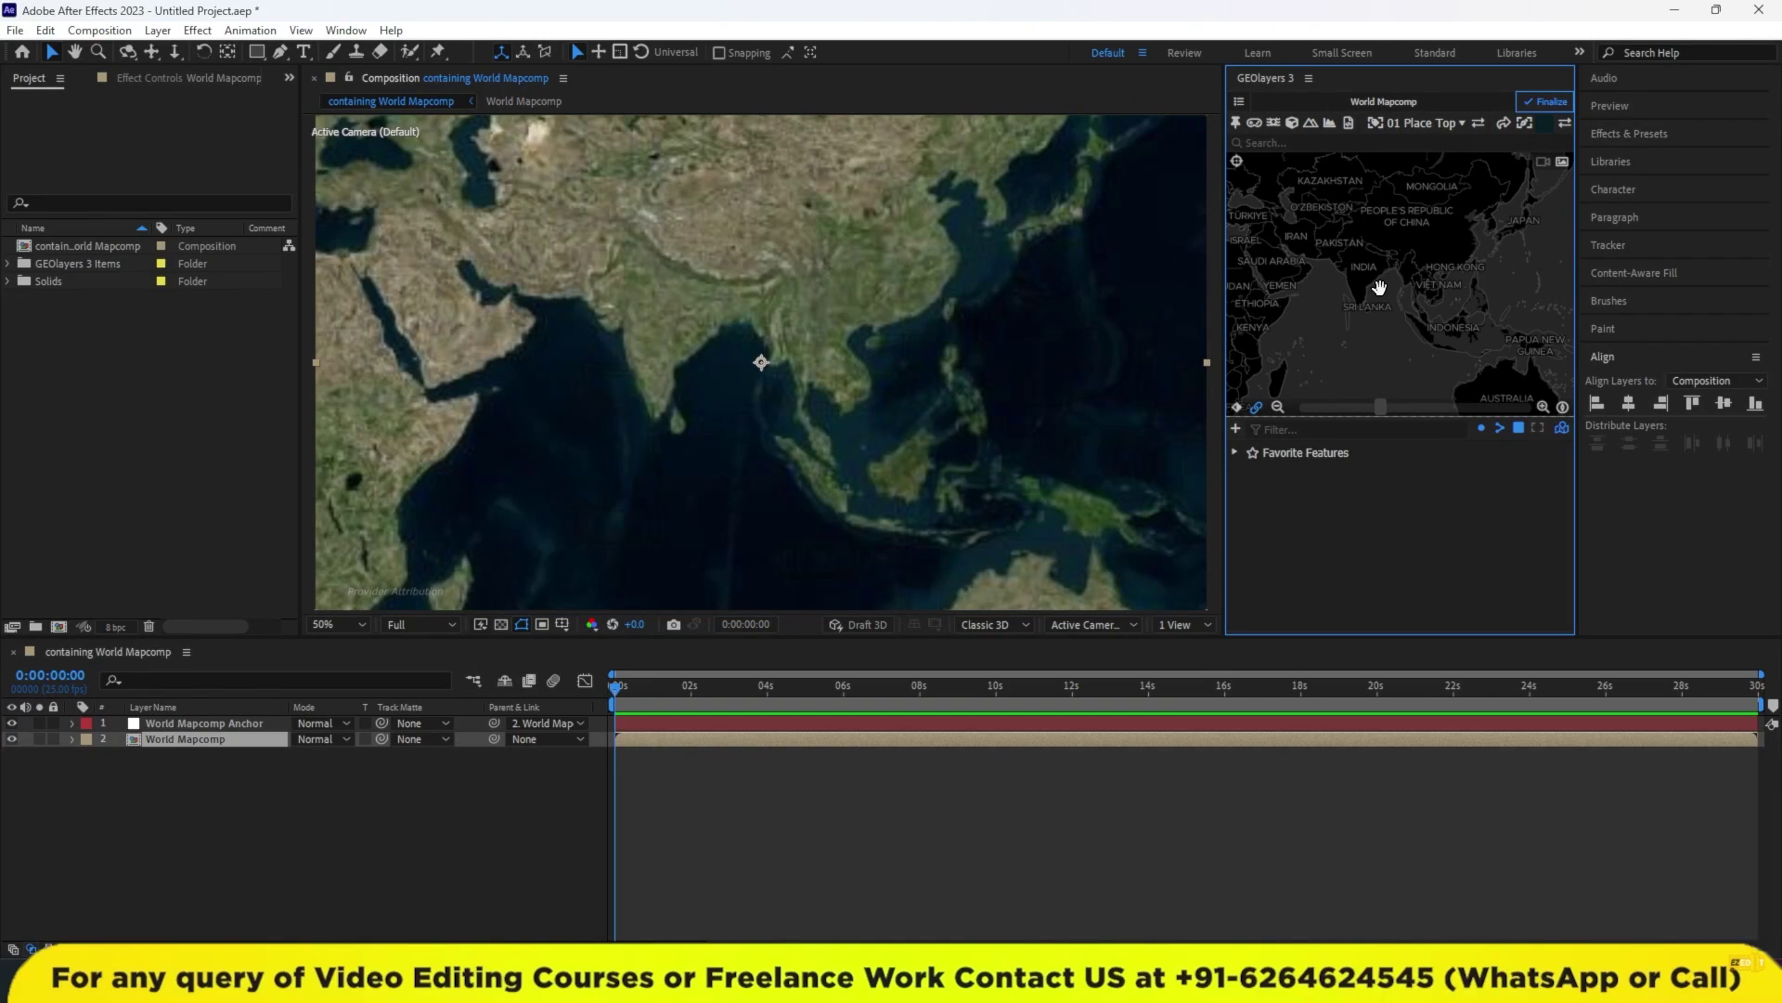
{"action": "scroll", "coordinate": [1379, 288], "scroll_direction": "up", "scroll_amount": 4}
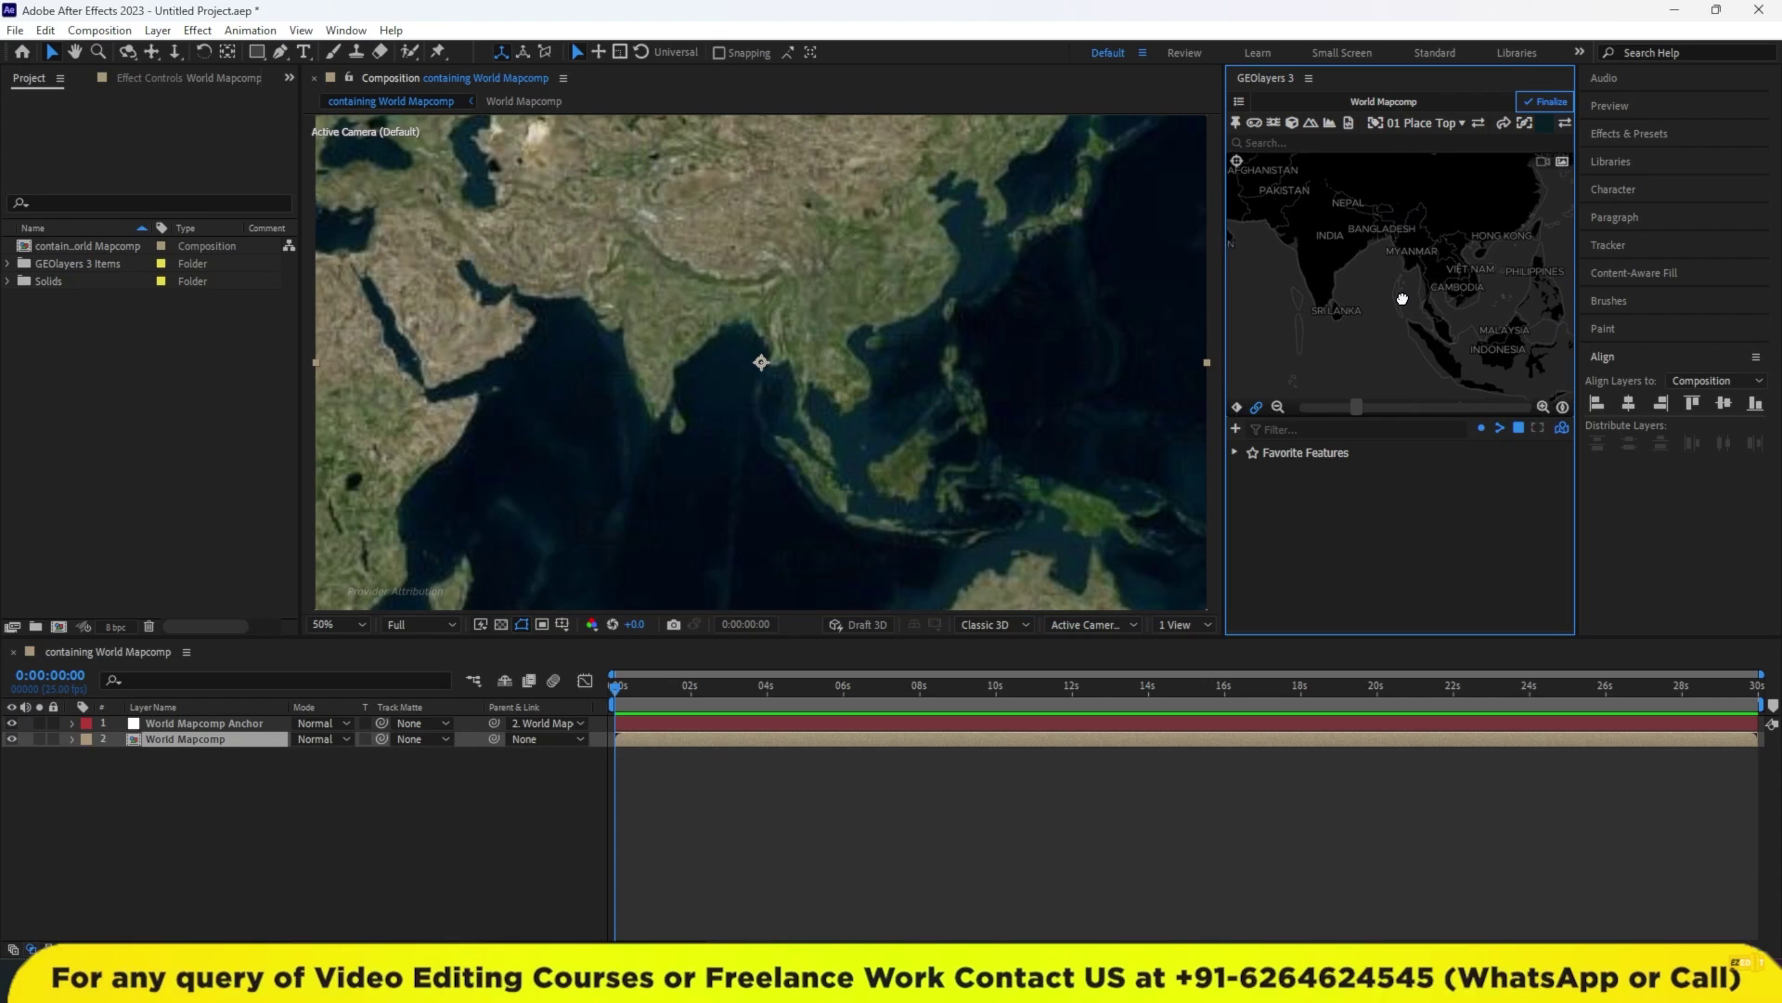
{"action": "scroll", "coordinate": [1403, 302], "scroll_direction": "up", "scroll_amount": 2}
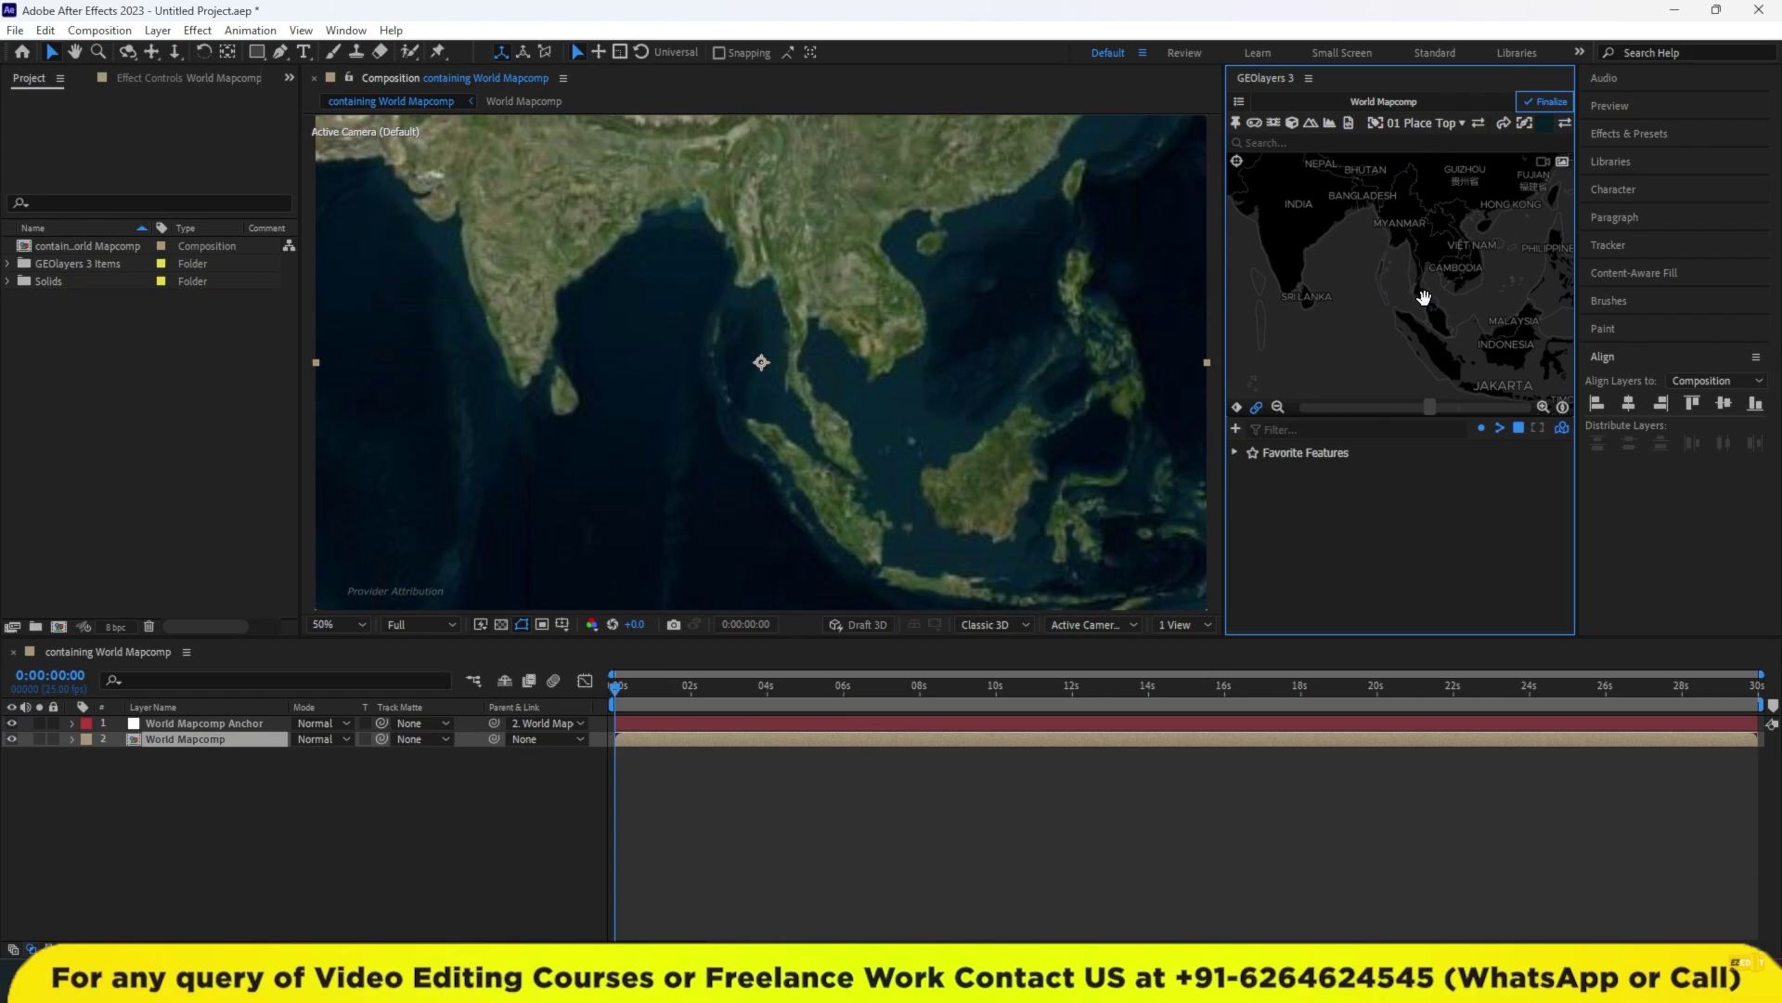
{"action": "left_click_drag", "start_coordinate": [1426, 296], "coordinate": [1440, 299]}
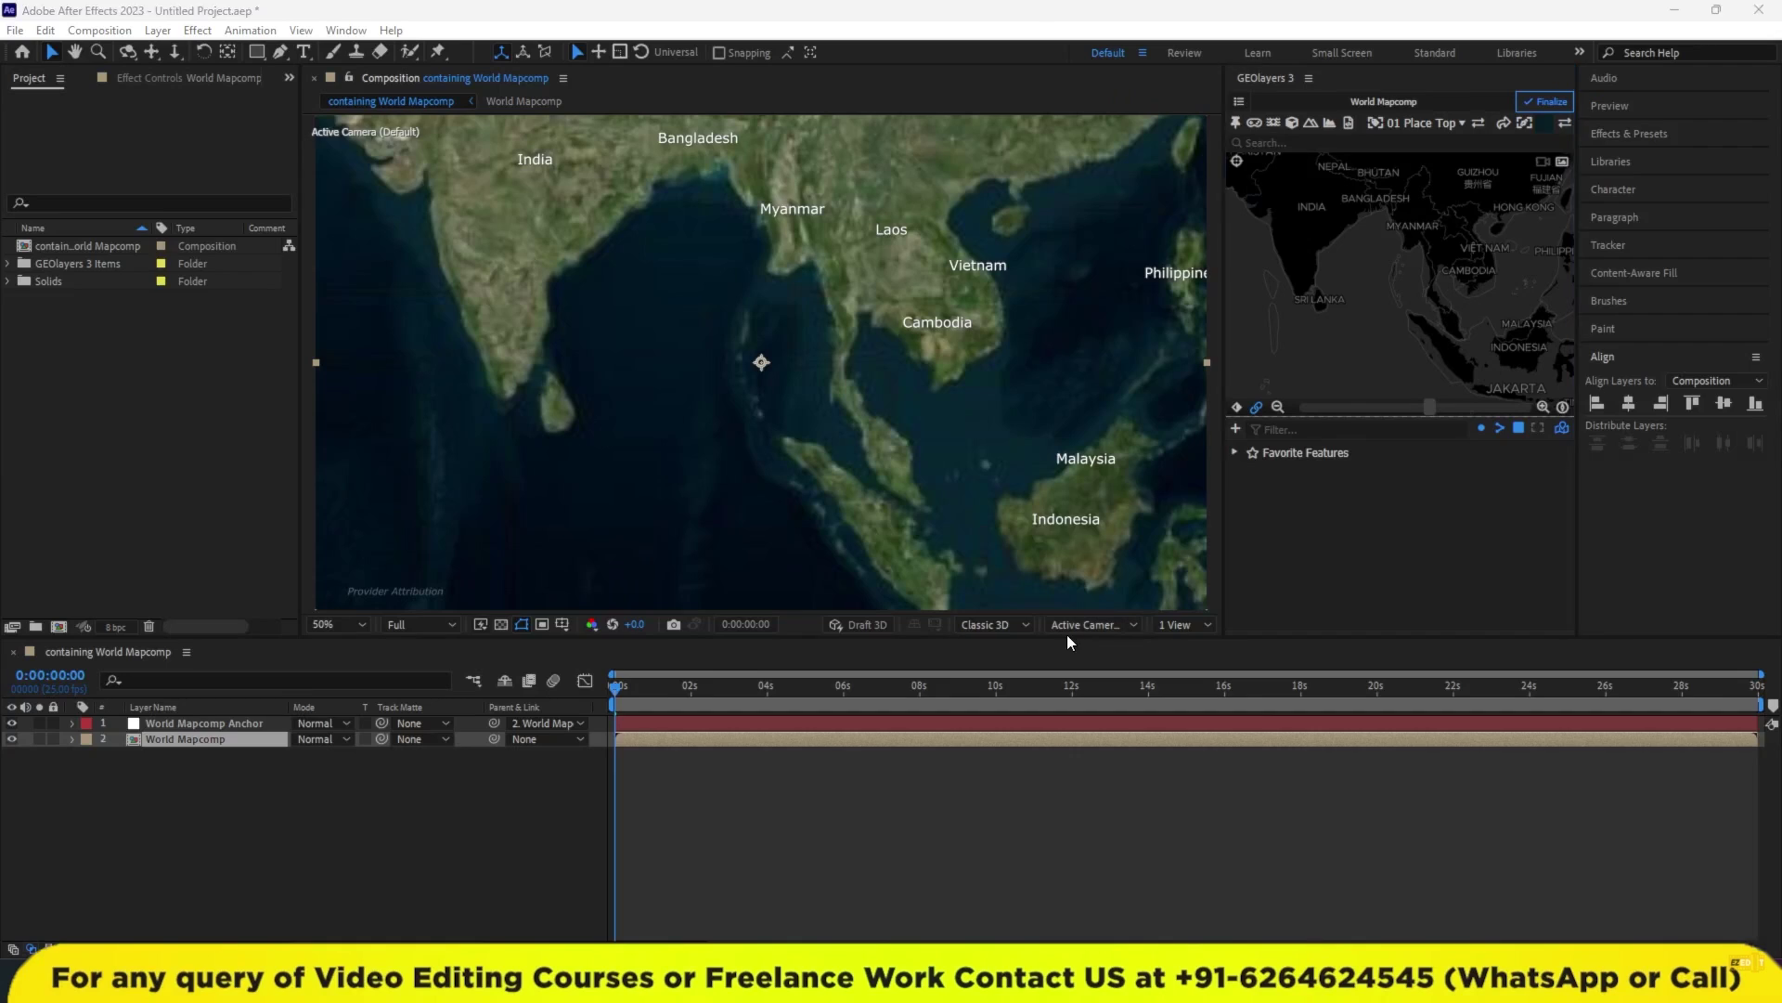
{"action": "left_click_drag", "start_coordinate": [1445, 282], "coordinate": [1426, 258]}
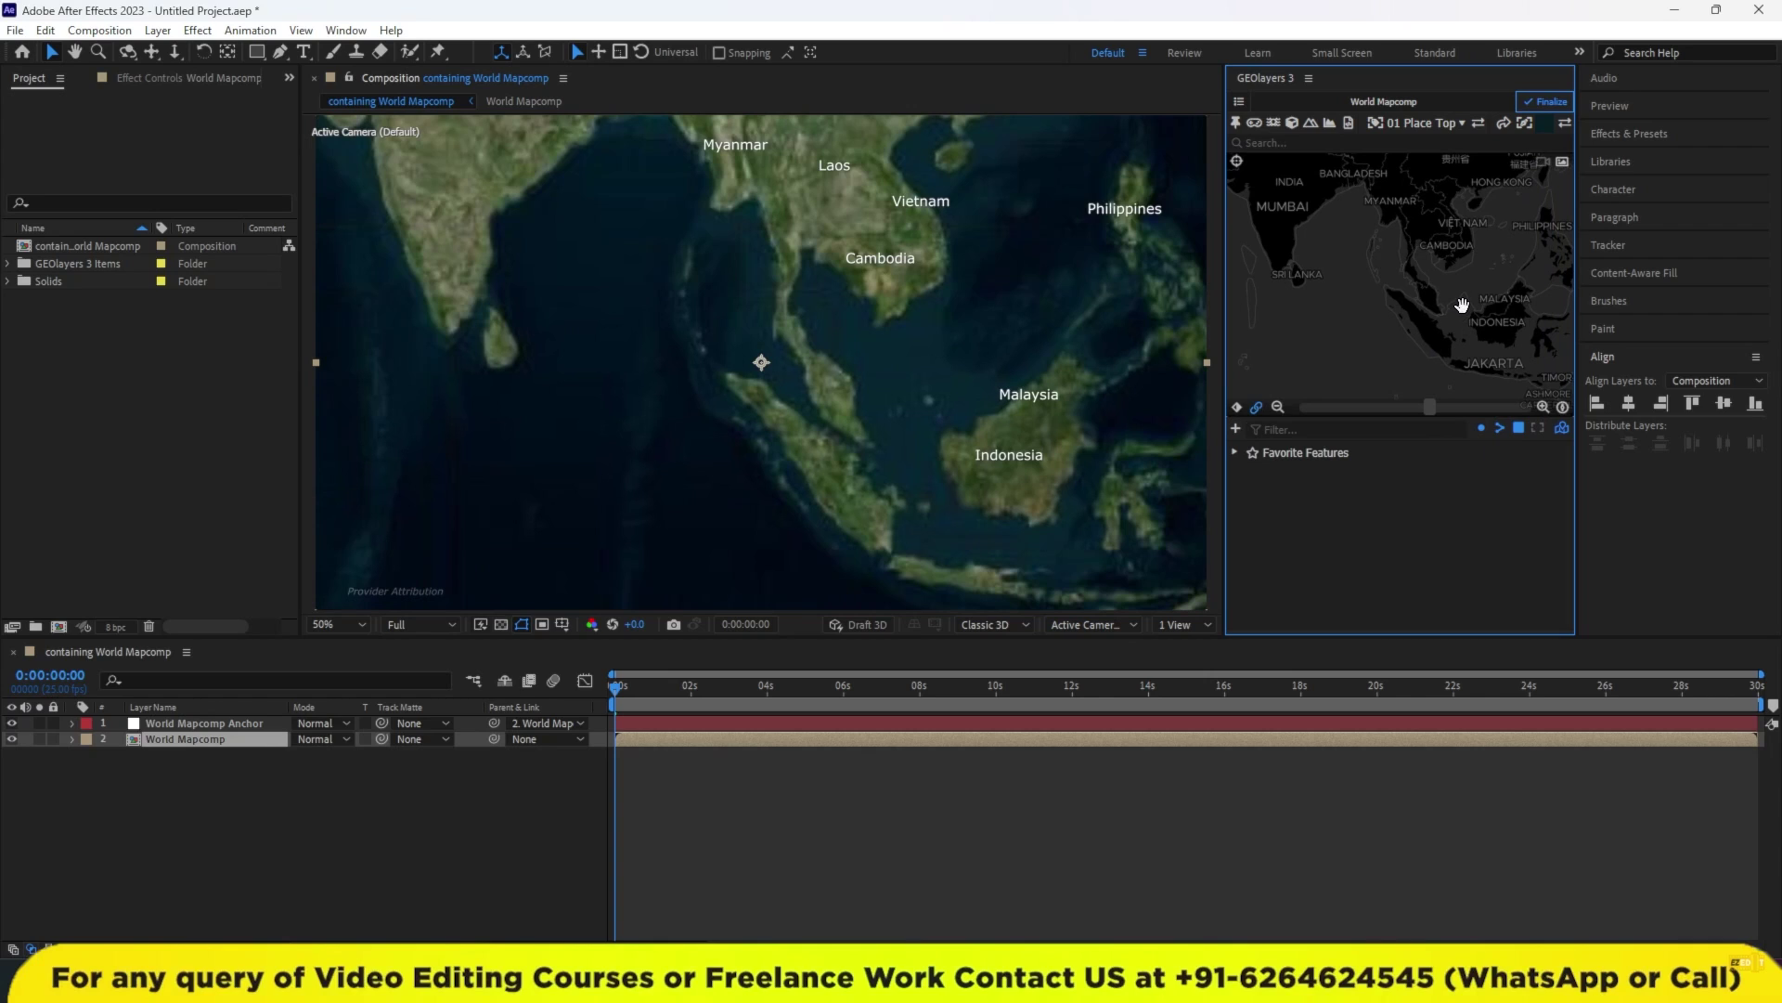
Finalize the Mapcomp and turn off the country name label layer.
{"action": "left_click", "coordinate": [1544, 106]}
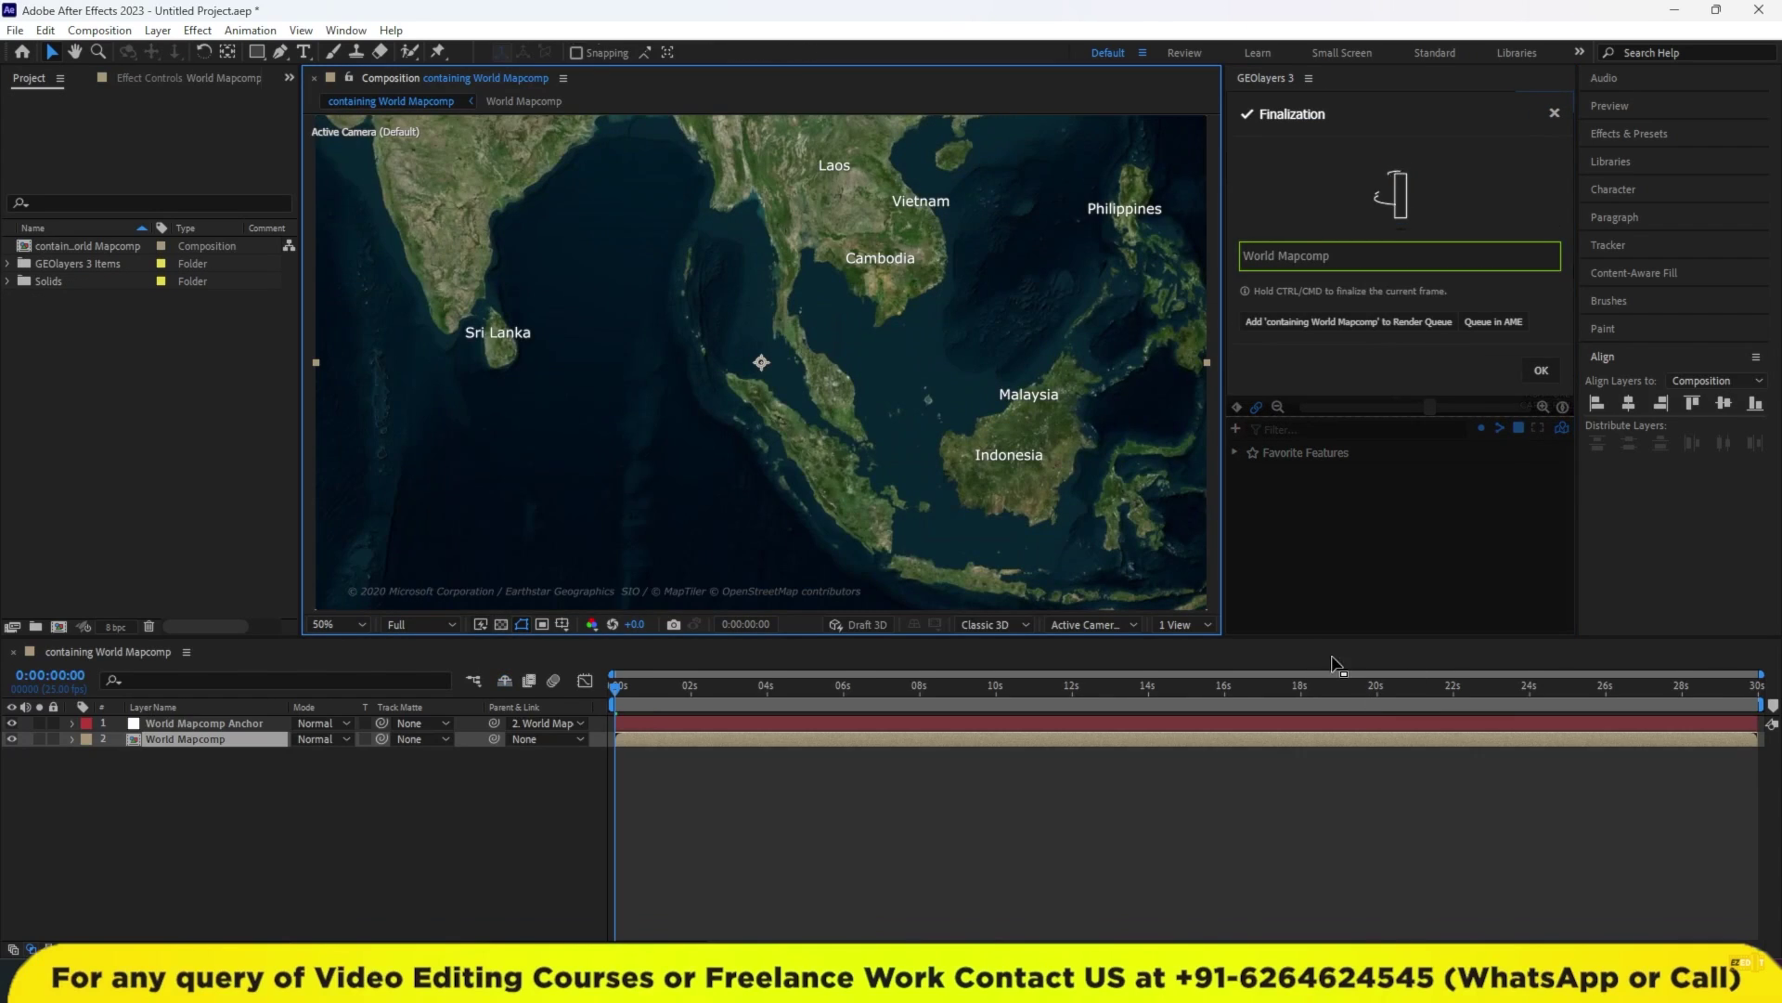
{"action": "left_click", "coordinate": [1554, 113]}
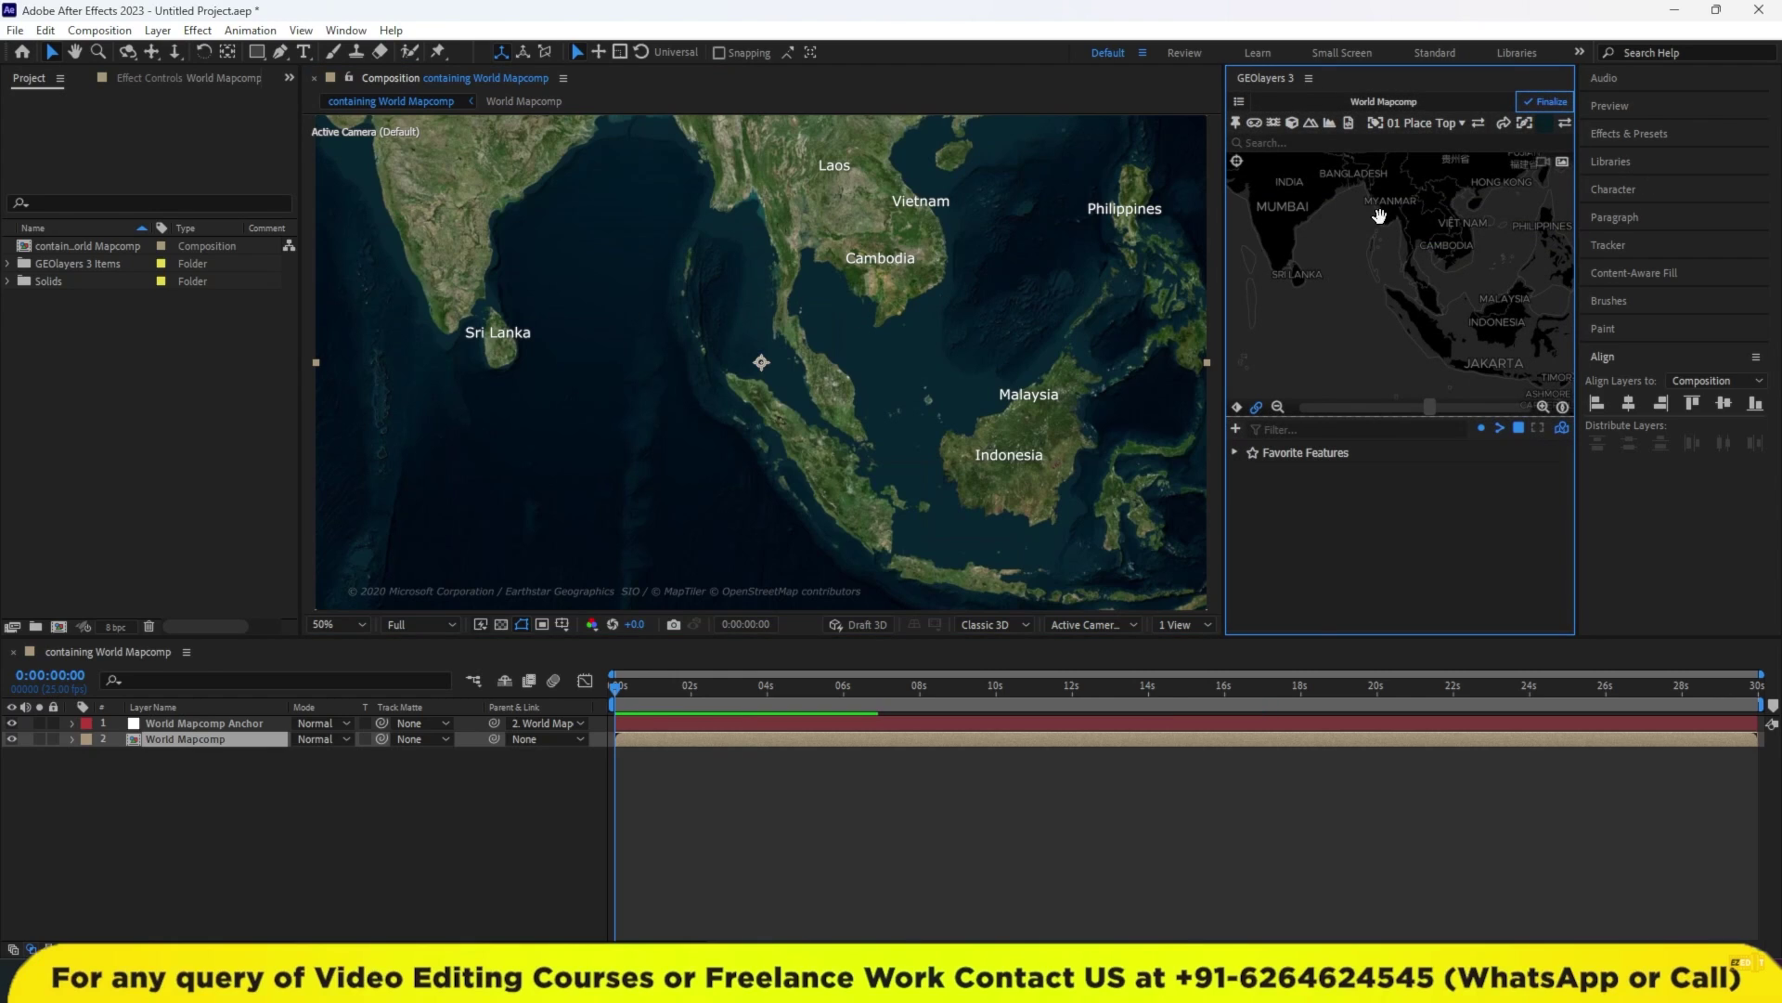
{"action": "left_click", "coordinate": [1238, 101]}
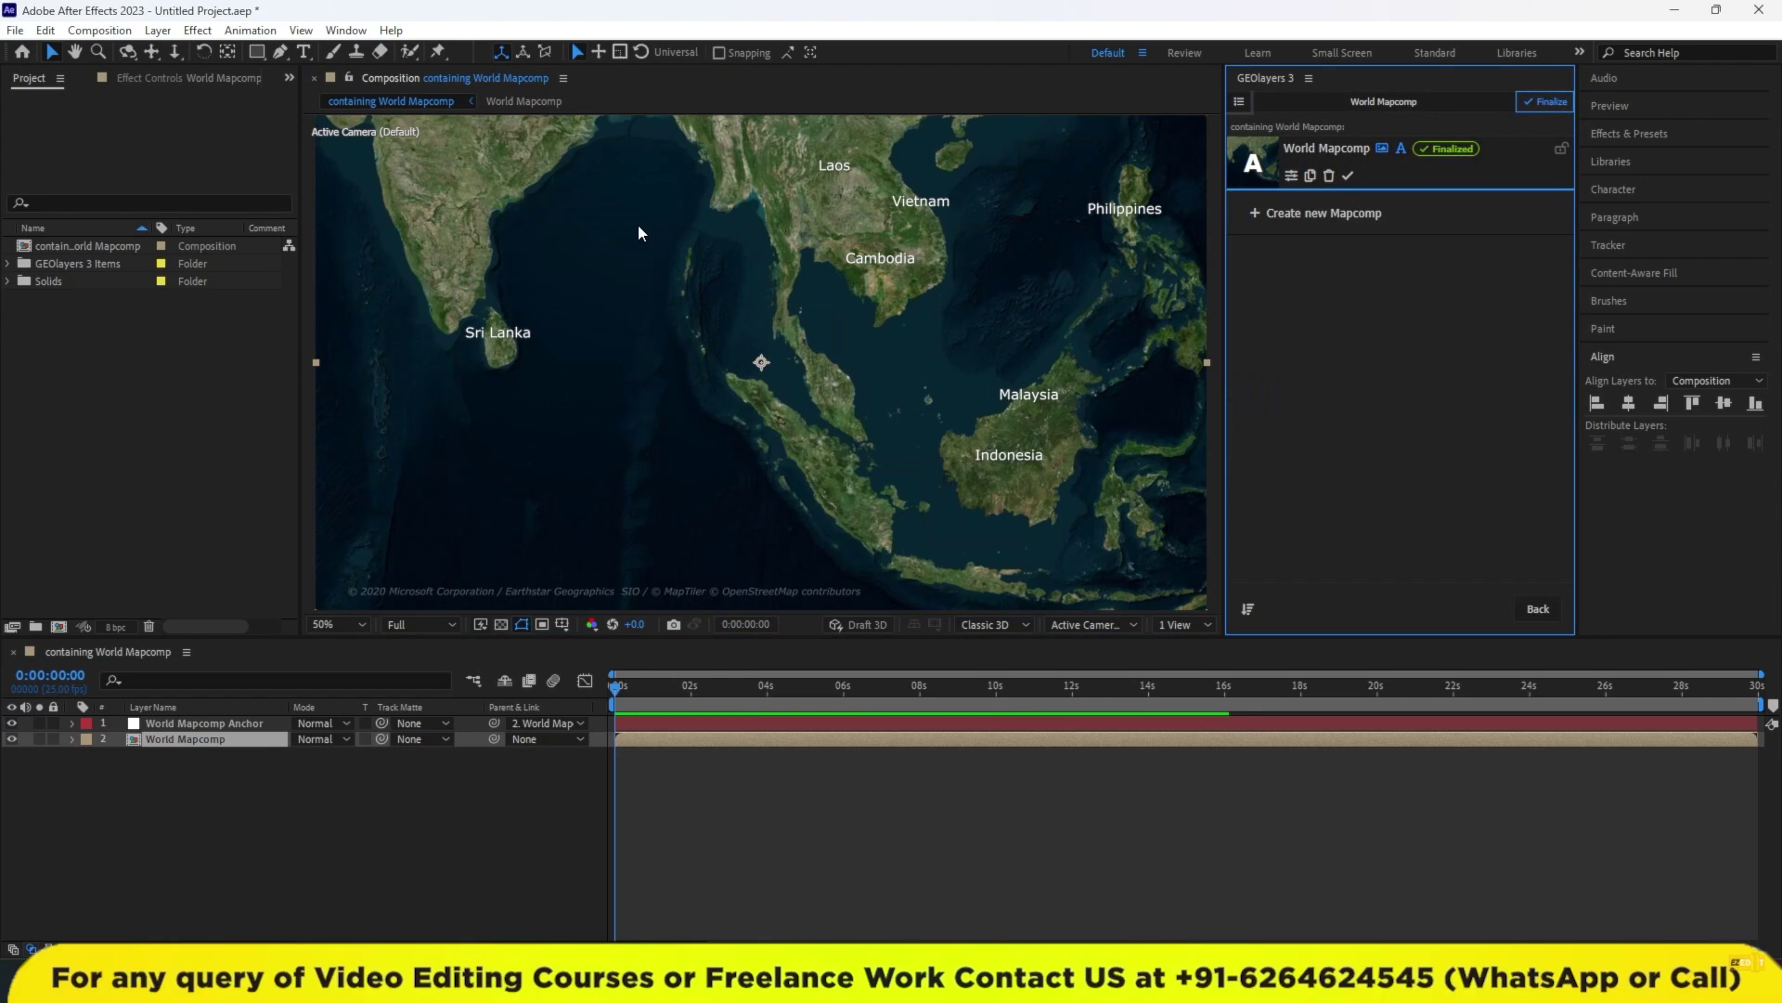
{"action": "left_click", "coordinate": [1401, 149]}
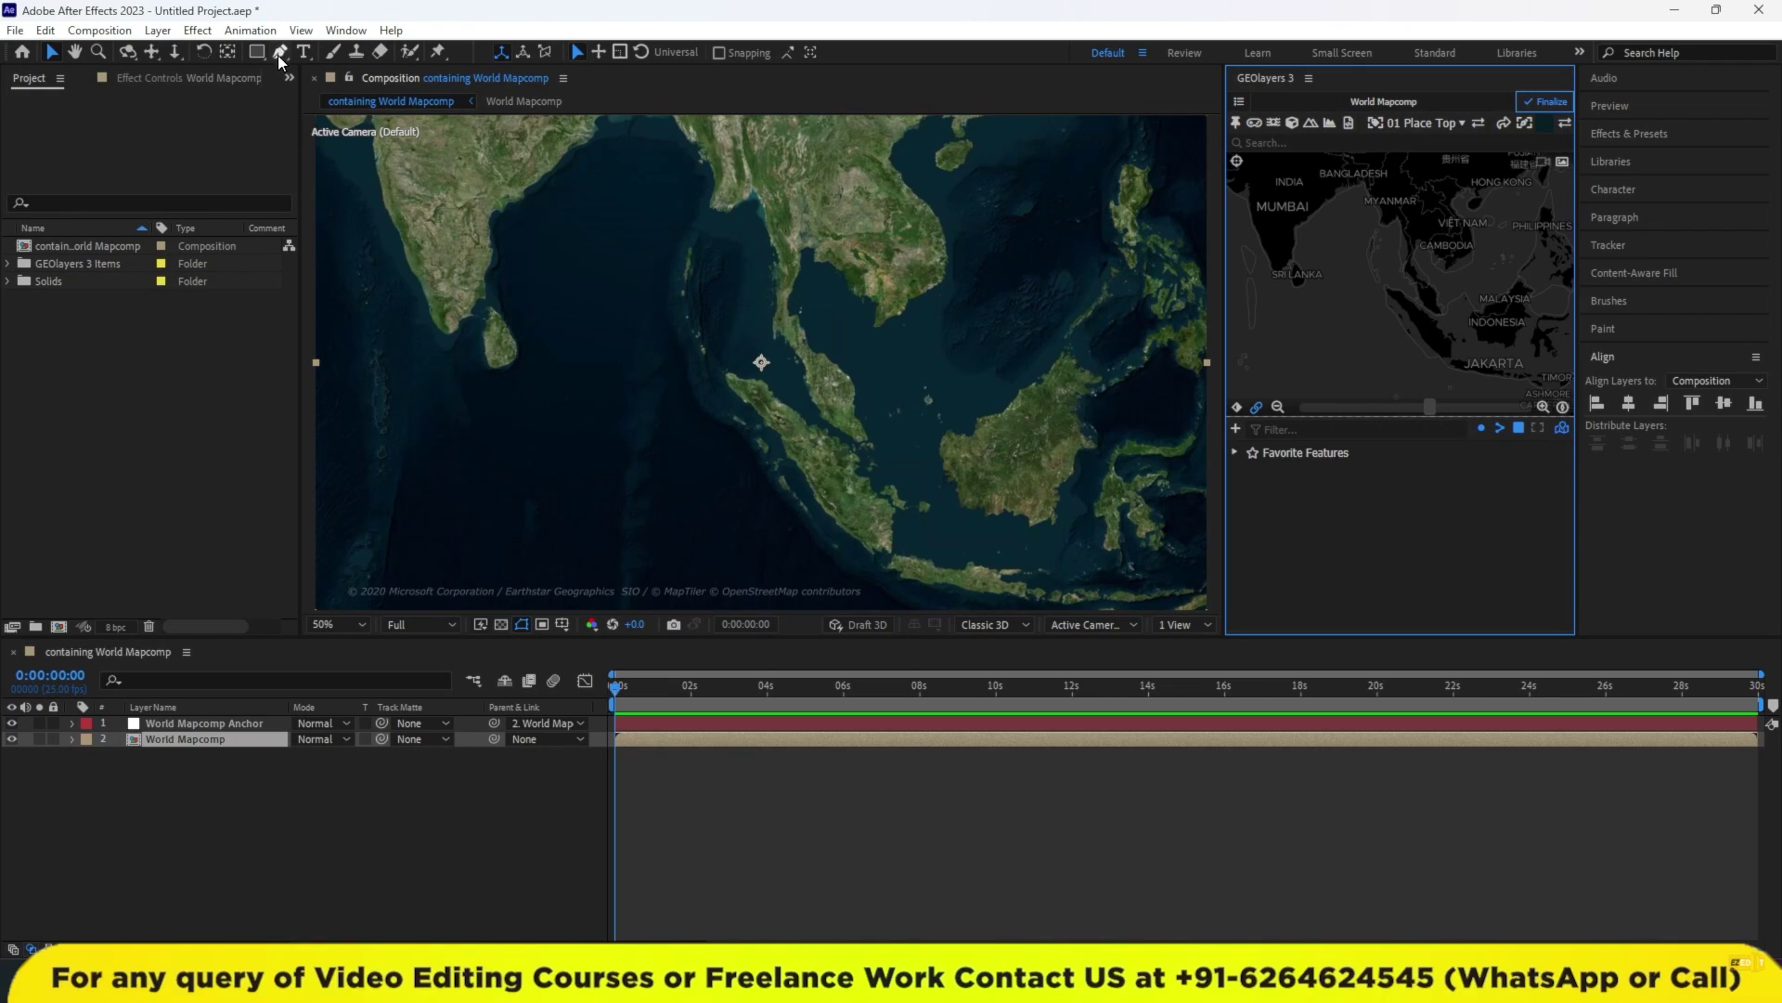
Type a two-line INDIAN OCEAN label over the sea at the map's lower left.
{"action": "left_click", "coordinate": [303, 52]}
{"action": "left_click", "coordinate": [502, 429]}
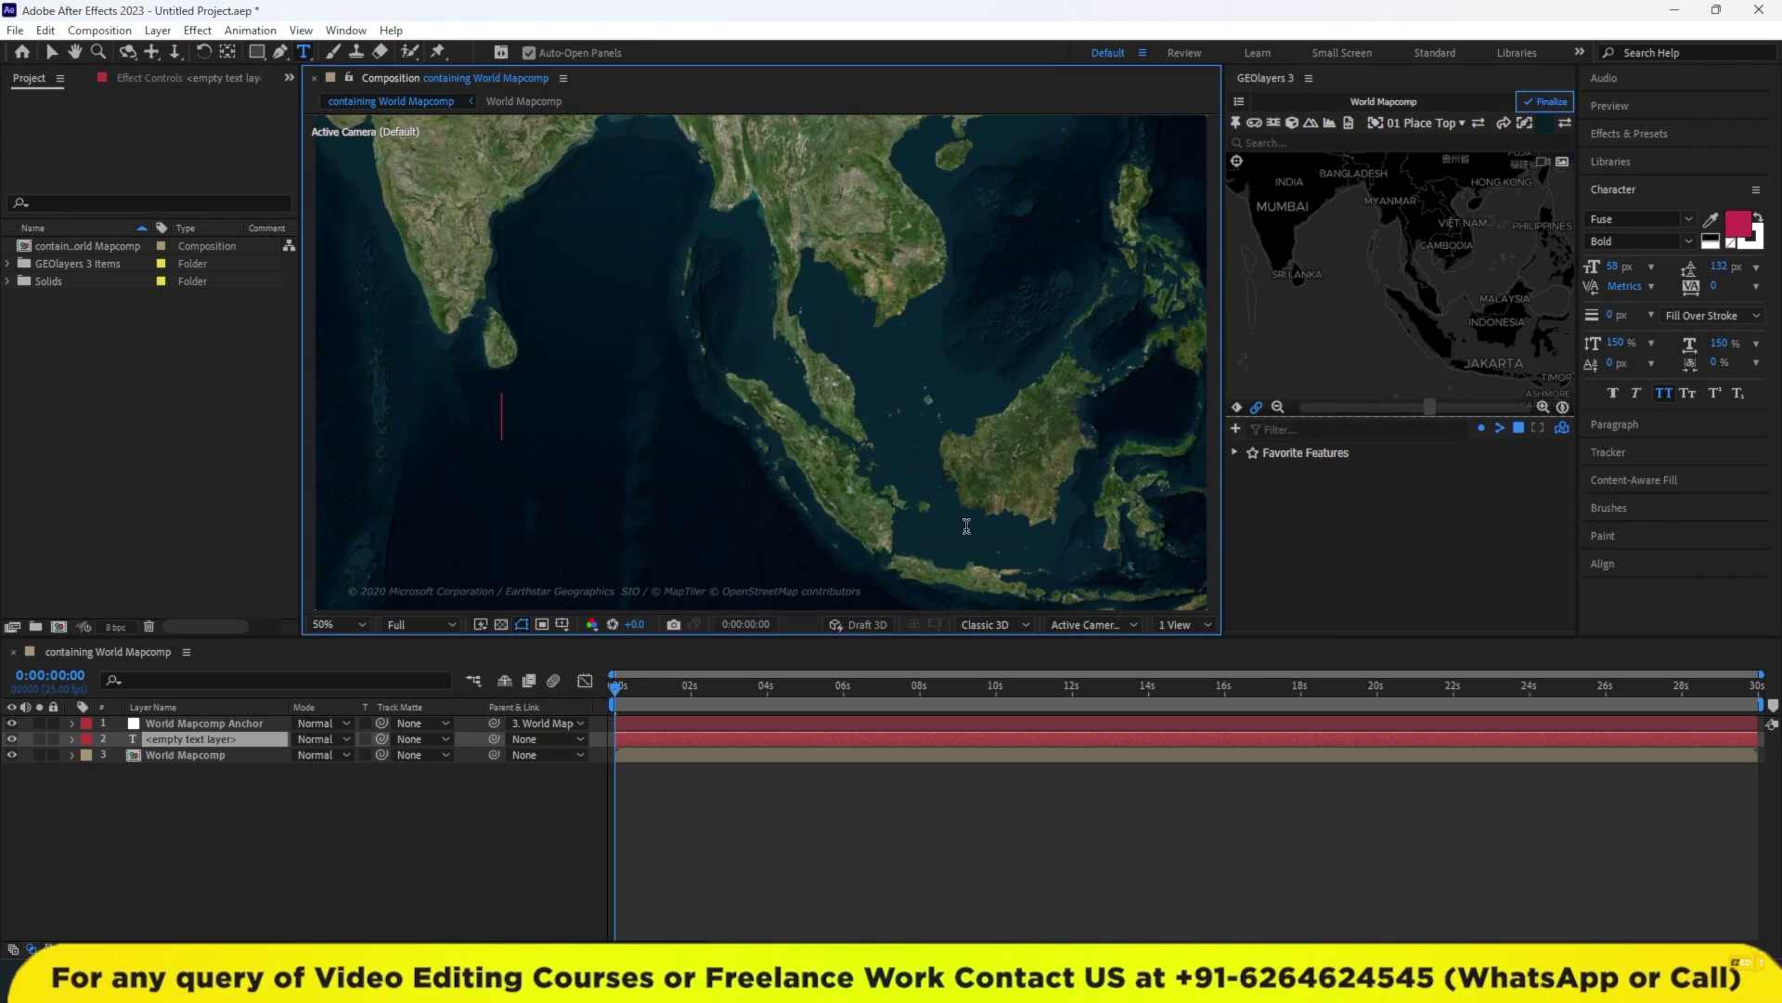
{"action": "type", "text": "indian"}
{"action": "key", "text": "Return"}
{"action": "type", "text": "oce"}
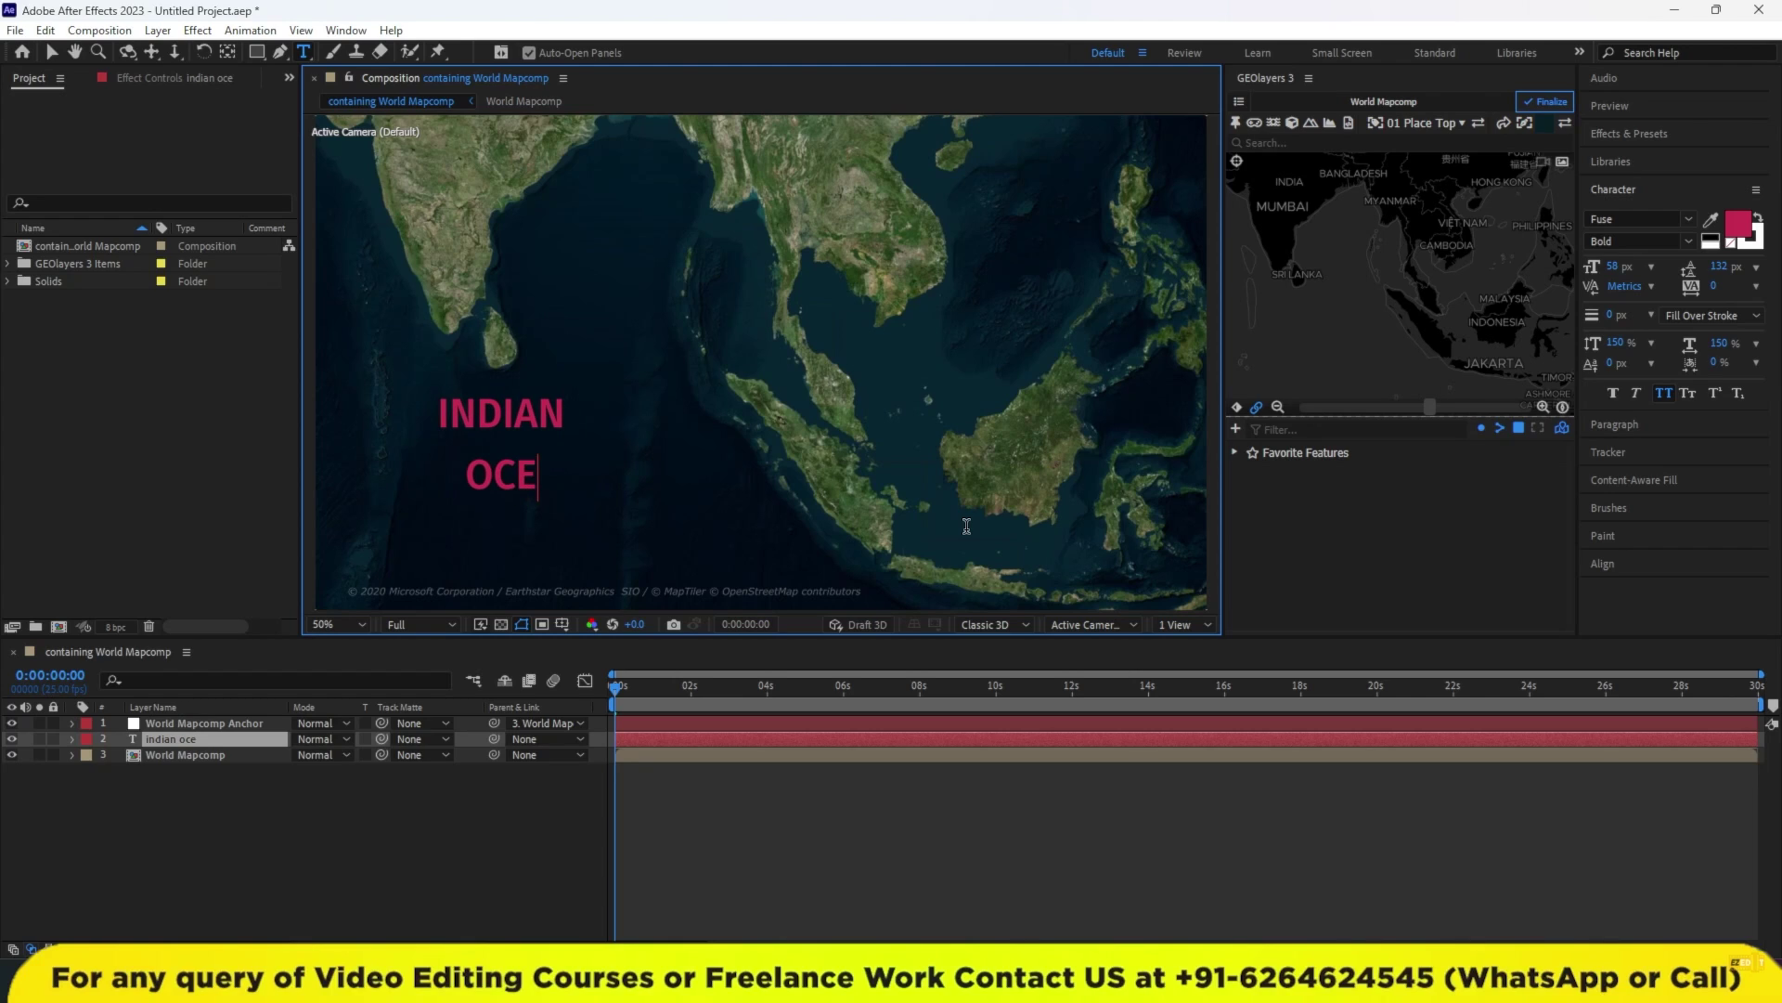
{"action": "type", "text": "an"}
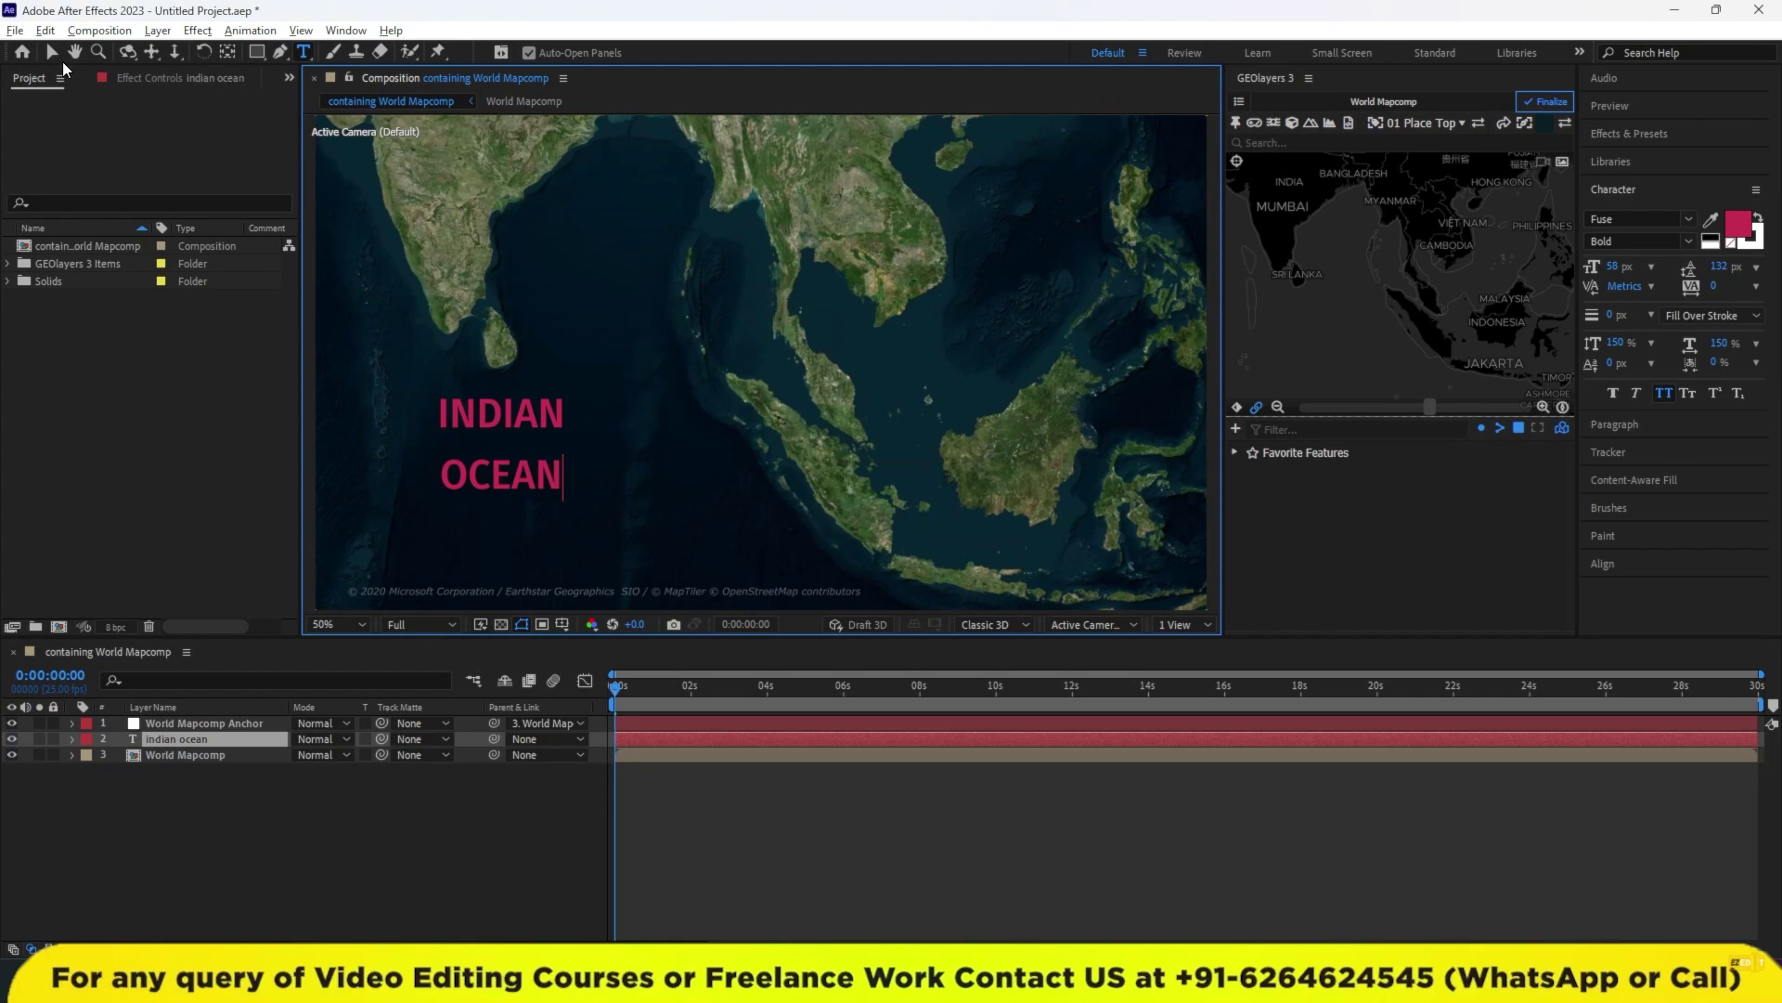
{"action": "left_click", "coordinate": [52, 52]}
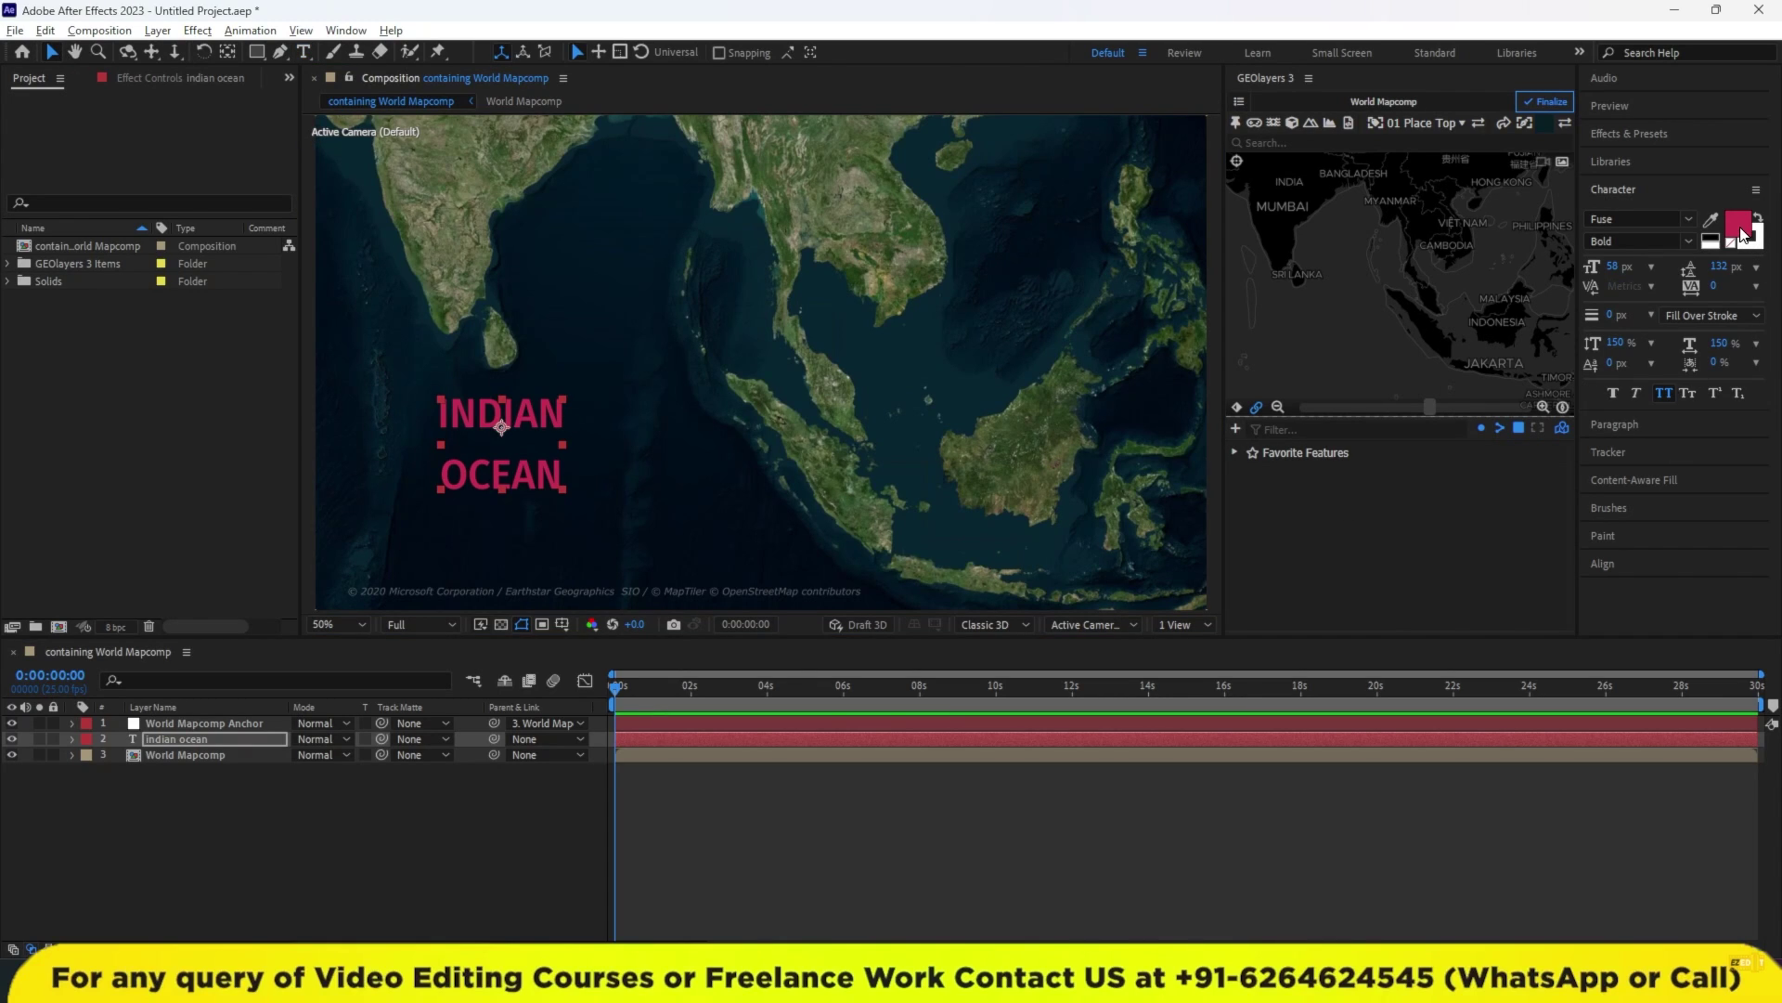
Colour the label white (FFFFFF) and set its leading to 99 px.
{"action": "left_click", "coordinate": [1738, 225]}
{"action": "left_click_drag", "start_coordinate": [683, 600], "coordinate": [609, 557]}
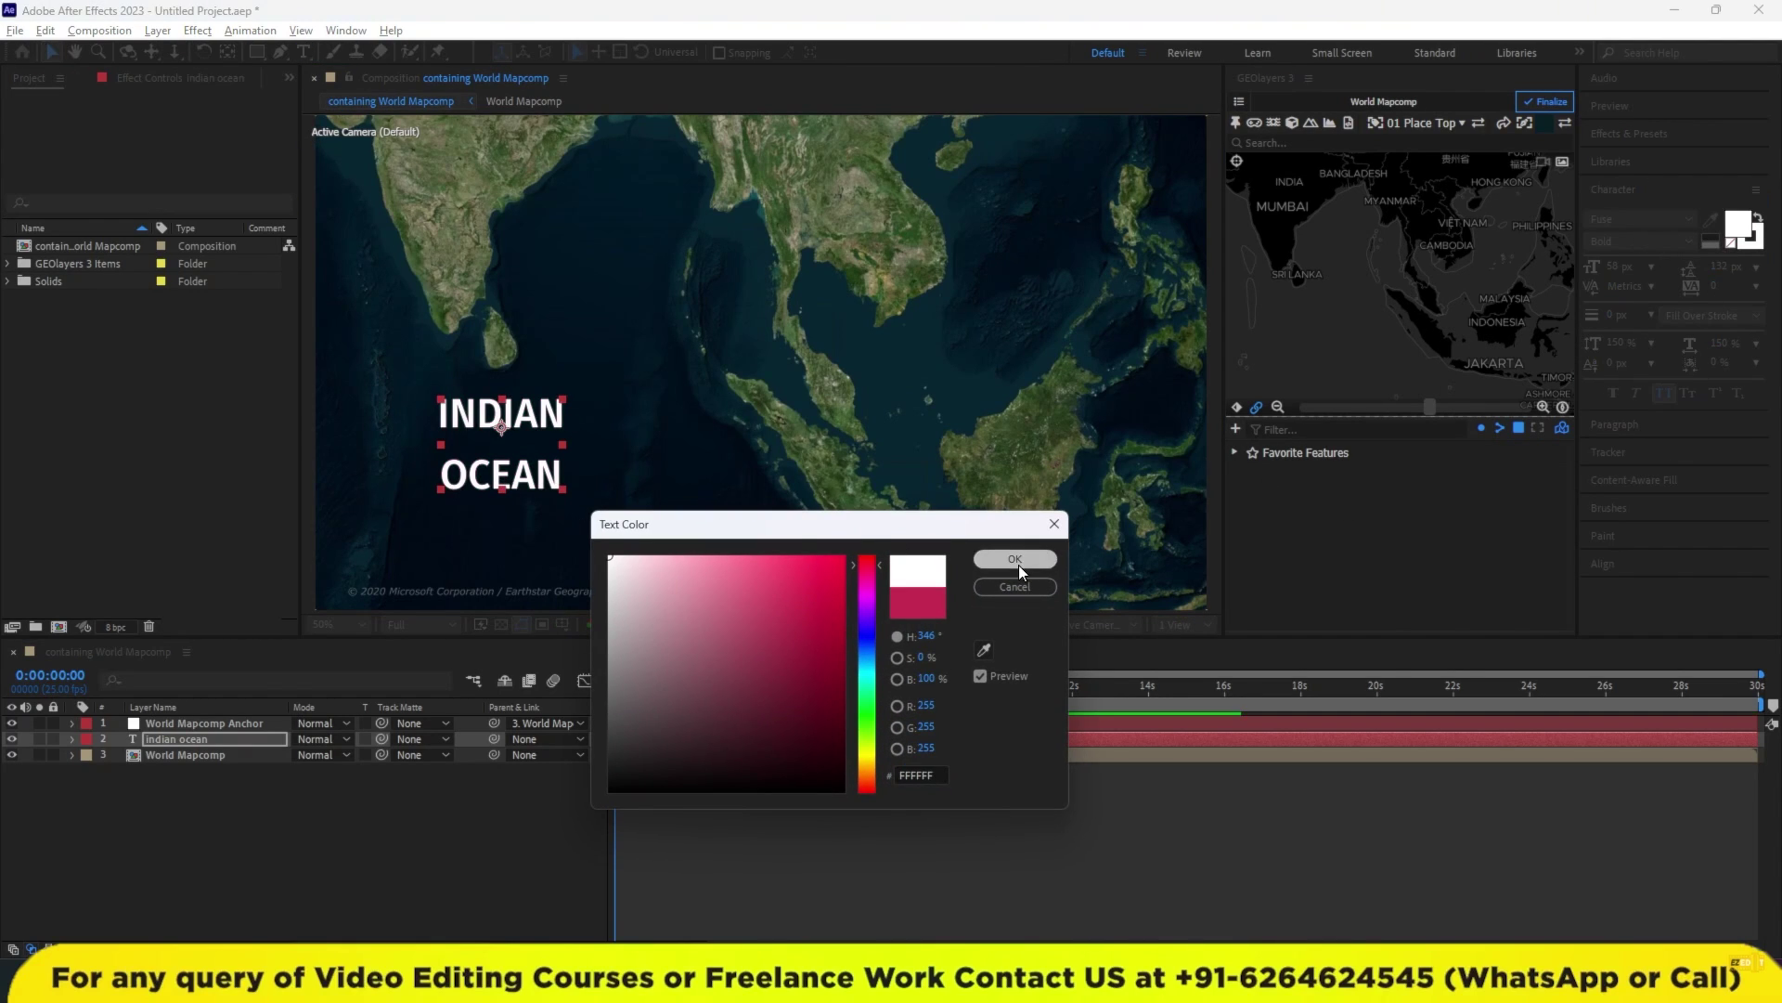
{"action": "left_click", "coordinate": [1018, 566]}
{"action": "left_click_drag", "start_coordinate": [1717, 267], "coordinate": [1618, 298]}
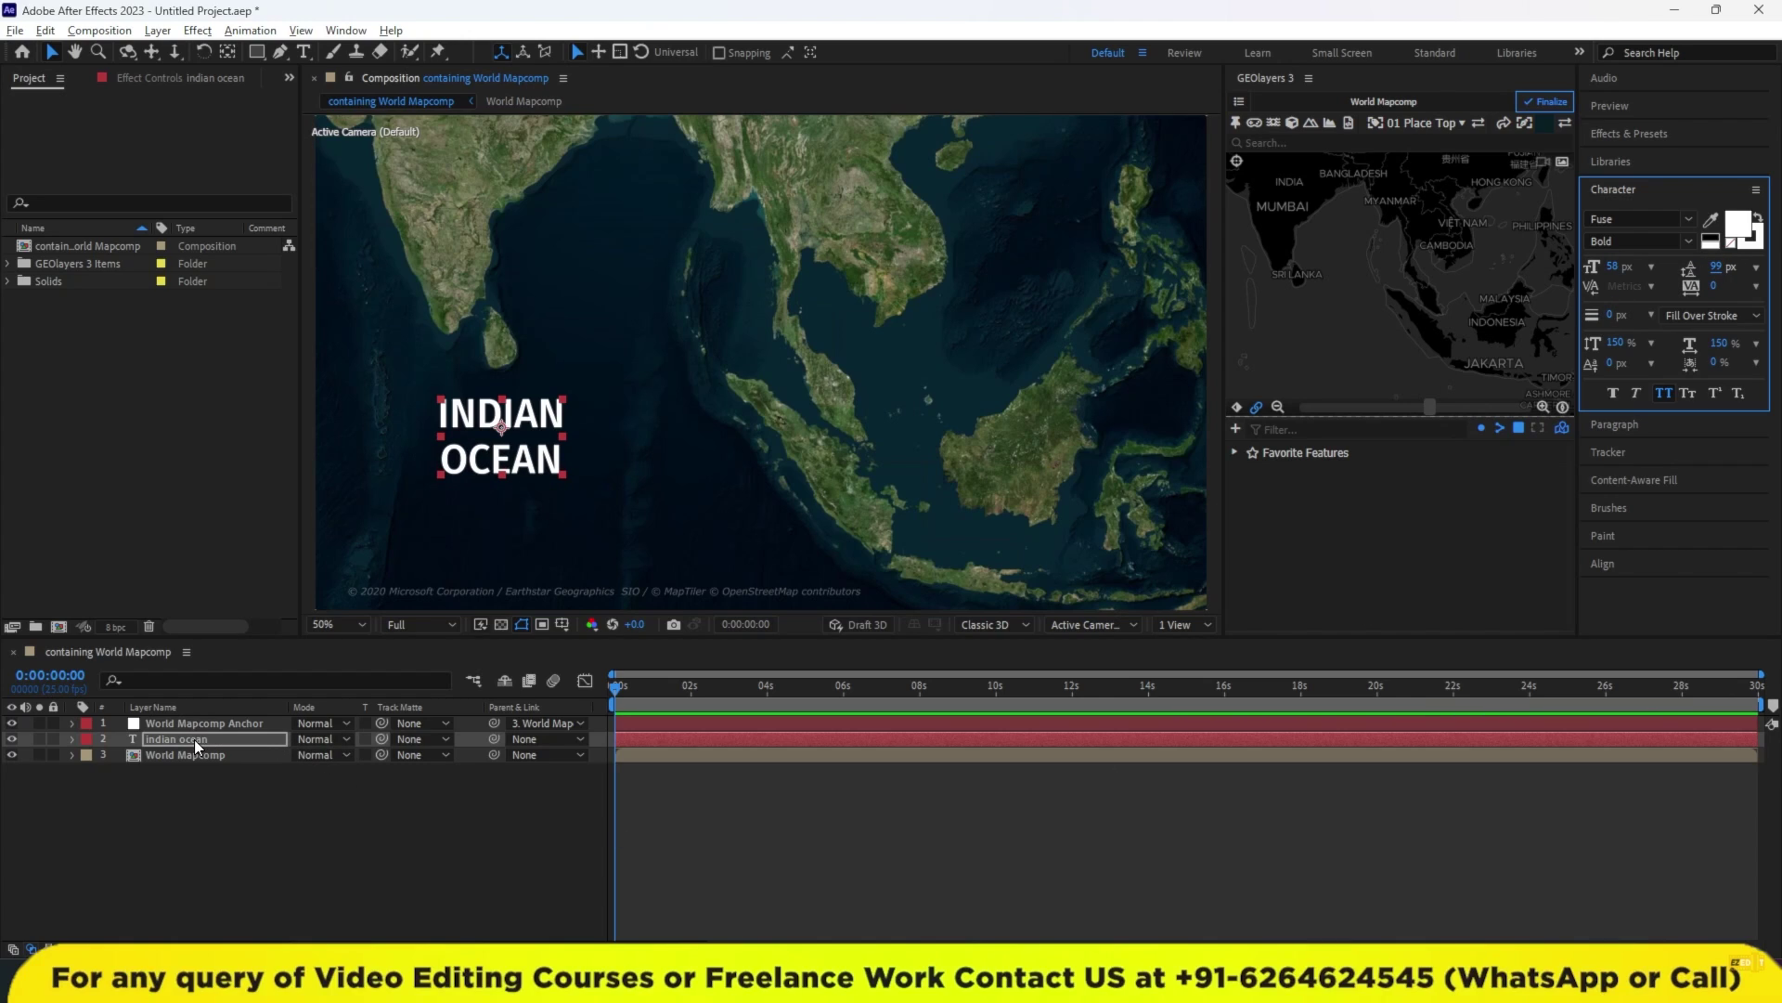
Try Multiply and Color Burn blending on the INDIAN OCEAN label with a dark fill colour.
{"action": "left_click", "coordinate": [315, 739]}
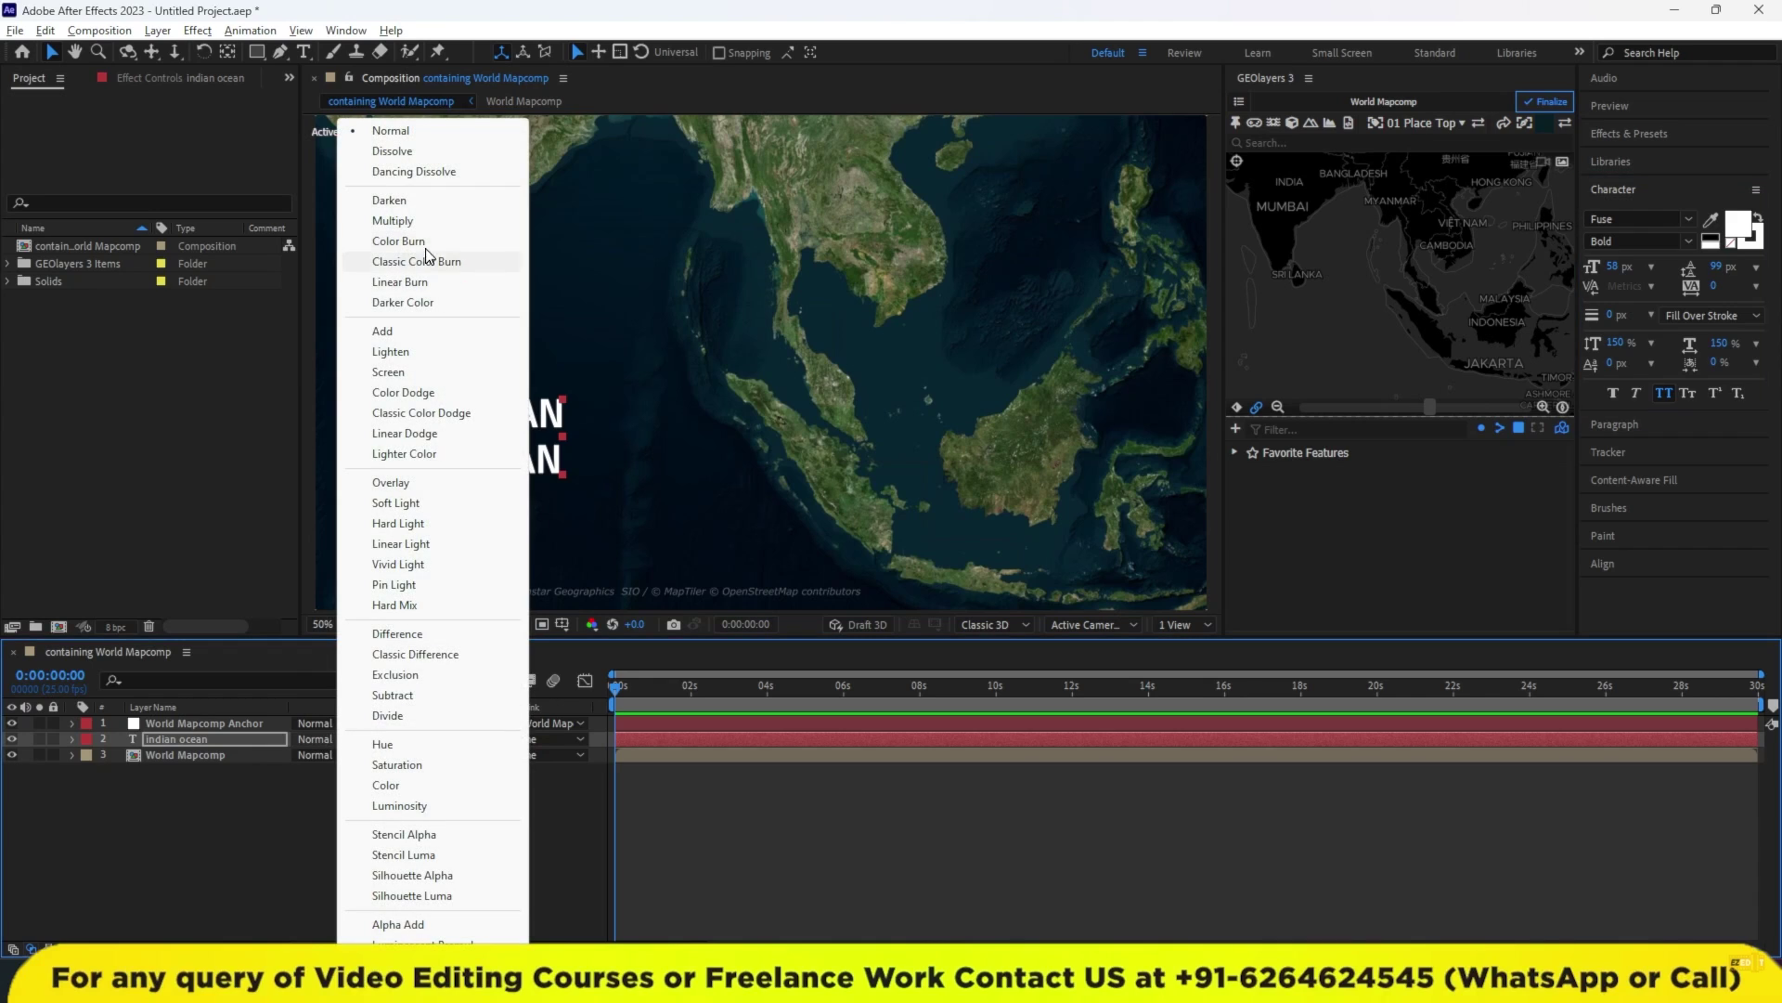
{"action": "left_click", "coordinate": [399, 220]}
{"action": "left_click", "coordinate": [321, 739]}
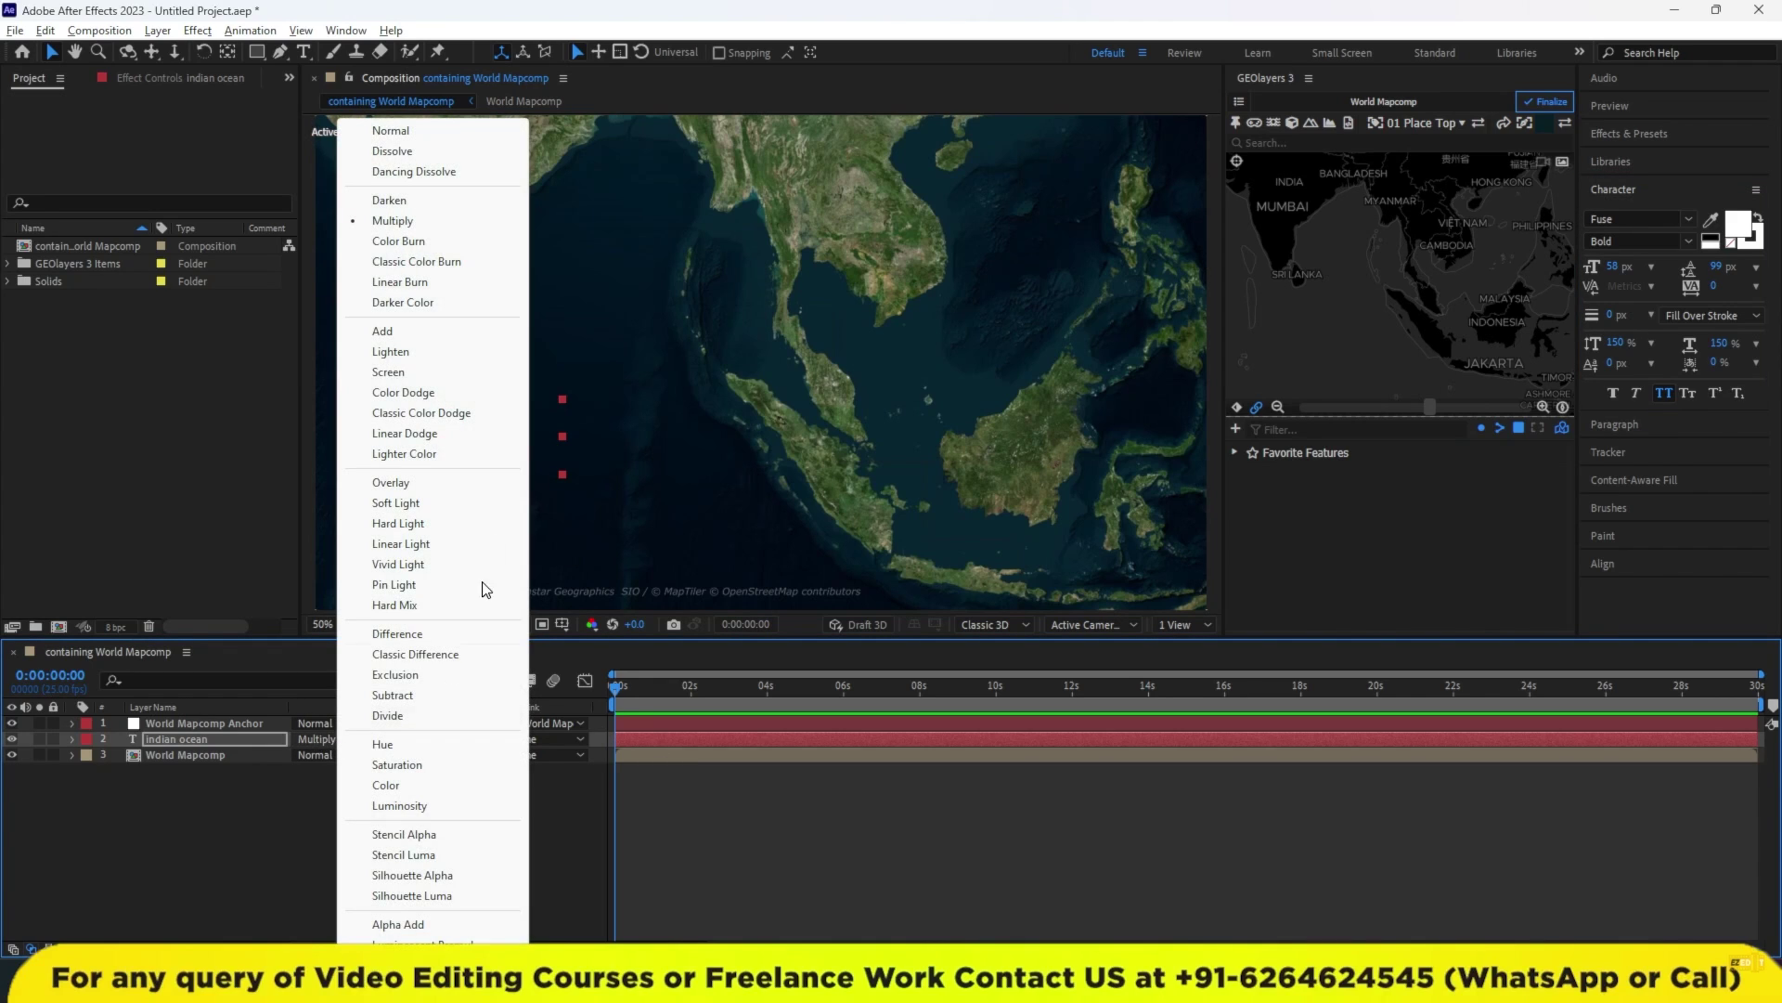
{"action": "left_click", "coordinate": [399, 240]}
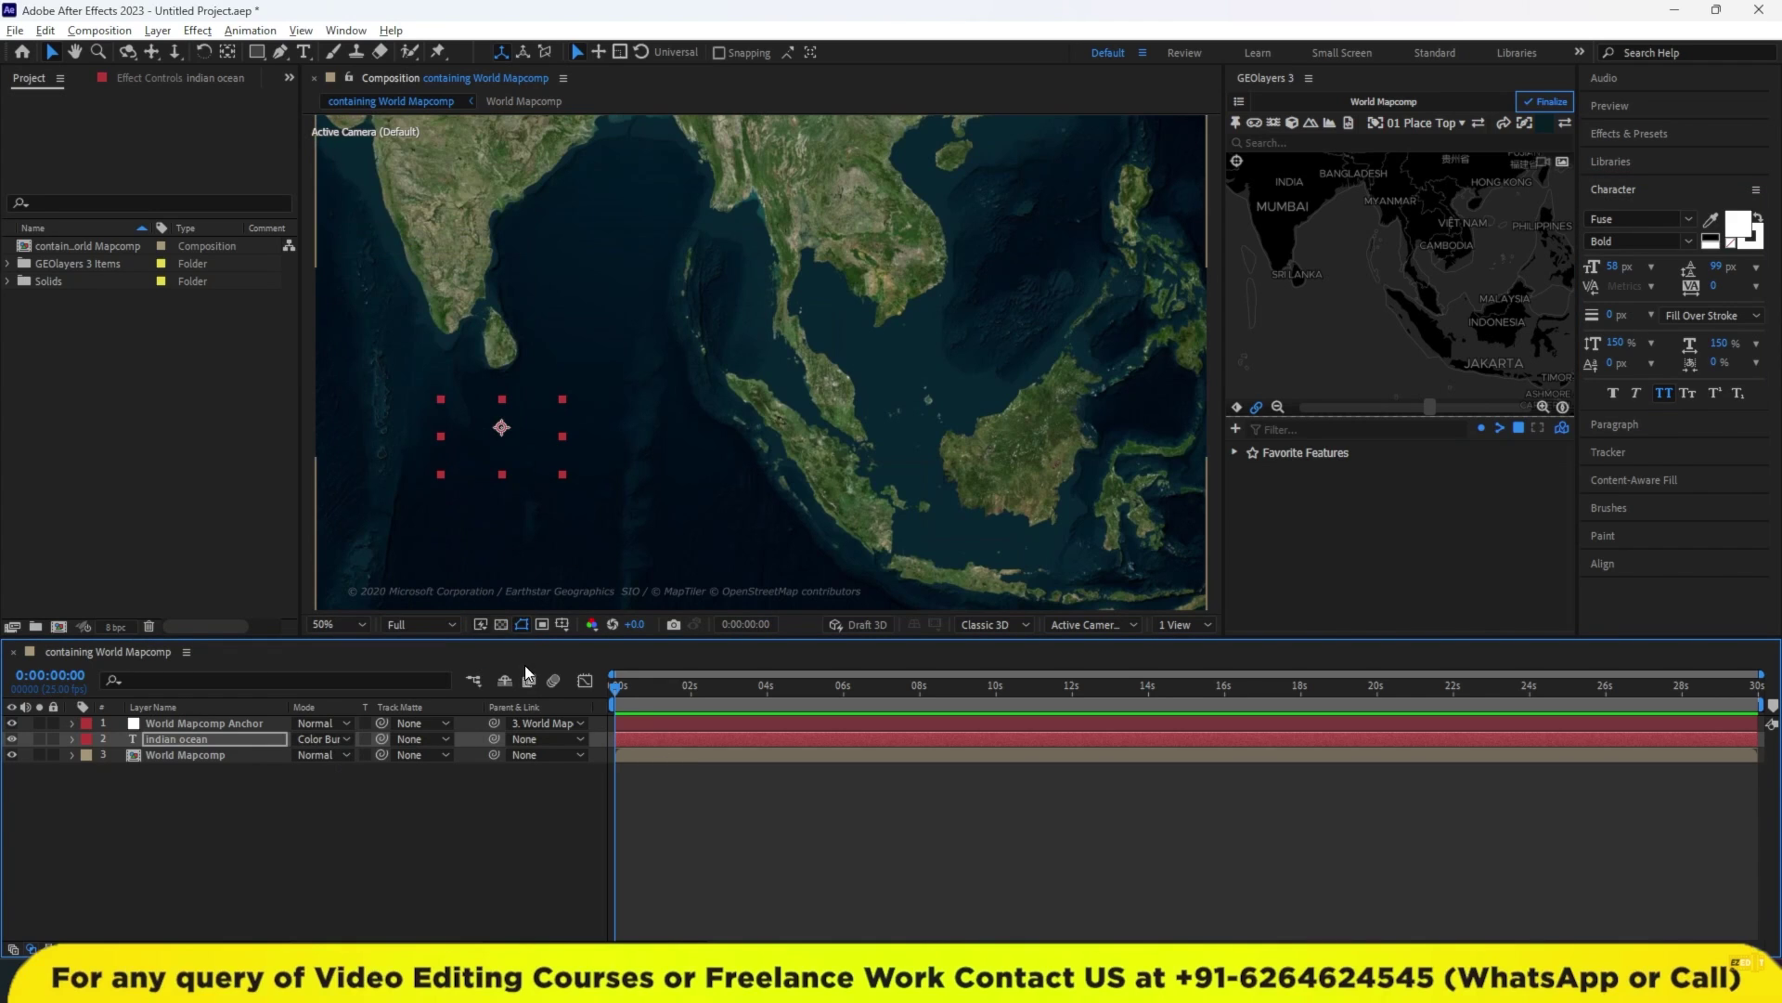
{"action": "left_click", "coordinate": [1737, 232]}
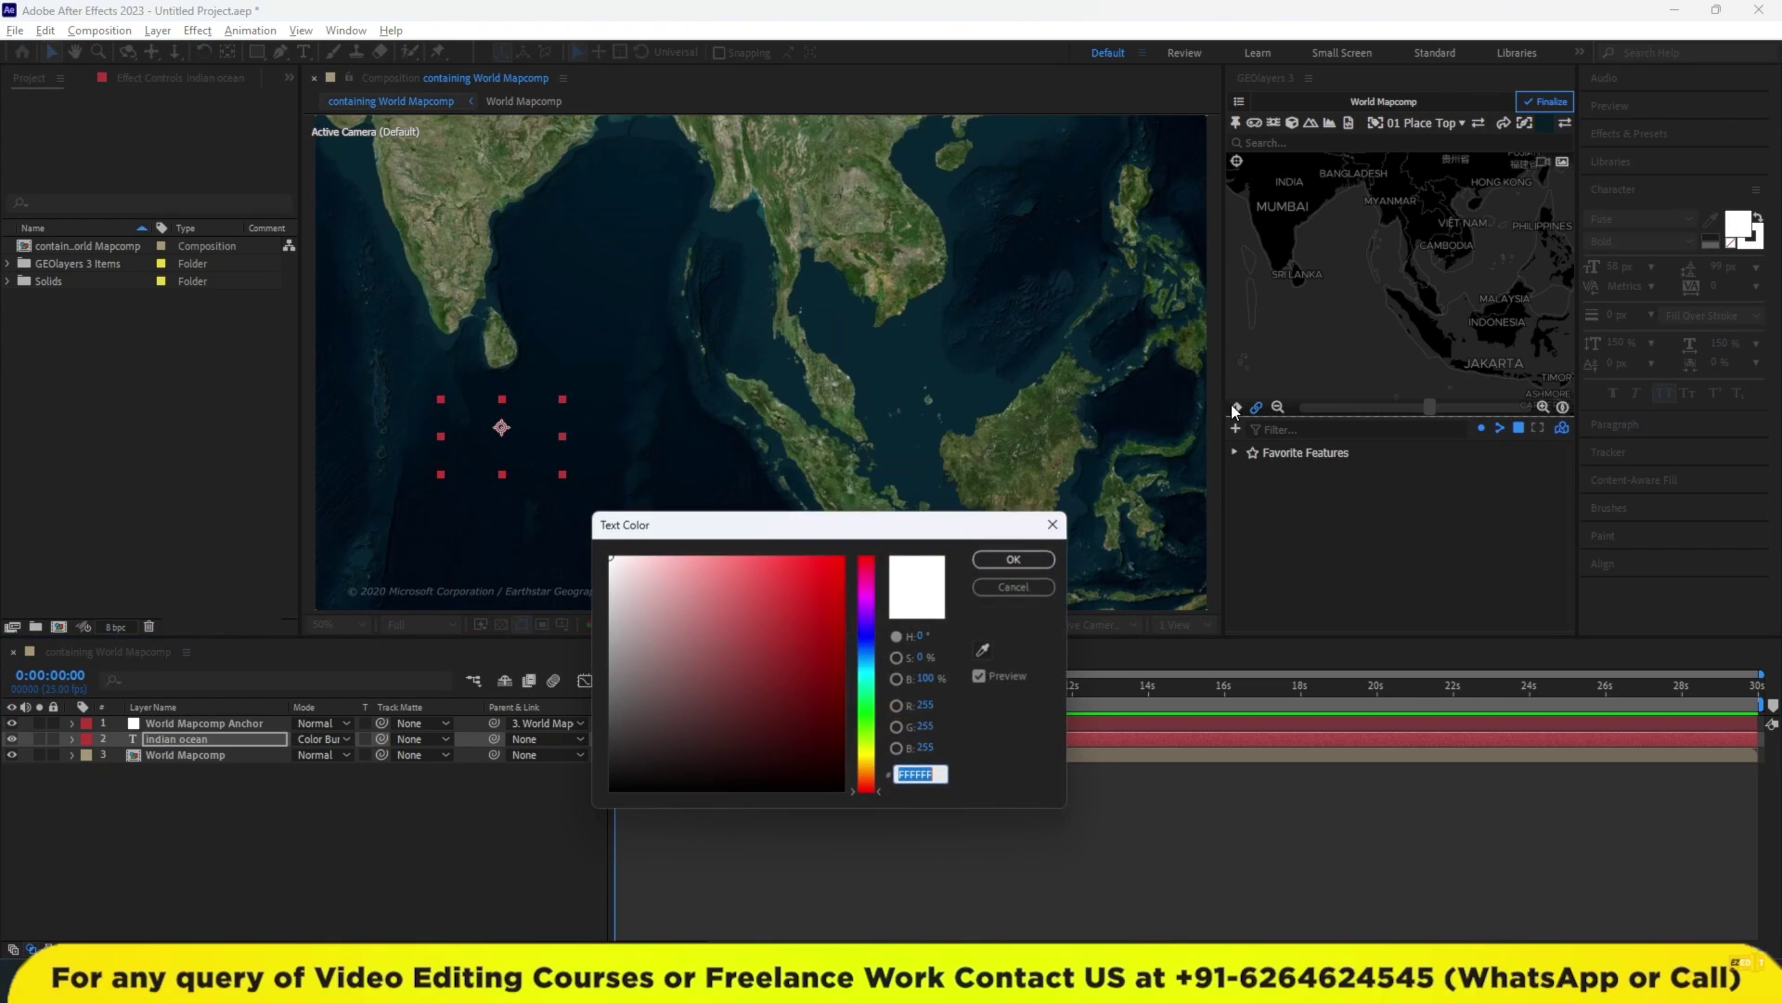
{"action": "mouse_move", "coordinate": [628, 708]}
{"action": "left_mouse_down"}
{"action": "mouse_move", "coordinate": [622, 735]}
{"action": "mouse_move", "coordinate": [825, 706]}
{"action": "mouse_move", "coordinate": [621, 790]}
{"action": "left_mouse_up"}
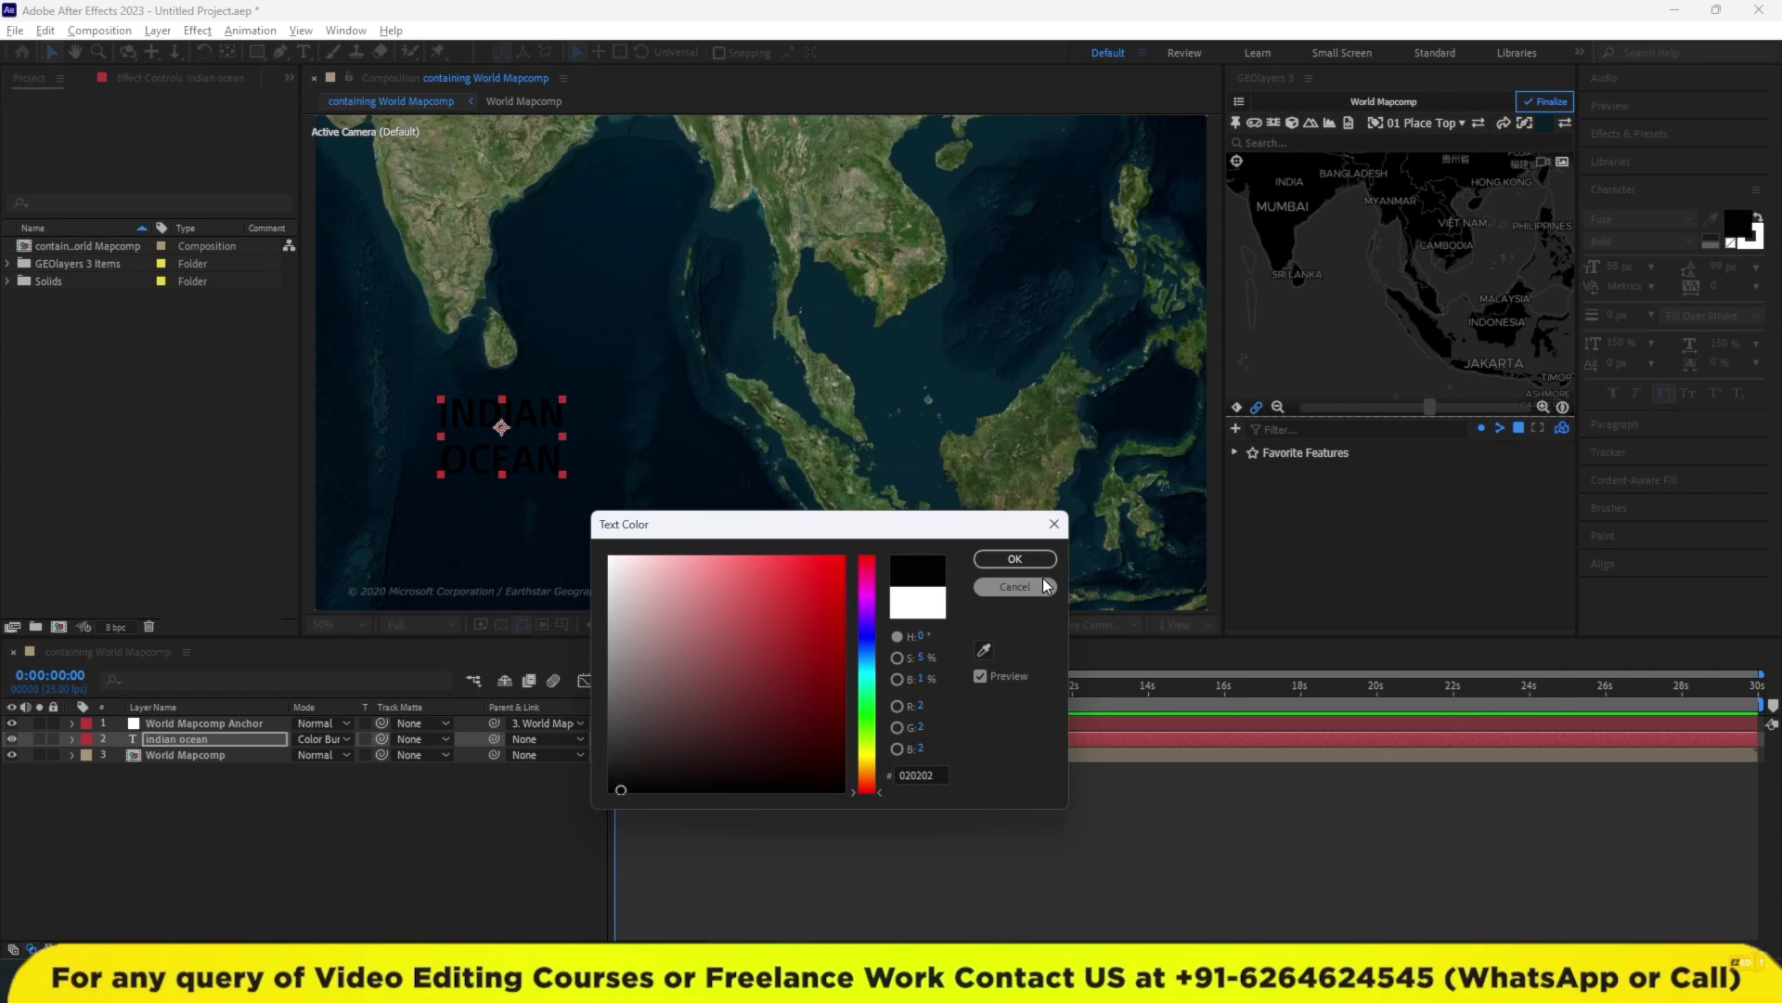
{"action": "left_click", "coordinate": [1015, 559]}
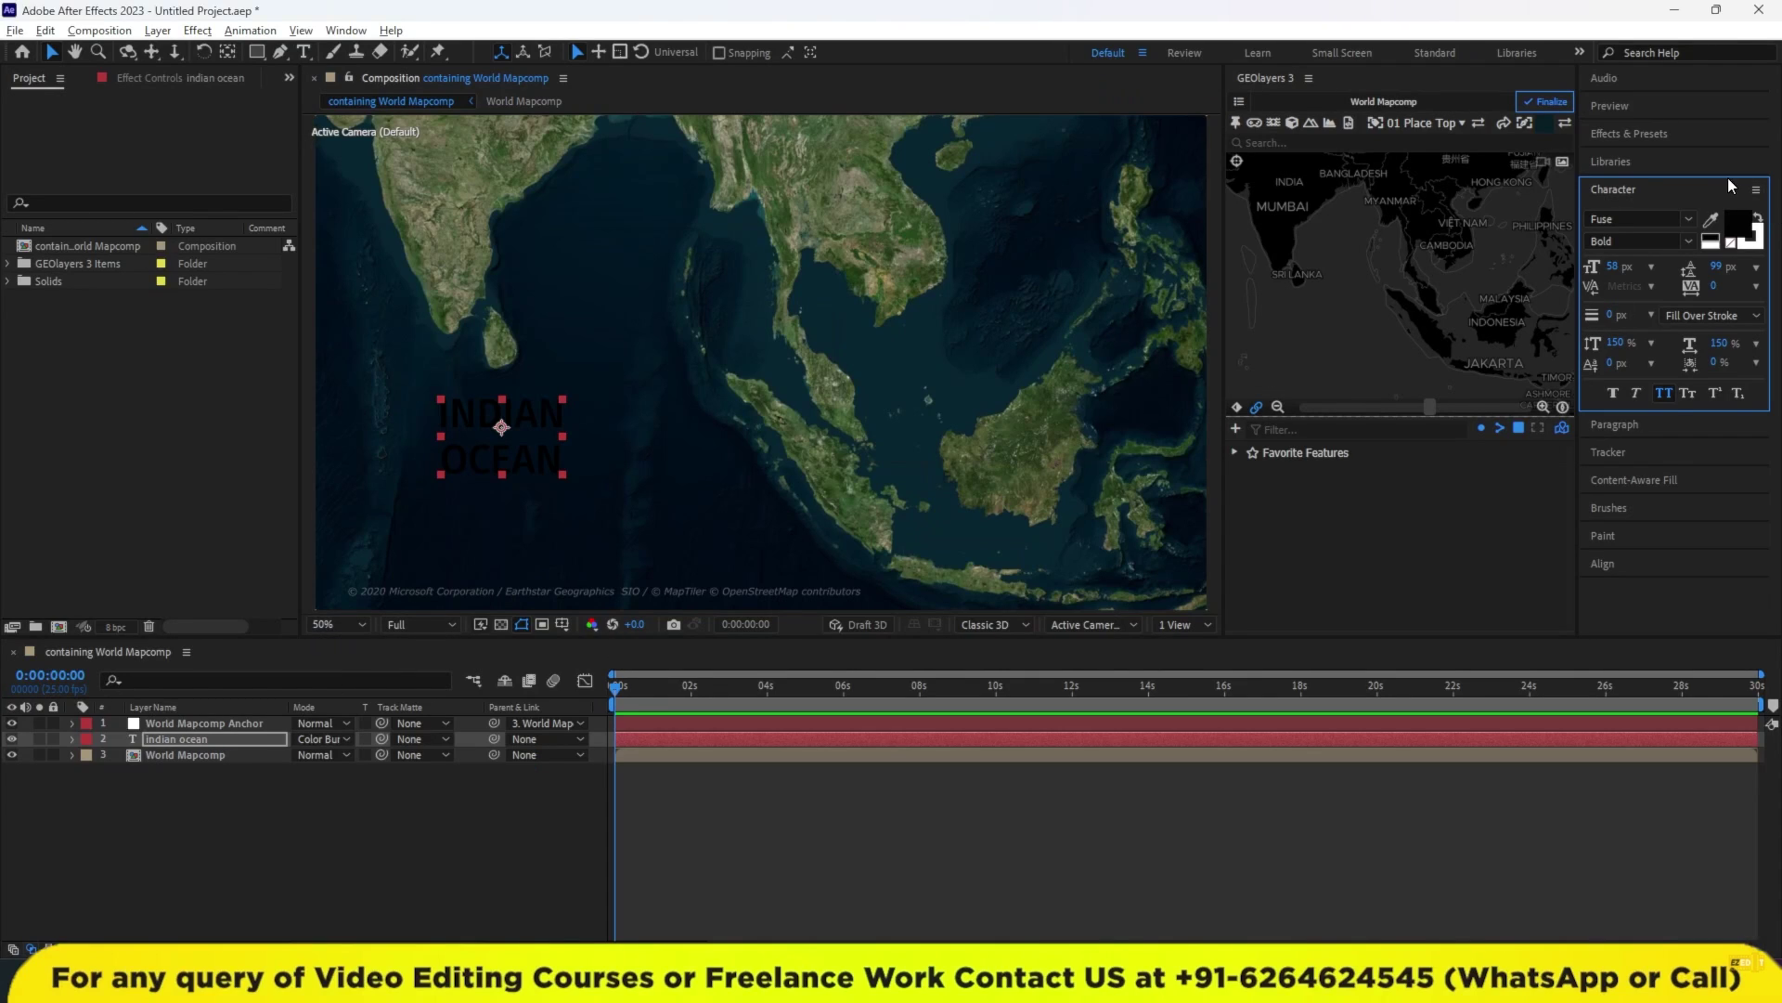
Make the label fill teal and return its blending mode to Normal.
{"action": "left_click", "coordinate": [1739, 226]}
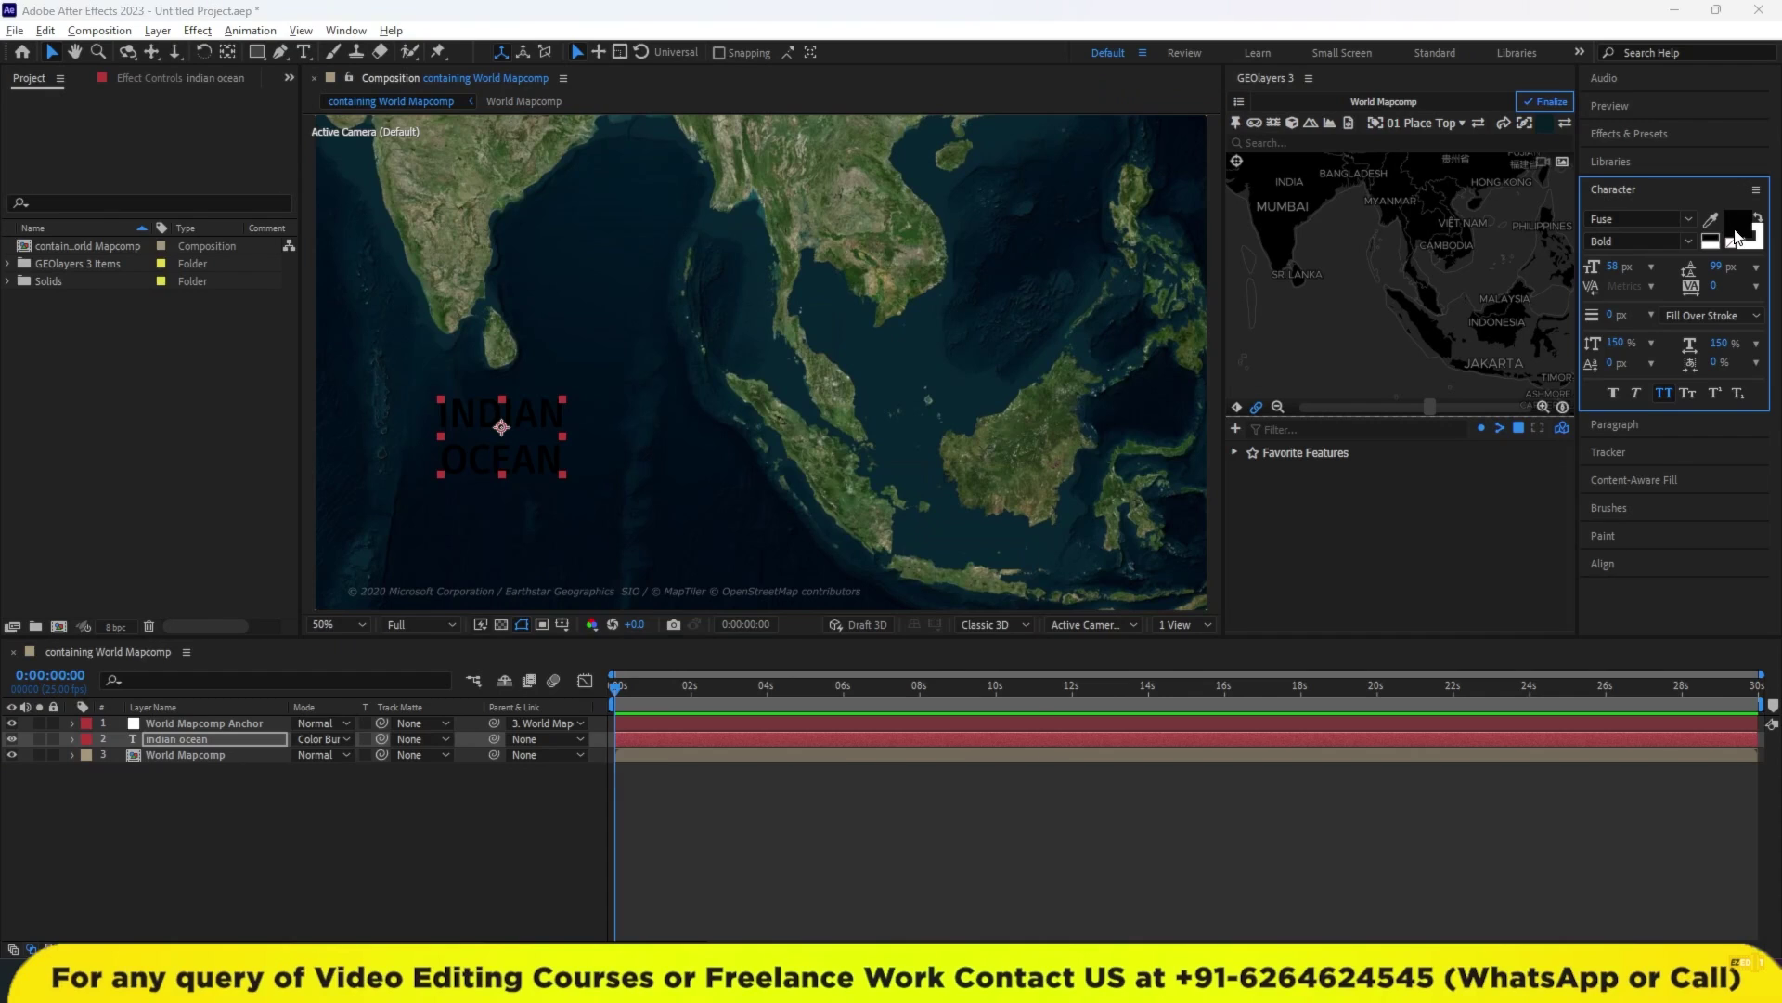
{"action": "left_click", "coordinate": [866, 672]}
{"action": "left_click_drag", "start_coordinate": [836, 649], "coordinate": [899, 526]}
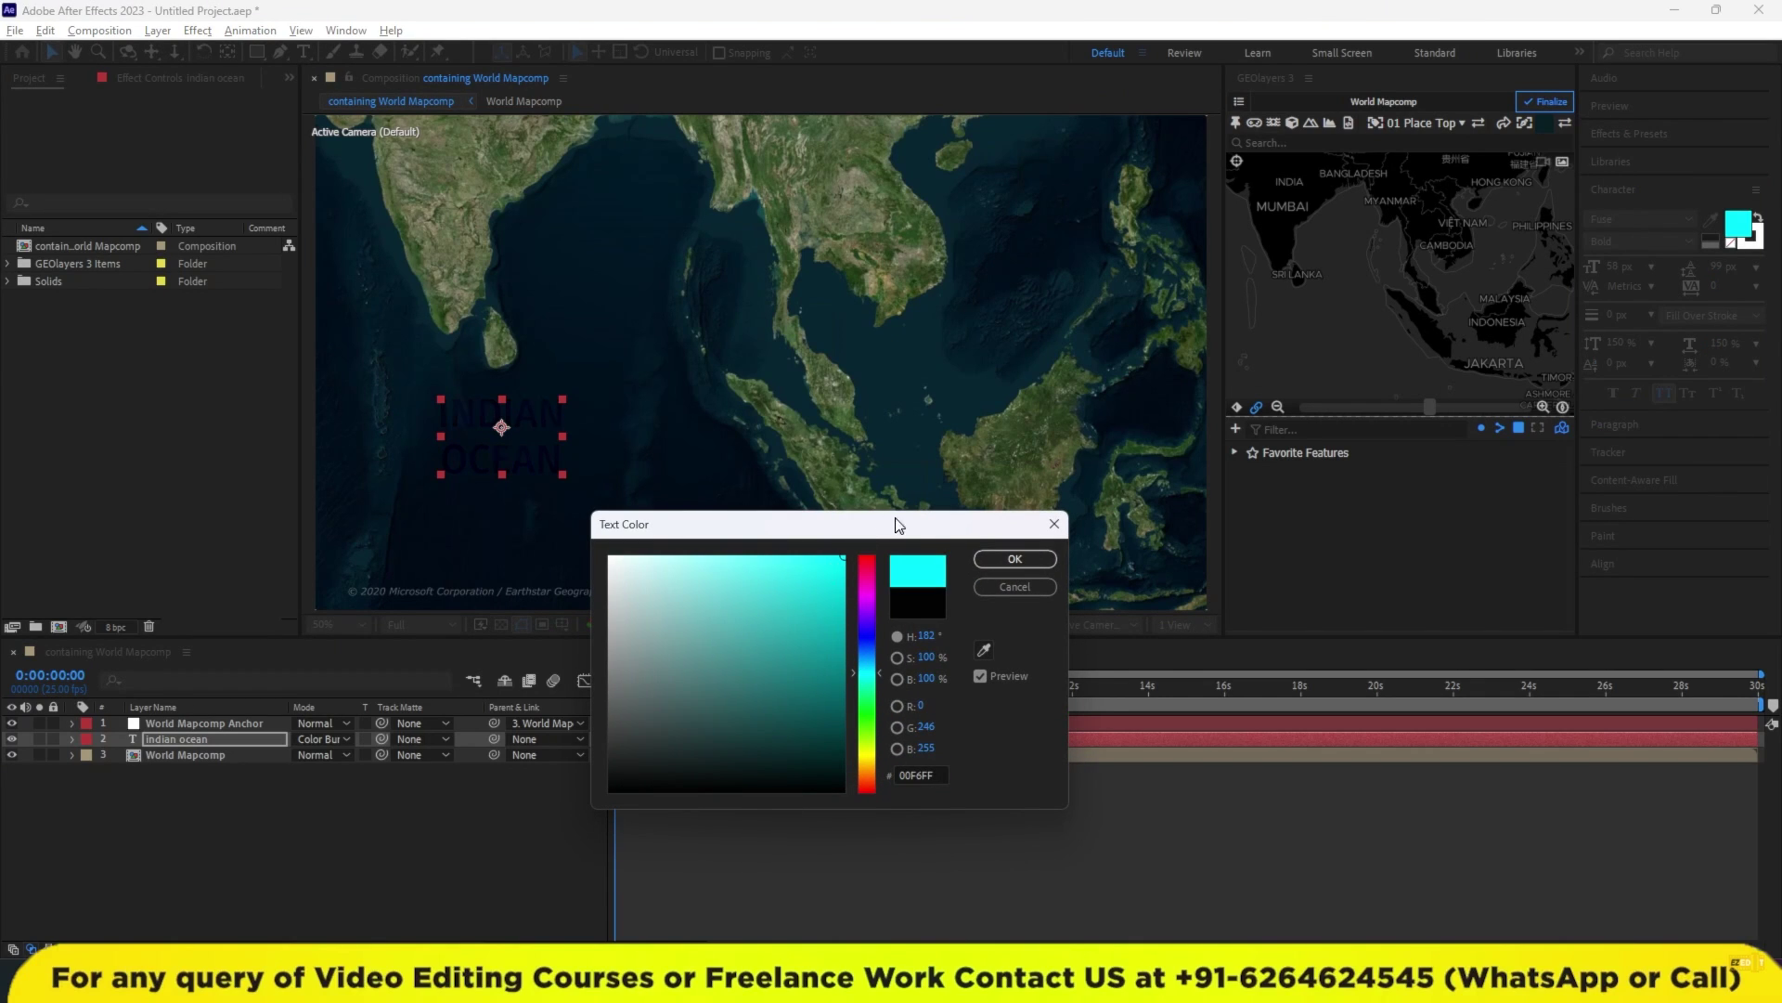
{"action": "left_click", "coordinate": [1022, 560]}
{"action": "left_click", "coordinate": [323, 739]}
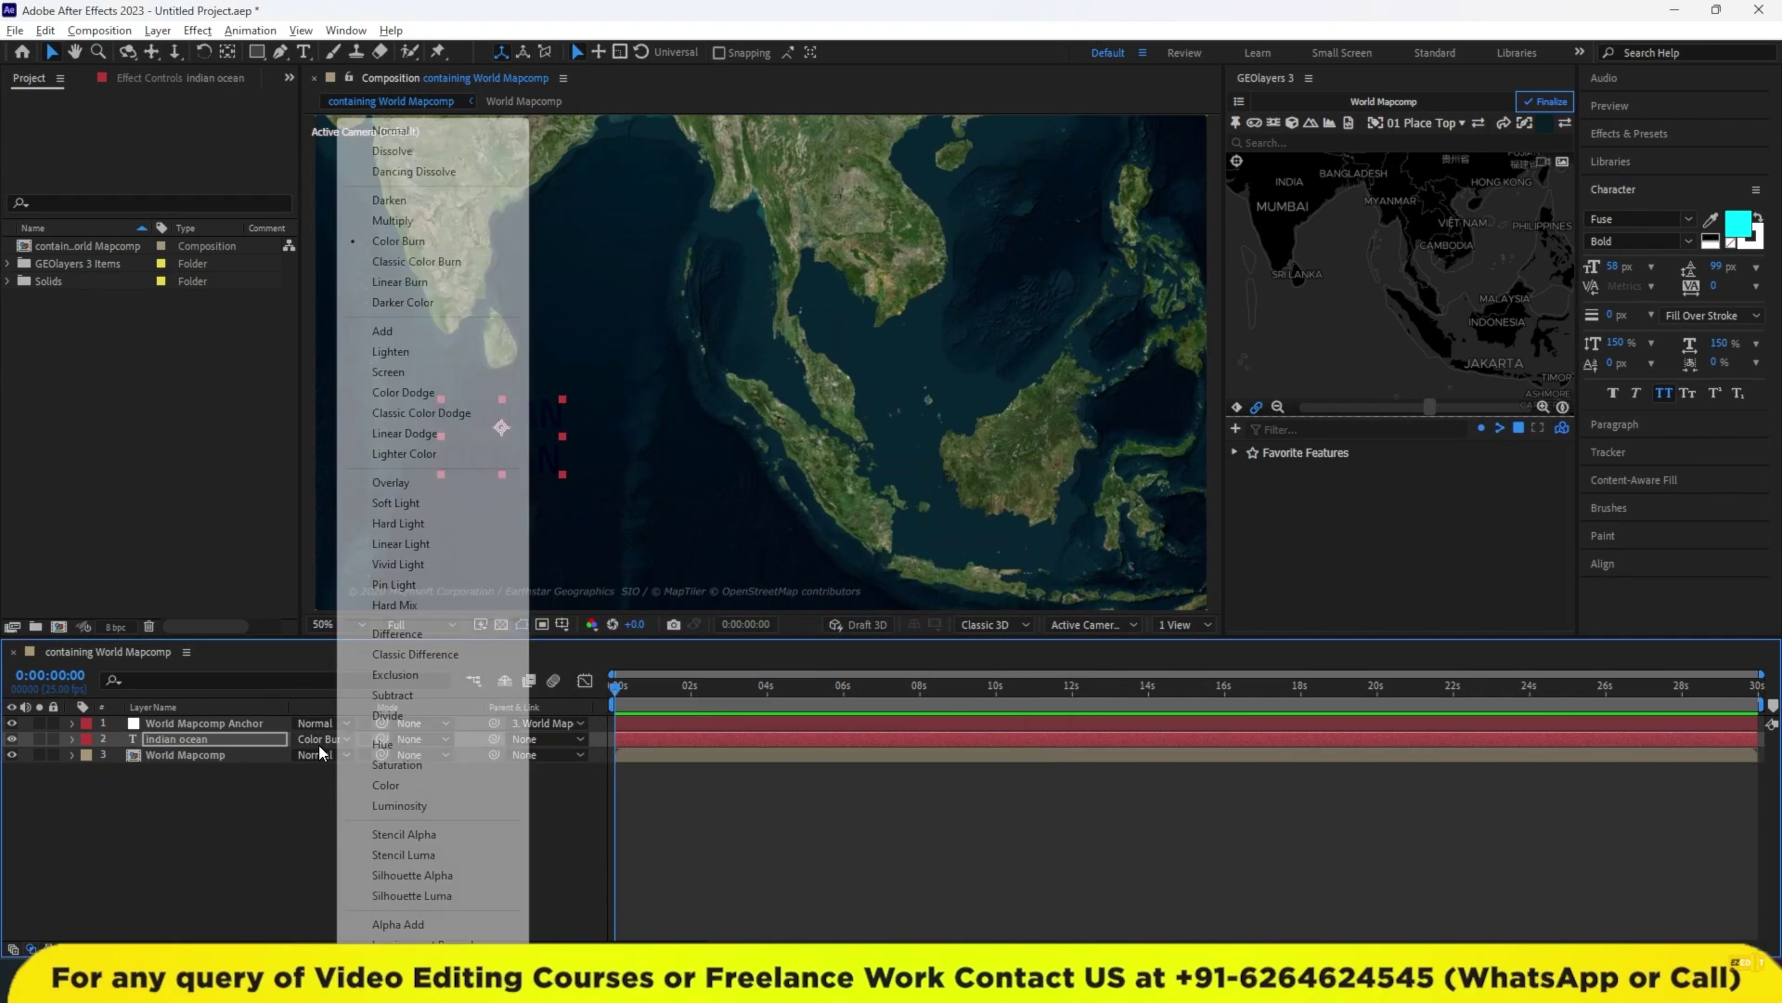
{"action": "left_click", "coordinate": [391, 130]}
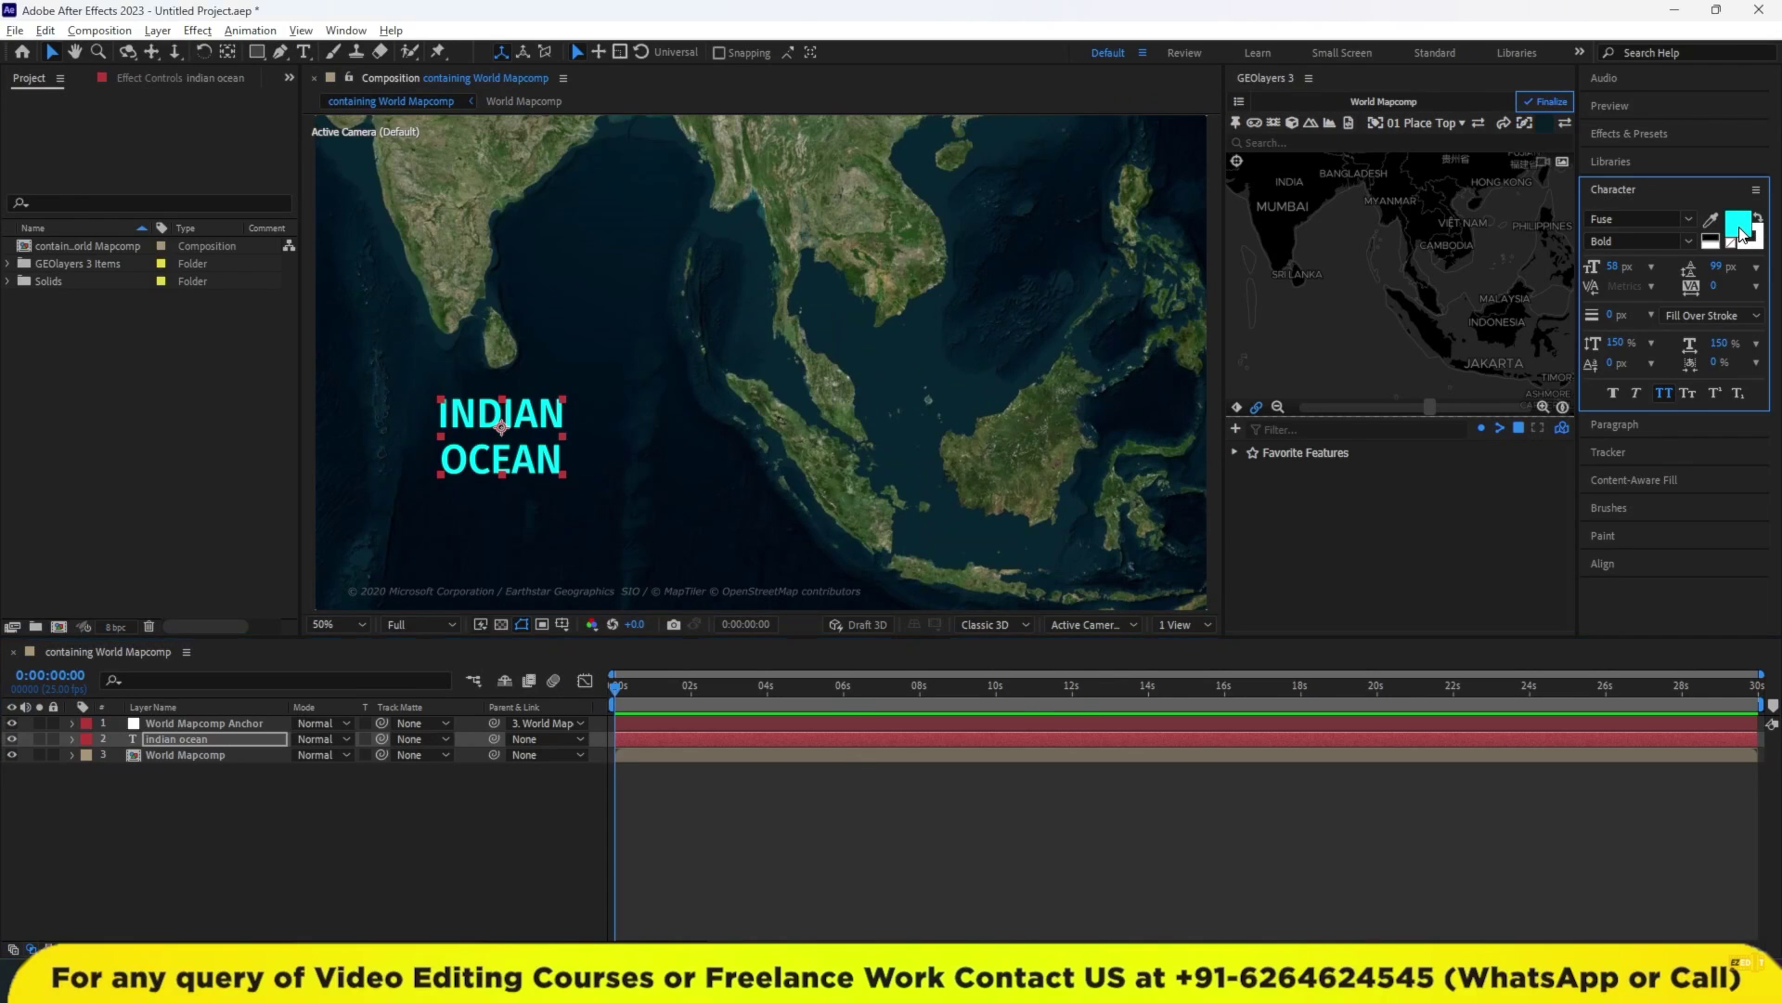
{"action": "left_click_drag", "start_coordinate": [835, 595], "coordinate": [836, 638]}
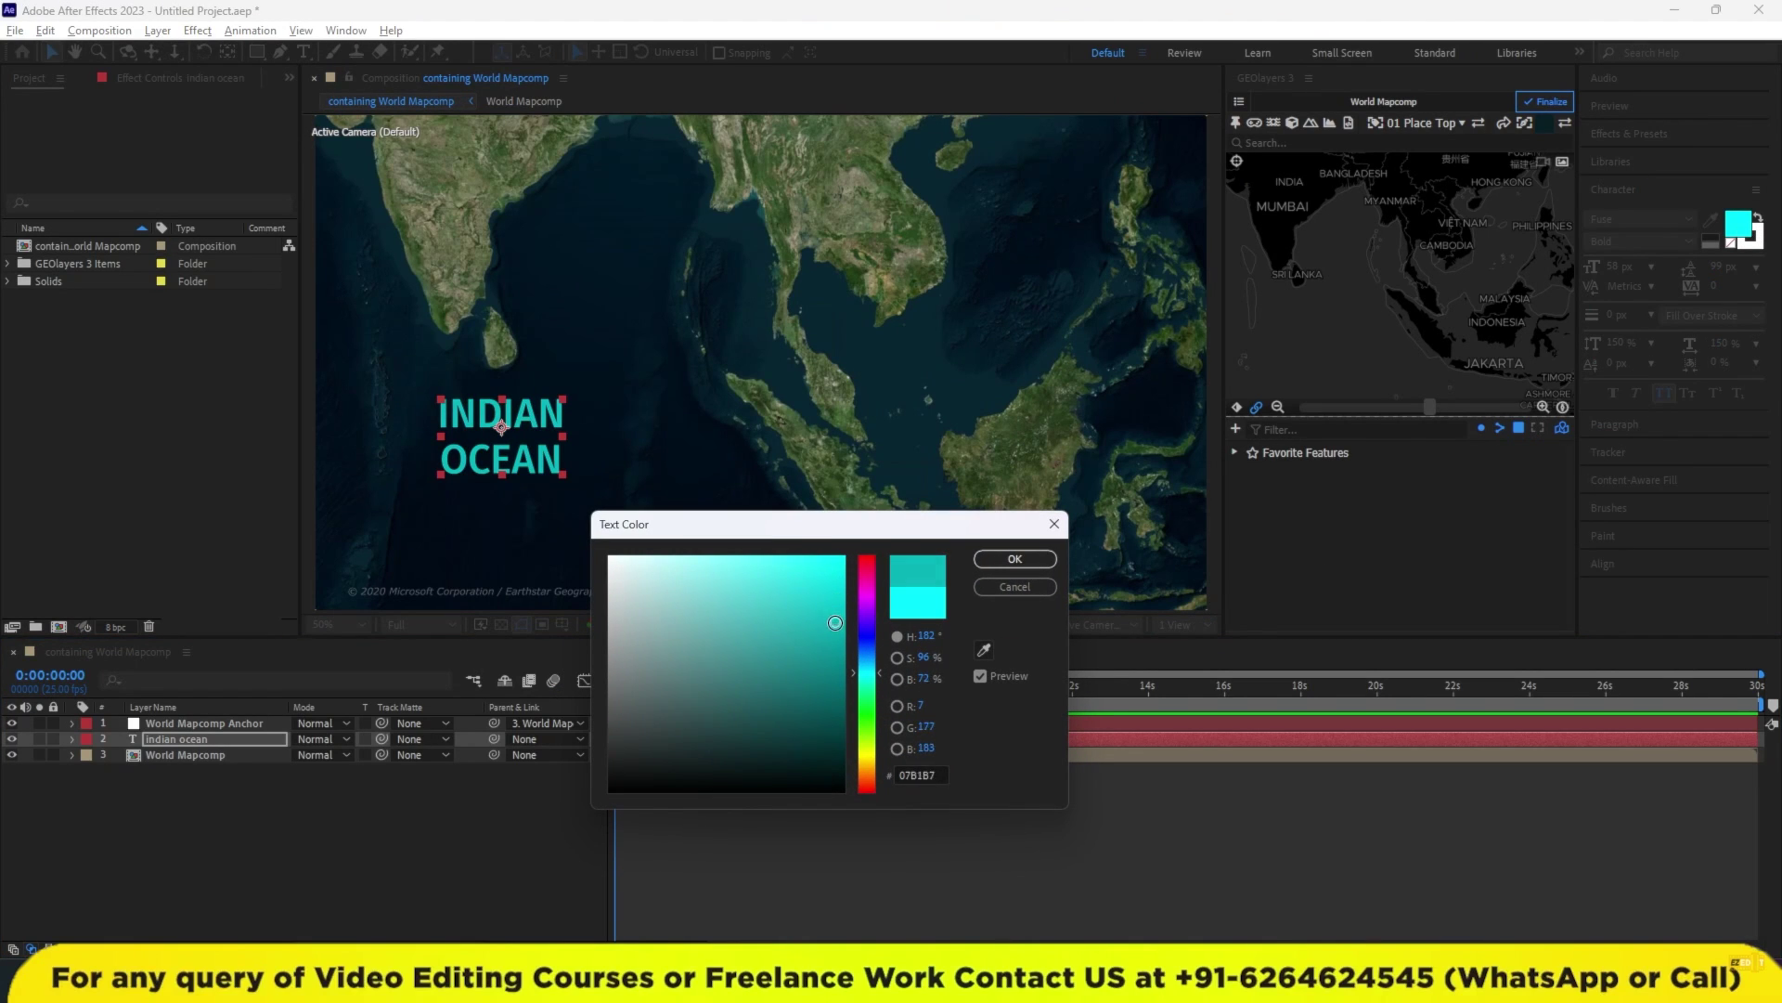
{"action": "left_click", "coordinate": [989, 559]}
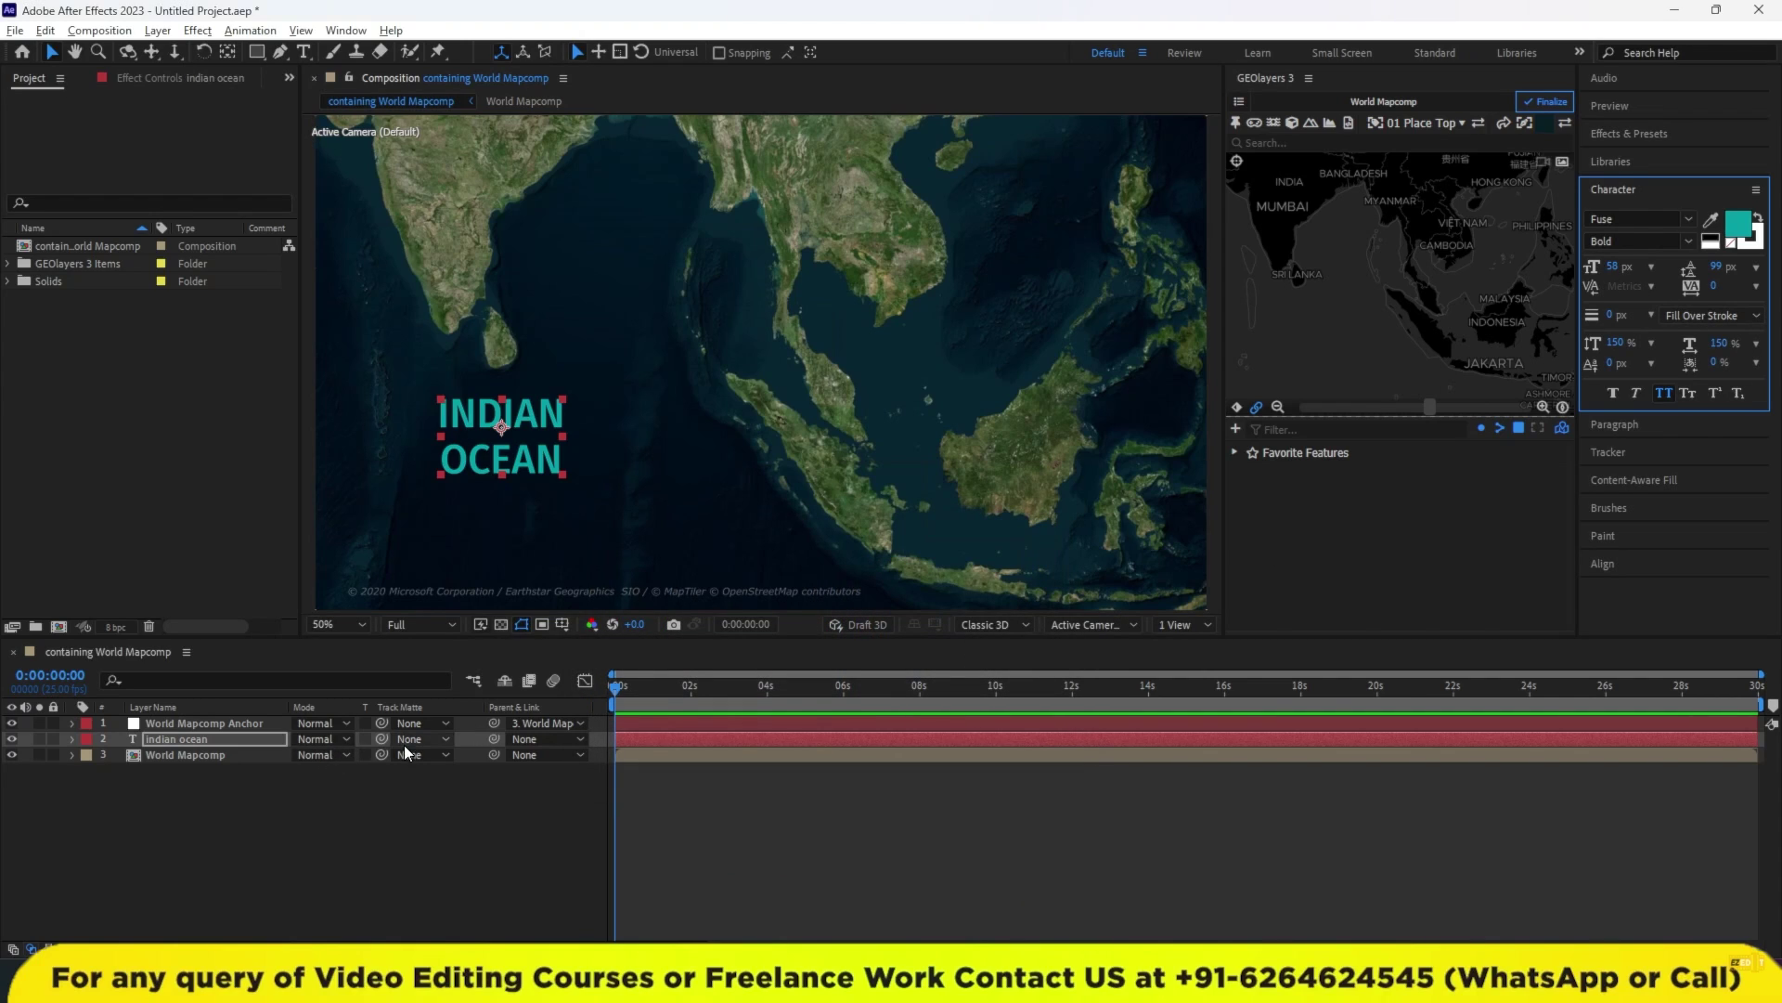
Parent the INDIAN OCEAN layer to the World Mapcomp Anchor layer.
{"action": "left_click", "coordinate": [543, 739]}
{"action": "left_click", "coordinate": [613, 788]}
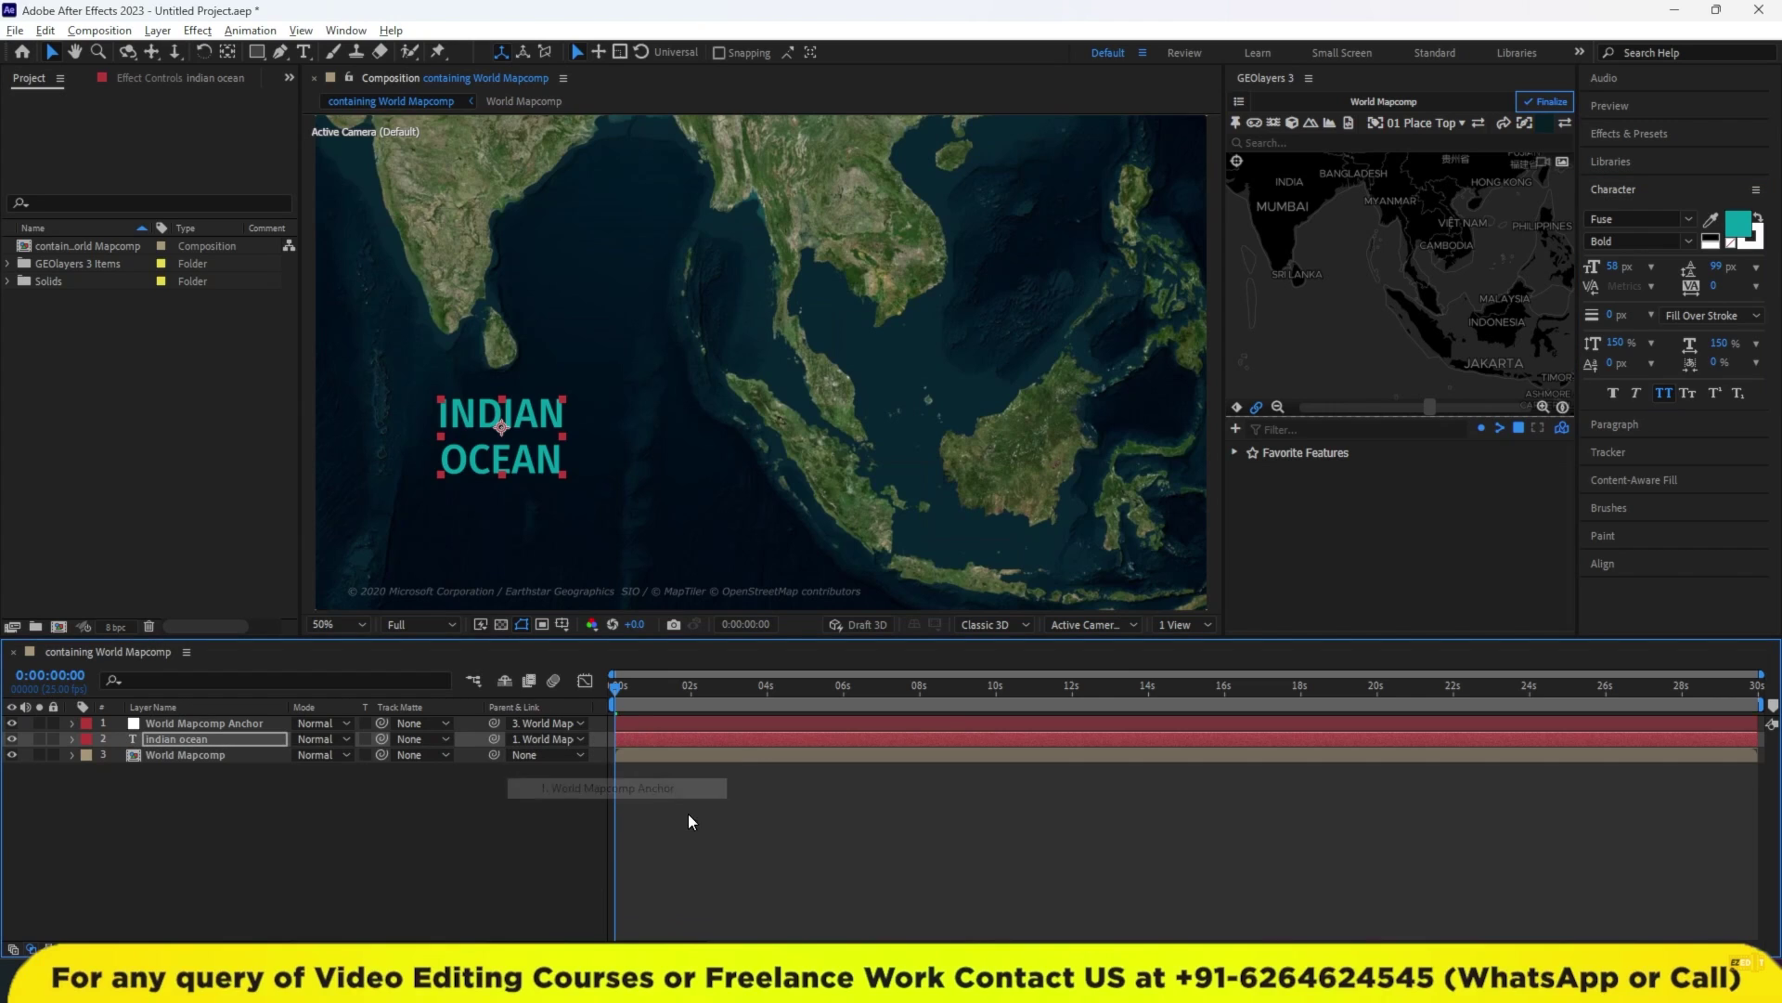
{"action": "left_click", "coordinate": [680, 725]}
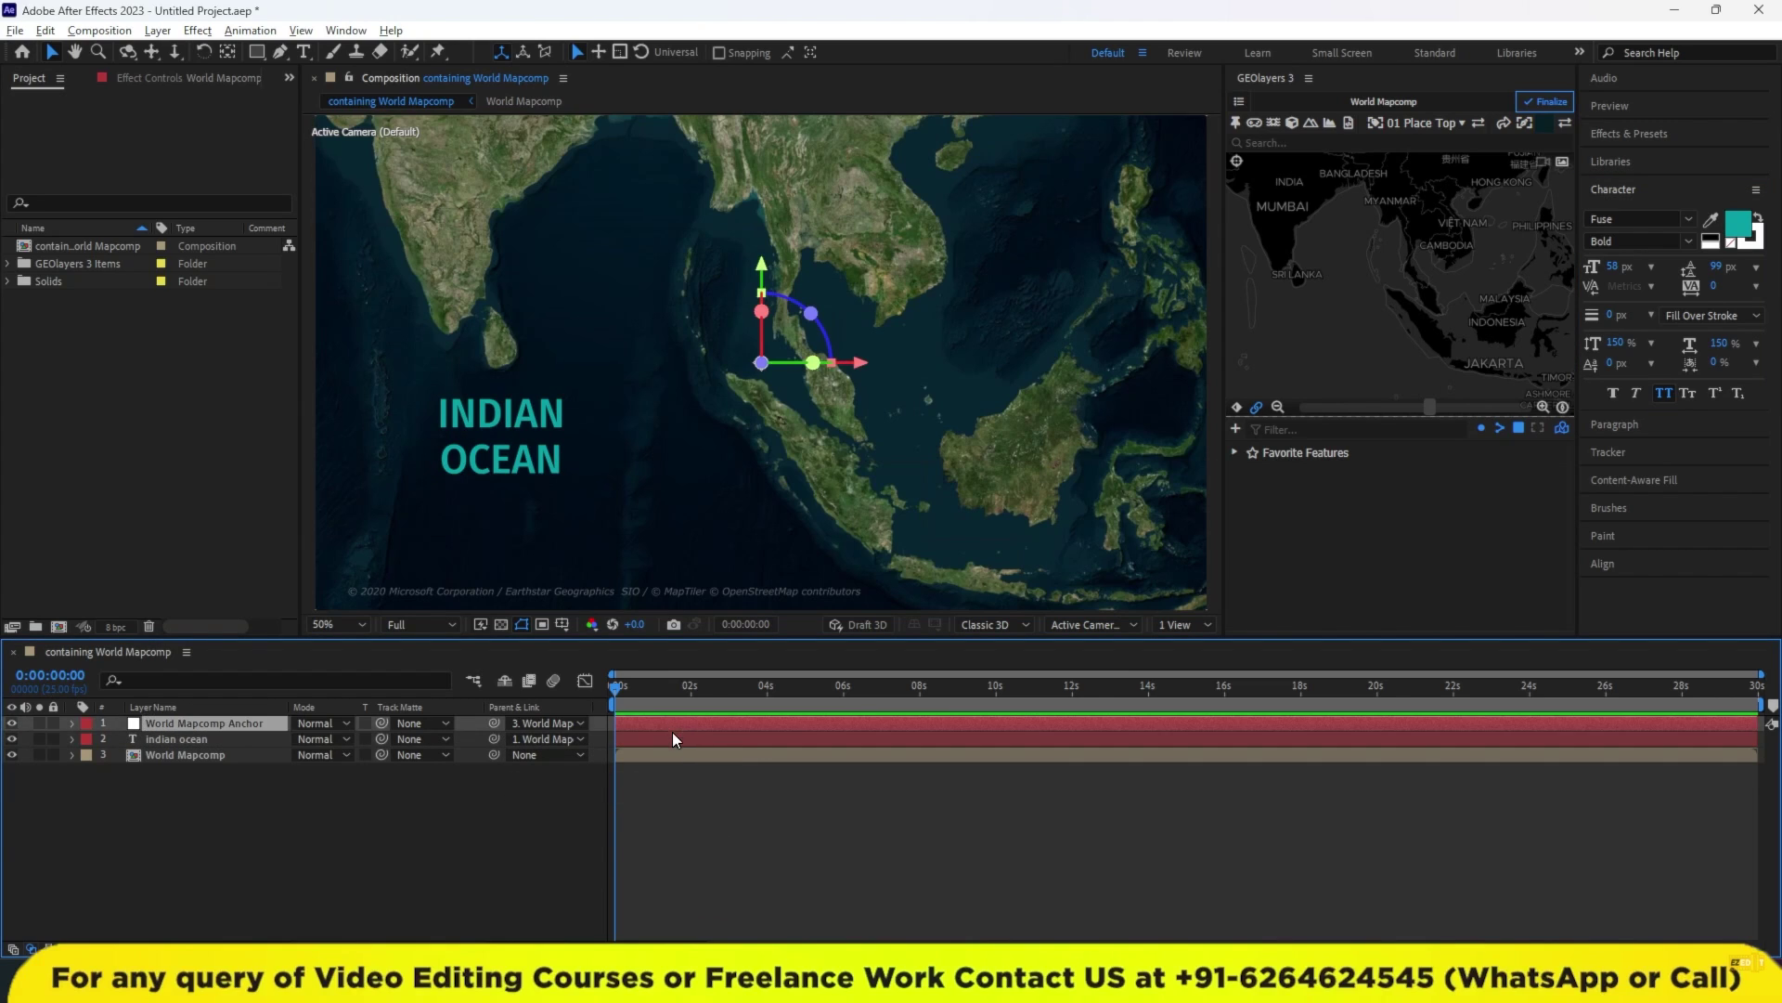
{"action": "left_click", "coordinate": [671, 740]}
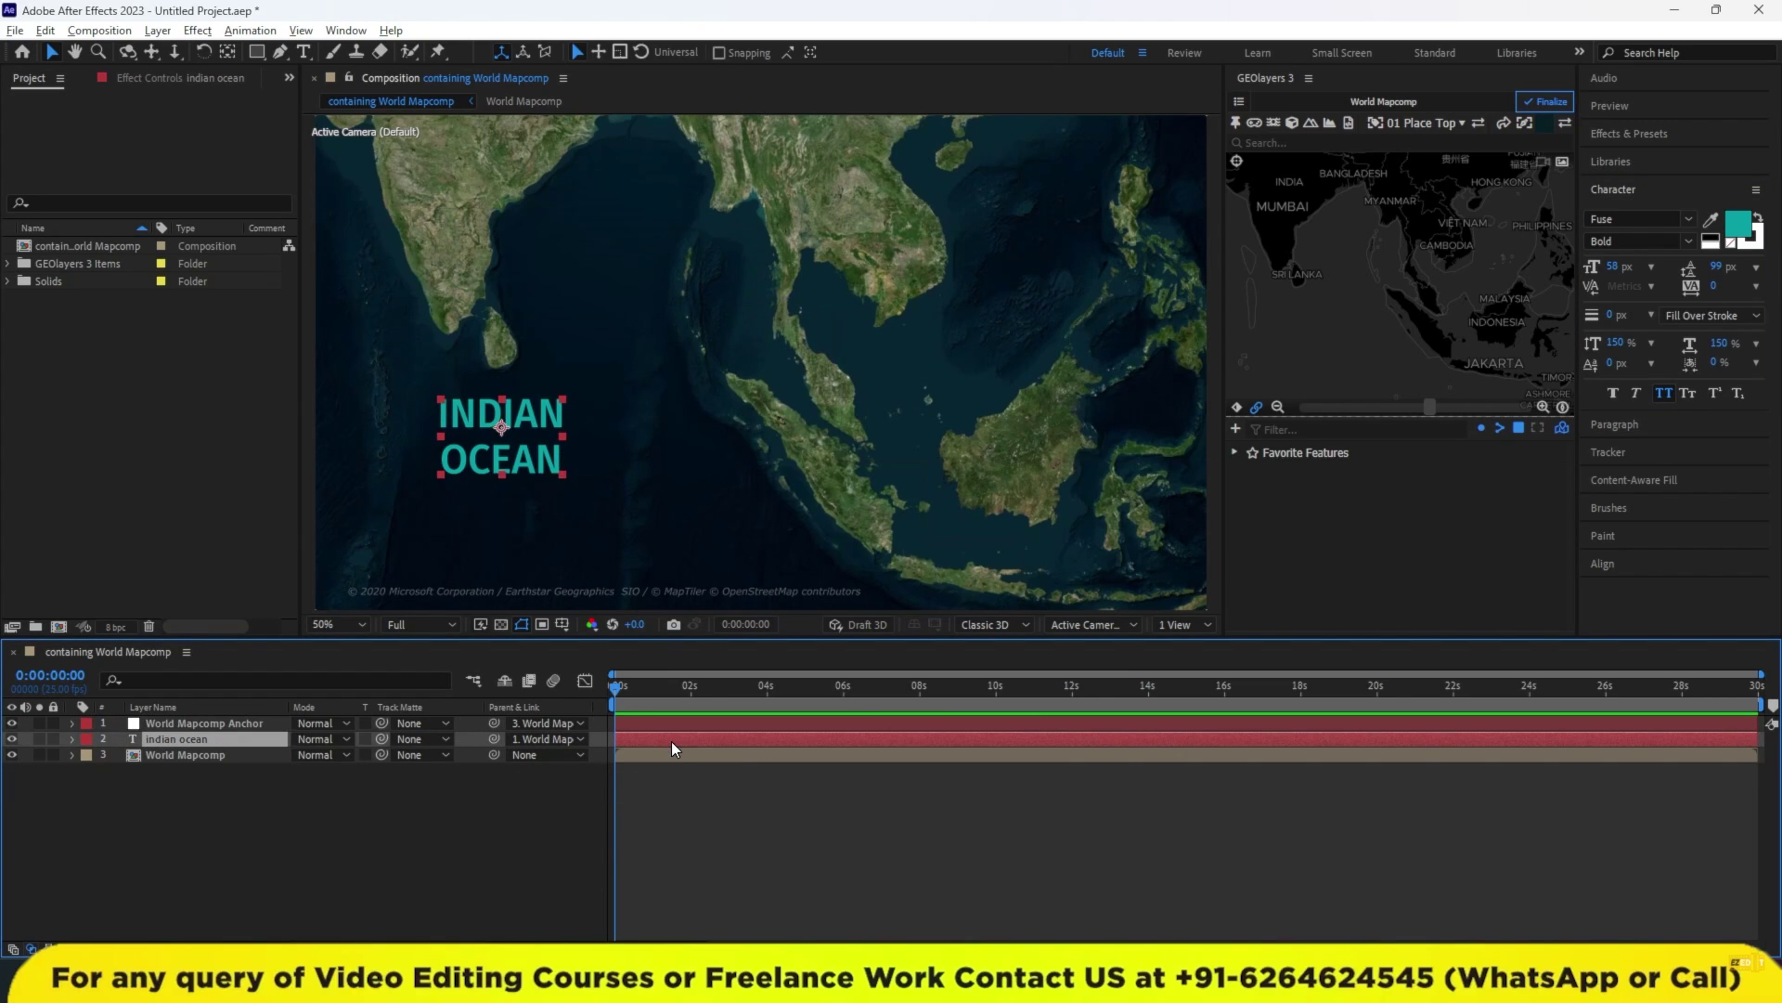
{"action": "left_click", "coordinate": [1689, 220]}
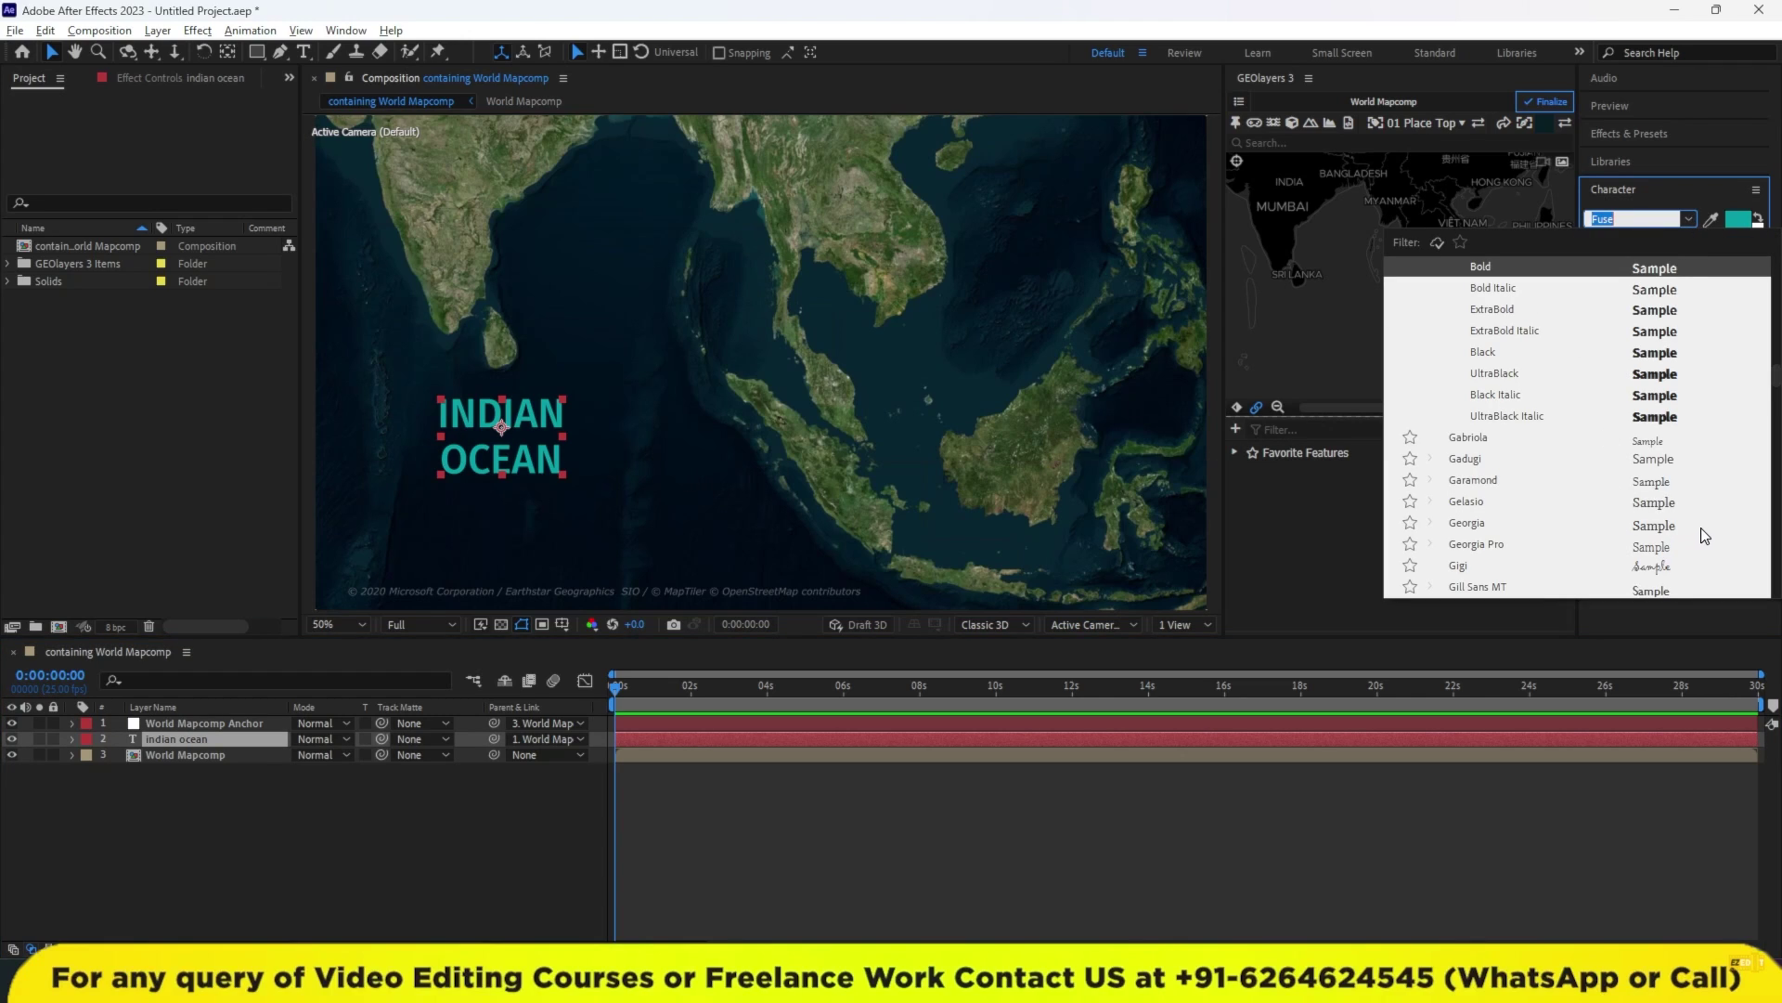
{"action": "scroll", "coordinate": [1691, 534], "scroll_direction": "down", "scroll_amount": 1}
{"action": "scroll", "coordinate": [1690, 531], "scroll_direction": "down", "scroll_amount": 1}
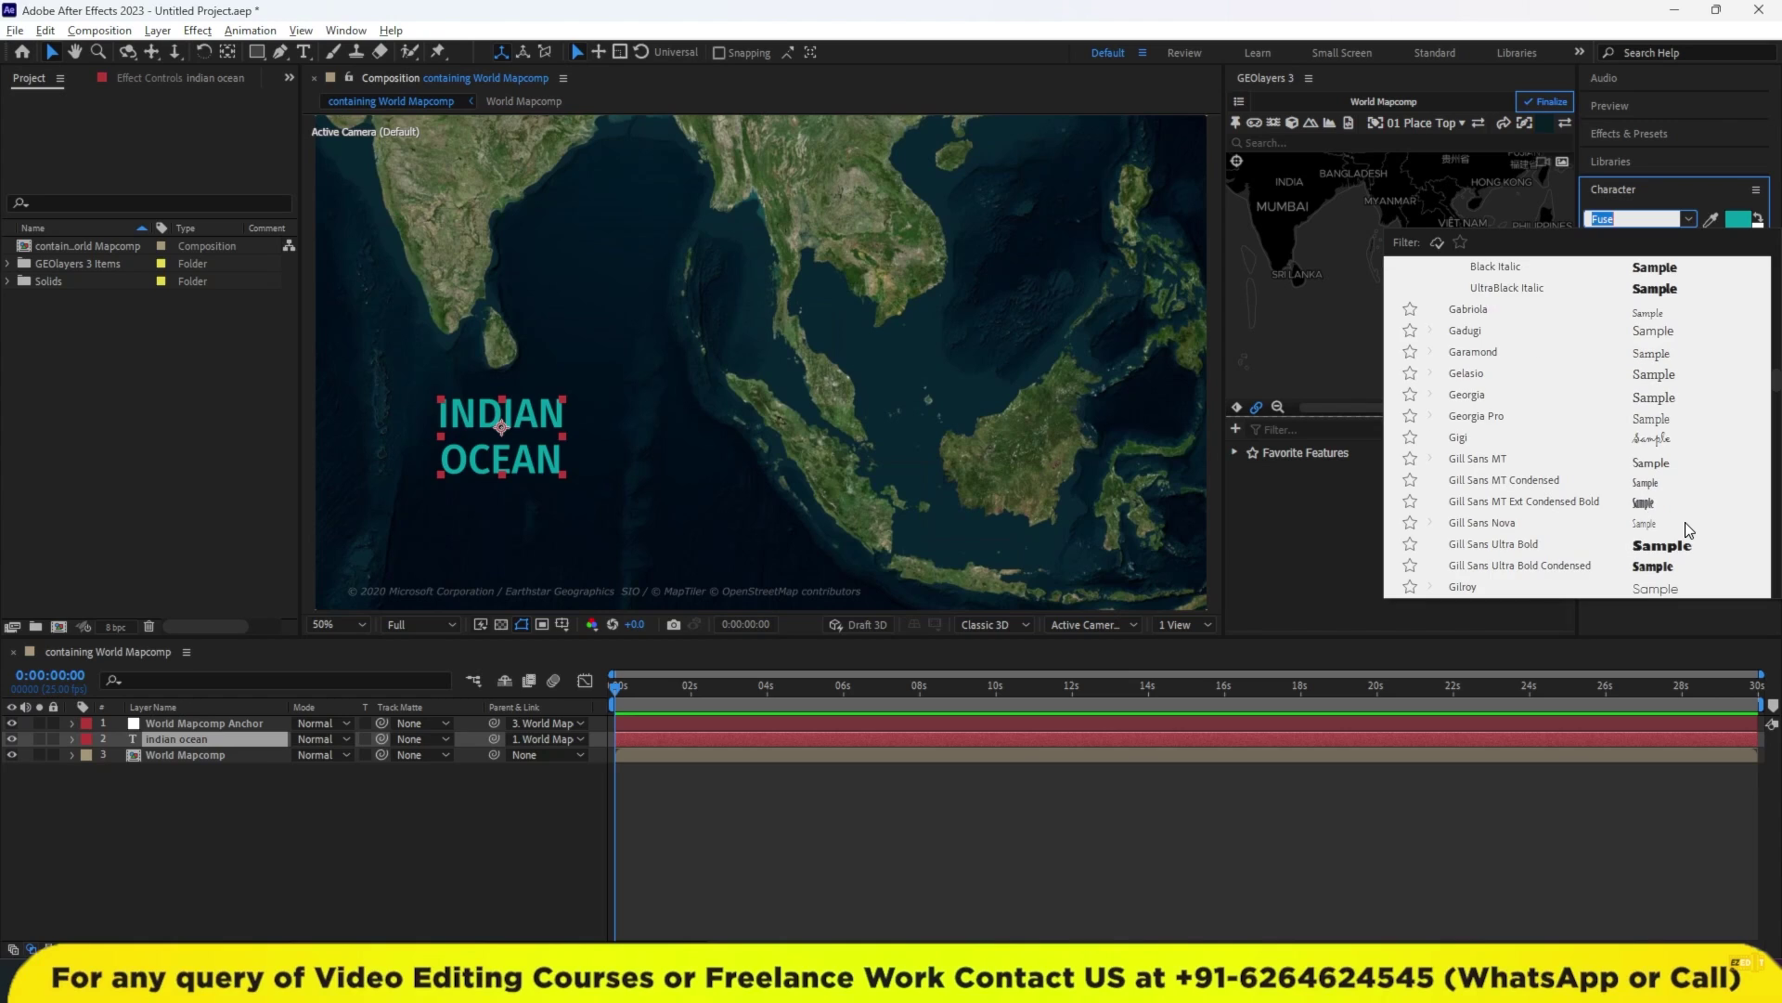
Try Gill Sans MT Ext Condensed Bold, Gotham Ultra and Helvetica Compressed, settling on JMH Typewriter.
{"action": "left_click", "coordinate": [1645, 502]}
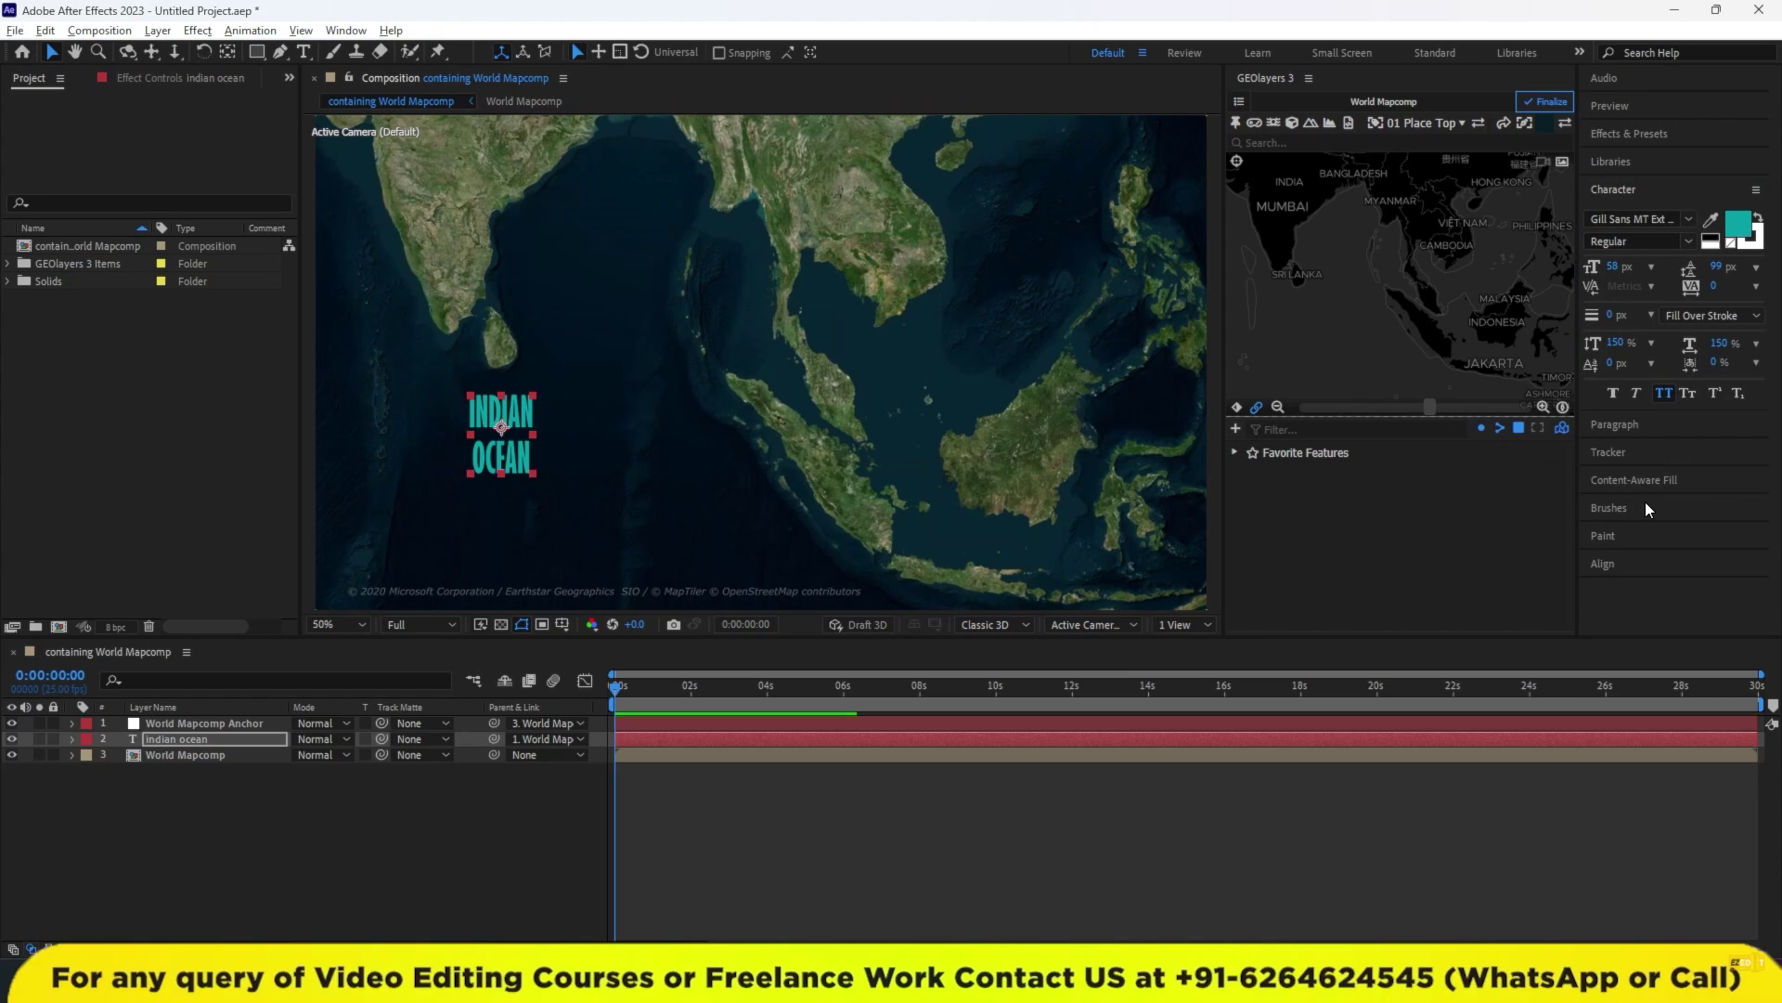
{"action": "left_click", "coordinate": [1692, 221]}
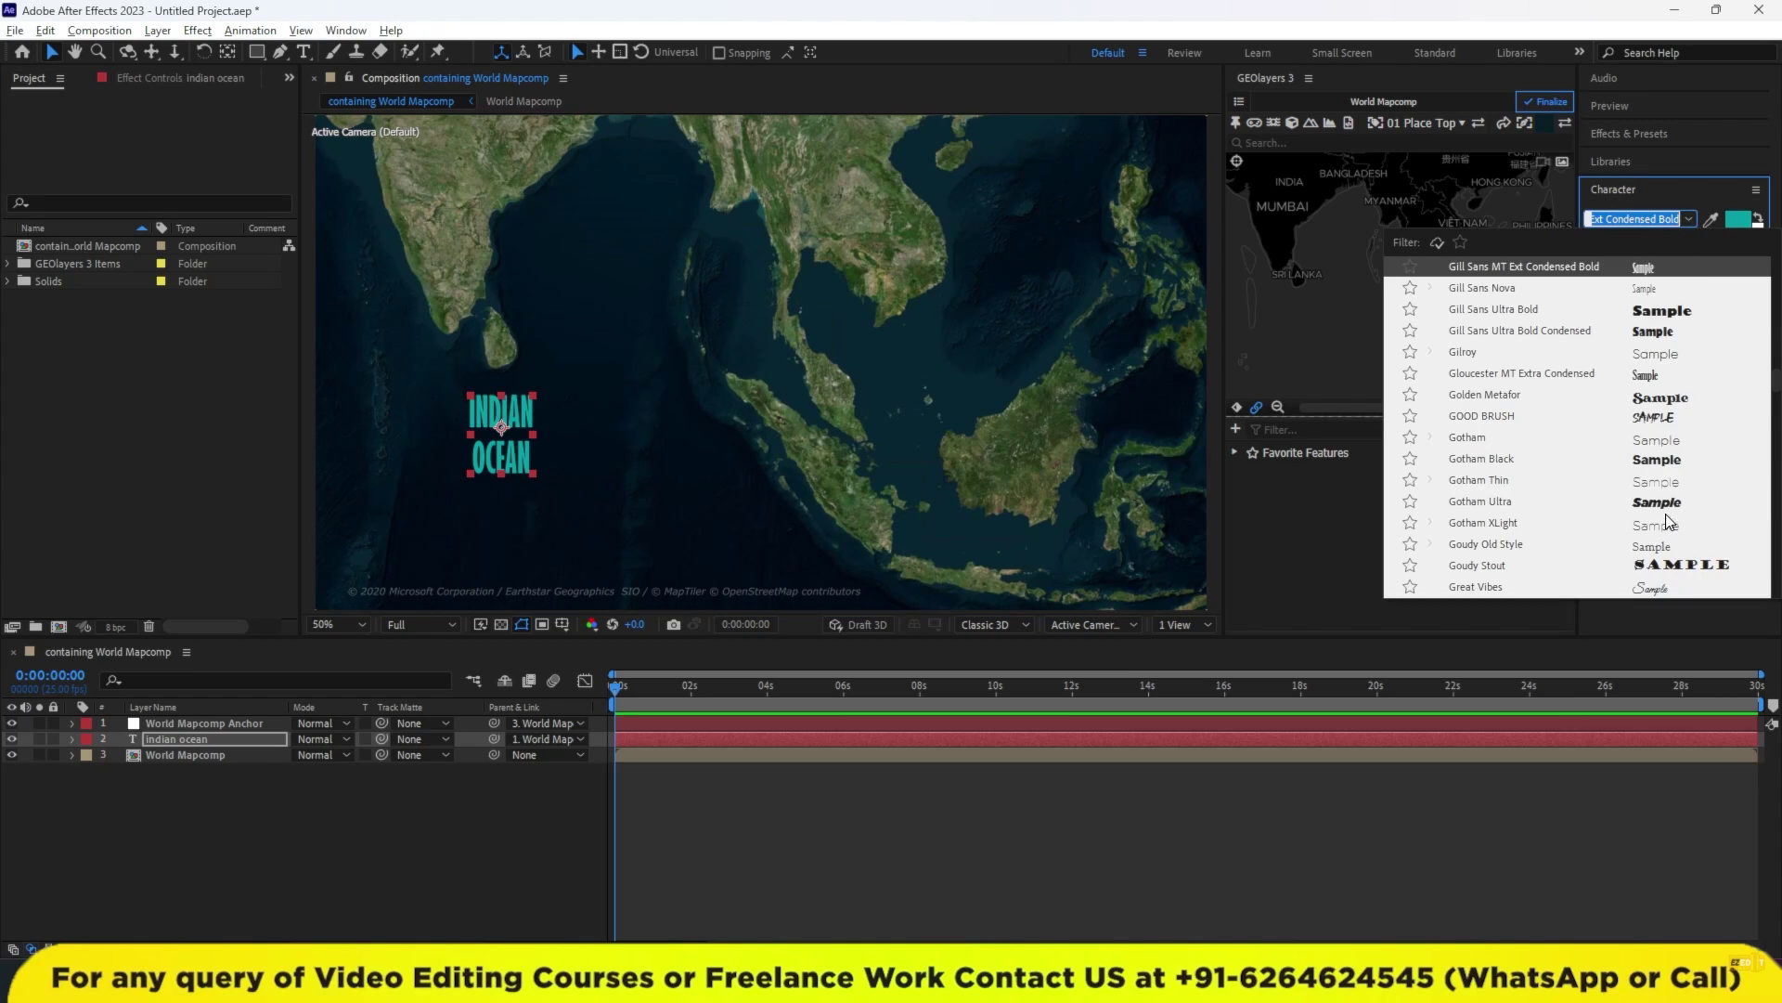
{"action": "left_click", "coordinate": [1665, 502]}
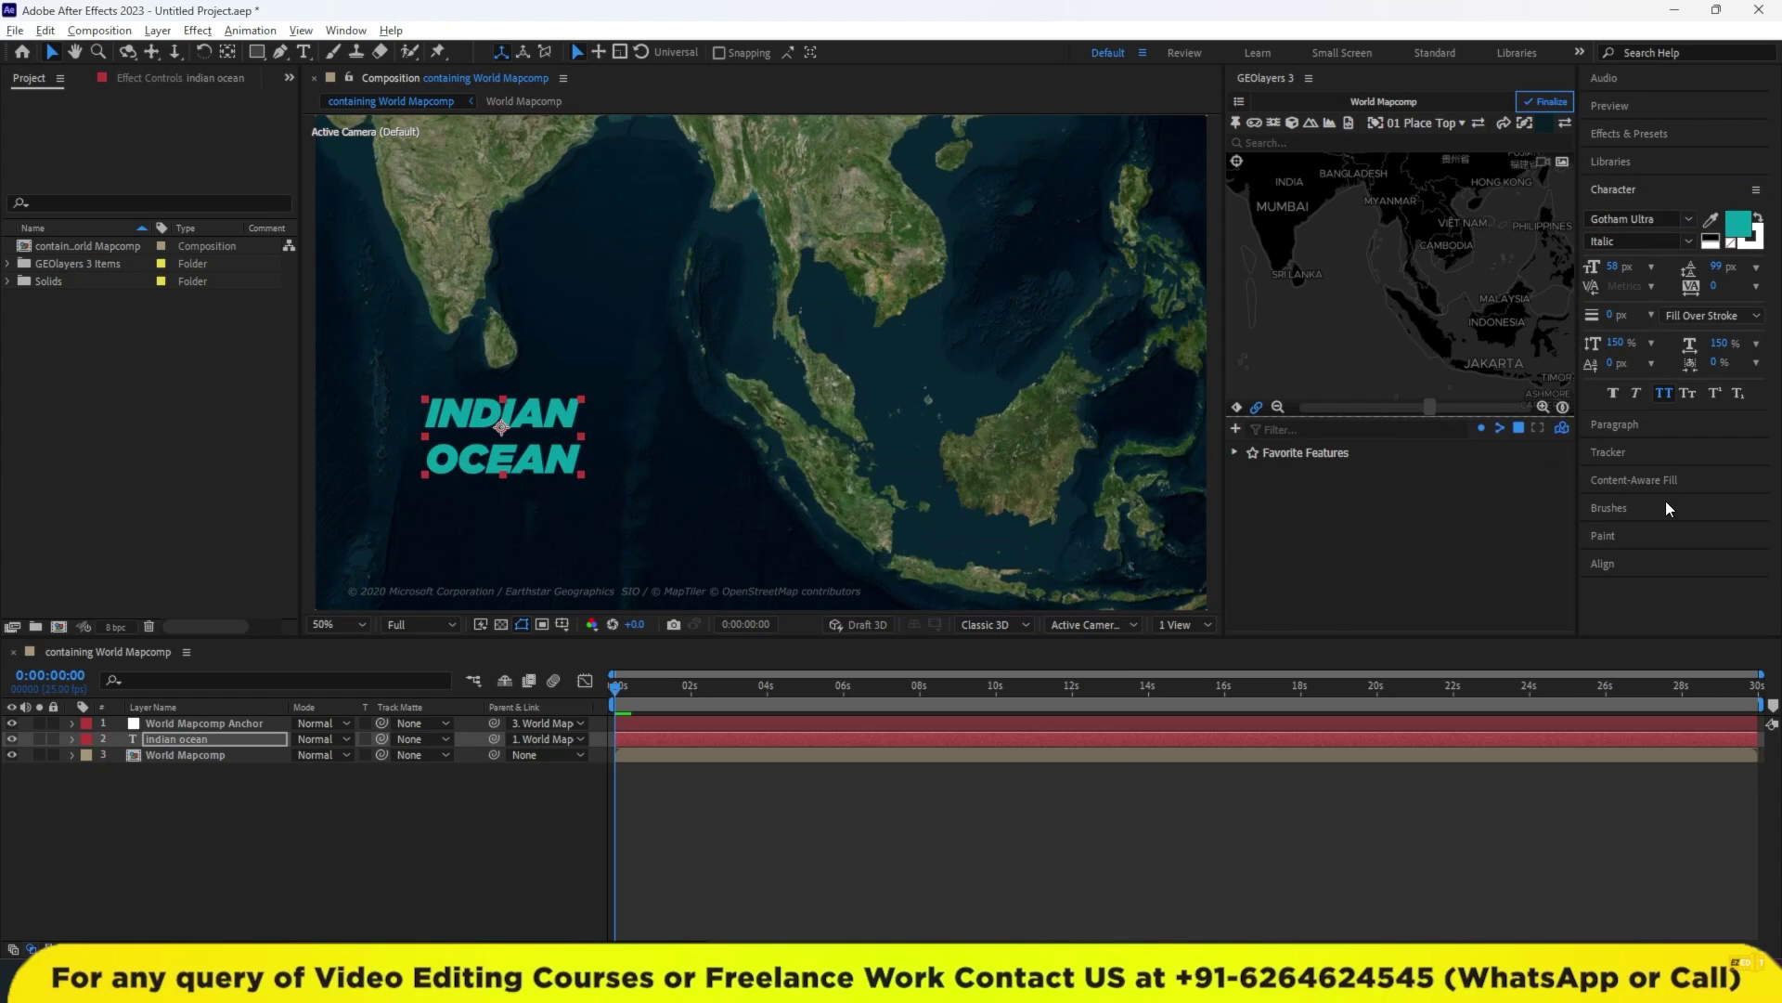
{"action": "left_click", "coordinate": [1687, 218]}
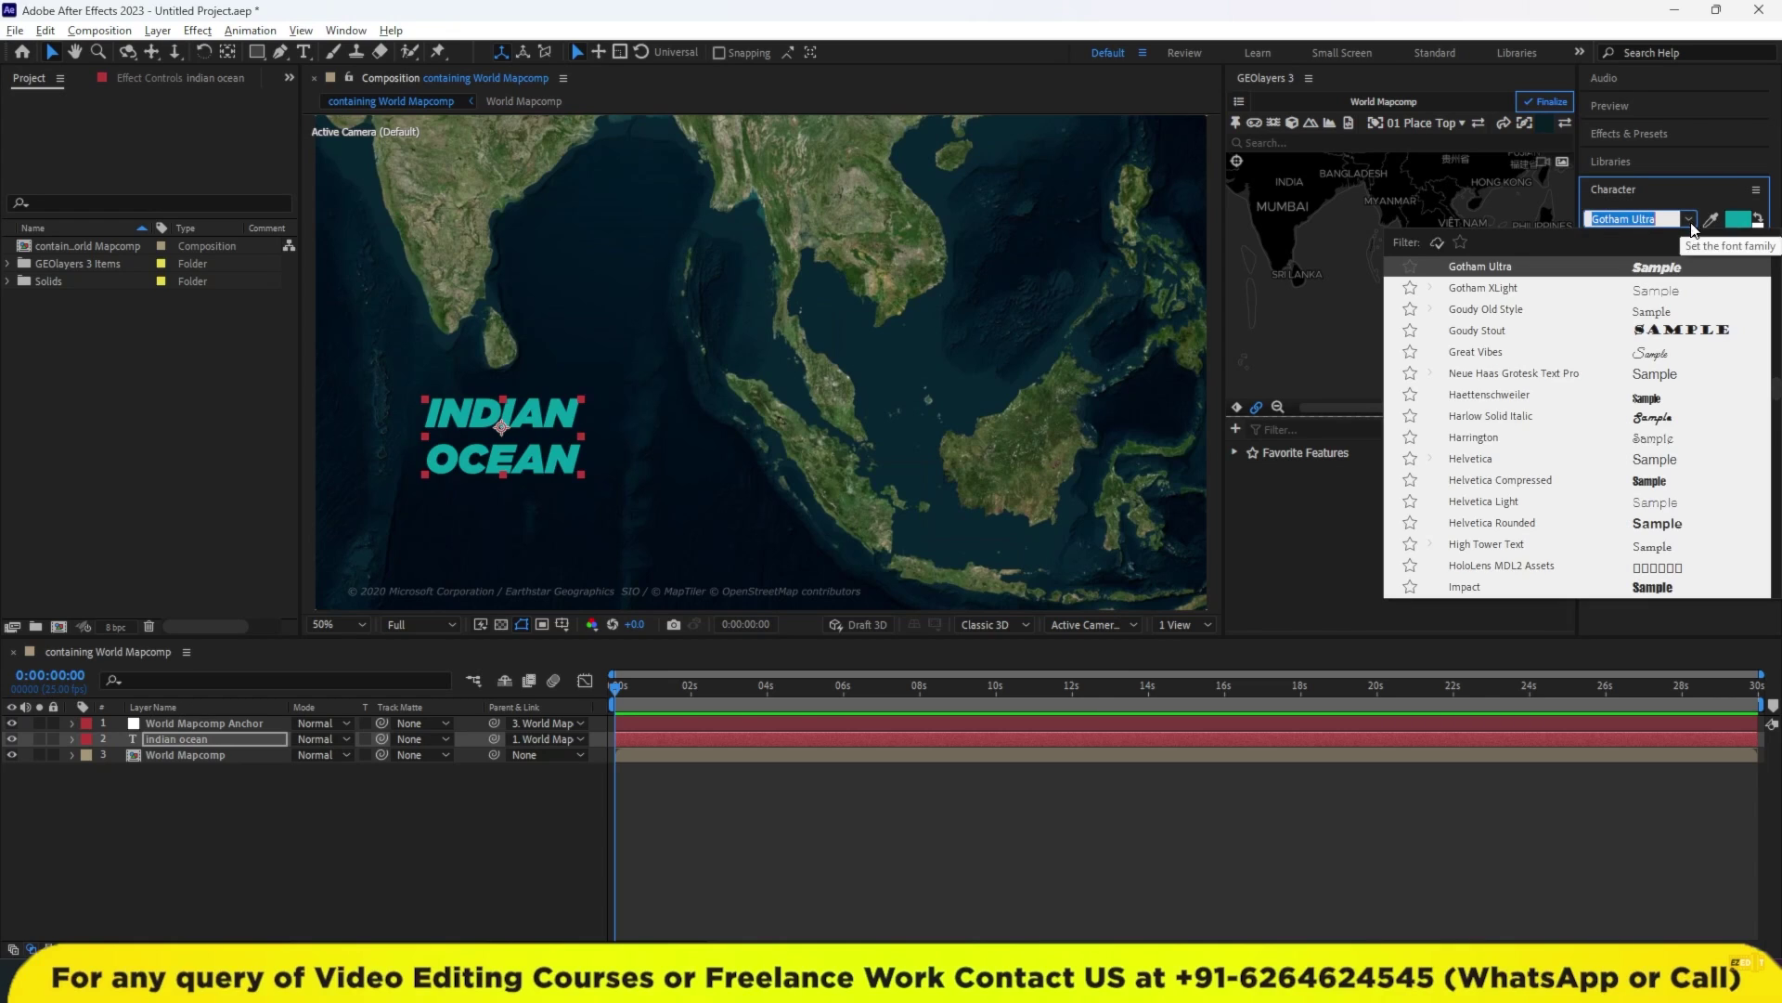
{"action": "left_click", "coordinate": [1662, 482]}
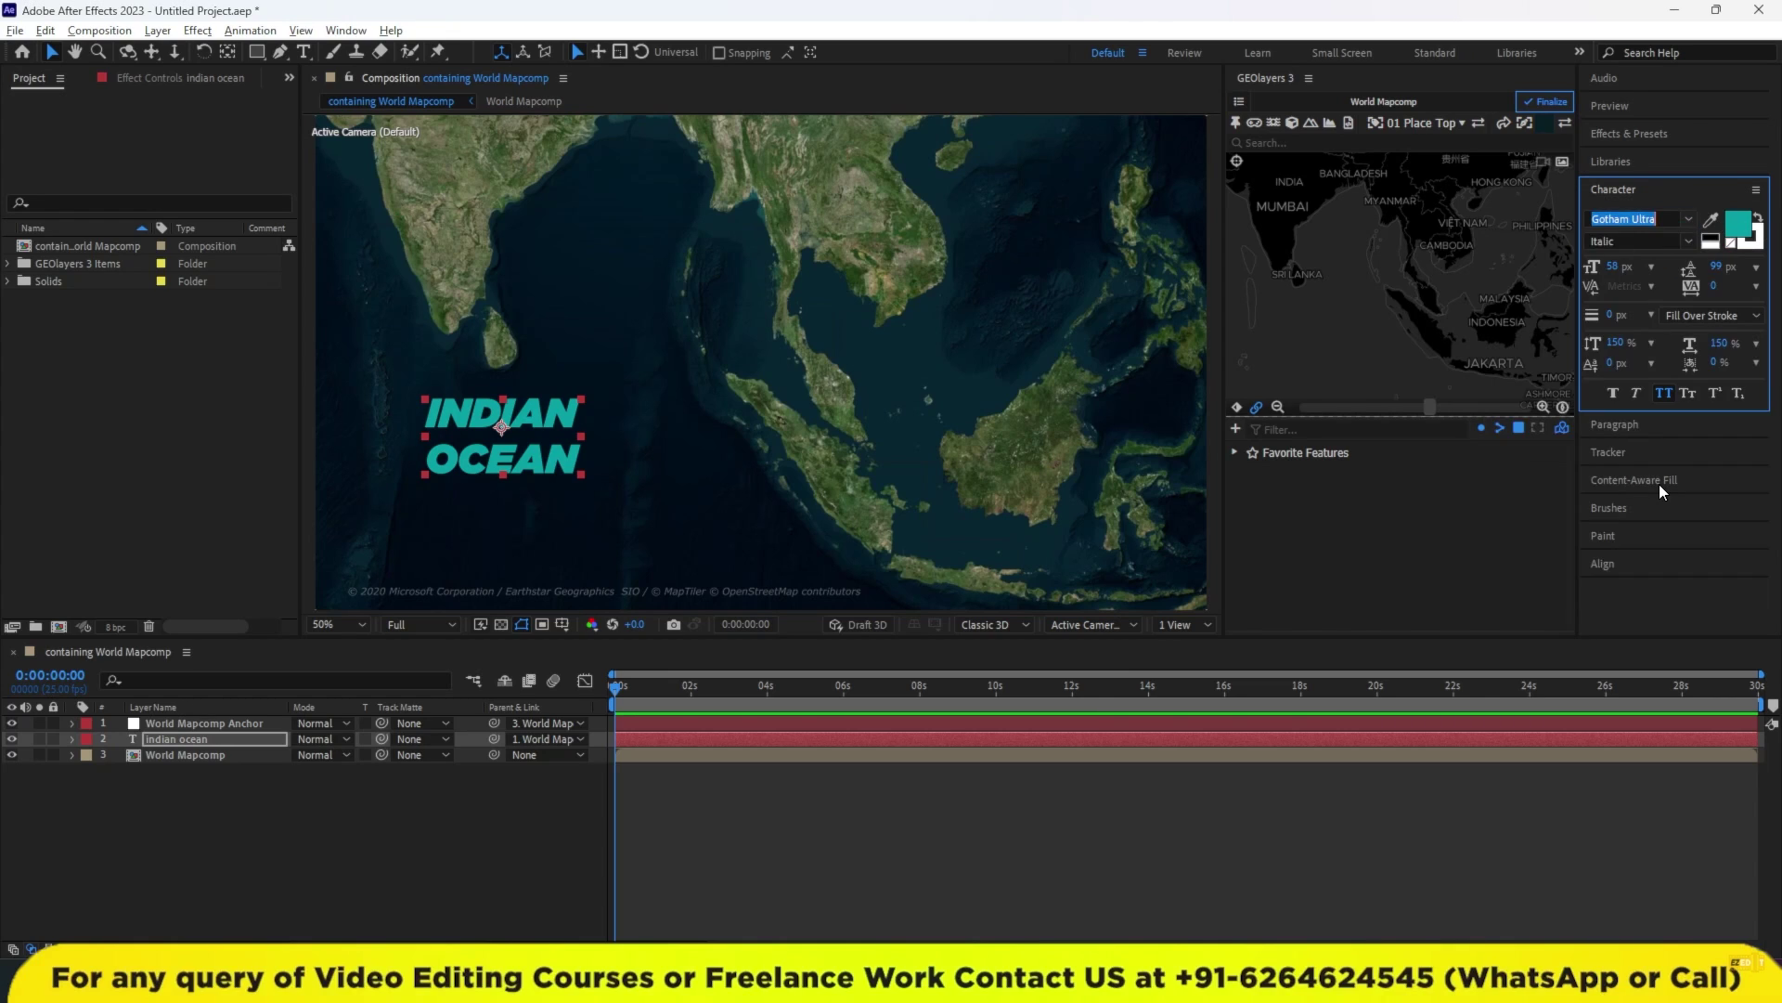
{"action": "left_click", "coordinate": [1686, 219]}
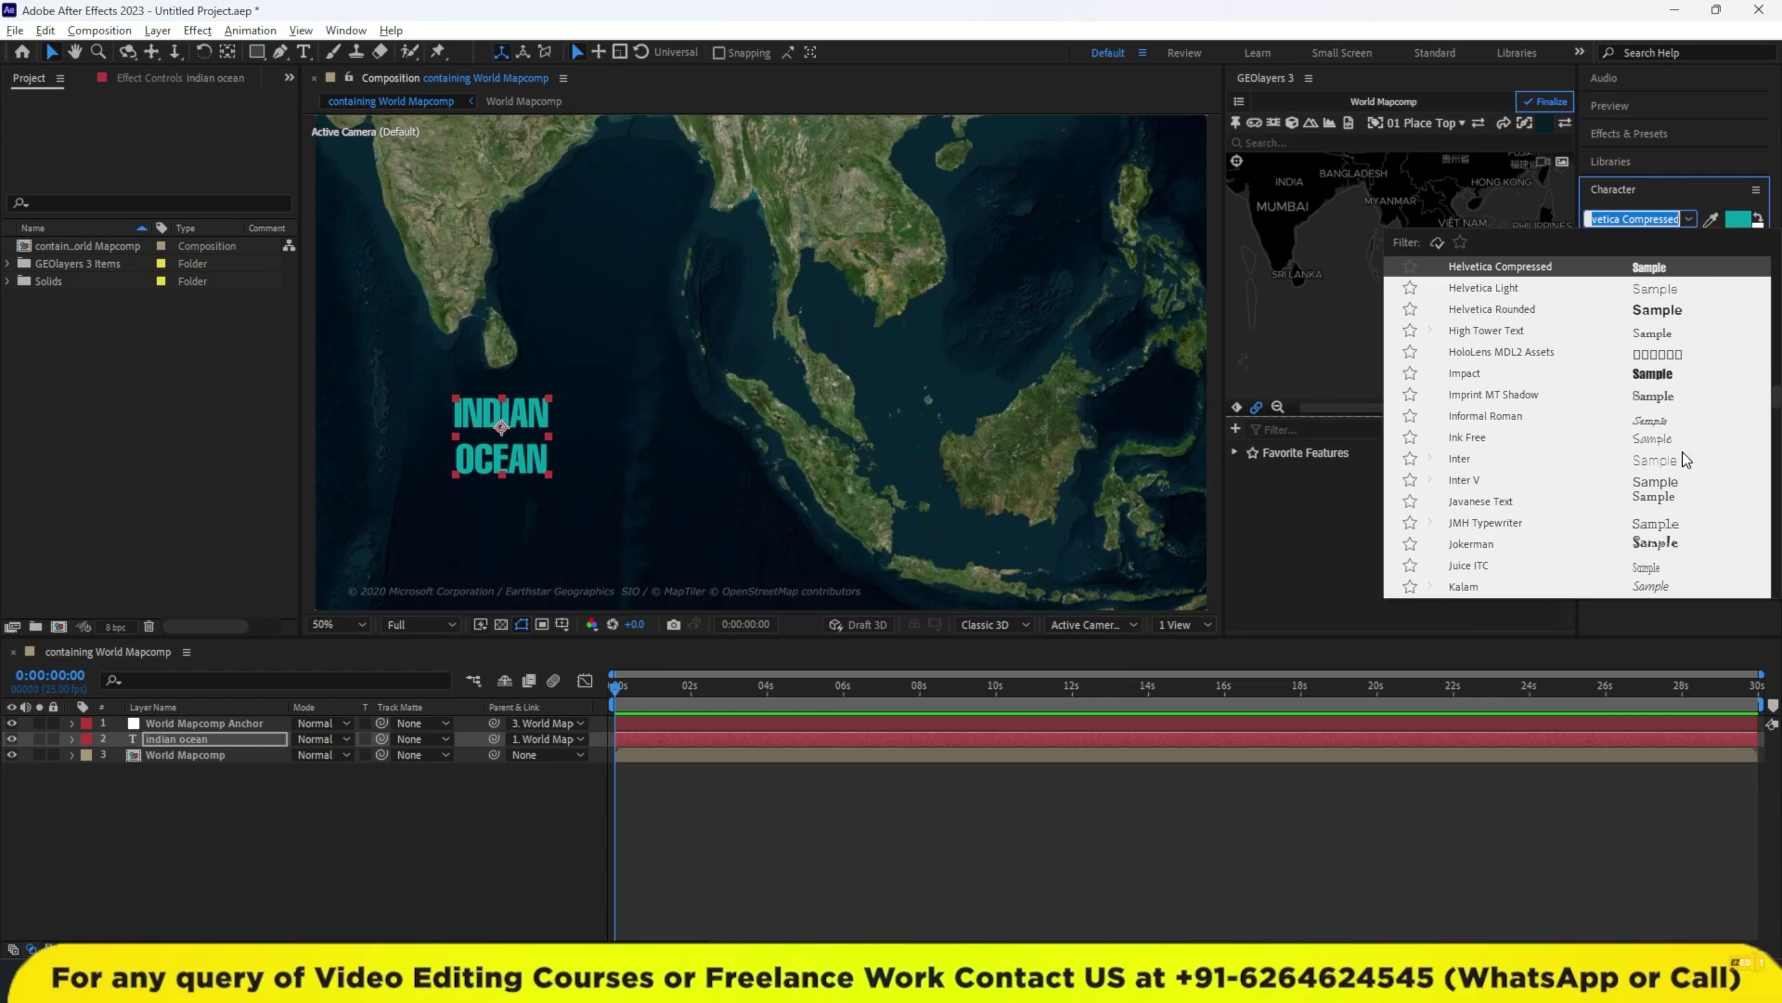
{"action": "left_click", "coordinate": [1665, 527]}
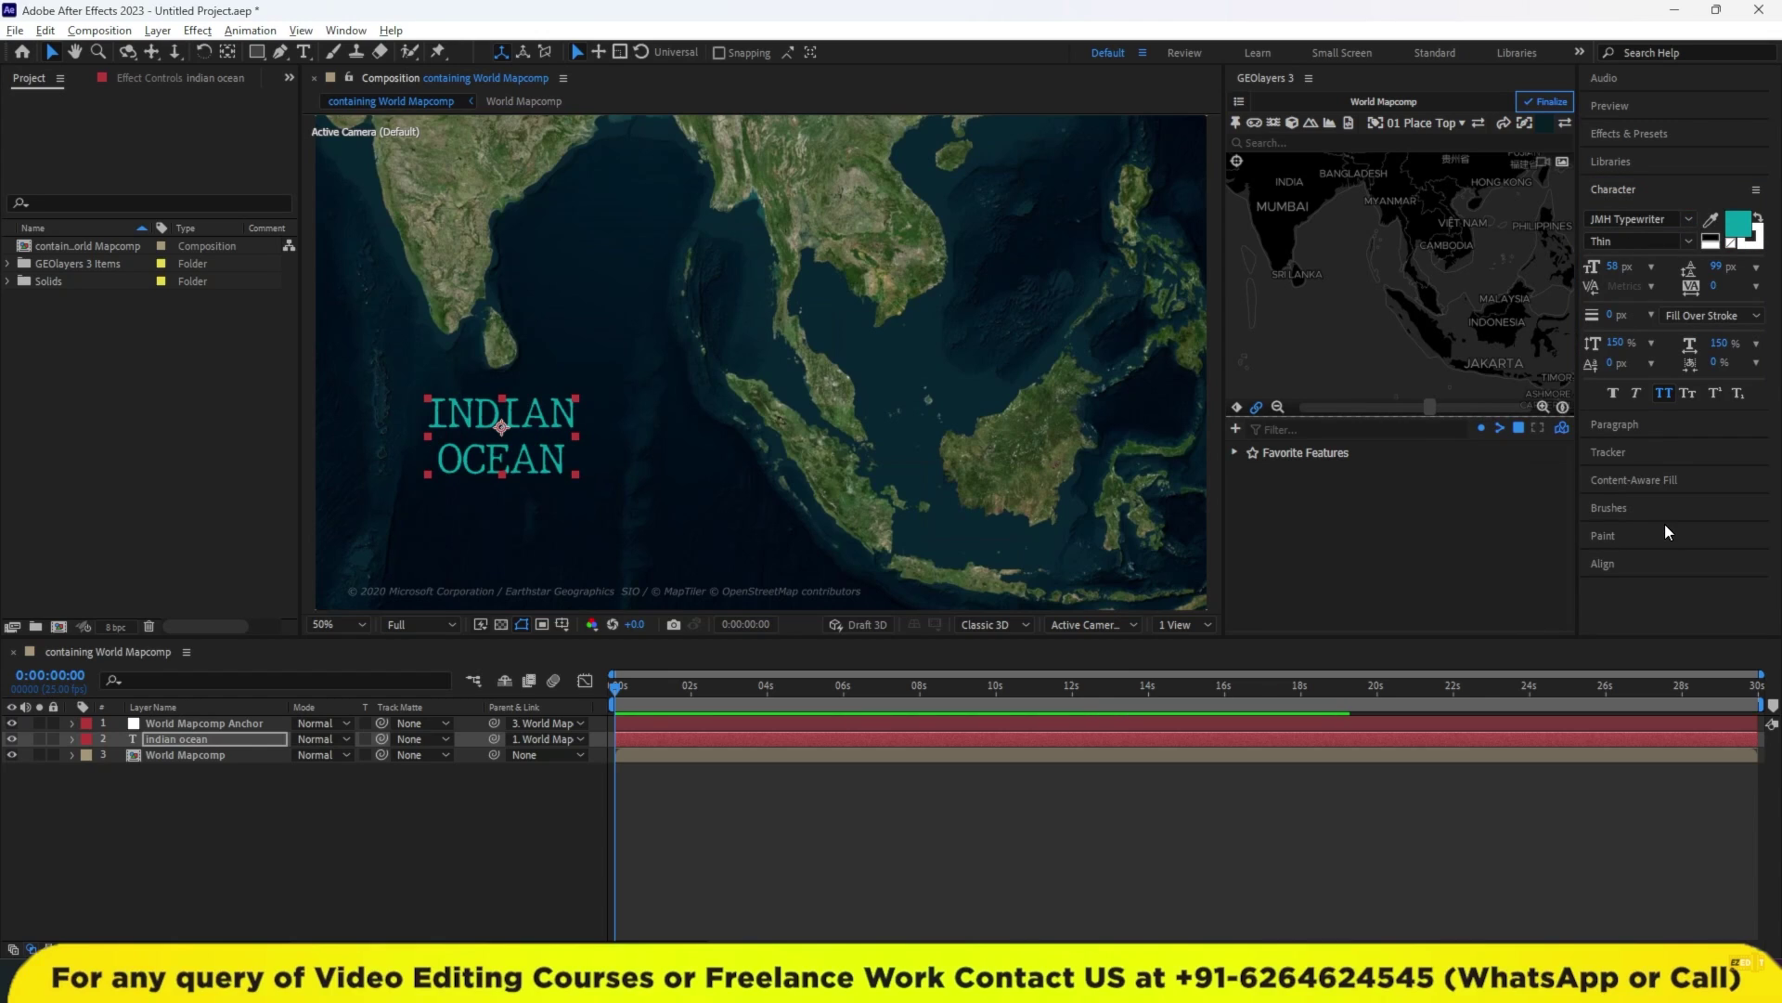
Set the label in All Caps at 42 px with 73 px leading.
{"action": "left_click", "coordinate": [1664, 397]}
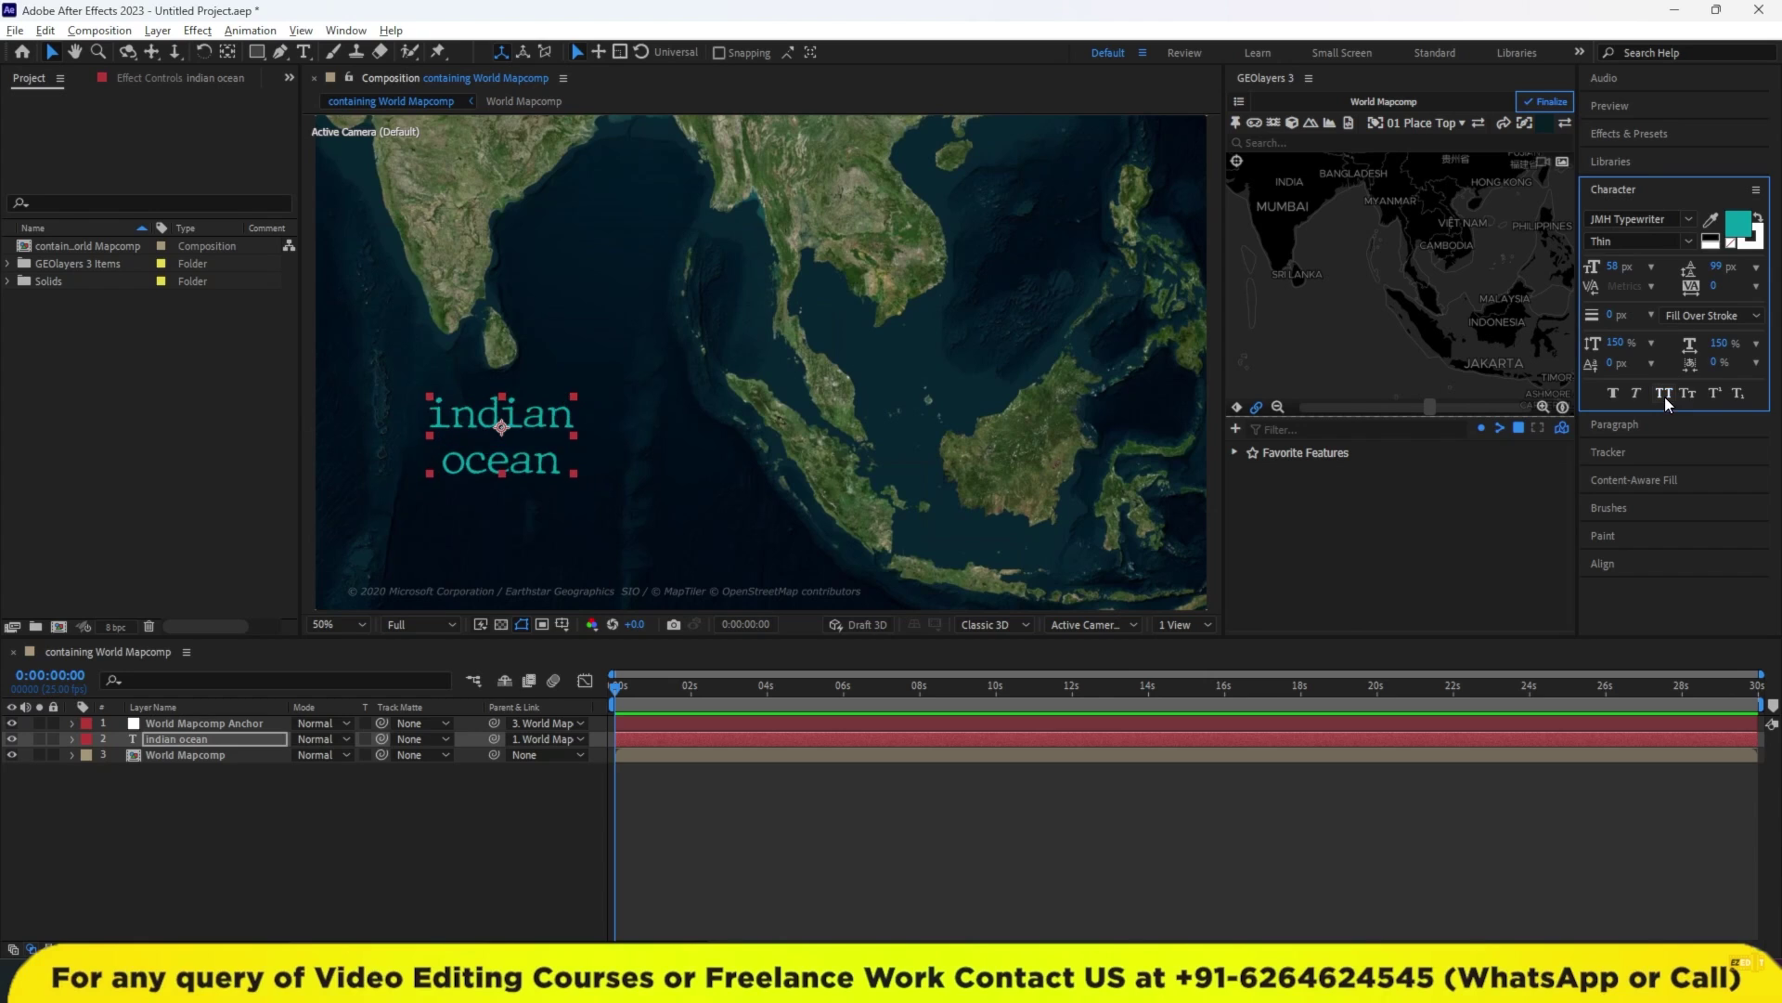
{"action": "left_click", "coordinate": [353, 819]}
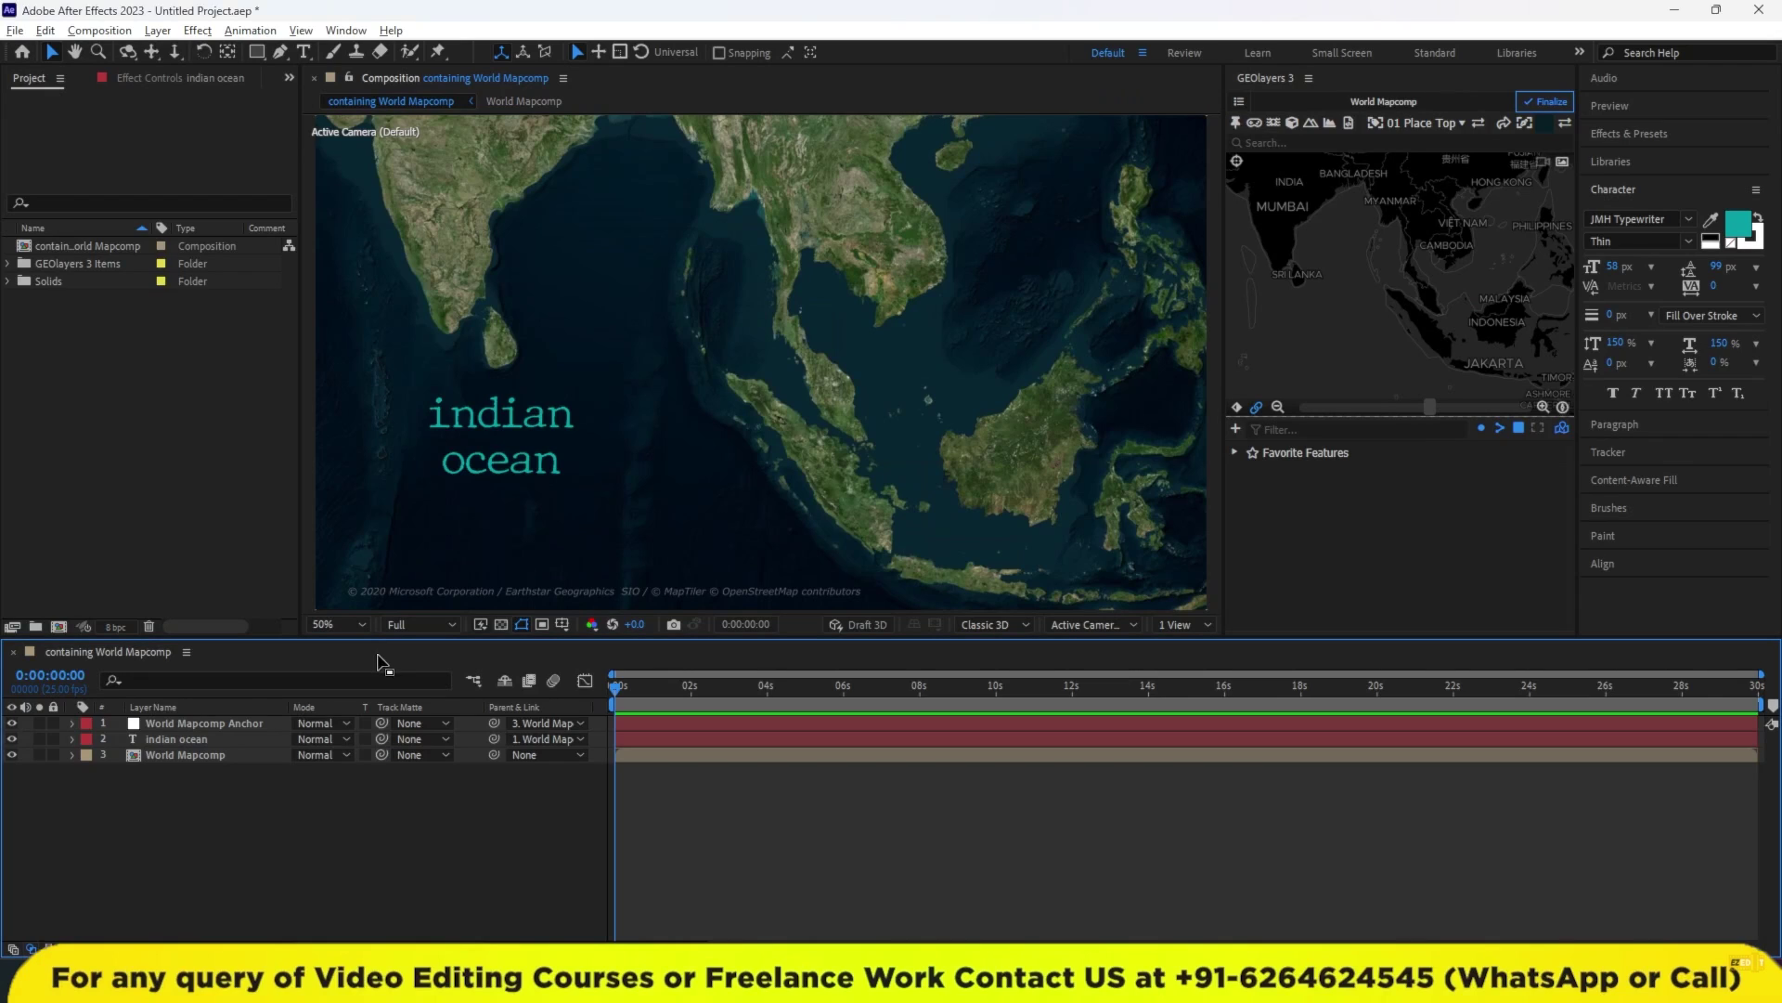
{"action": "left_click", "coordinate": [264, 740]}
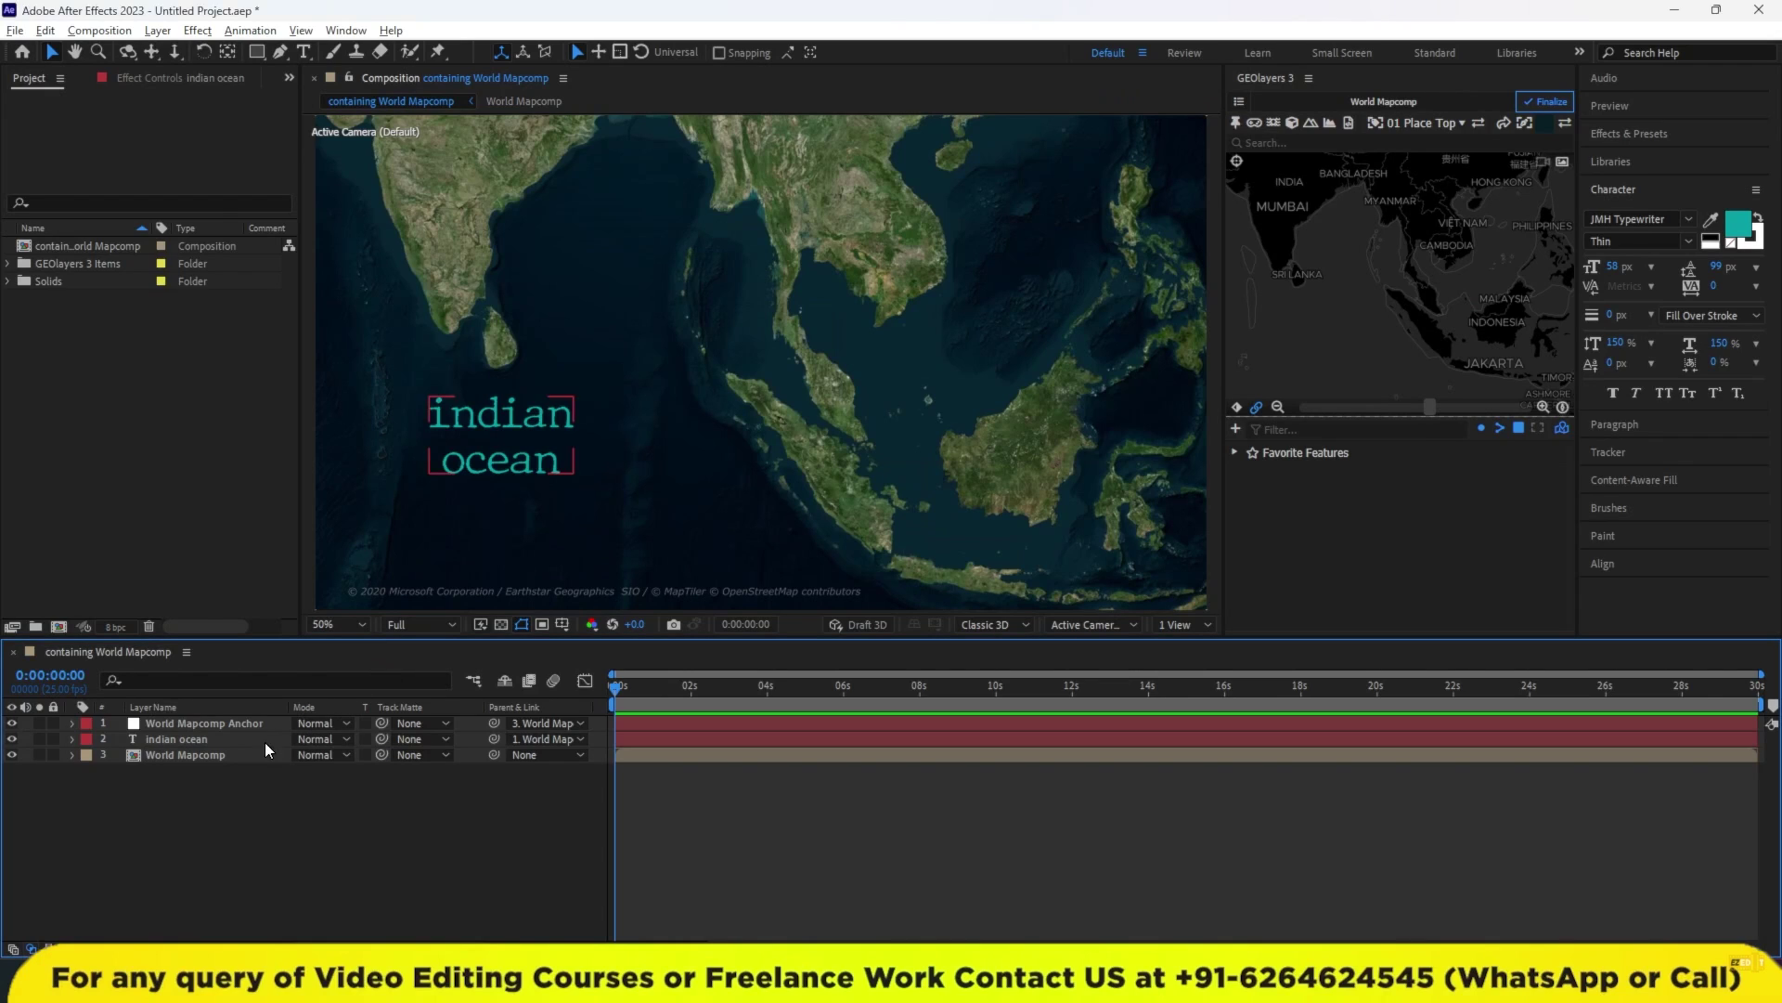
{"action": "left_click", "coordinate": [1659, 392]}
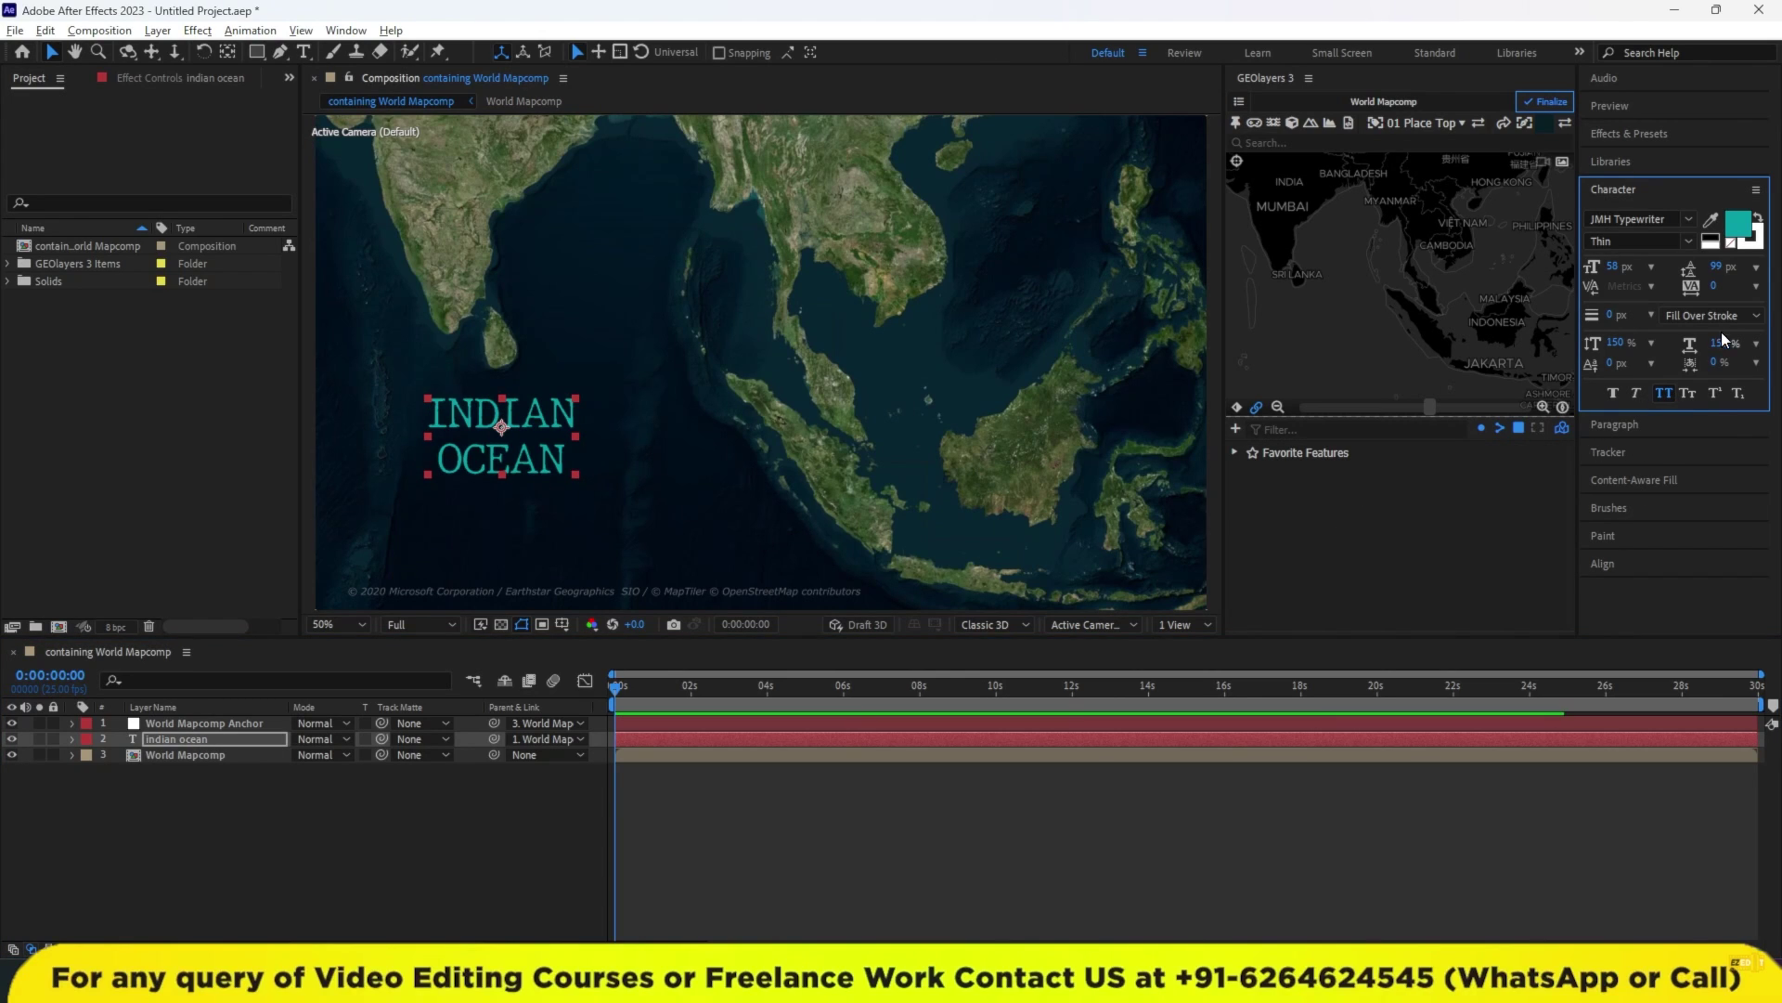
{"action": "left_click_drag", "start_coordinate": [1617, 267], "coordinate": [1604, 274]}
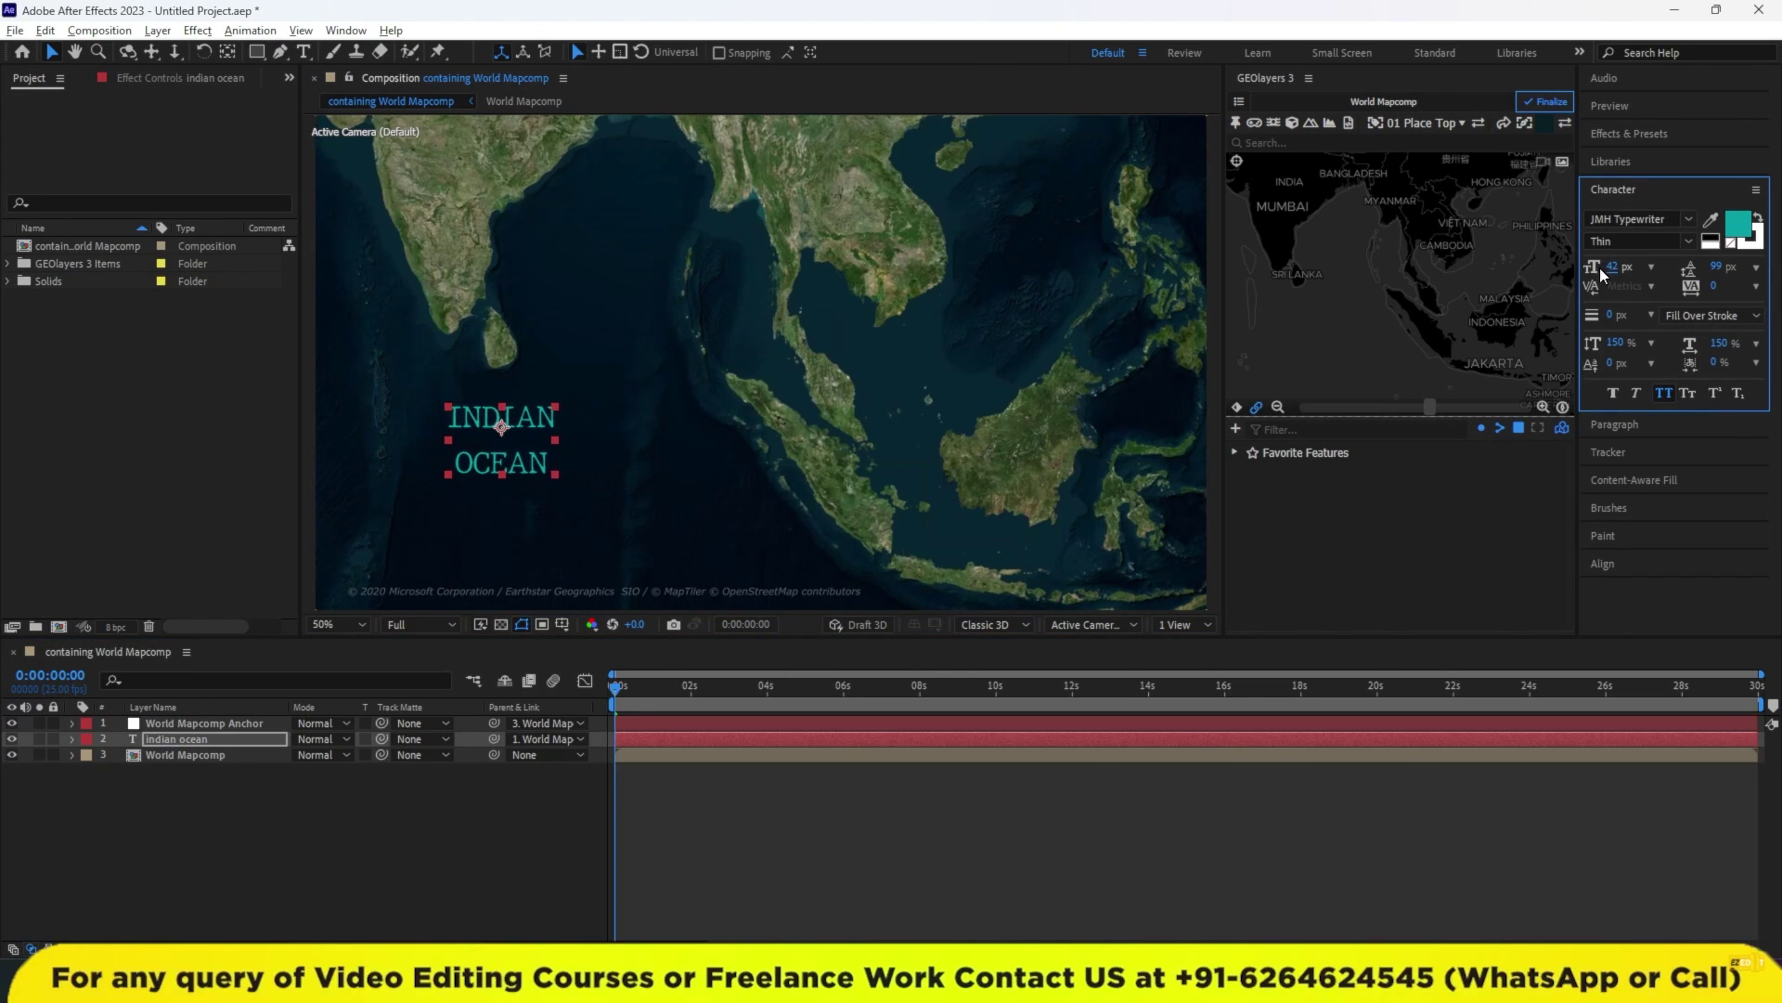
{"action": "left_click_drag", "start_coordinate": [1714, 277], "coordinate": [1685, 277]}
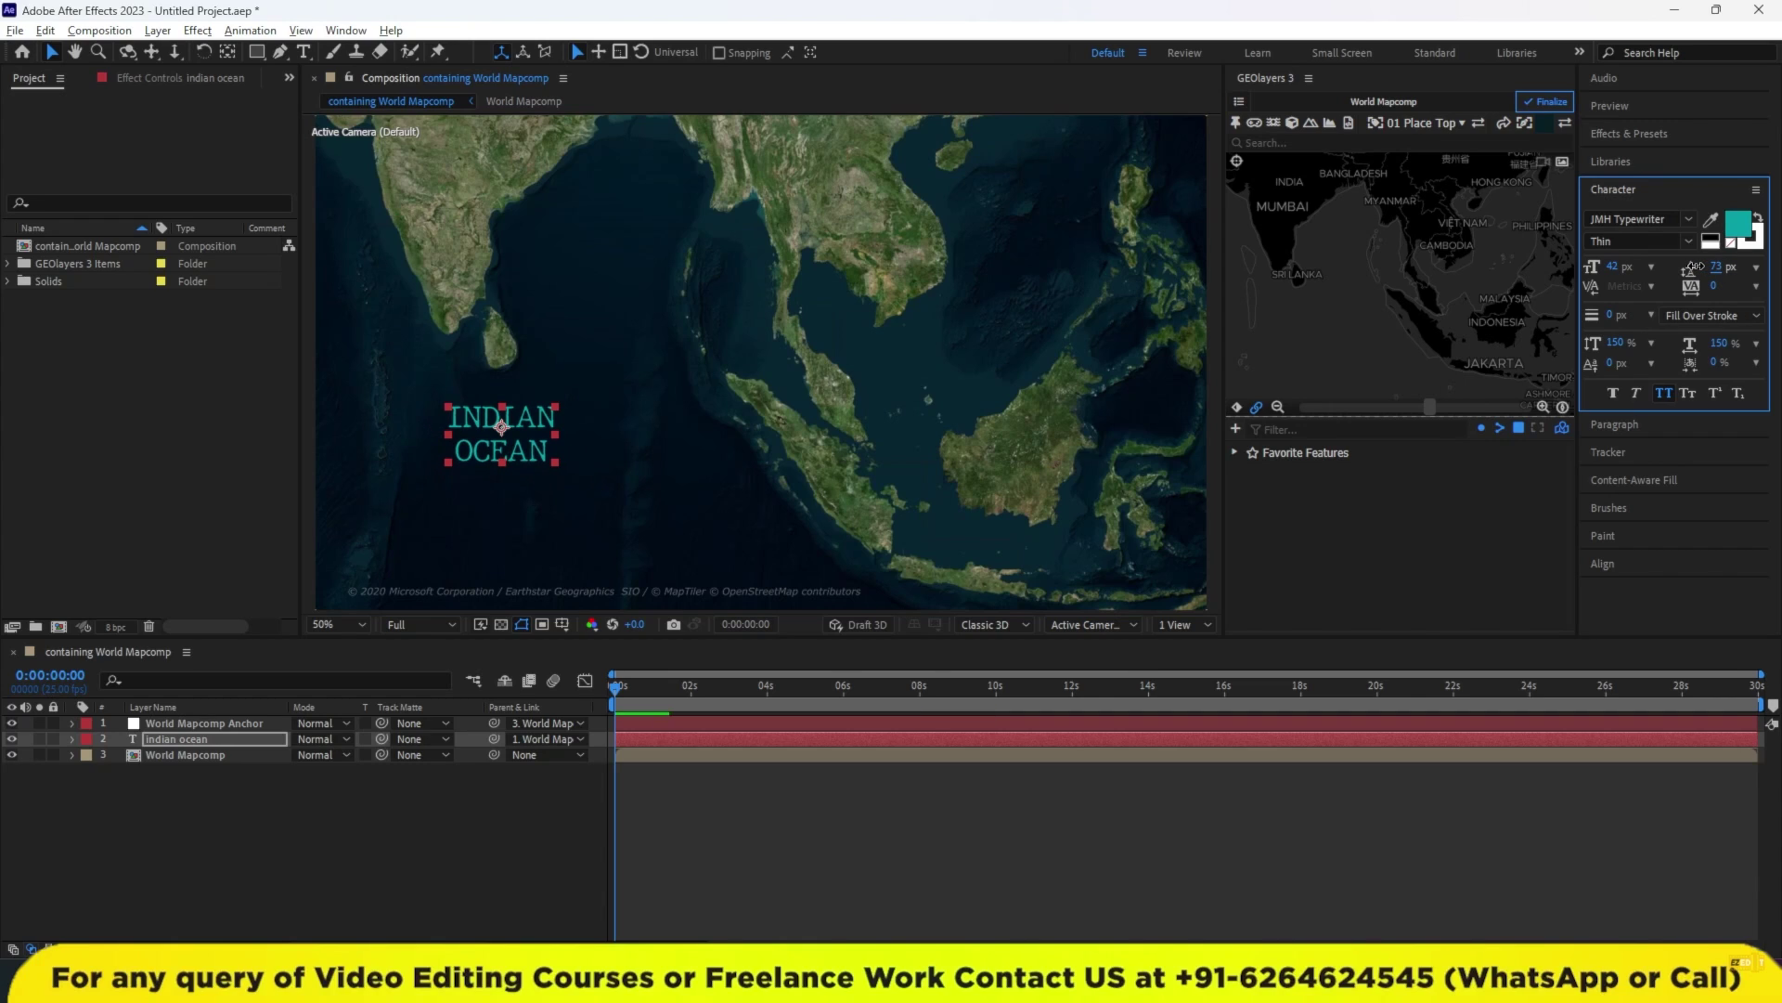
Nudge the label slightly down and right, then duplicate it.
{"action": "left_click", "coordinate": [742, 841]}
{"action": "left_click_drag", "start_coordinate": [525, 454], "coordinate": [547, 468]}
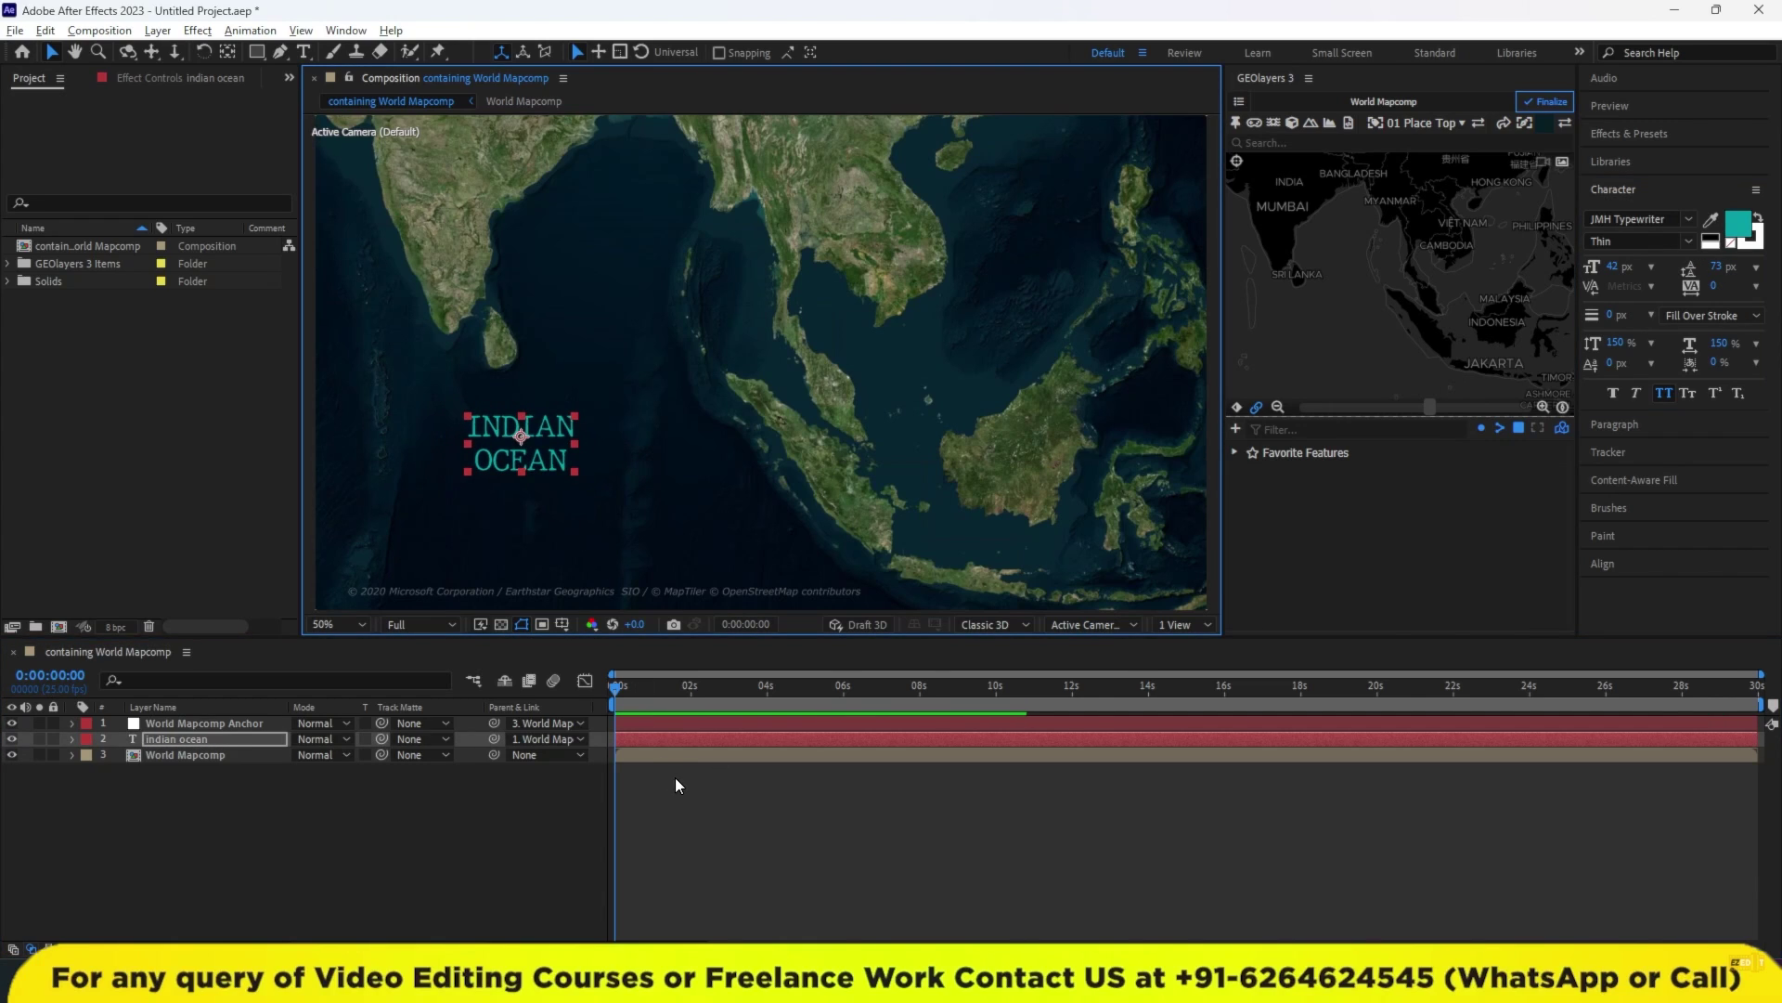
{"action": "key", "text": "ctrl+d"}
Move the duplicate near Vietnam and change its text to SOUTH CHINA SEA.
{"action": "left_click_drag", "start_coordinate": [528, 464], "coordinate": [989, 357]}
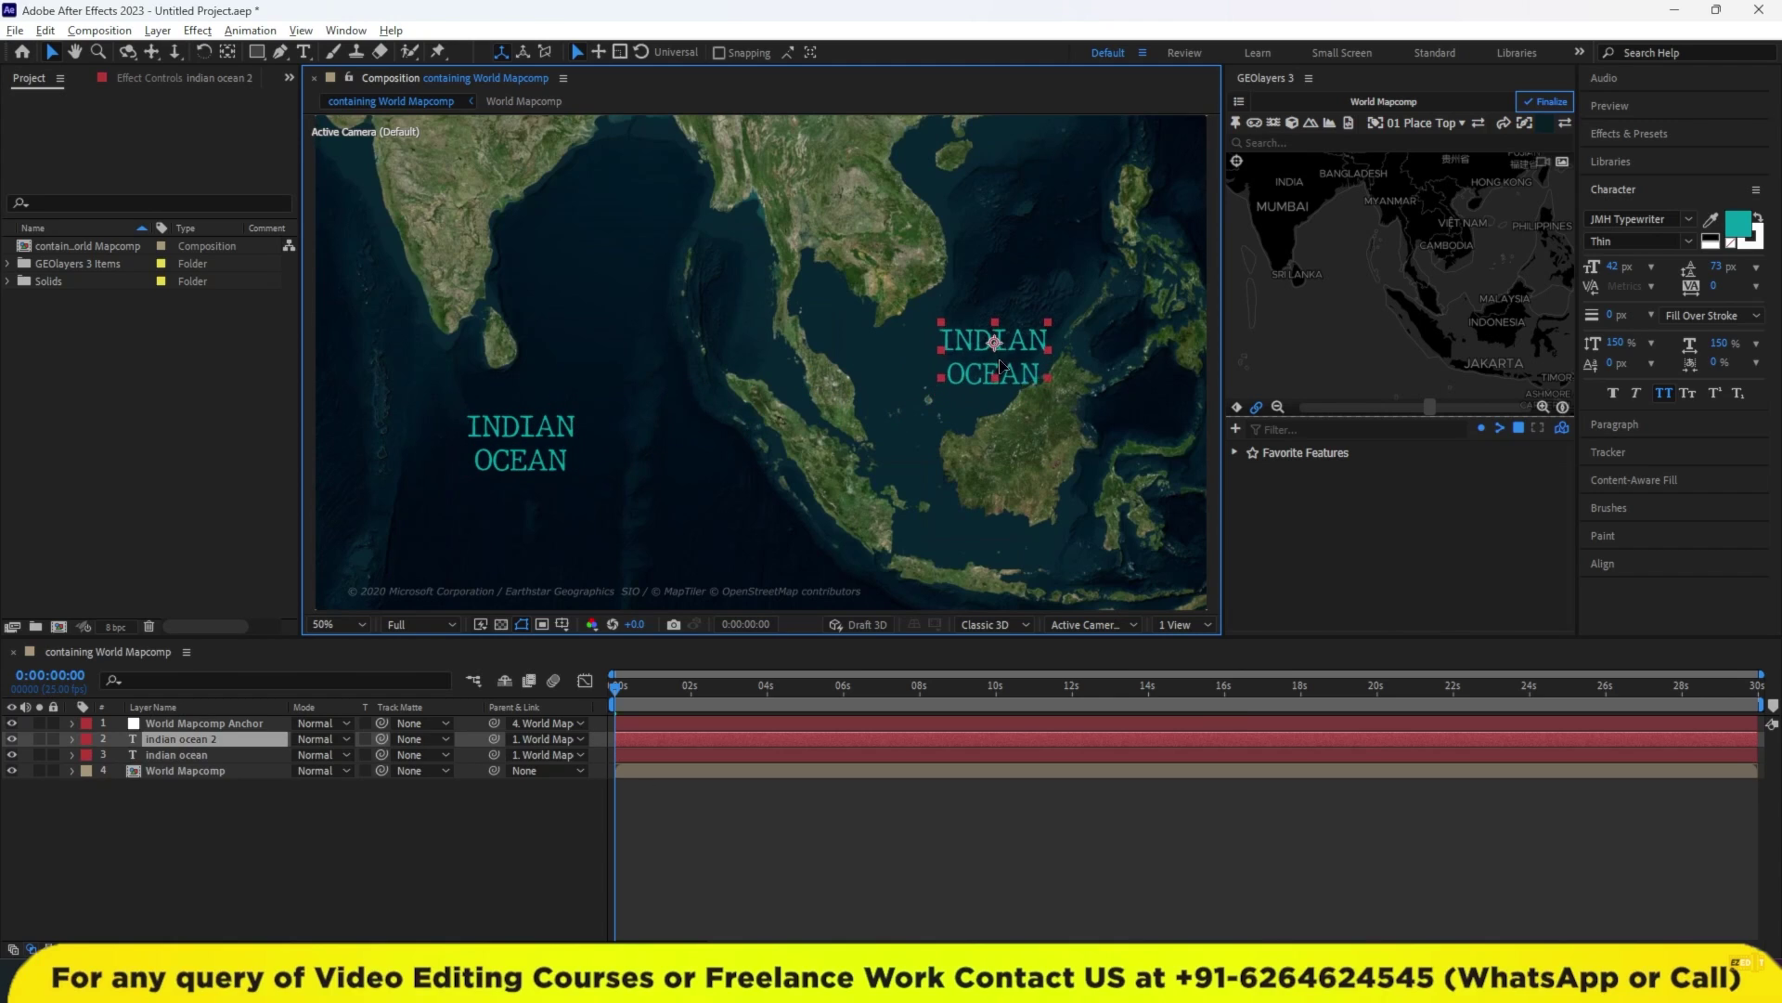
{"action": "double_click", "coordinate": [995, 354]}
{"action": "double_click", "coordinate": [1004, 314]}
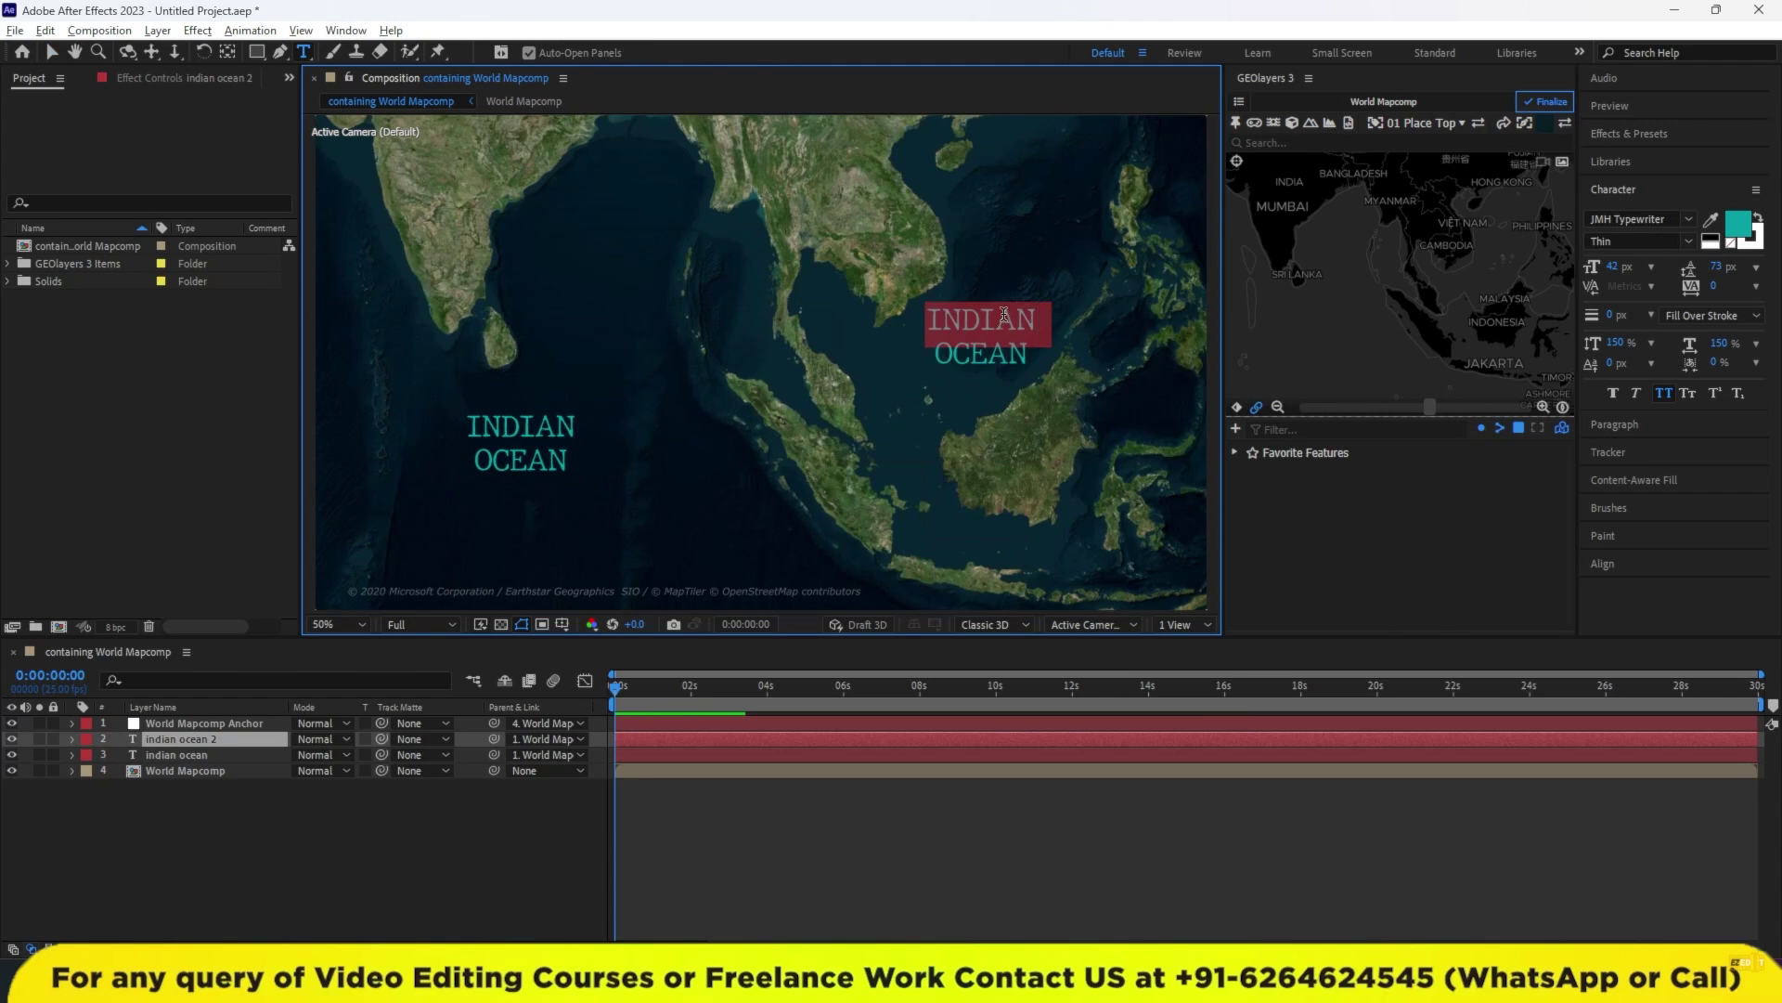
{"action": "left_click", "coordinate": [990, 314]}
{"action": "double_click", "coordinate": [989, 314]}
{"action": "type", "text": "SOUTH"}
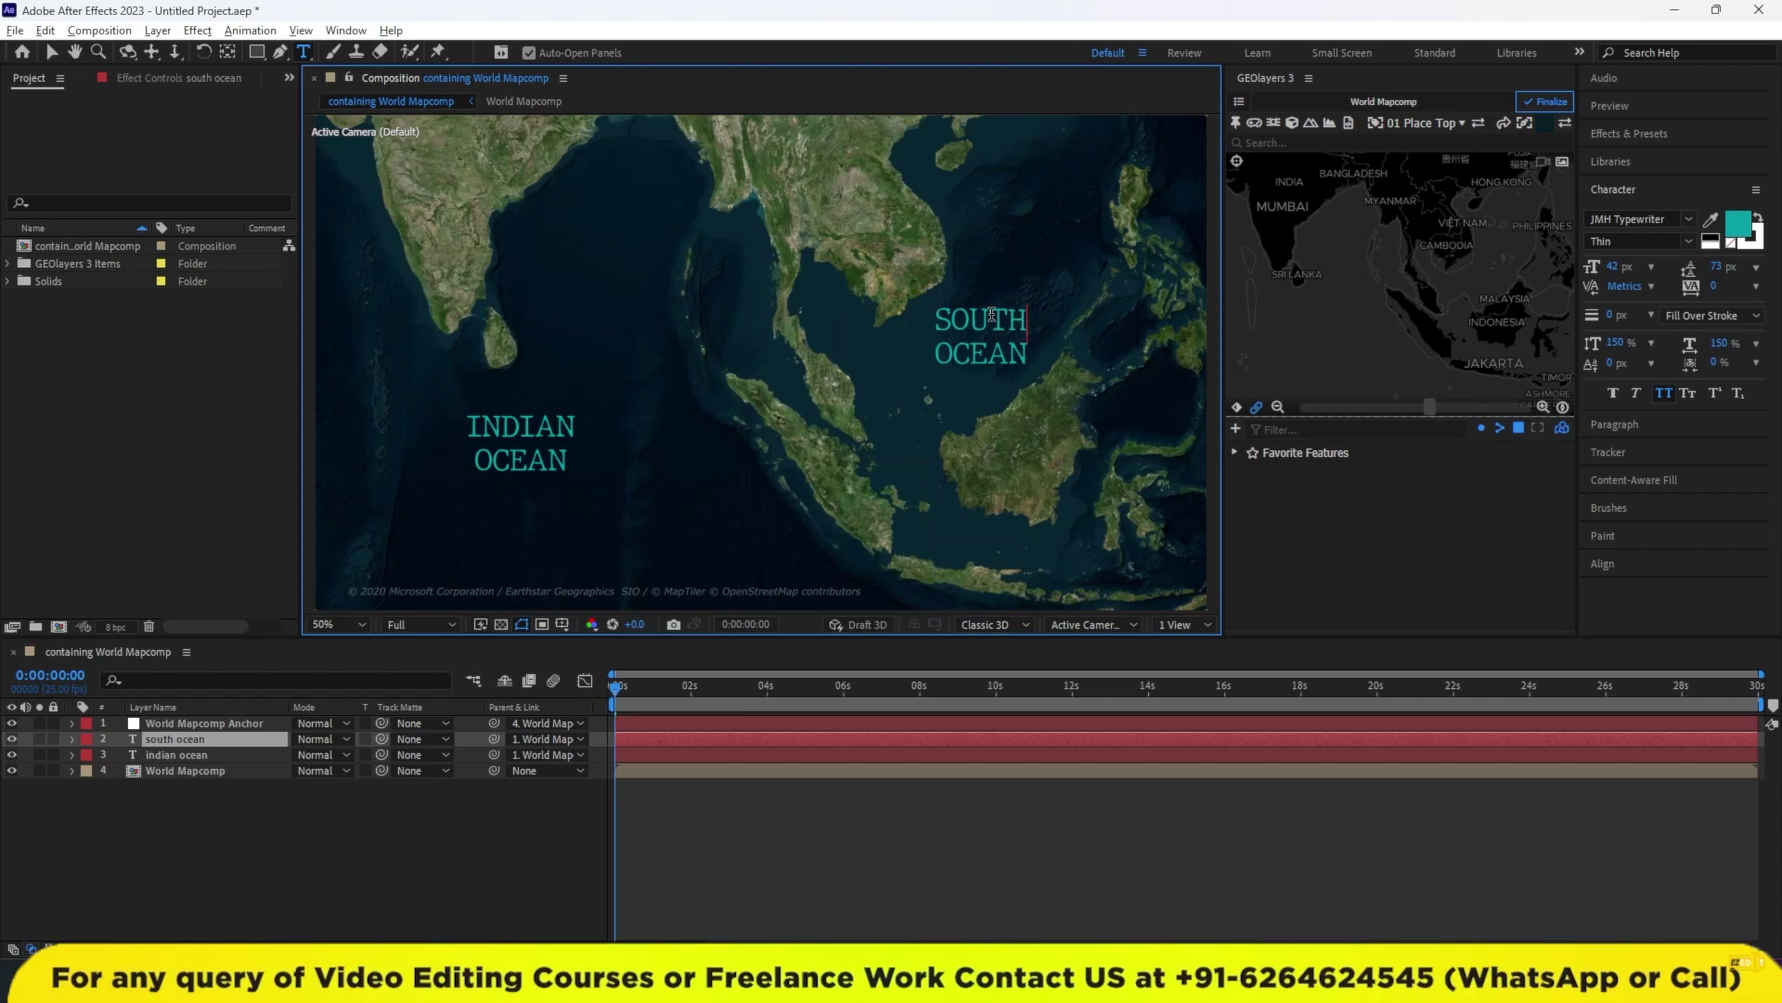
{"action": "type", "text": " CHINA"}
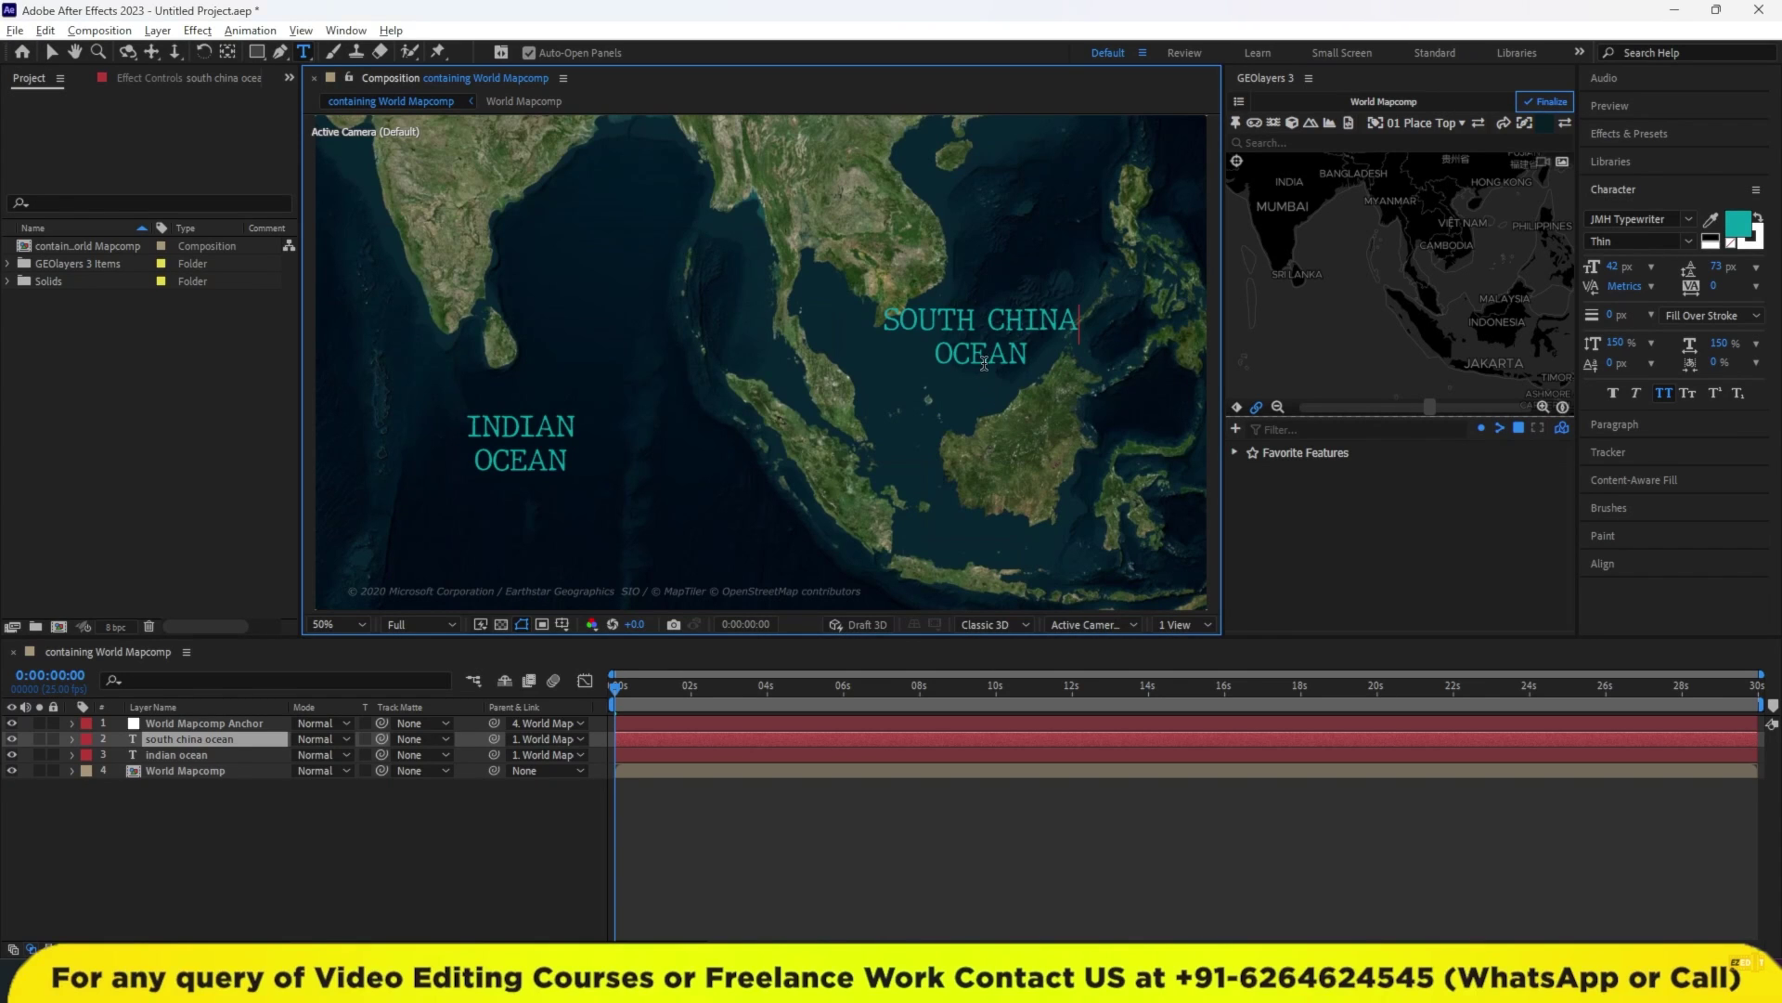
{"action": "double_click", "coordinate": [984, 360]}
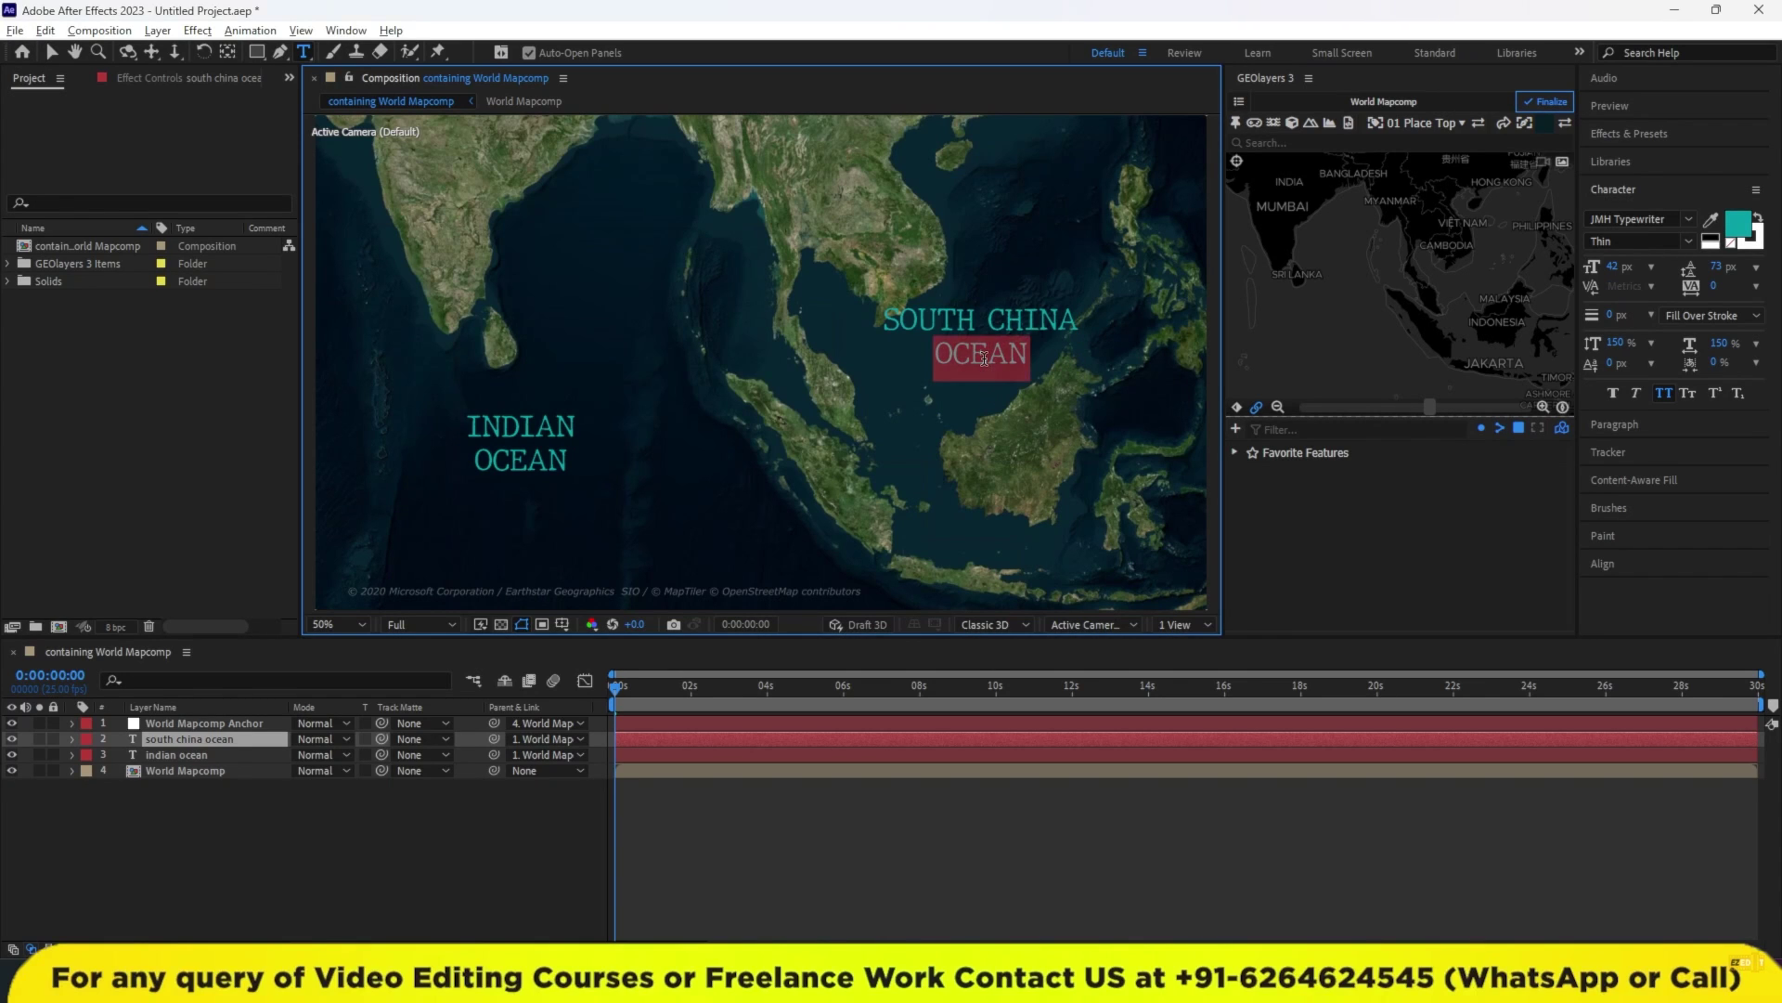
{"action": "type", "text": "SEA"}
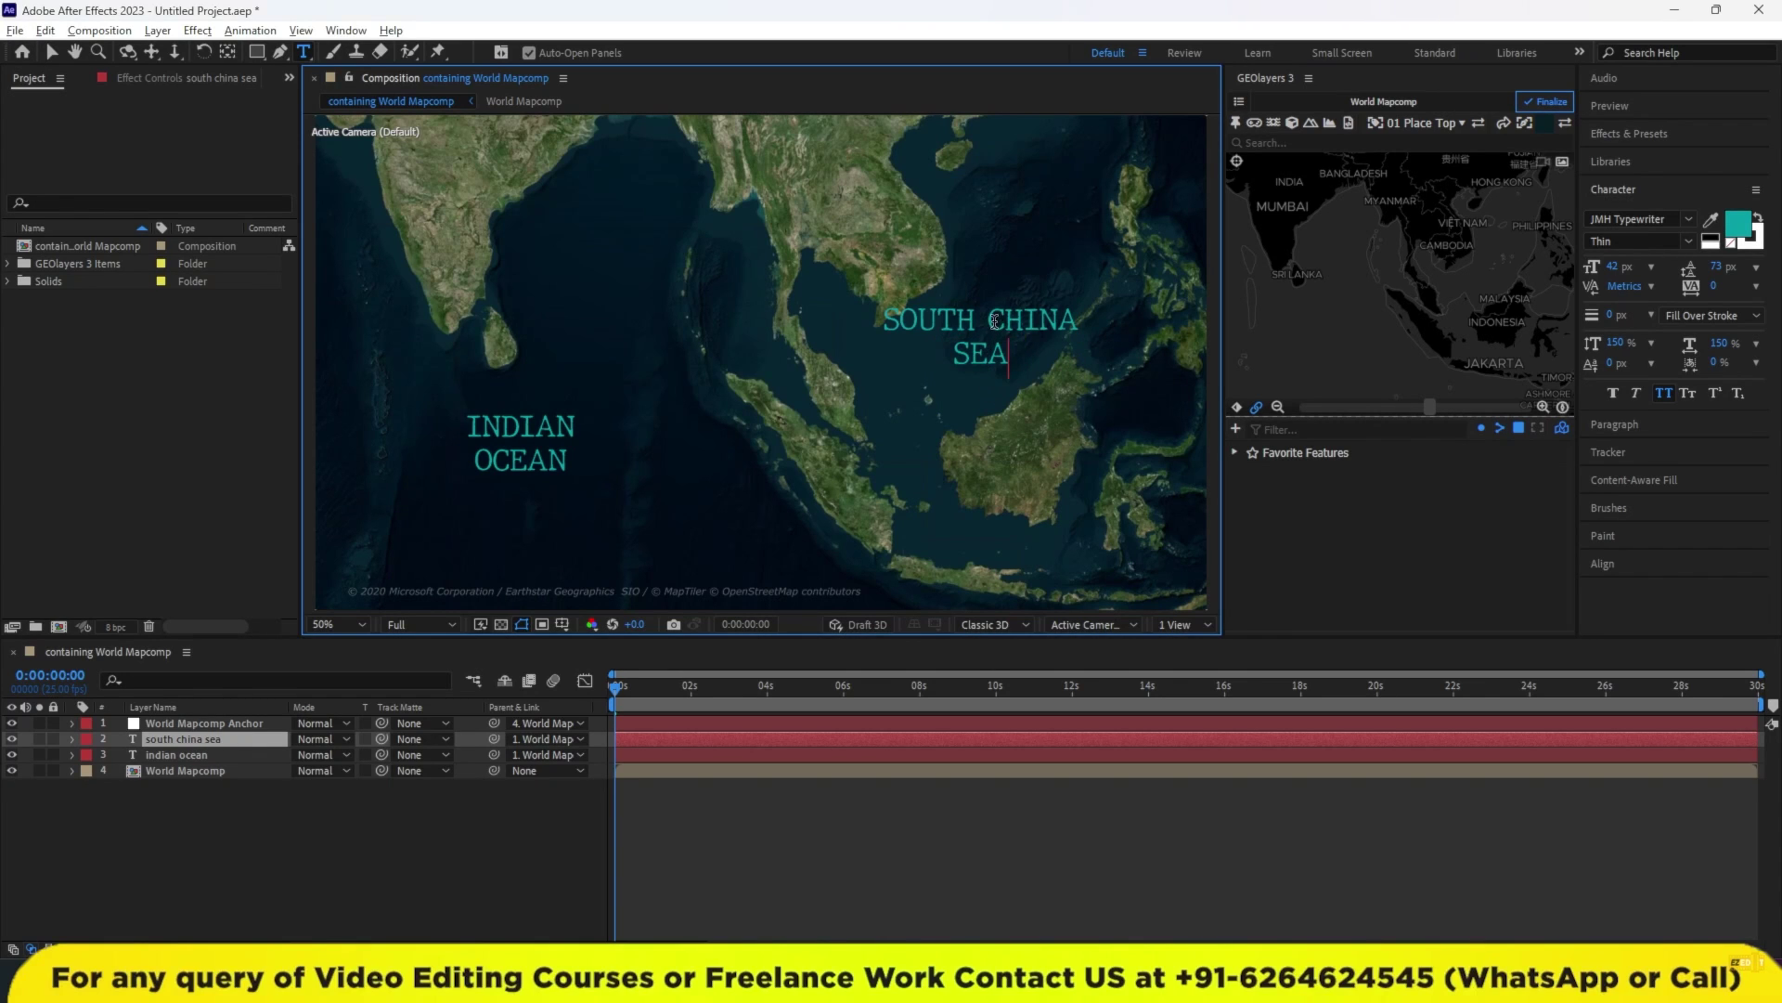
Break SOUTH CHINA SEA onto three lines and nudge the label slightly upward.
{"action": "key", "text": "Return"}
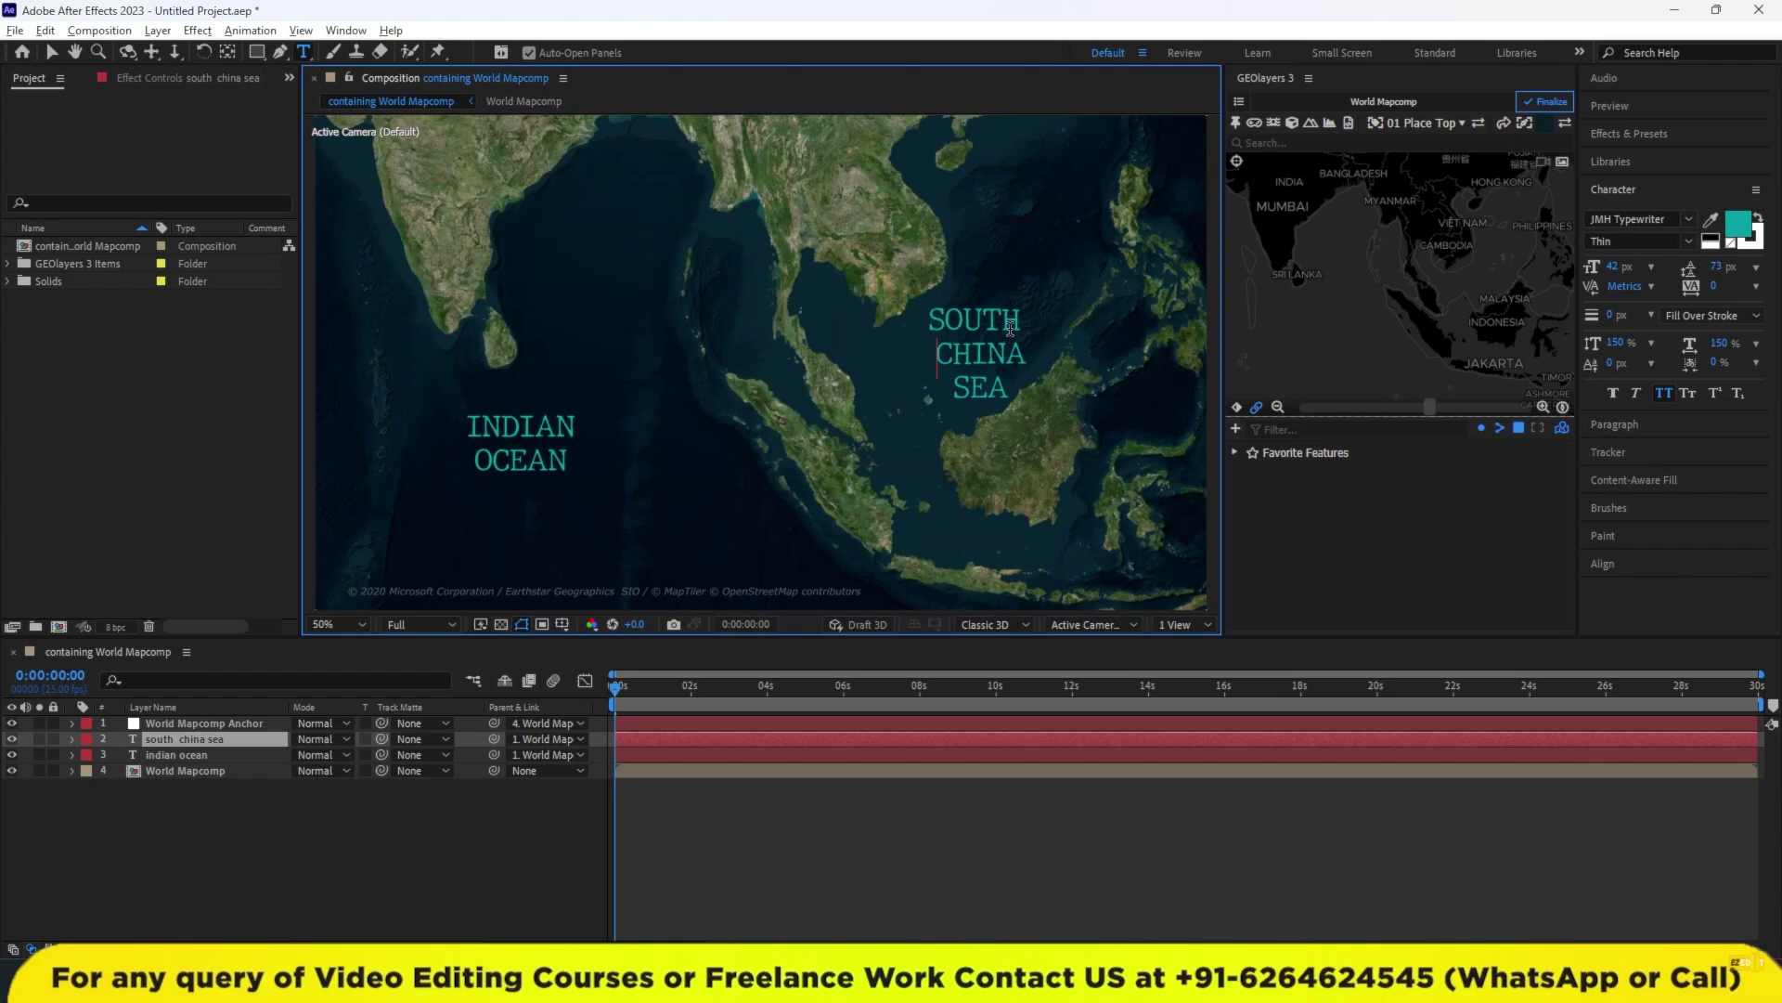
{"action": "key", "text": "BackSpace"}
{"action": "key", "text": "Return"}
{"action": "key", "text": "BackSpace"}
{"action": "key", "text": "Return"}
{"action": "left_click", "coordinate": [52, 53]}
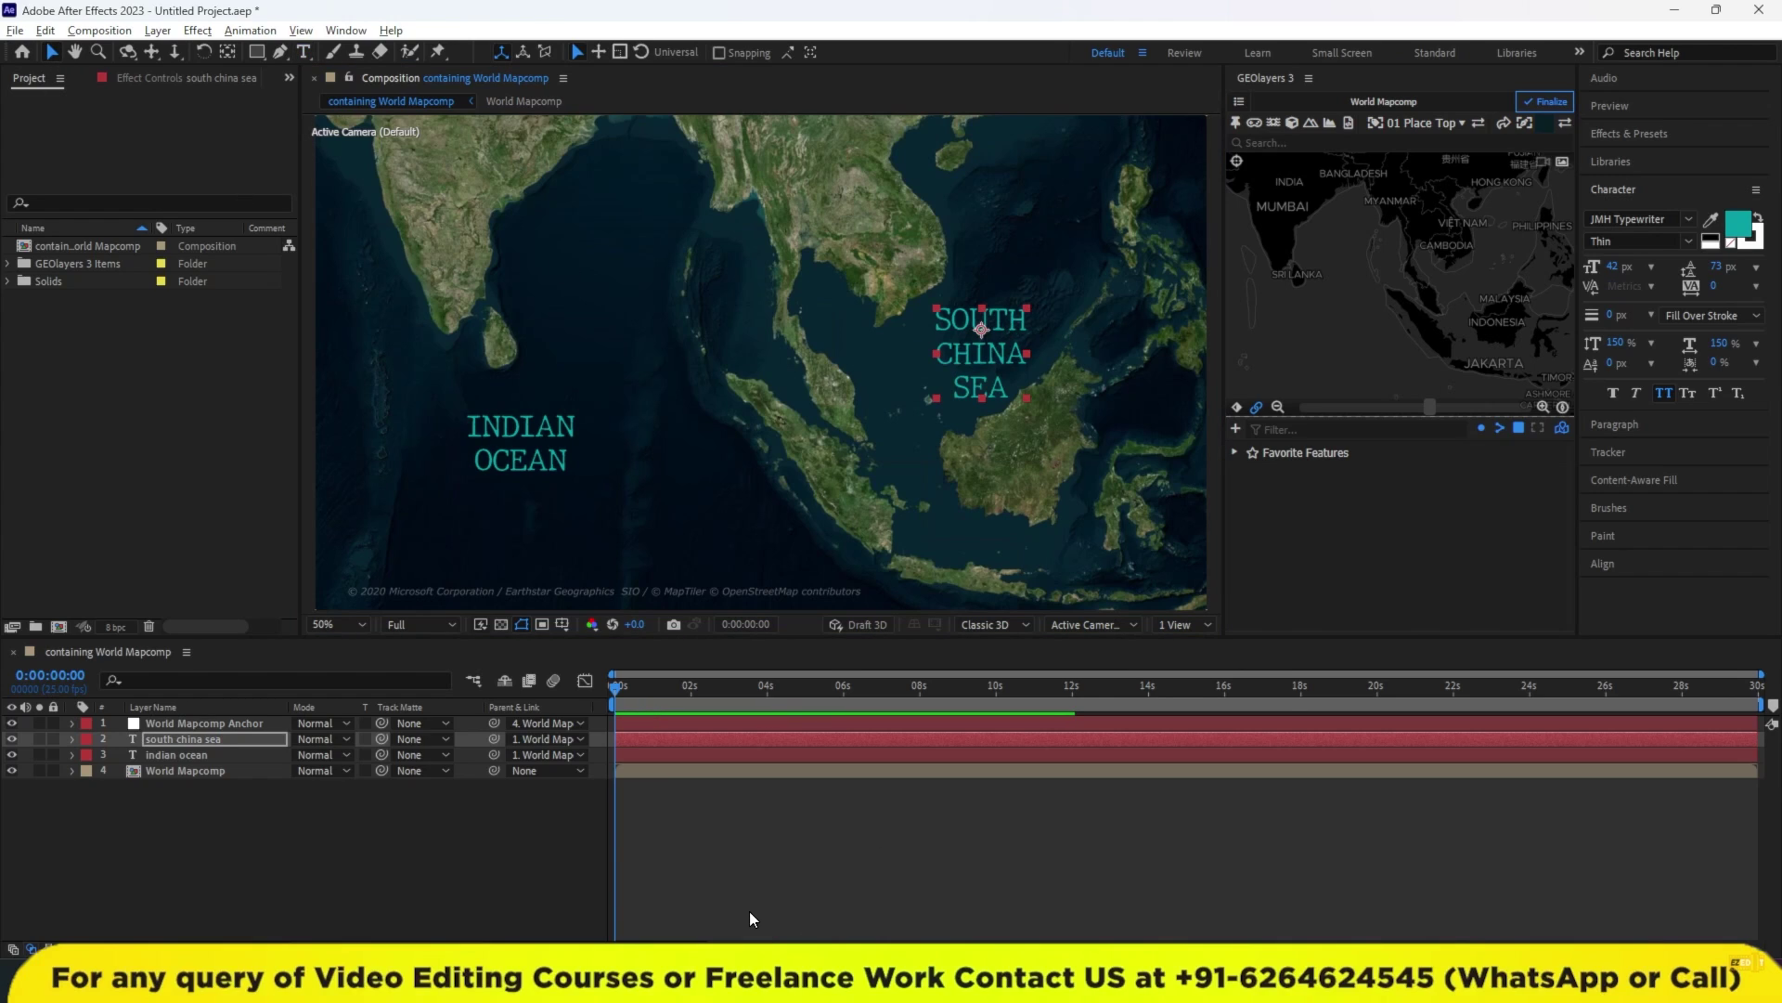
{"action": "left_click", "coordinate": [811, 835]}
{"action": "left_click_drag", "start_coordinate": [969, 394], "coordinate": [967, 384]}
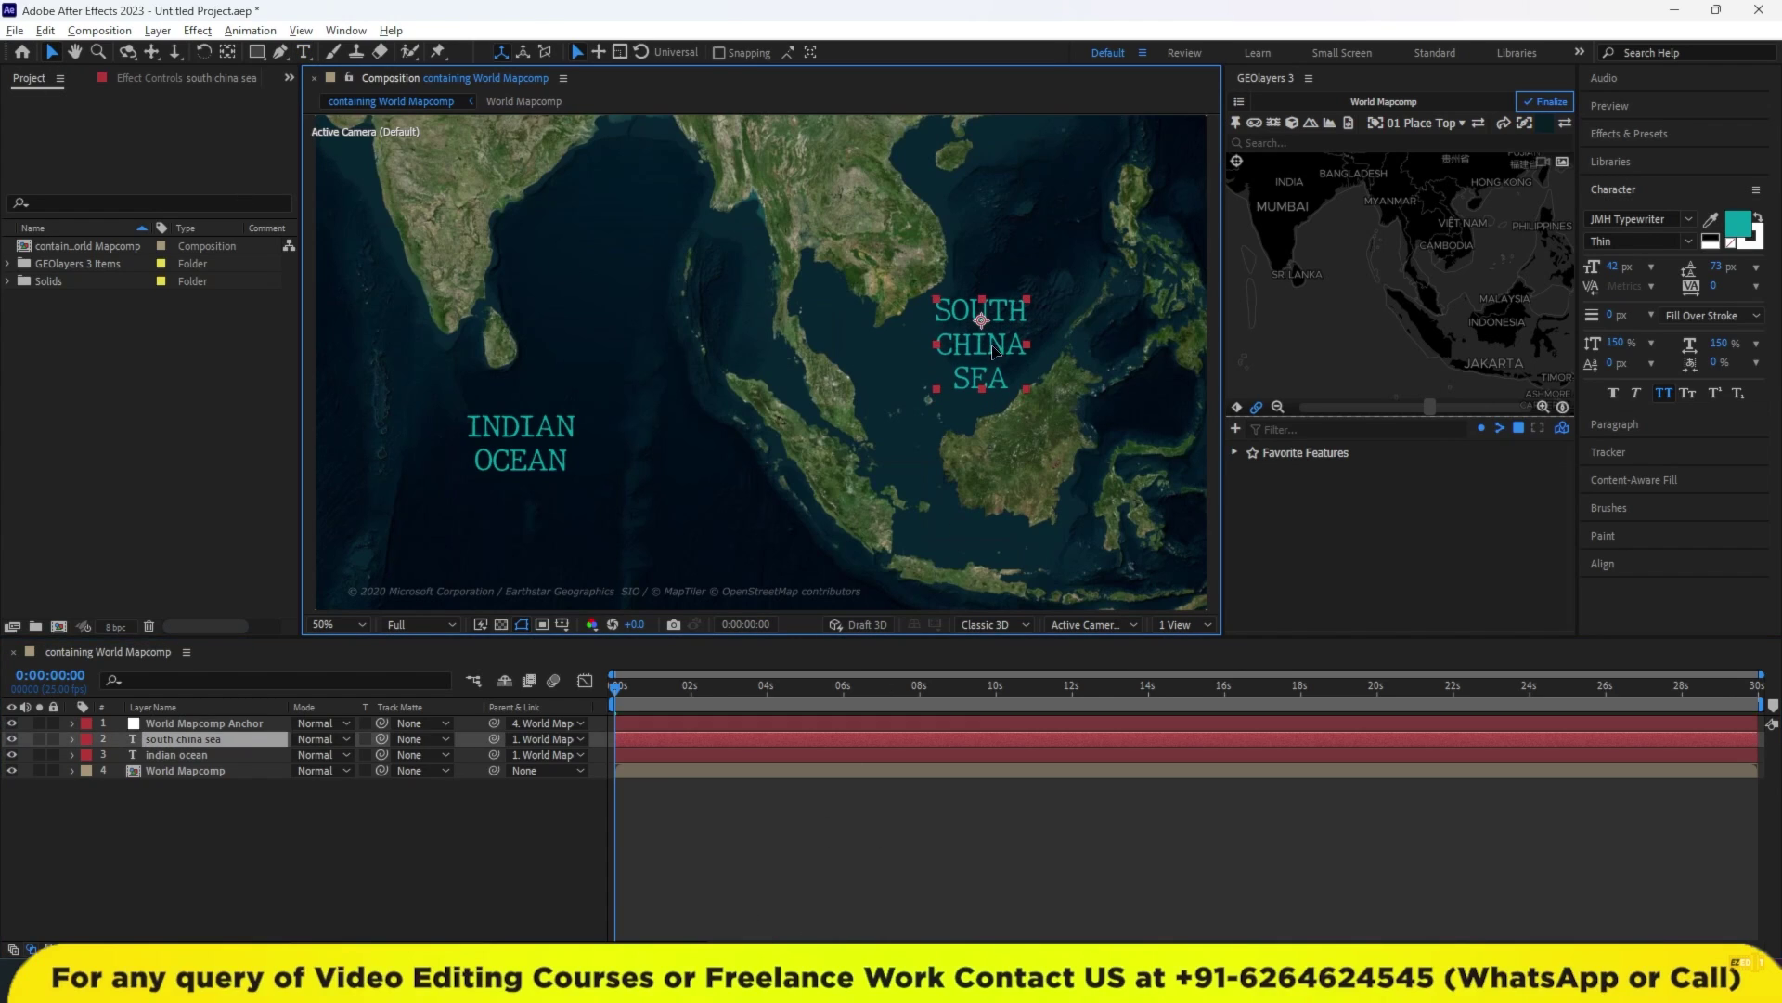
{"action": "left_click", "coordinate": [846, 813]}
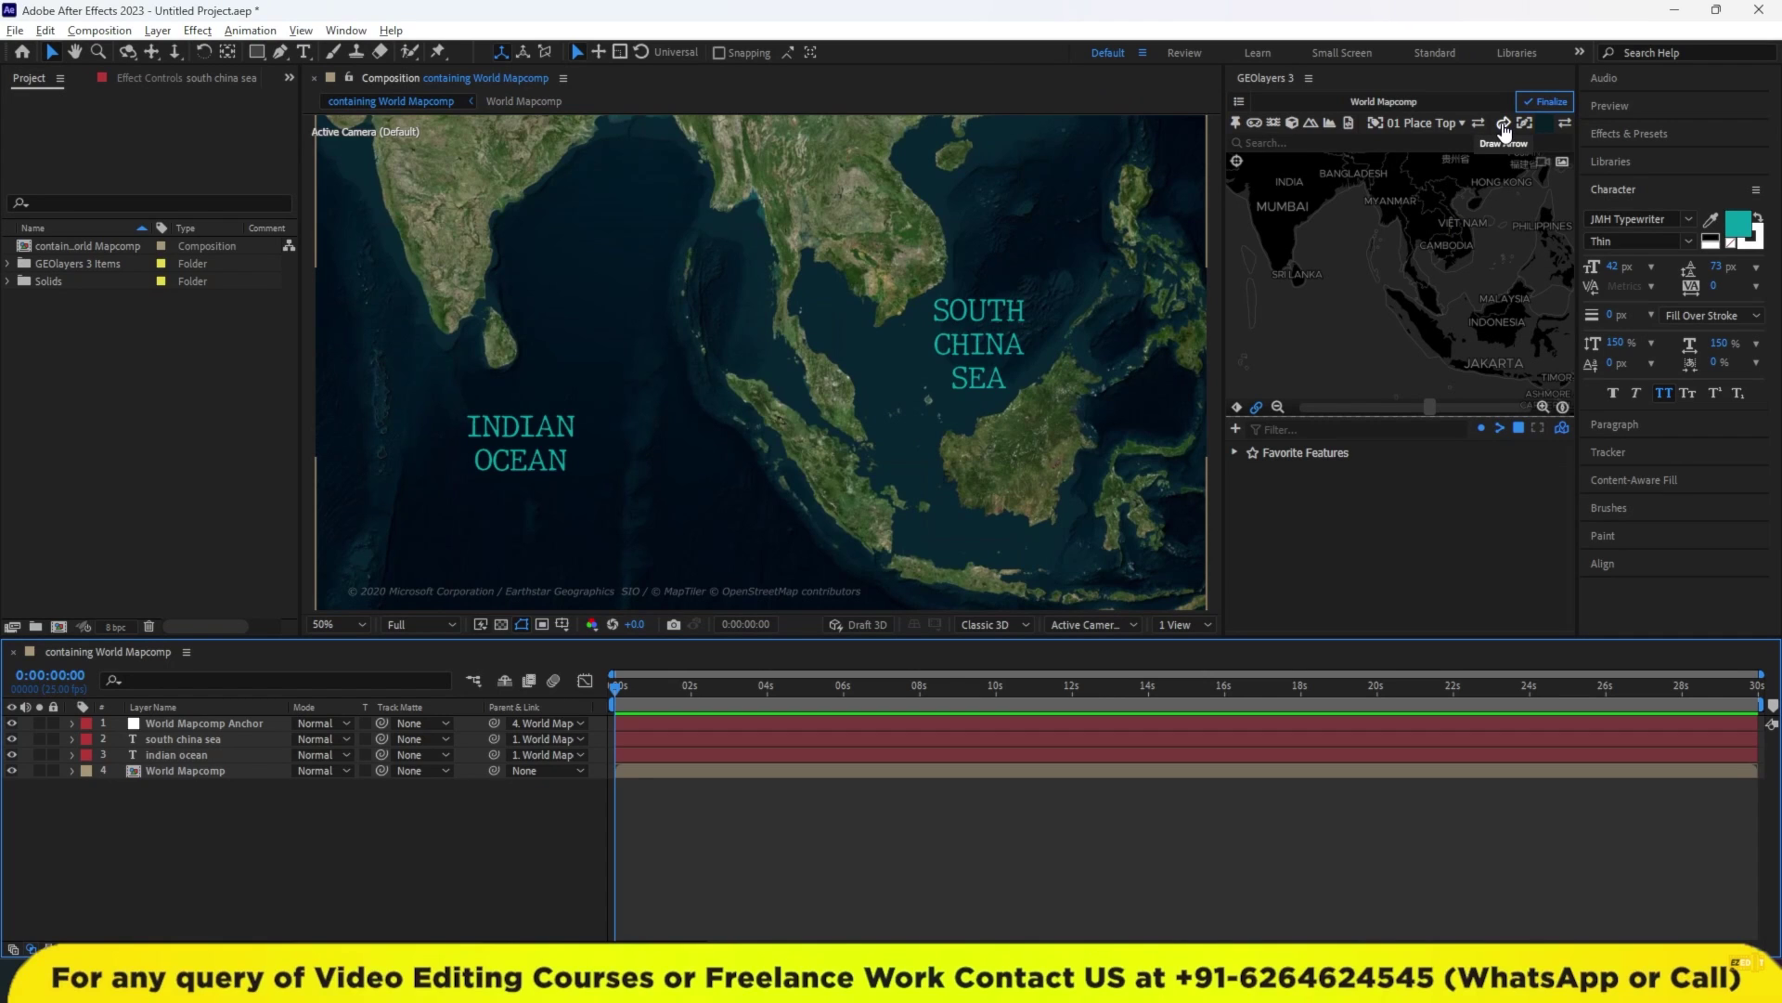
Draw arrow points from below INDIAN OCEAN, round the peninsula tip, to SOUTH CHINA SEA.
{"action": "left_click", "coordinate": [1502, 123]}
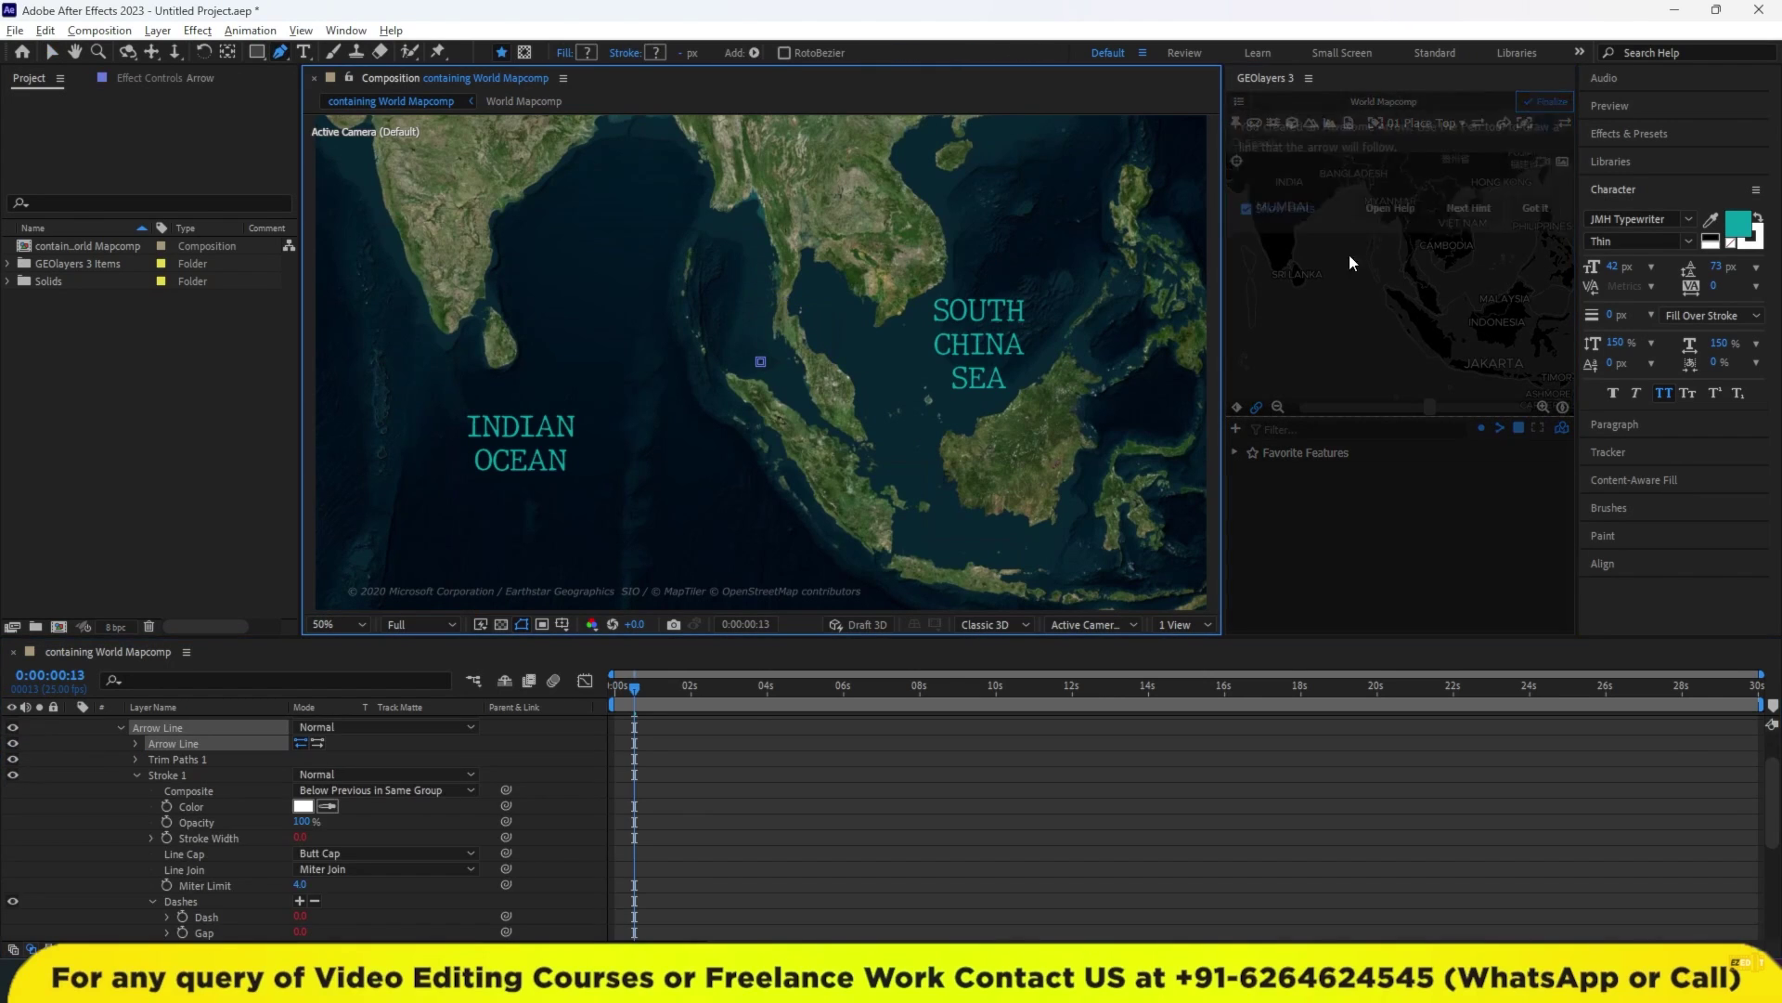
{"action": "key", "text": "space"}
{"action": "left_click", "coordinate": [1536, 241]}
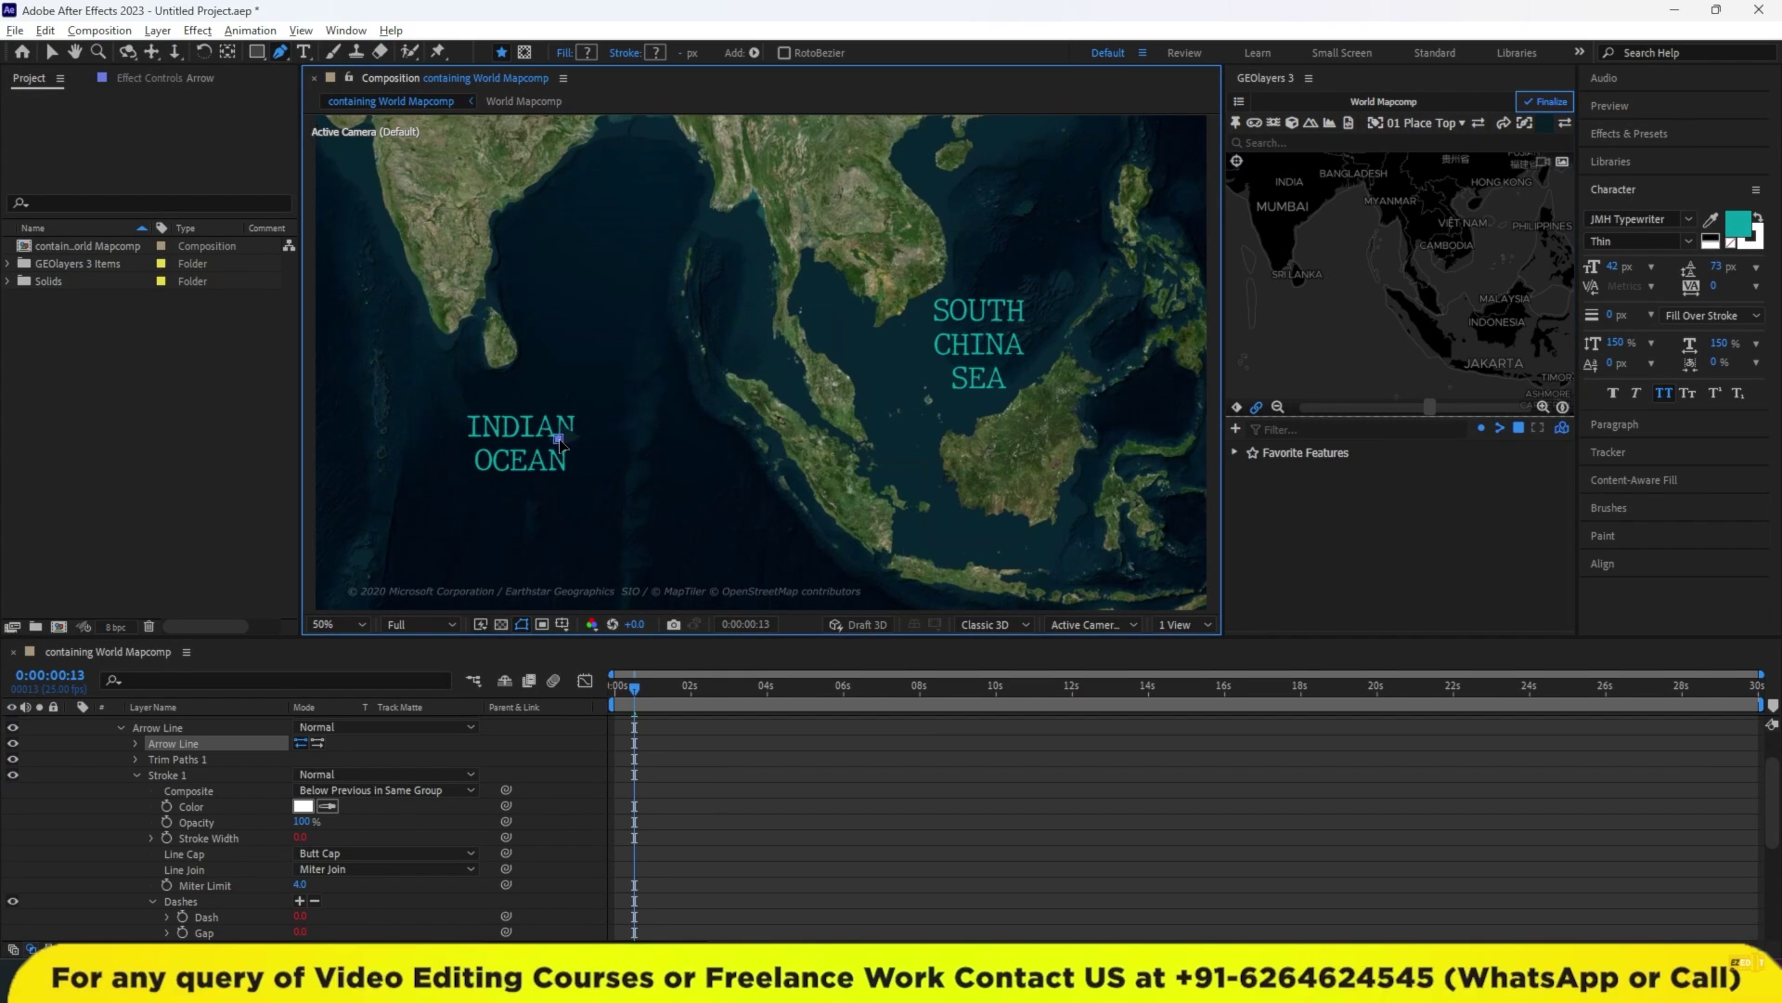
{"action": "left_click", "coordinate": [526, 405]}
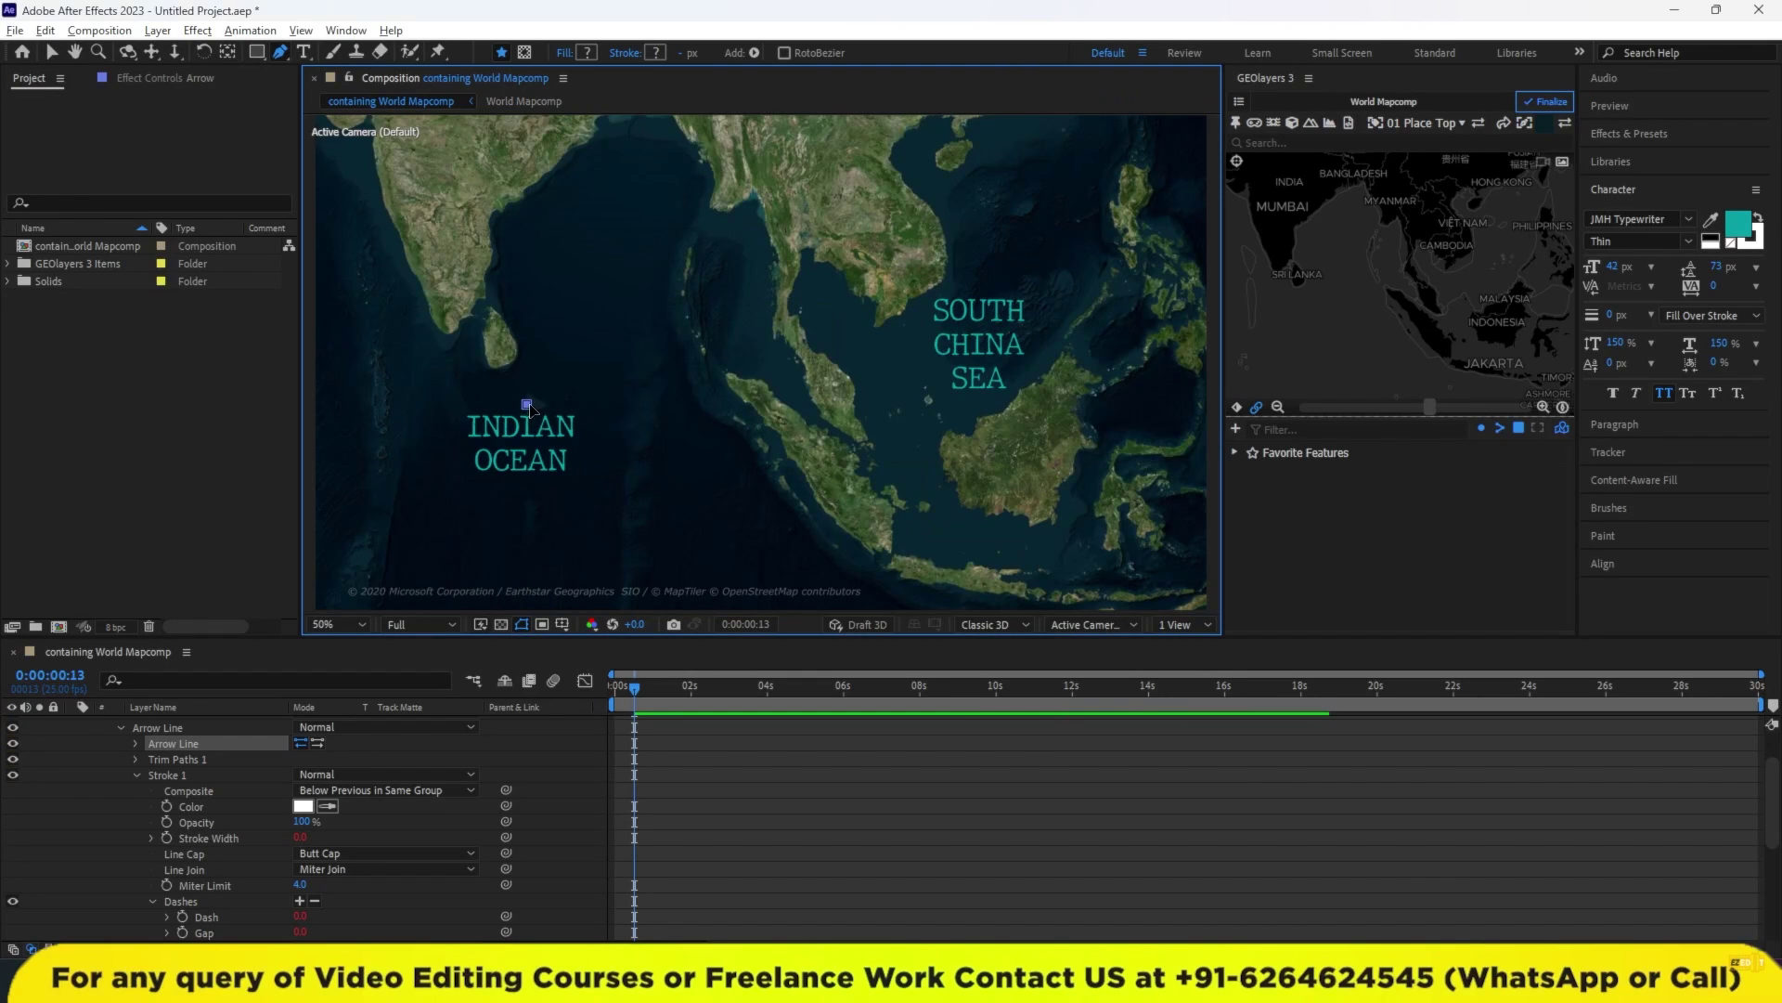
{"action": "left_click", "coordinate": [532, 479]}
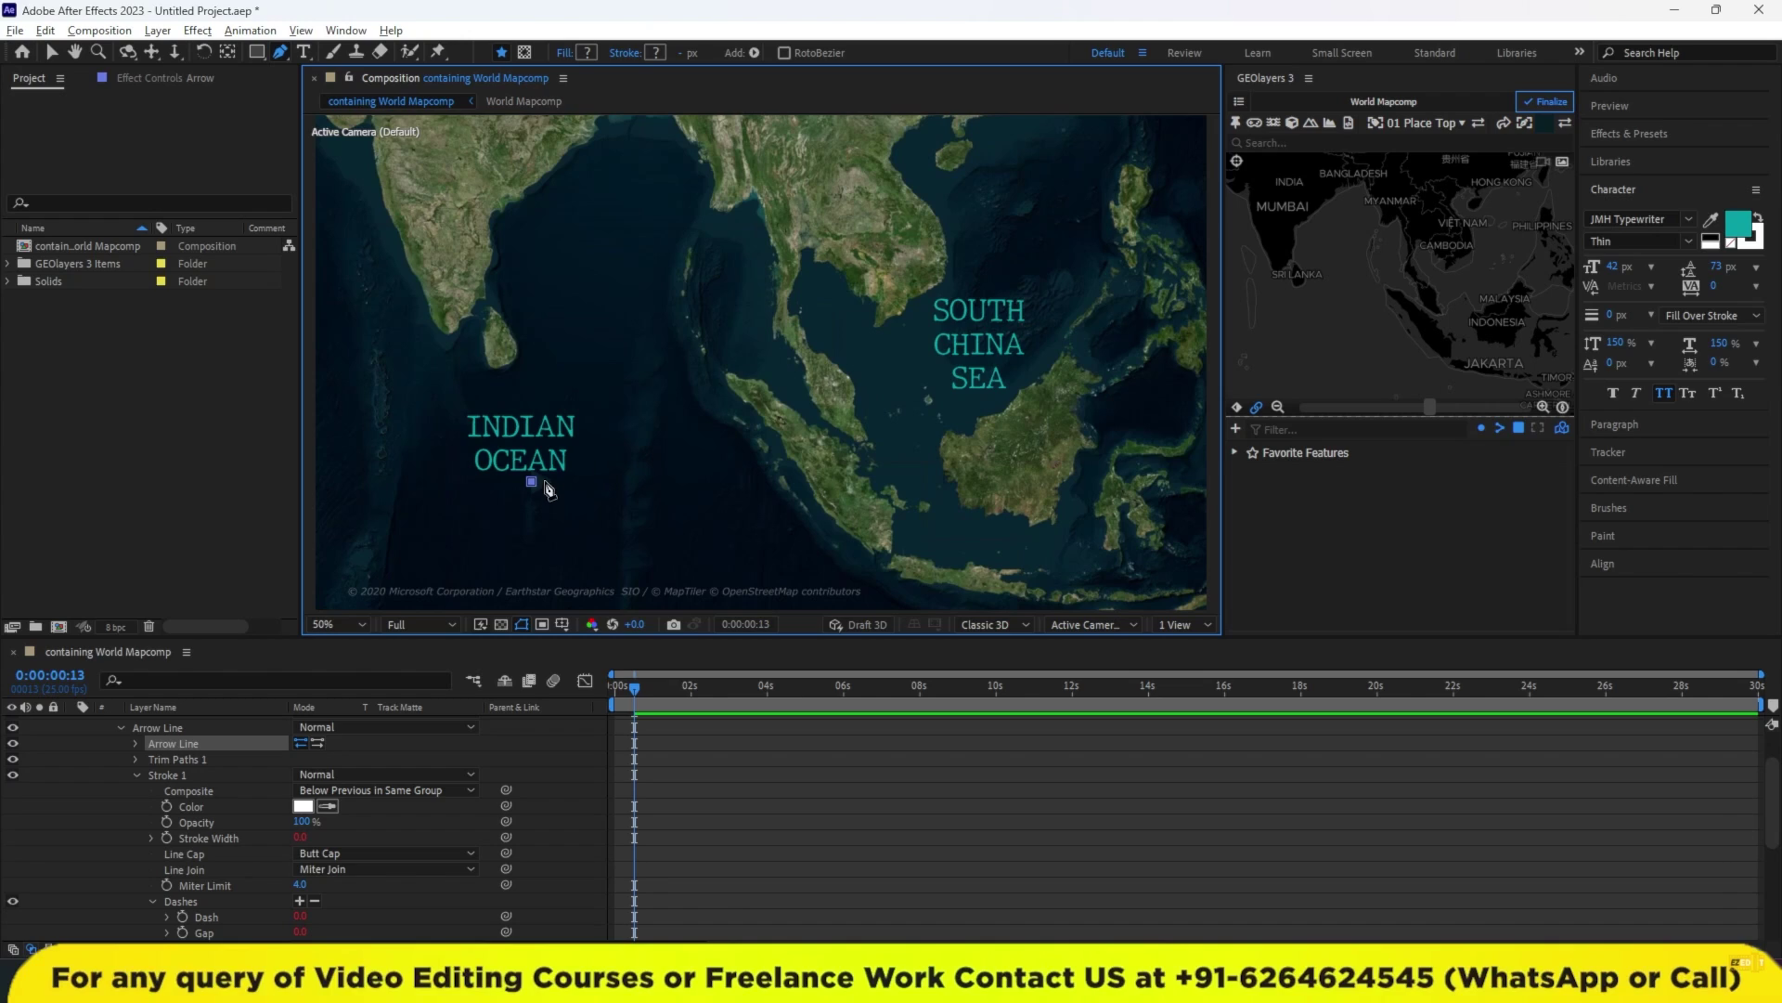
{"action": "left_click", "coordinate": [642, 323]}
{"action": "left_click", "coordinate": [830, 428]}
{"action": "left_click", "coordinate": [959, 318]}
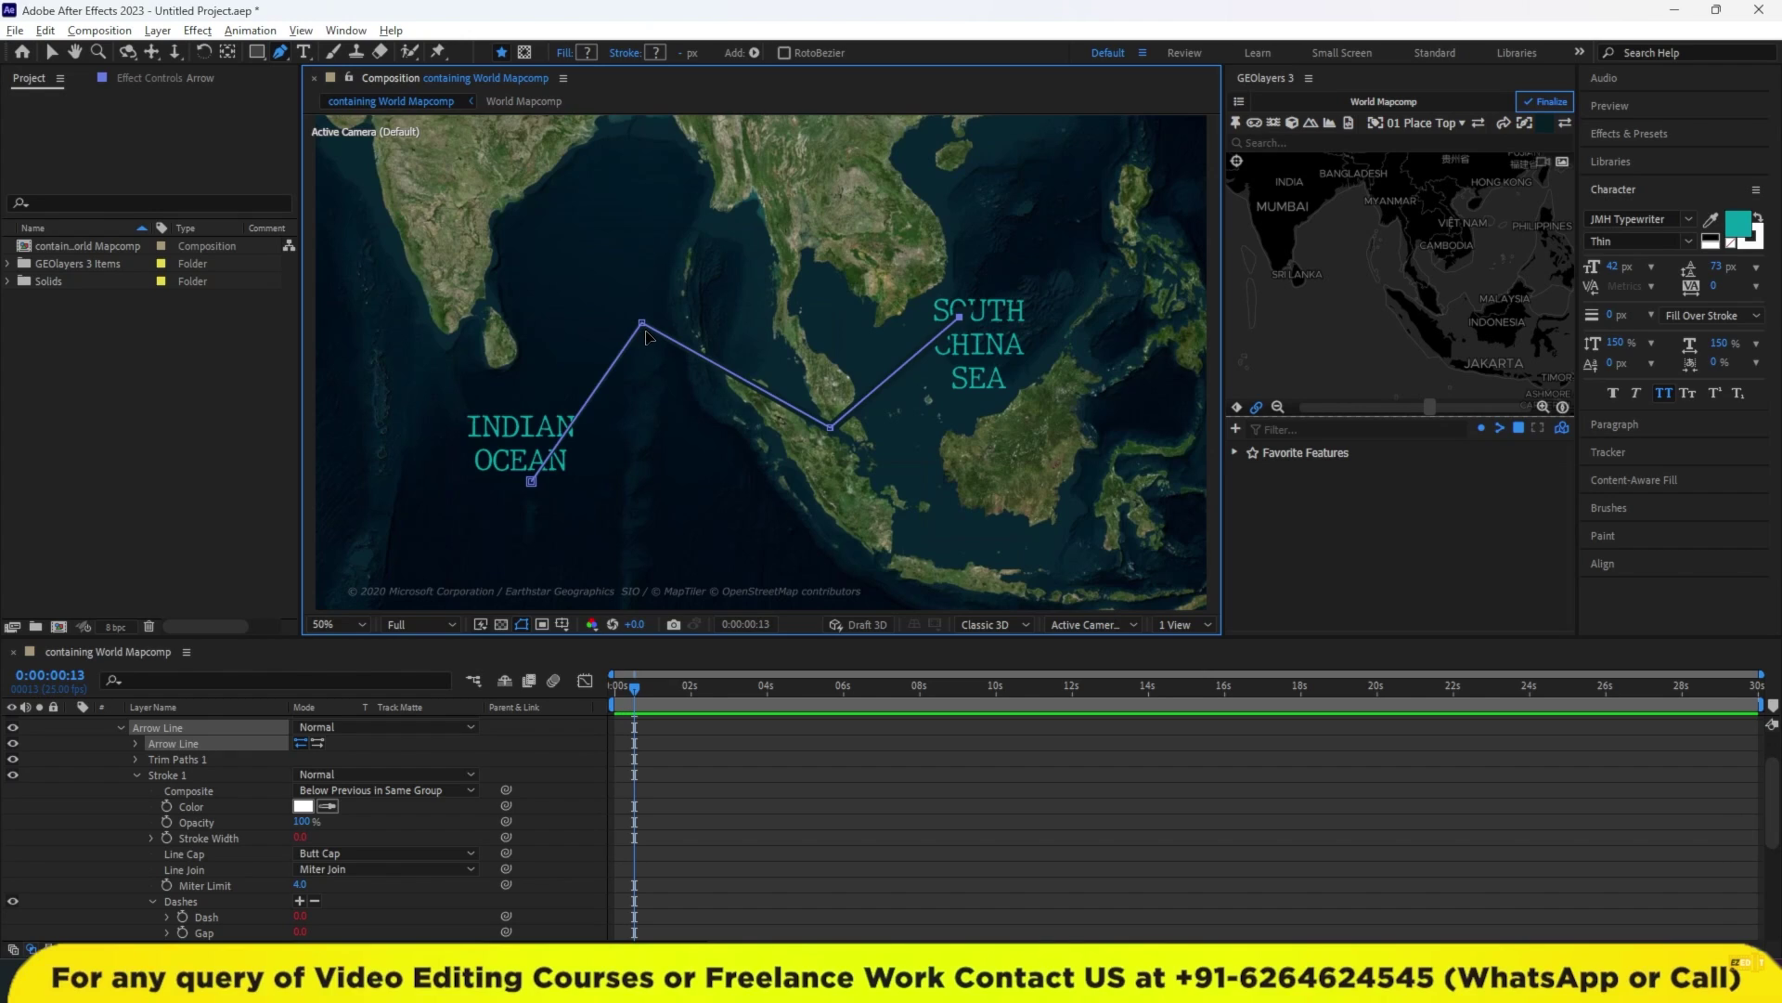
Turn the arrow's two bend points into smooth curves.
{"action": "left_click", "coordinate": [642, 324], "text": "alt"}
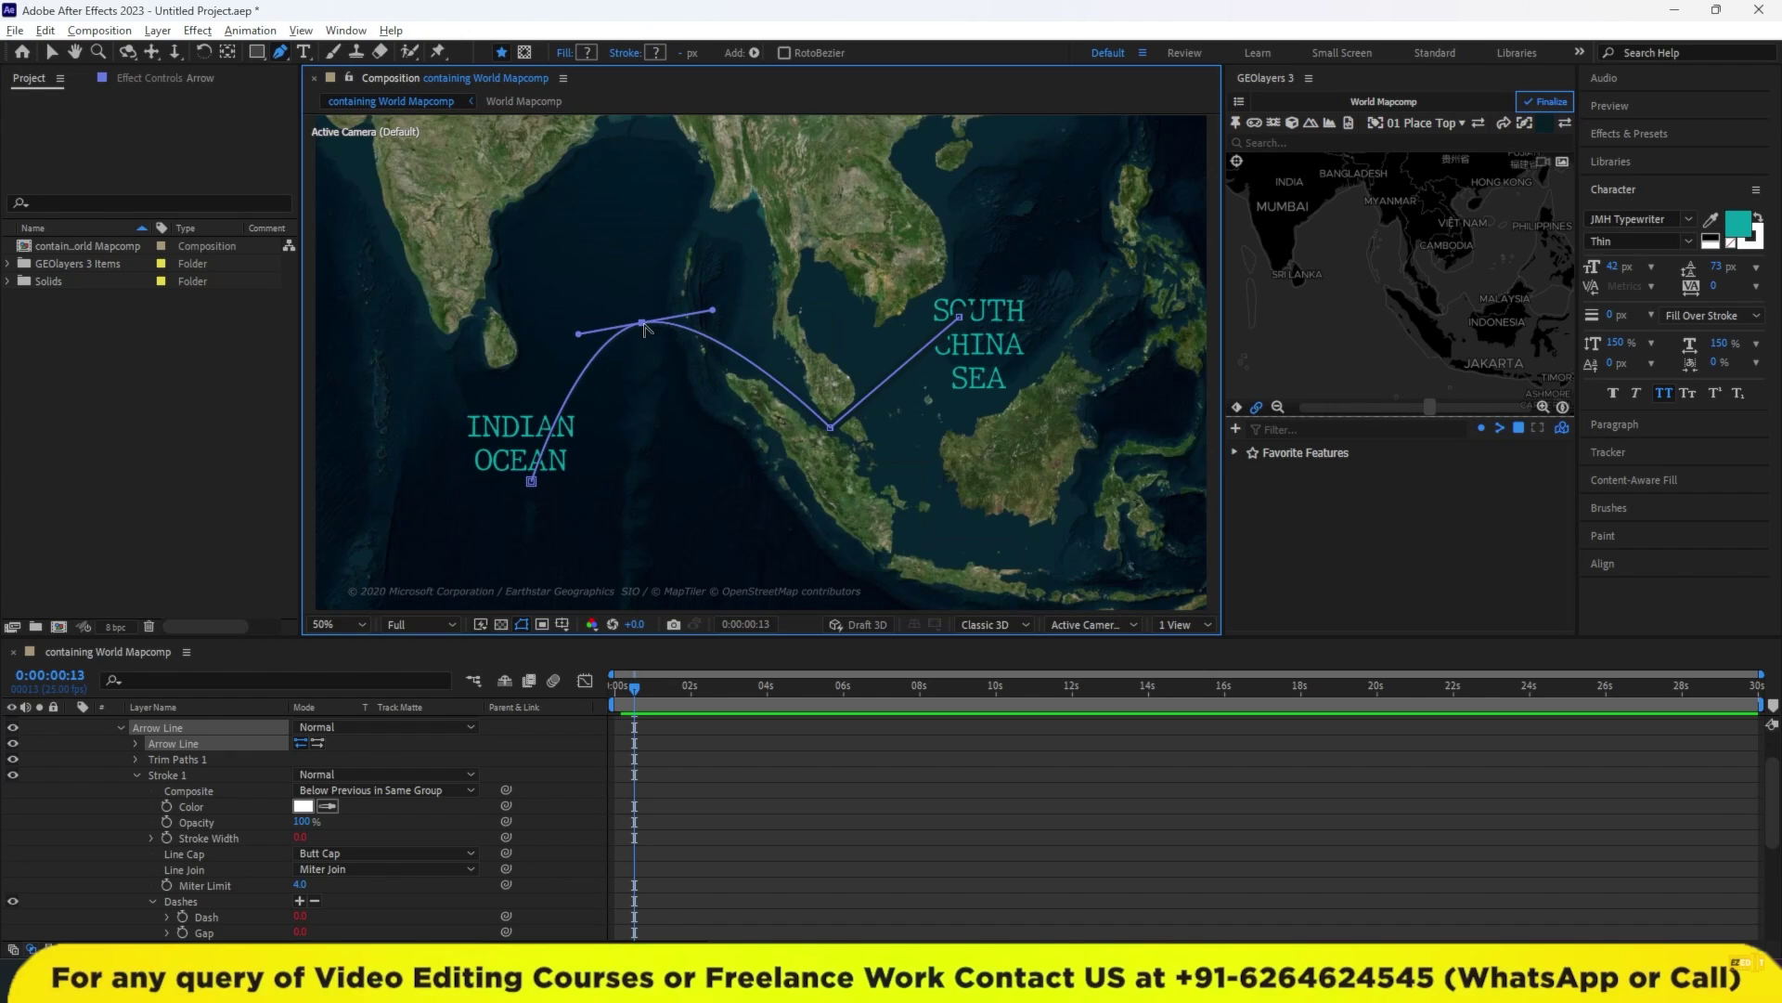
{"action": "left_click", "coordinate": [829, 429], "text": "alt"}
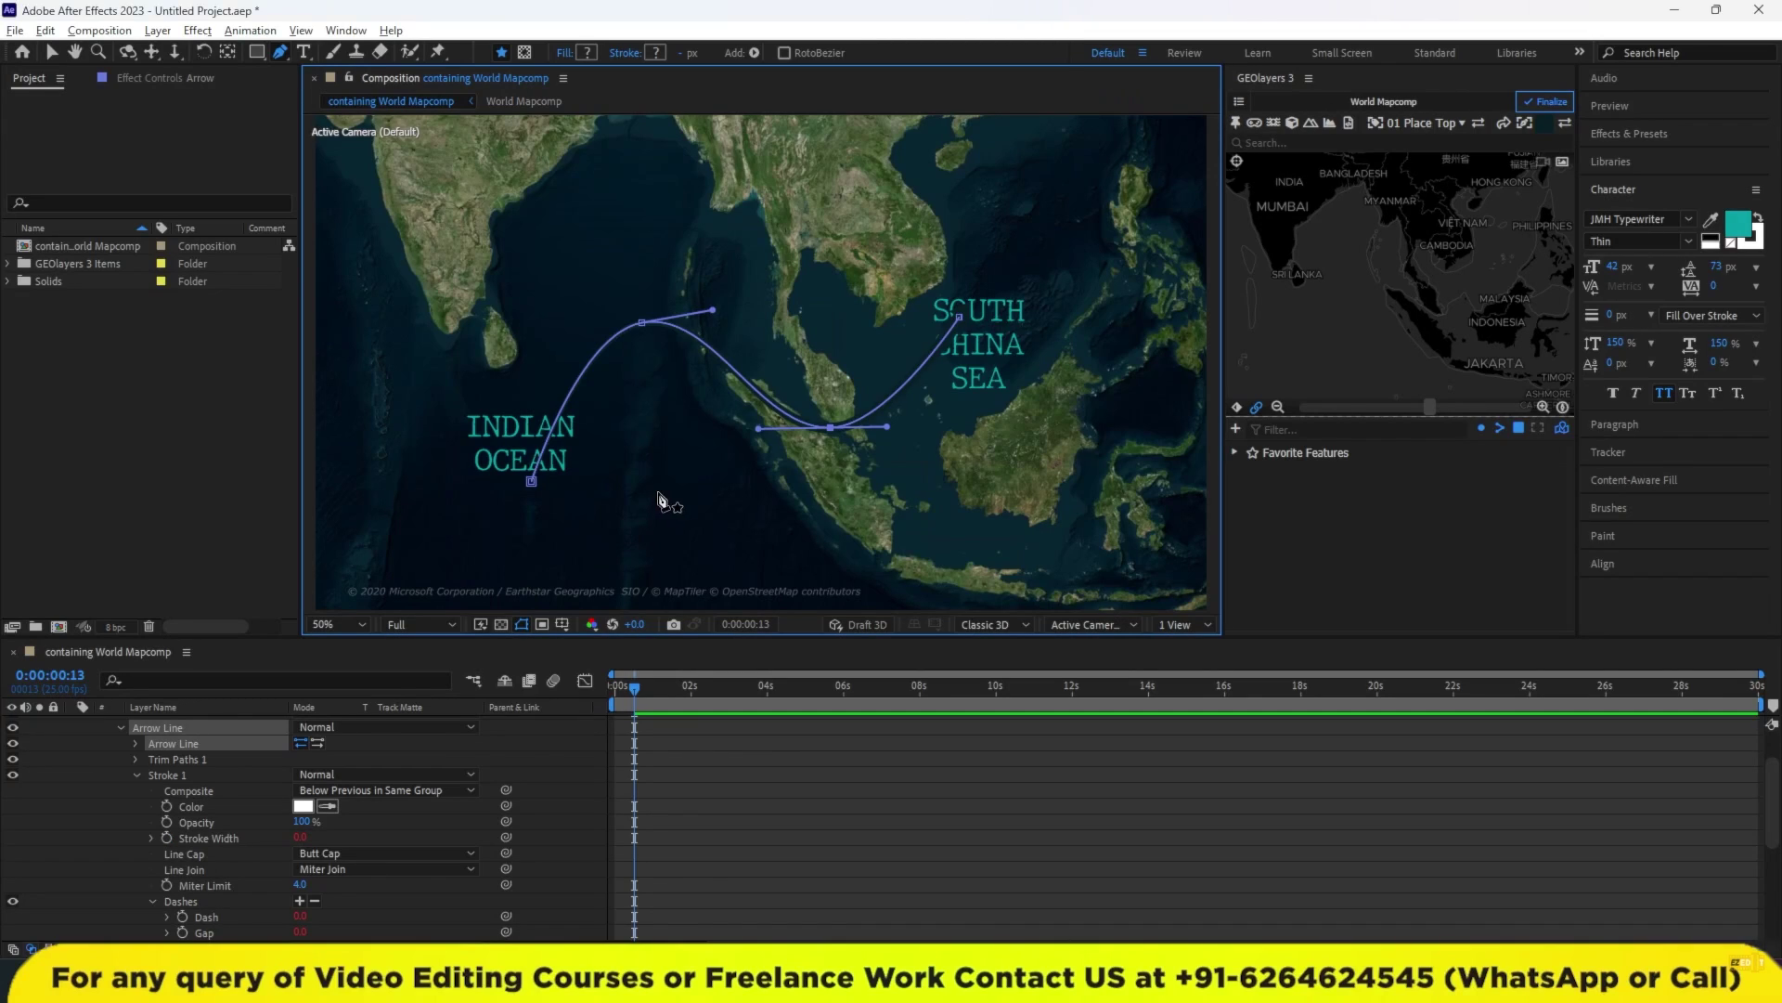
{"action": "left_click", "coordinate": [162, 80]}
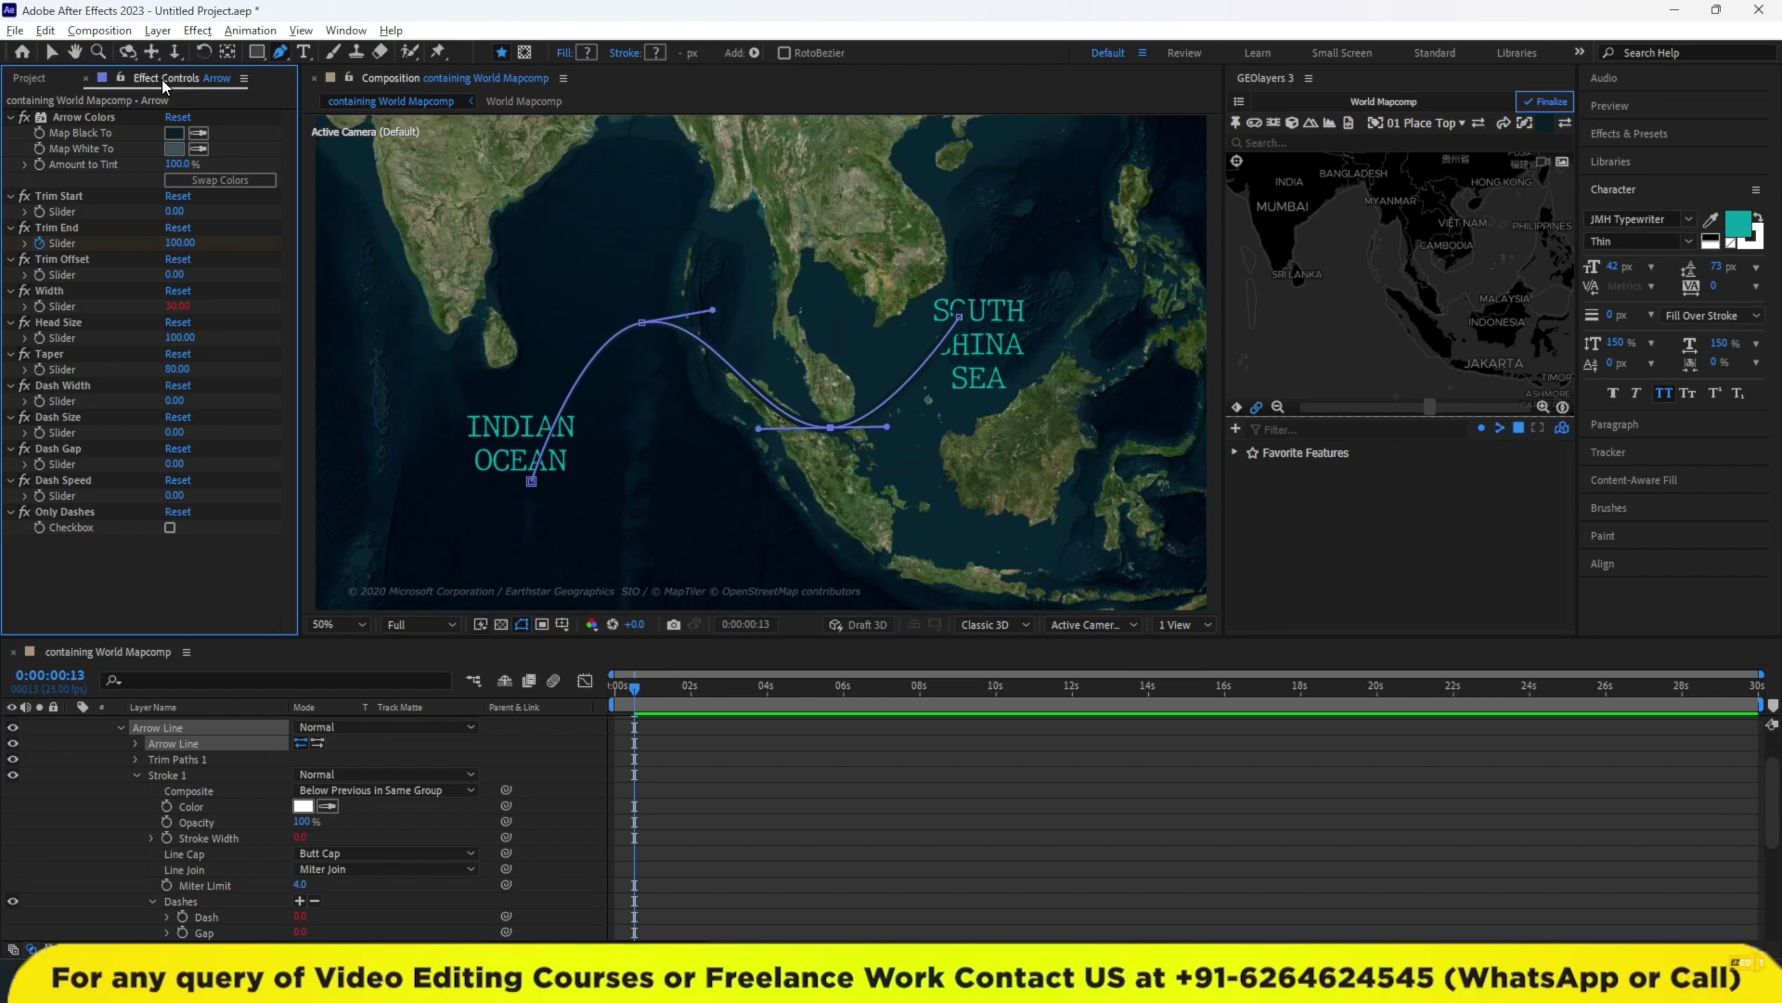
Set the arrow's Map Black To white (#ffffff) and Map White To dark red.
{"action": "left_click", "coordinate": [346, 30]}
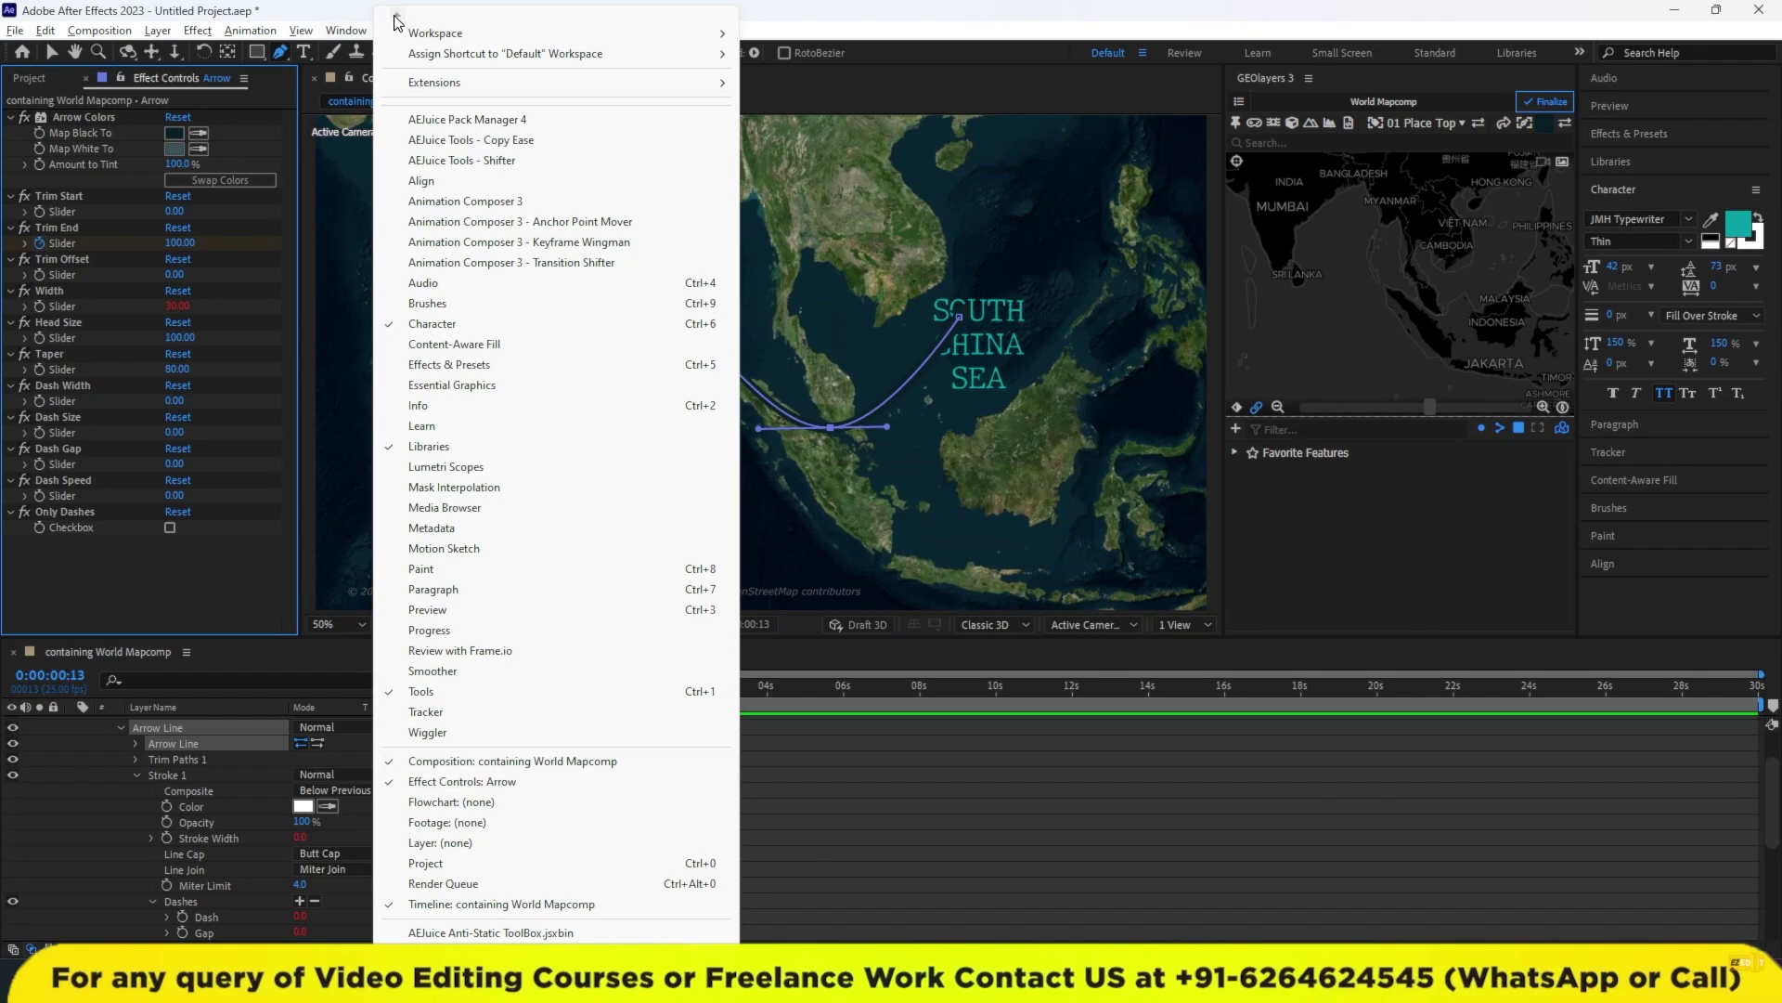
{"action": "left_click", "coordinate": [784, 20]}
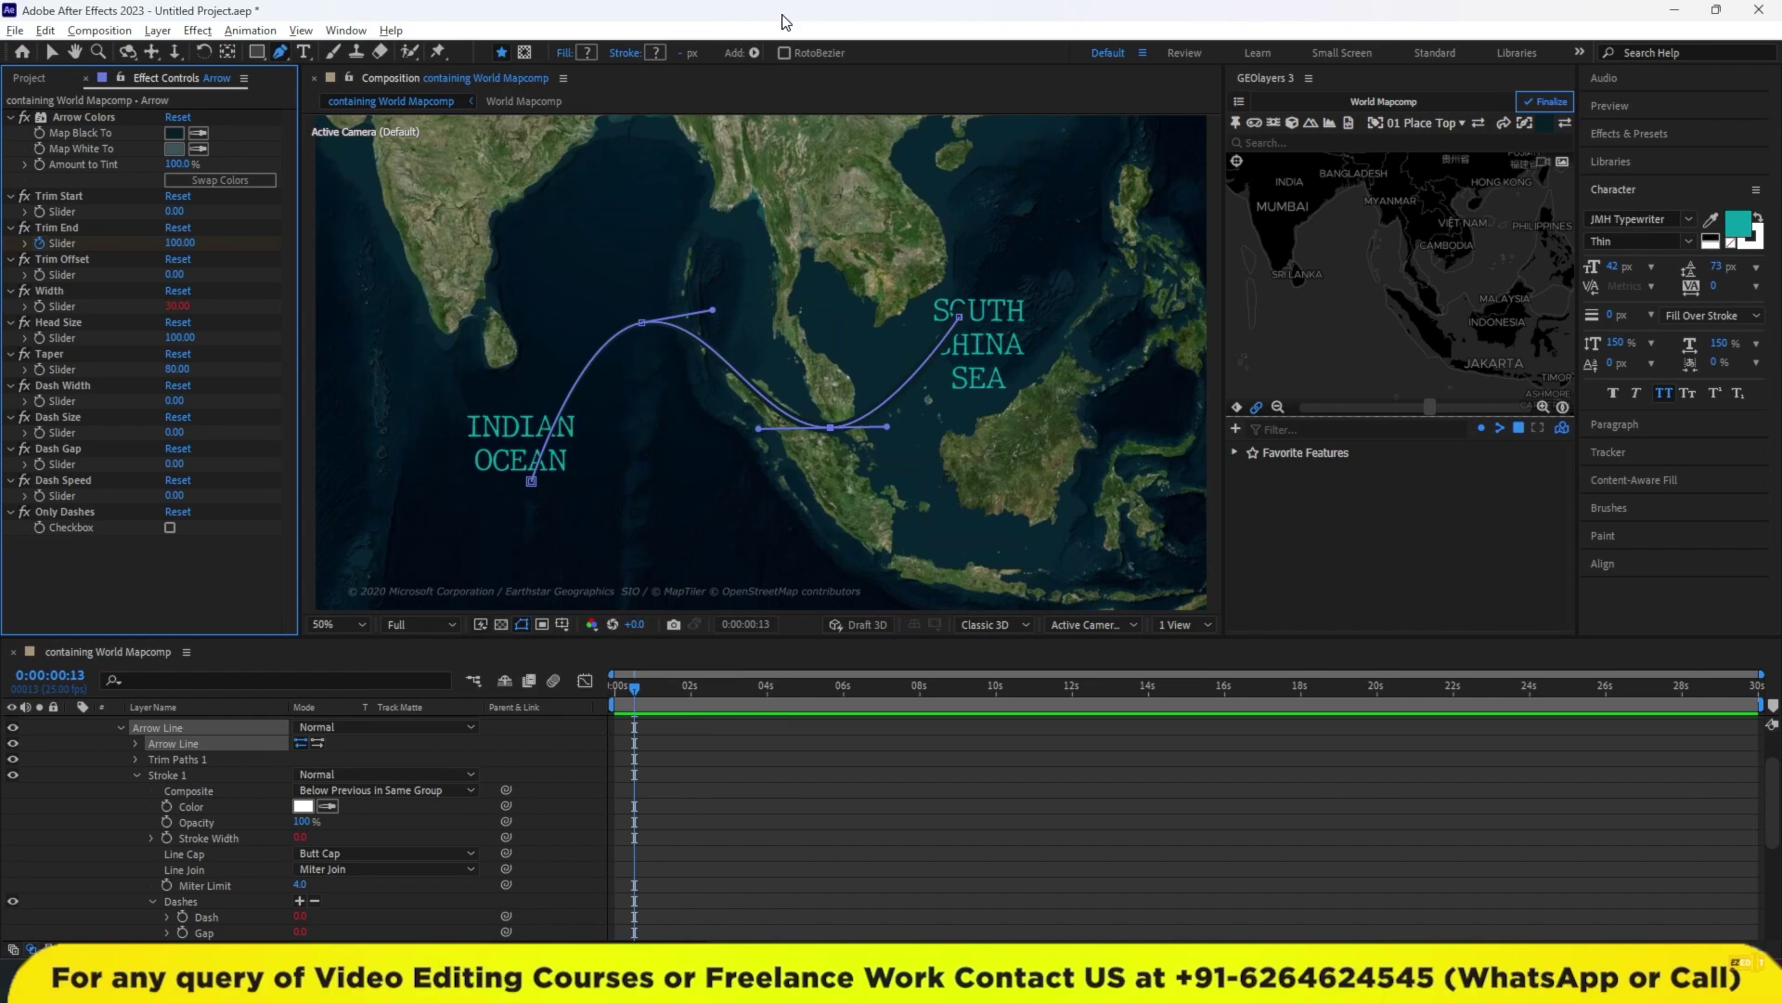
{"action": "left_click", "coordinate": [174, 134]}
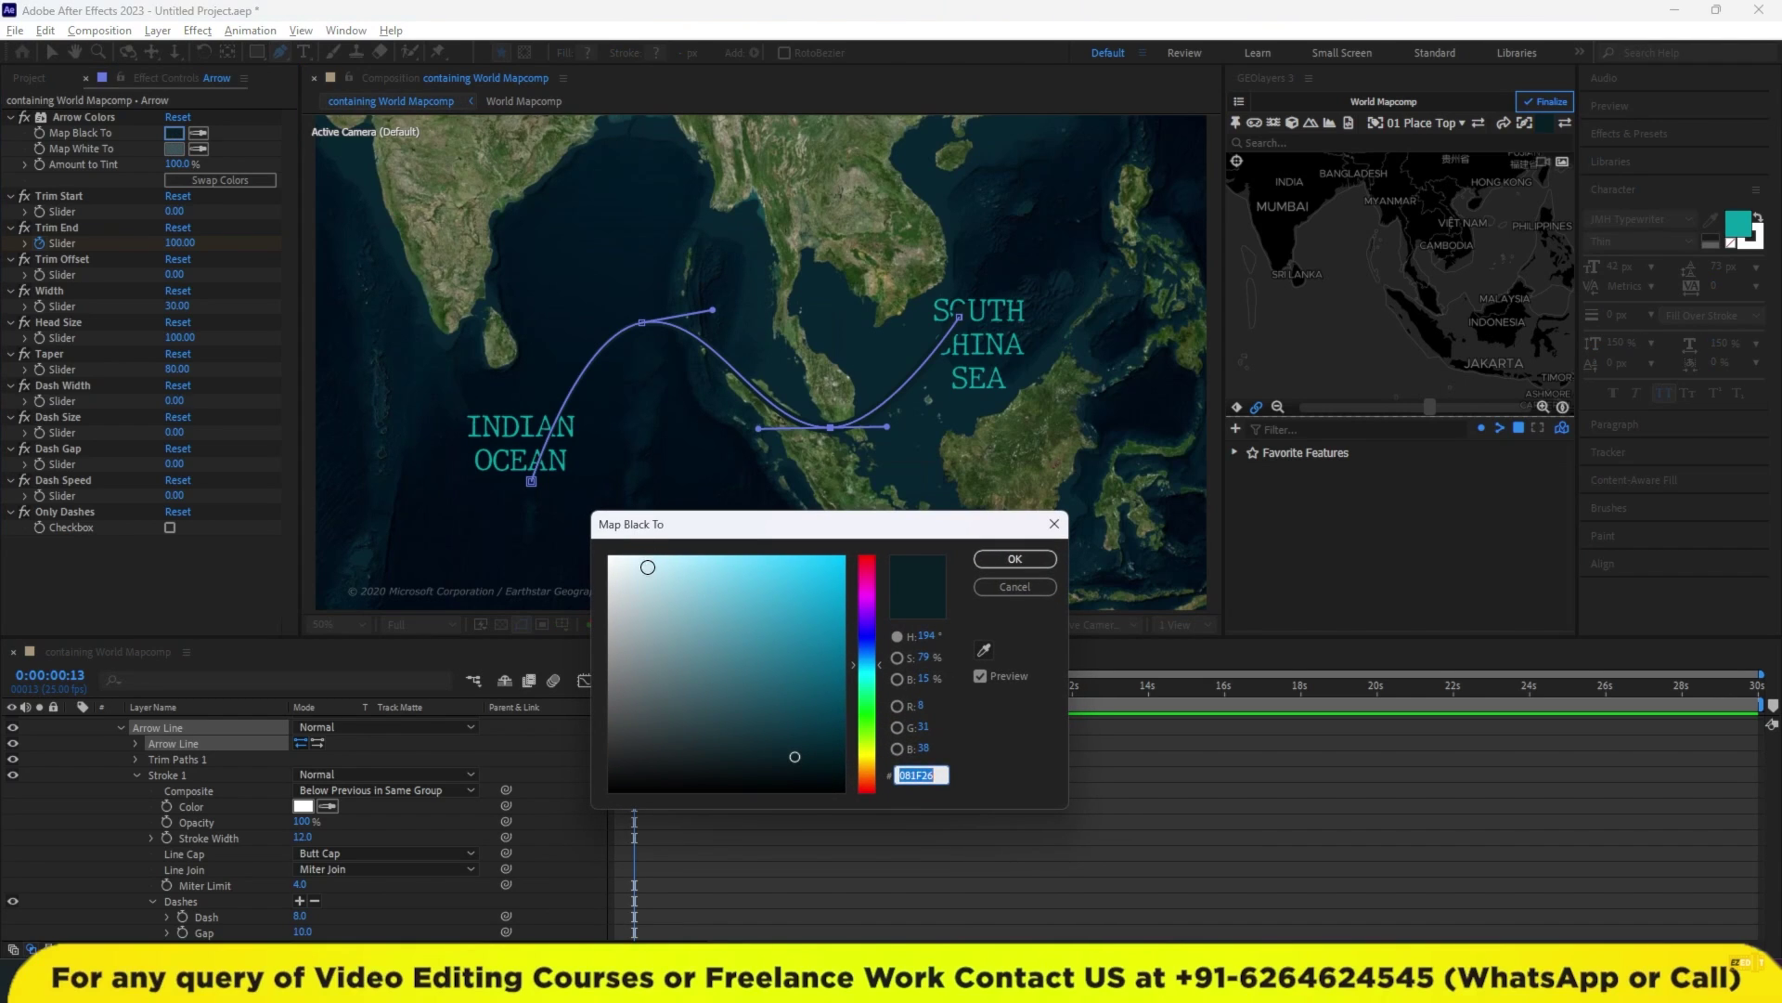
{"action": "type", "text": "ffffff"}
{"action": "left_click", "coordinate": [1015, 558]}
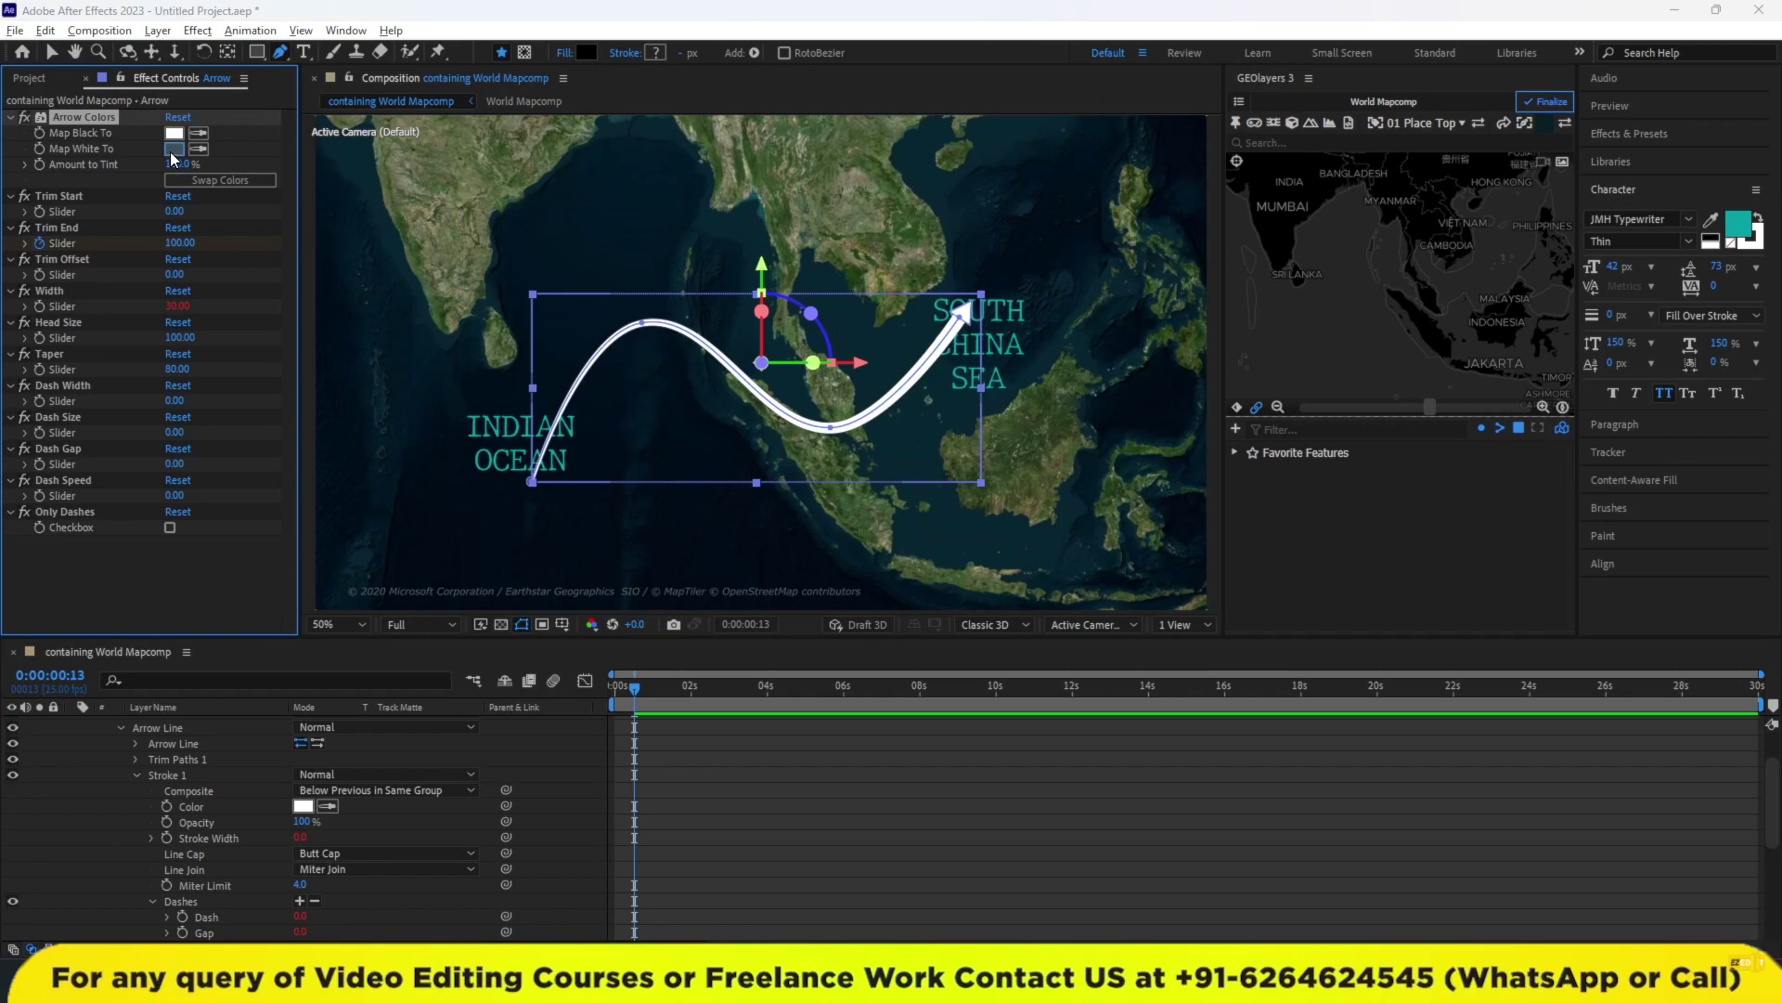
{"action": "left_click", "coordinate": [172, 152]}
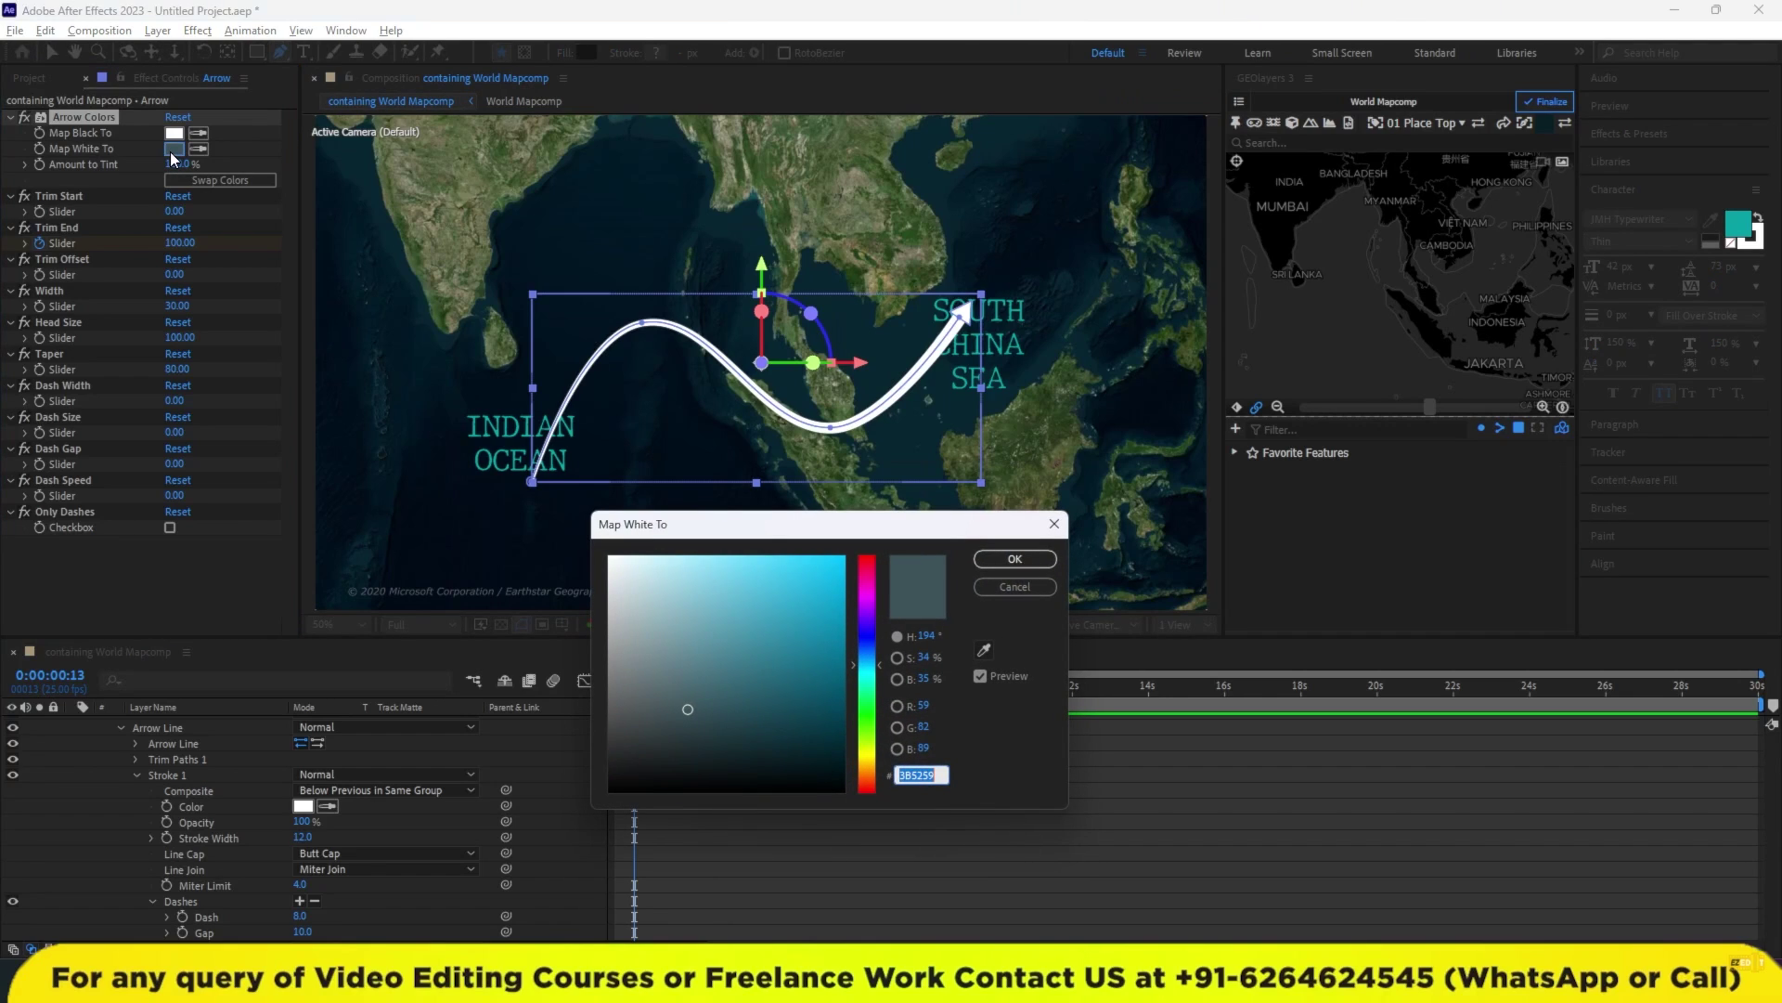
{"action": "left_click", "coordinate": [870, 555]}
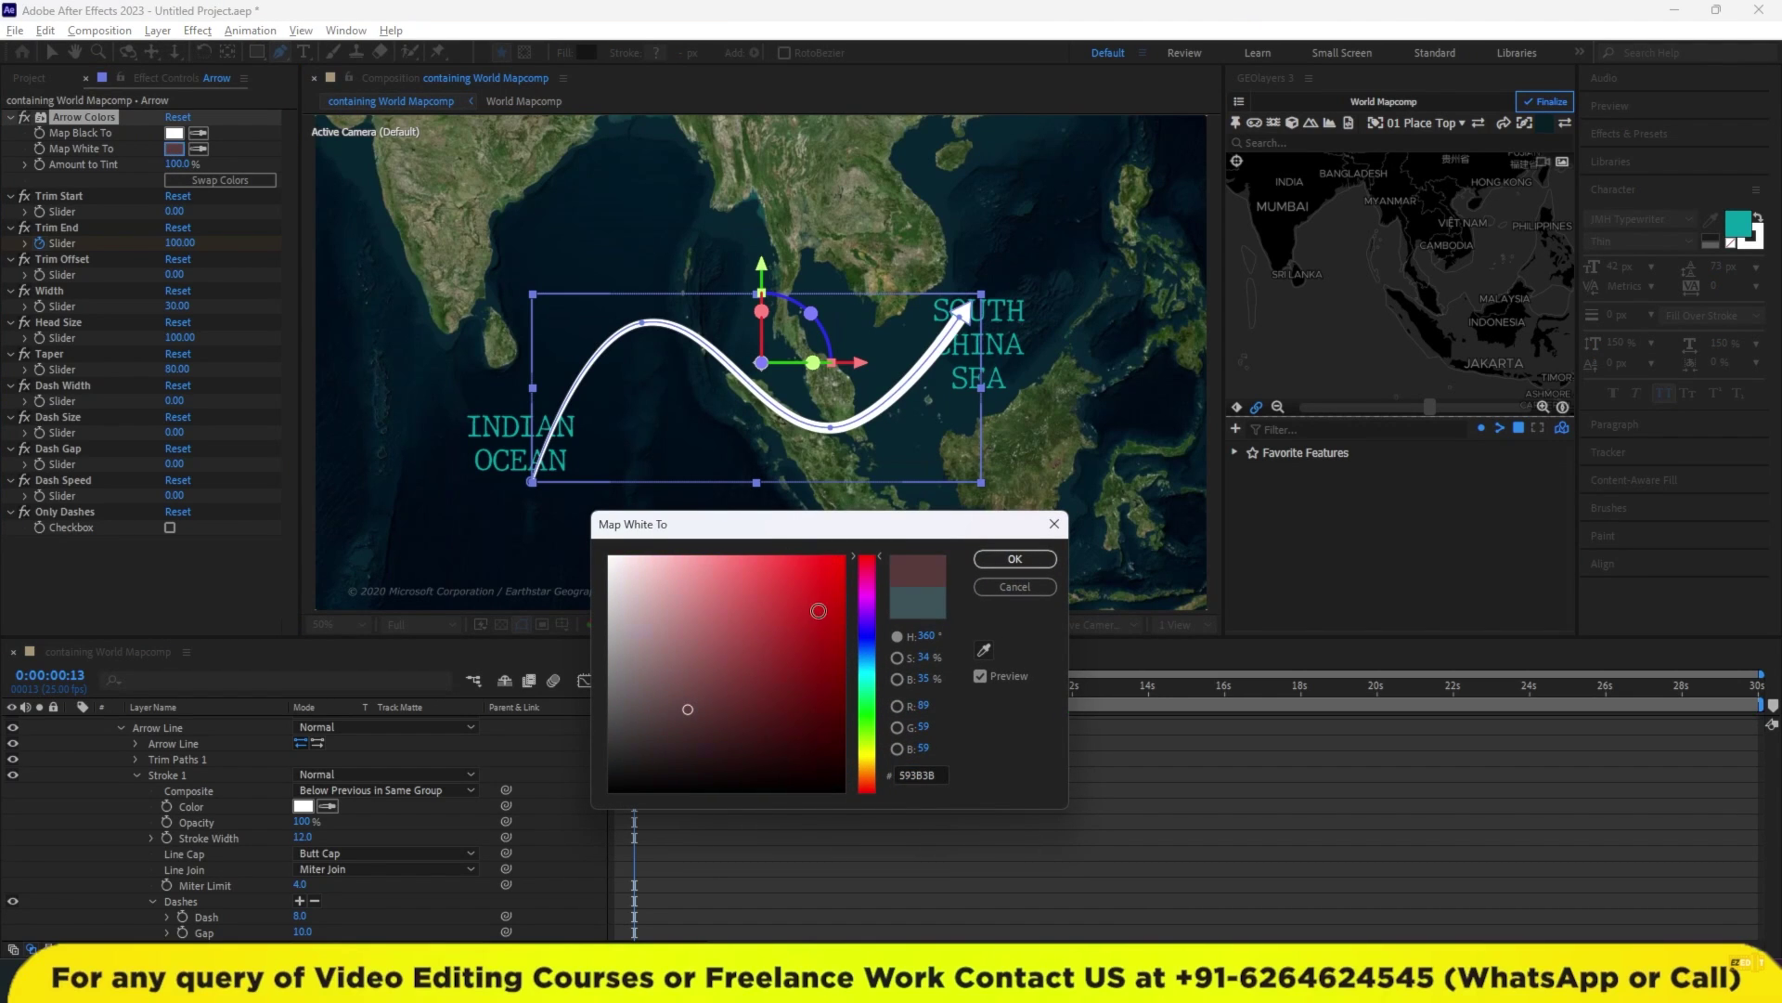
{"action": "left_click", "coordinate": [831, 649]}
{"action": "left_click", "coordinate": [1031, 561]}
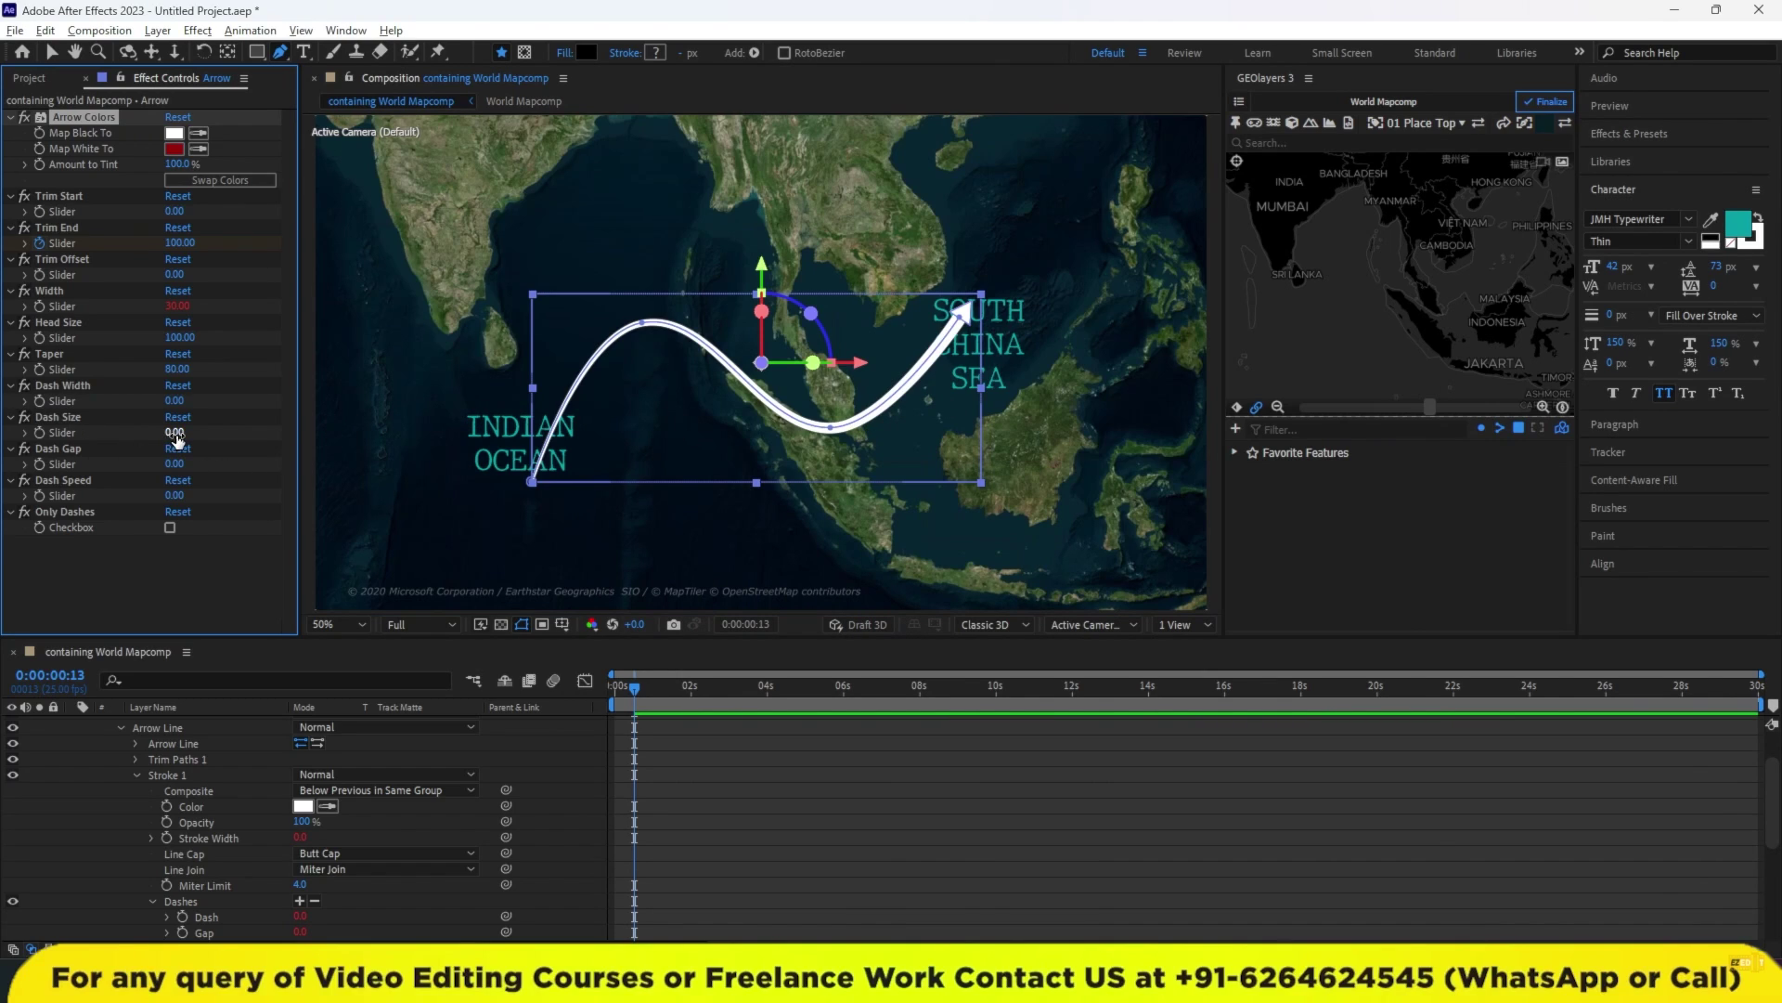
Set Dash Size 19, Dash Width 38 and Dash Gap 15, then review from the first frame.
{"action": "left_click_drag", "start_coordinate": [177, 433], "coordinate": [192, 436]}
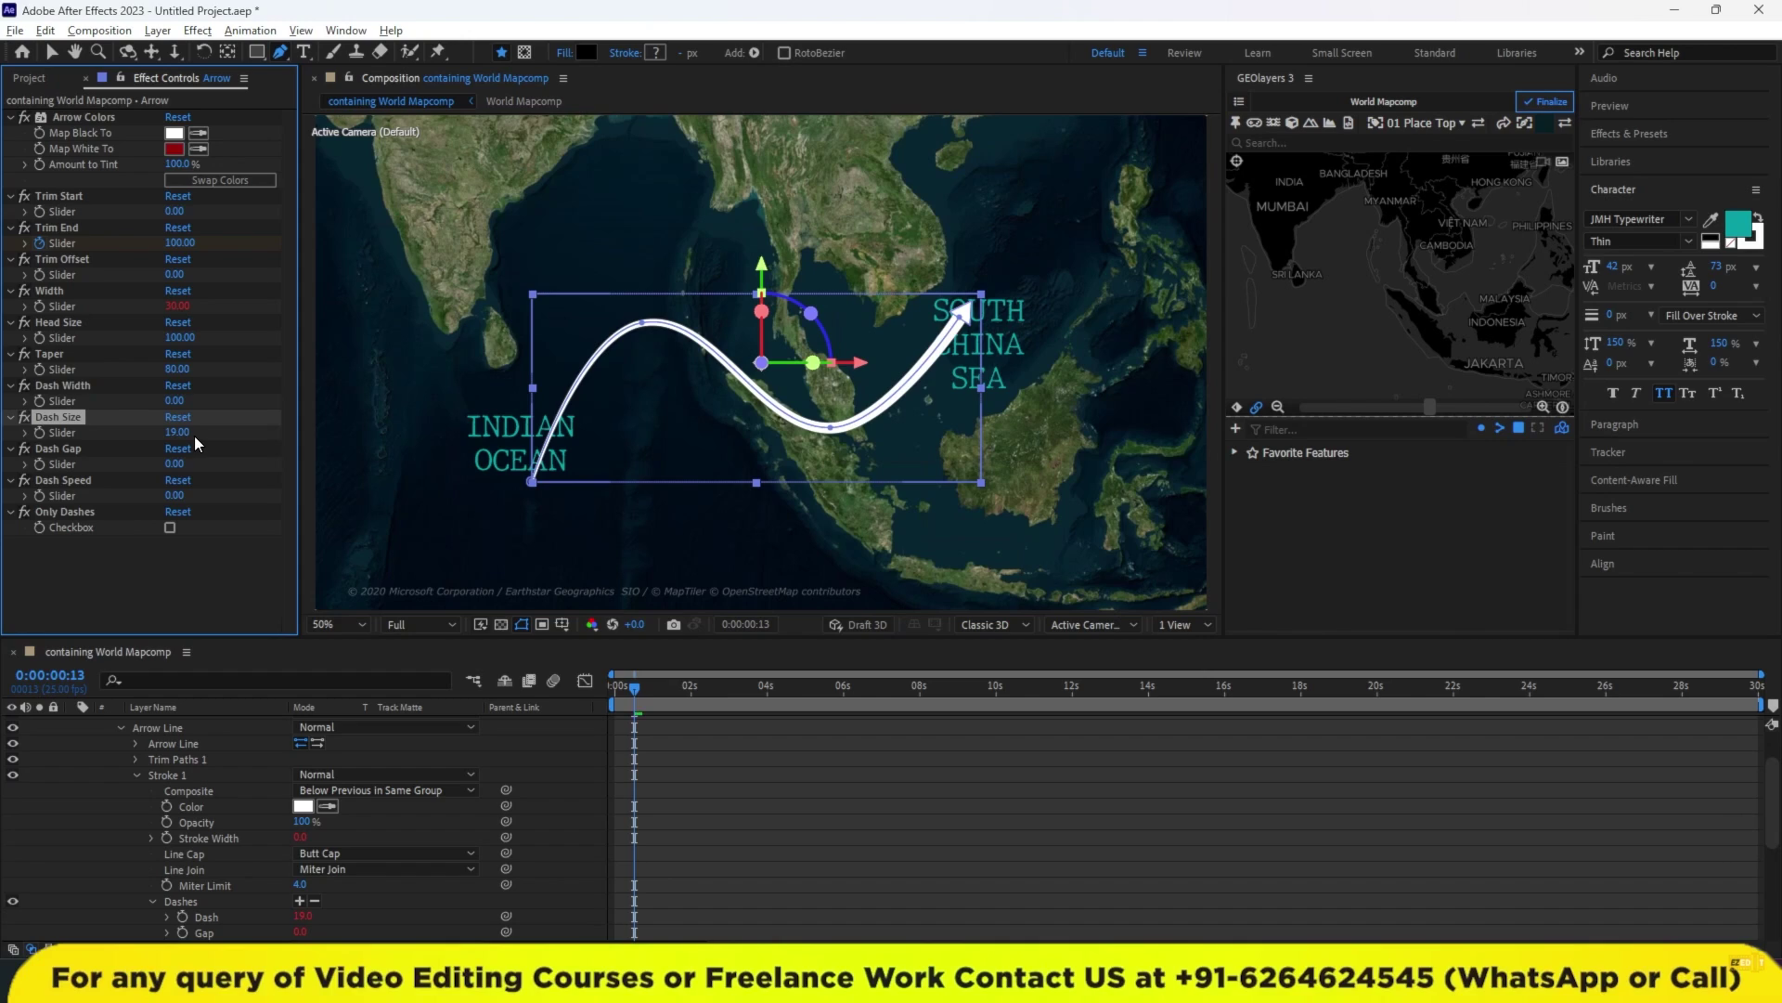
{"action": "left_click_drag", "start_coordinate": [173, 401], "coordinate": [212, 403]}
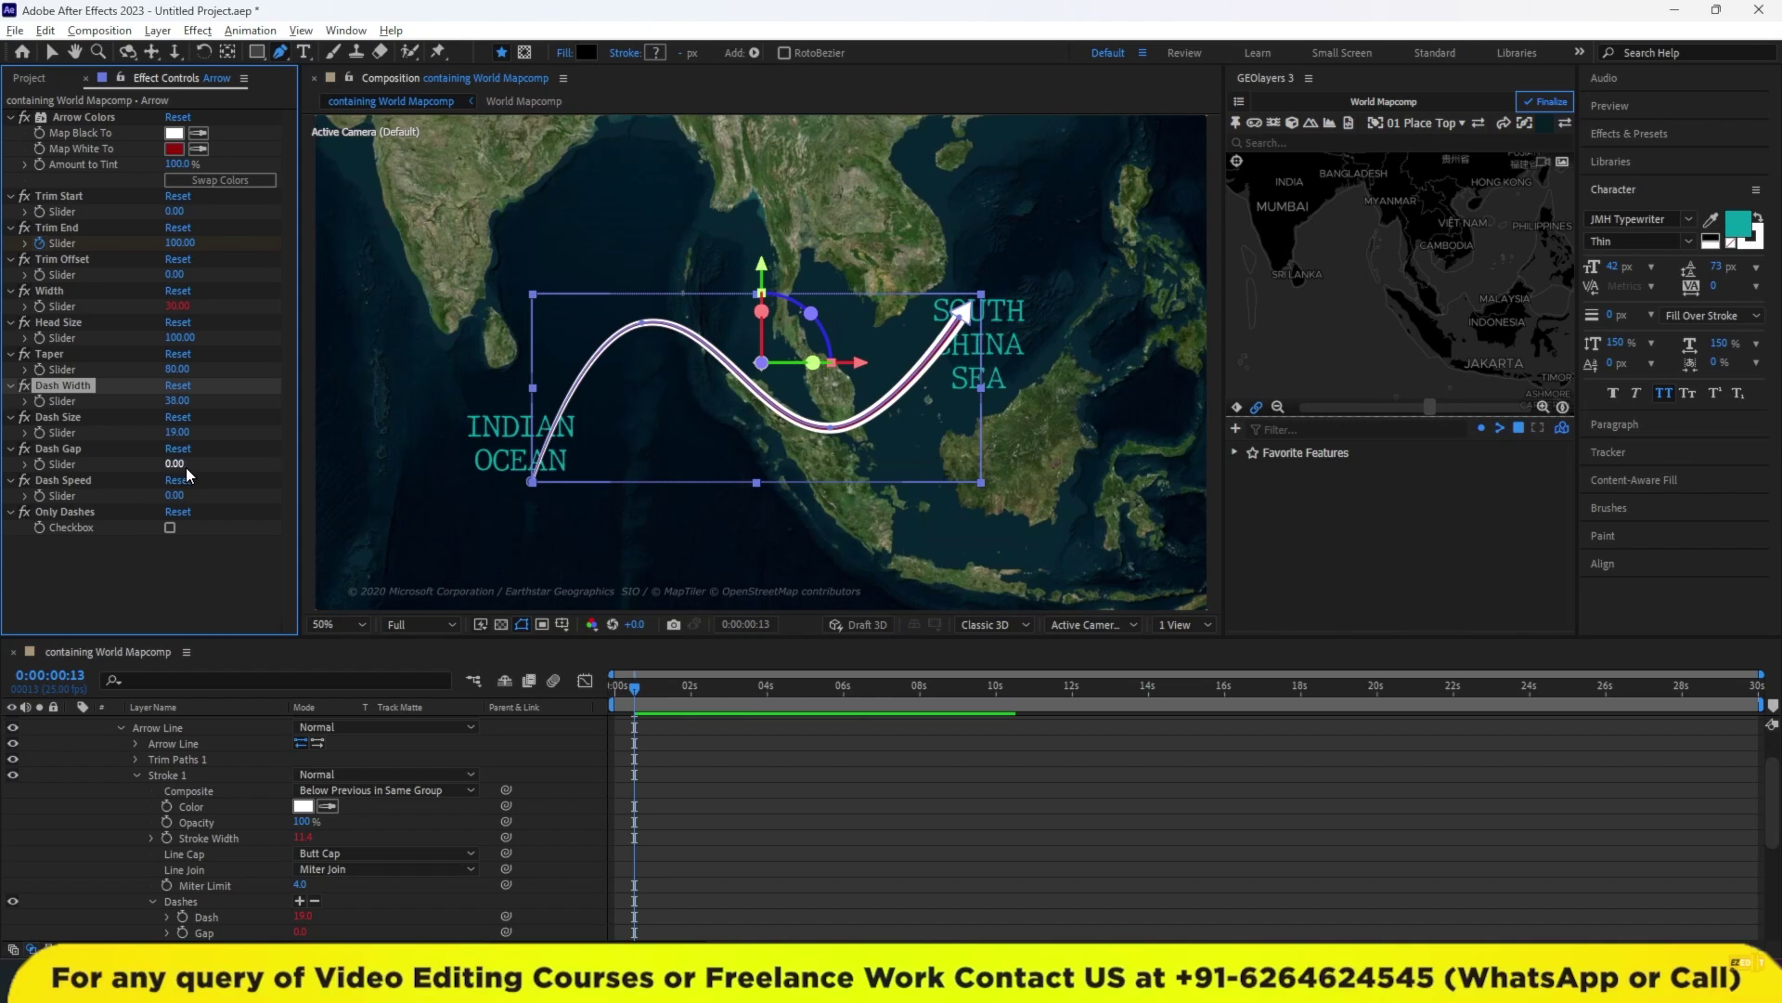
{"action": "left_click_drag", "start_coordinate": [174, 464], "coordinate": [187, 463]}
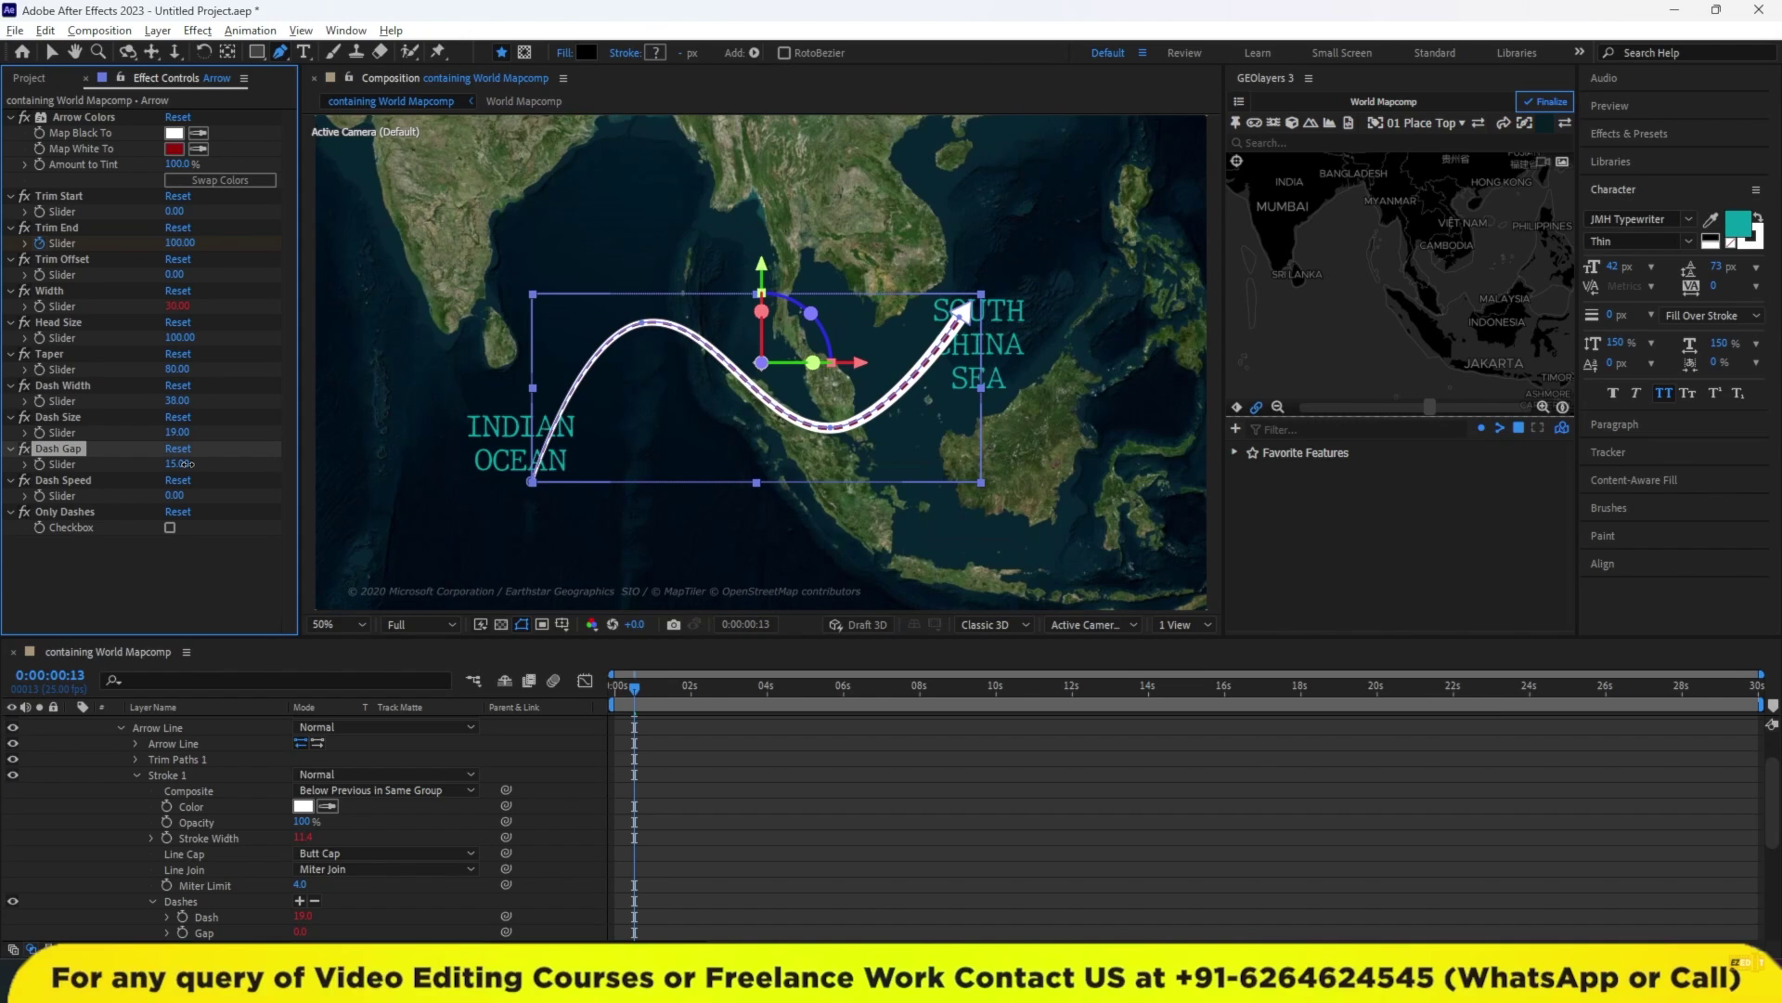
{"action": "left_click", "coordinate": [737, 774]}
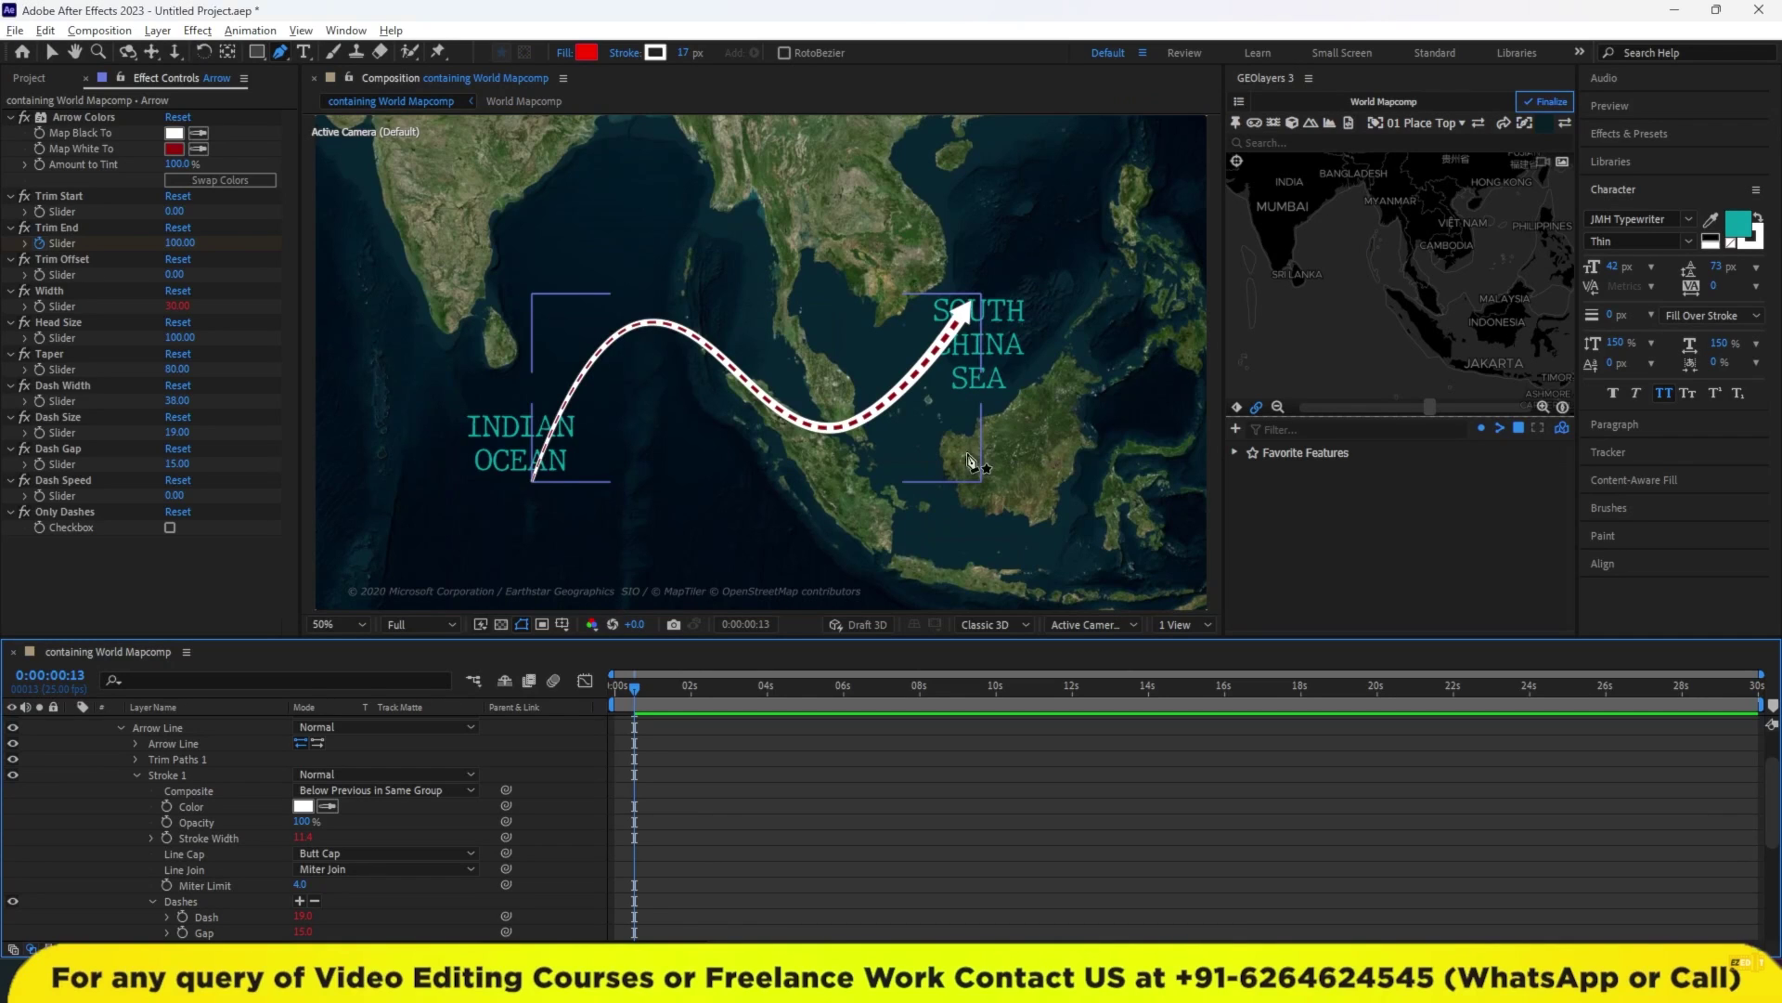
{"action": "left_click_drag", "start_coordinate": [657, 694], "coordinate": [605, 692]}
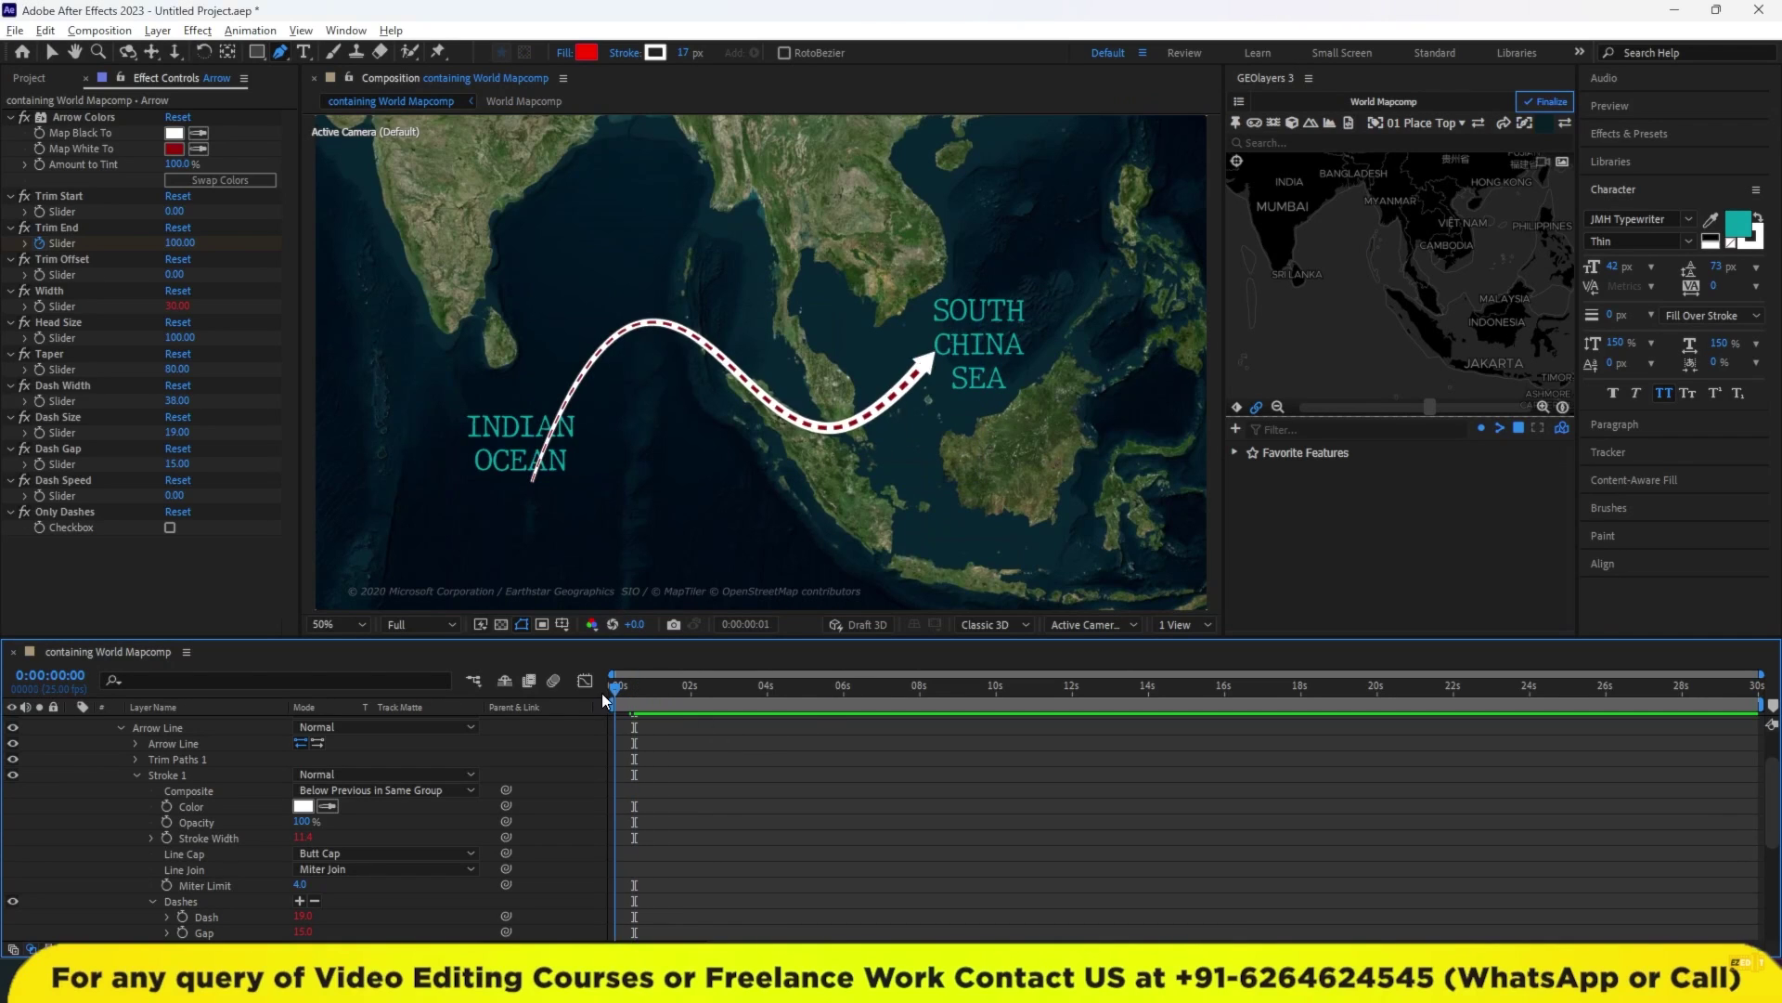
Preview the arrow drawing itself on from the first frame, then stop on the arrow layer.
{"action": "key", "text": "space"}
{"action": "key", "text": "space"}
{"action": "scroll", "coordinate": [695, 768], "scroll_direction": "up", "scroll_amount": 2}
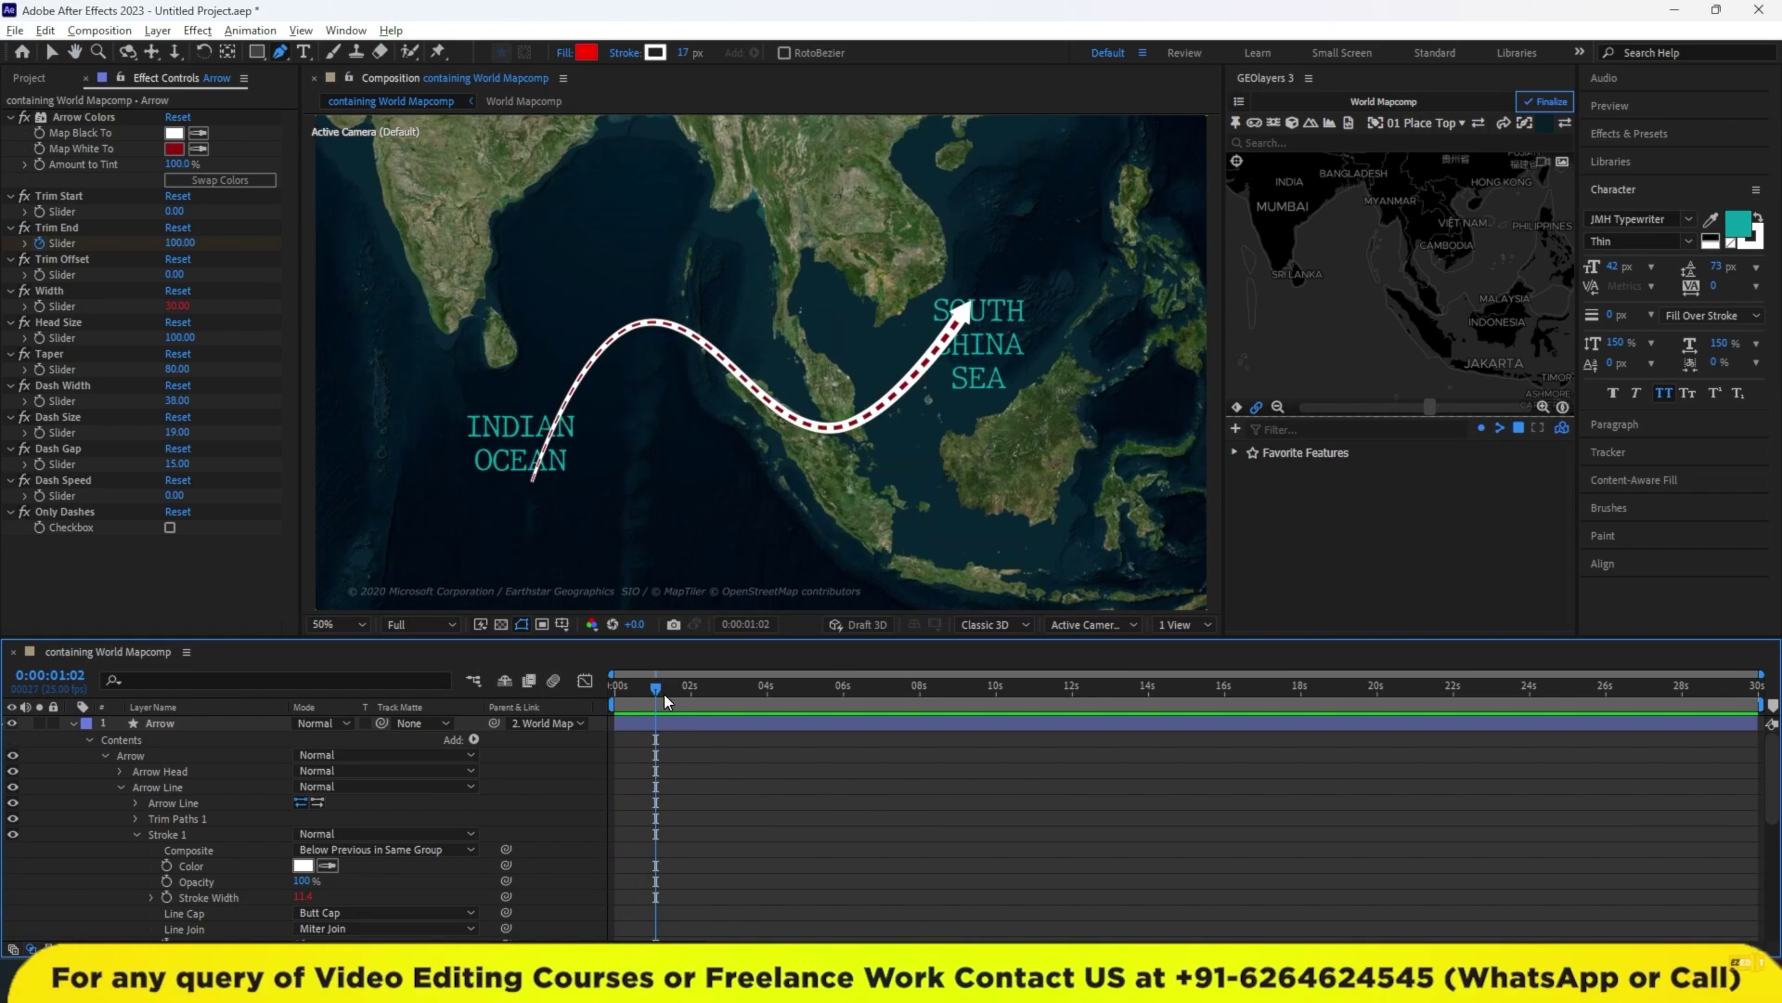
{"action": "left_click_drag", "start_coordinate": [665, 694], "coordinate": [610, 693]}
{"action": "key", "text": "space"}
{"action": "left_click", "coordinate": [682, 723]}
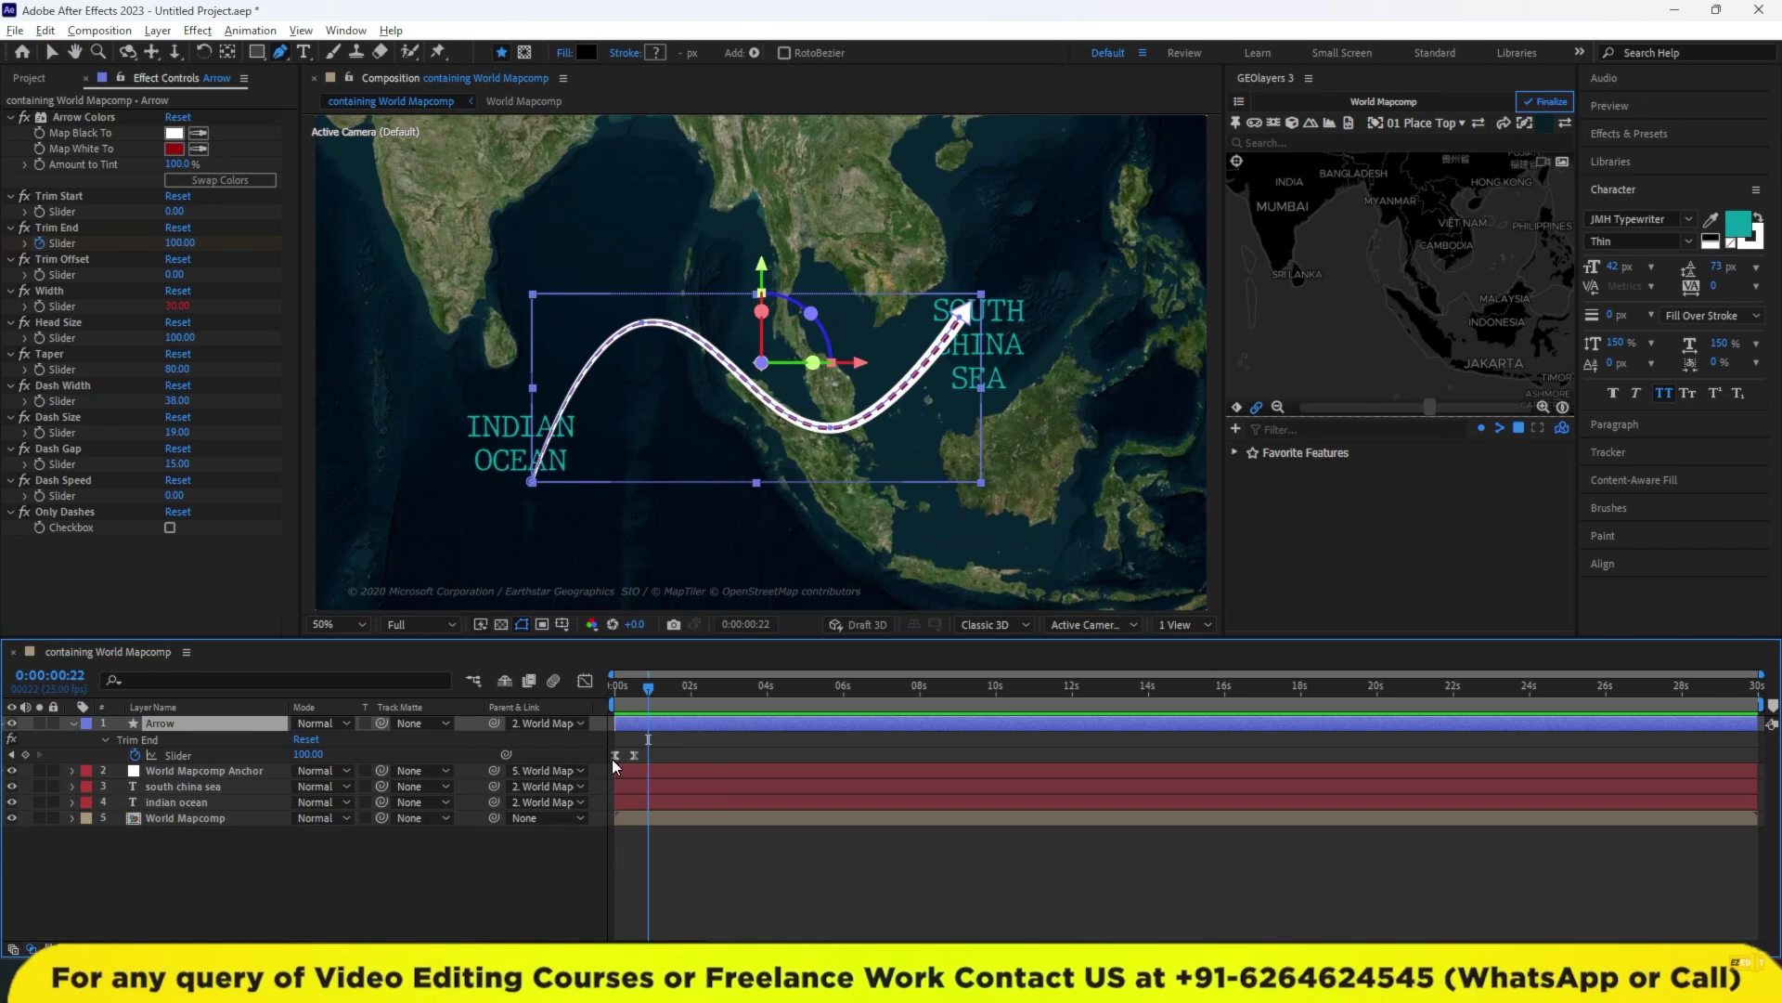
Retime the Trim End end keyframe to about two seconds (0:00:01:24) and replay the draw-on.
{"action": "left_click", "coordinate": [689, 696]}
{"action": "left_click_drag", "start_coordinate": [634, 754], "coordinate": [689, 754]}
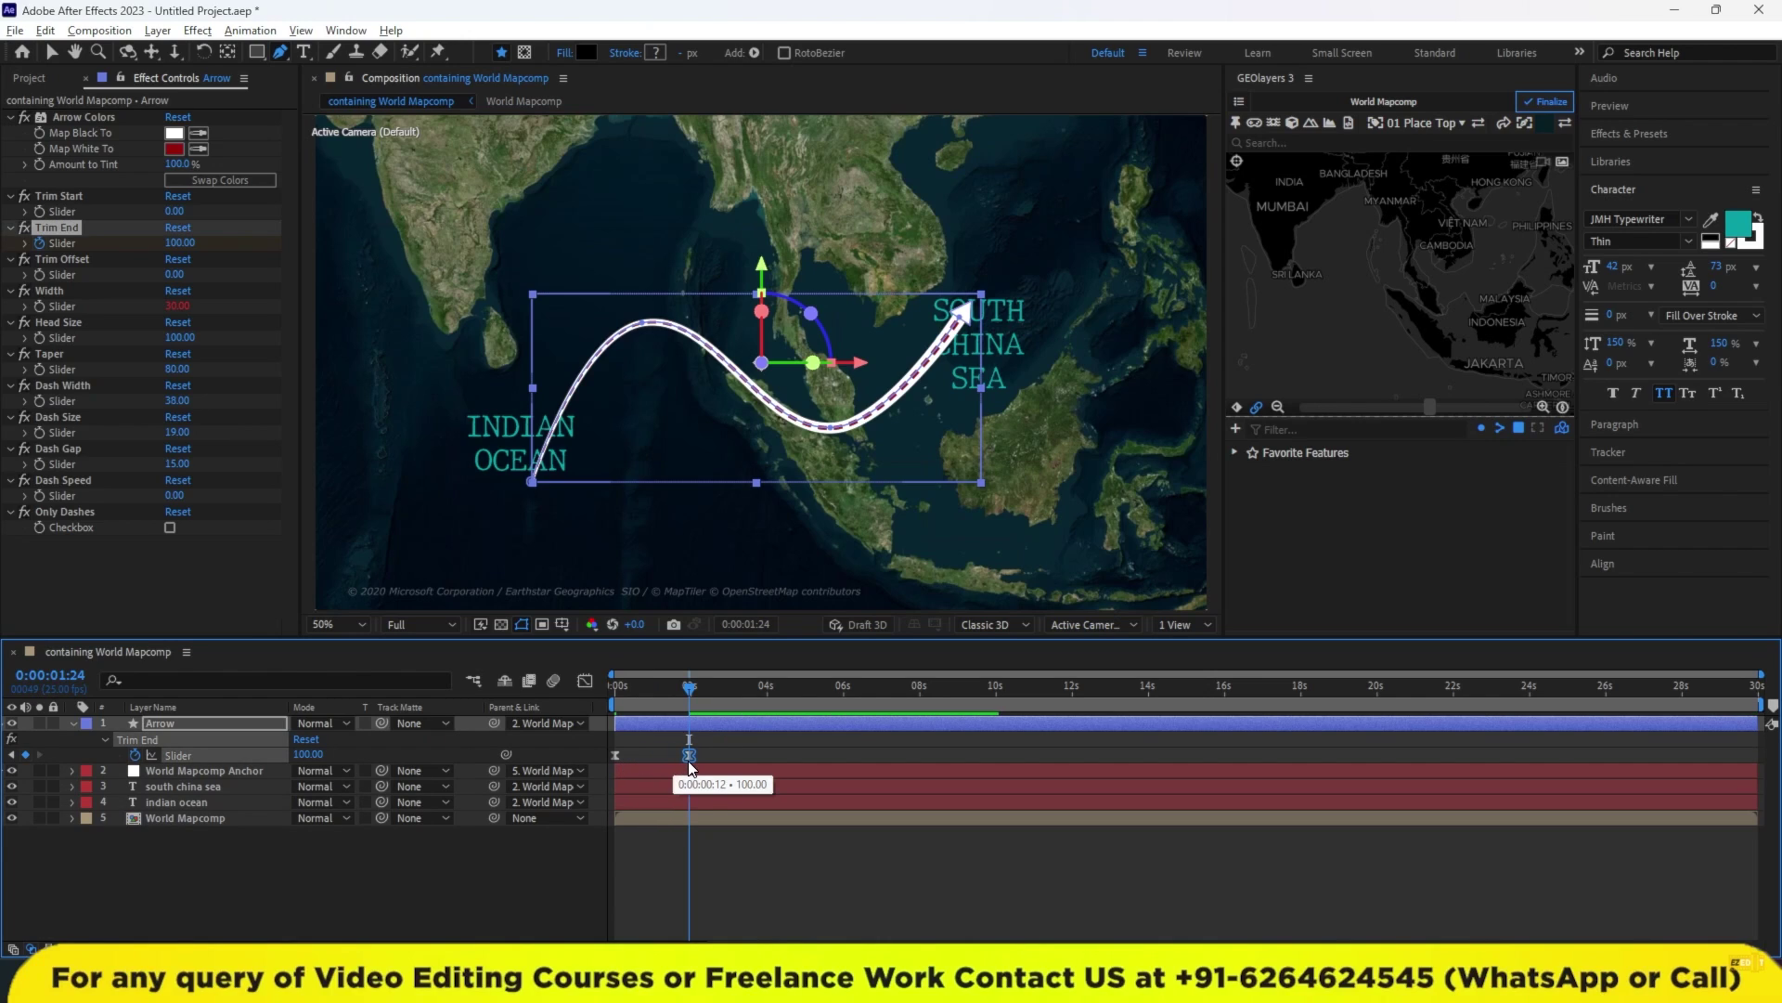
{"action": "key", "text": "Home"}
{"action": "key", "text": "space"}
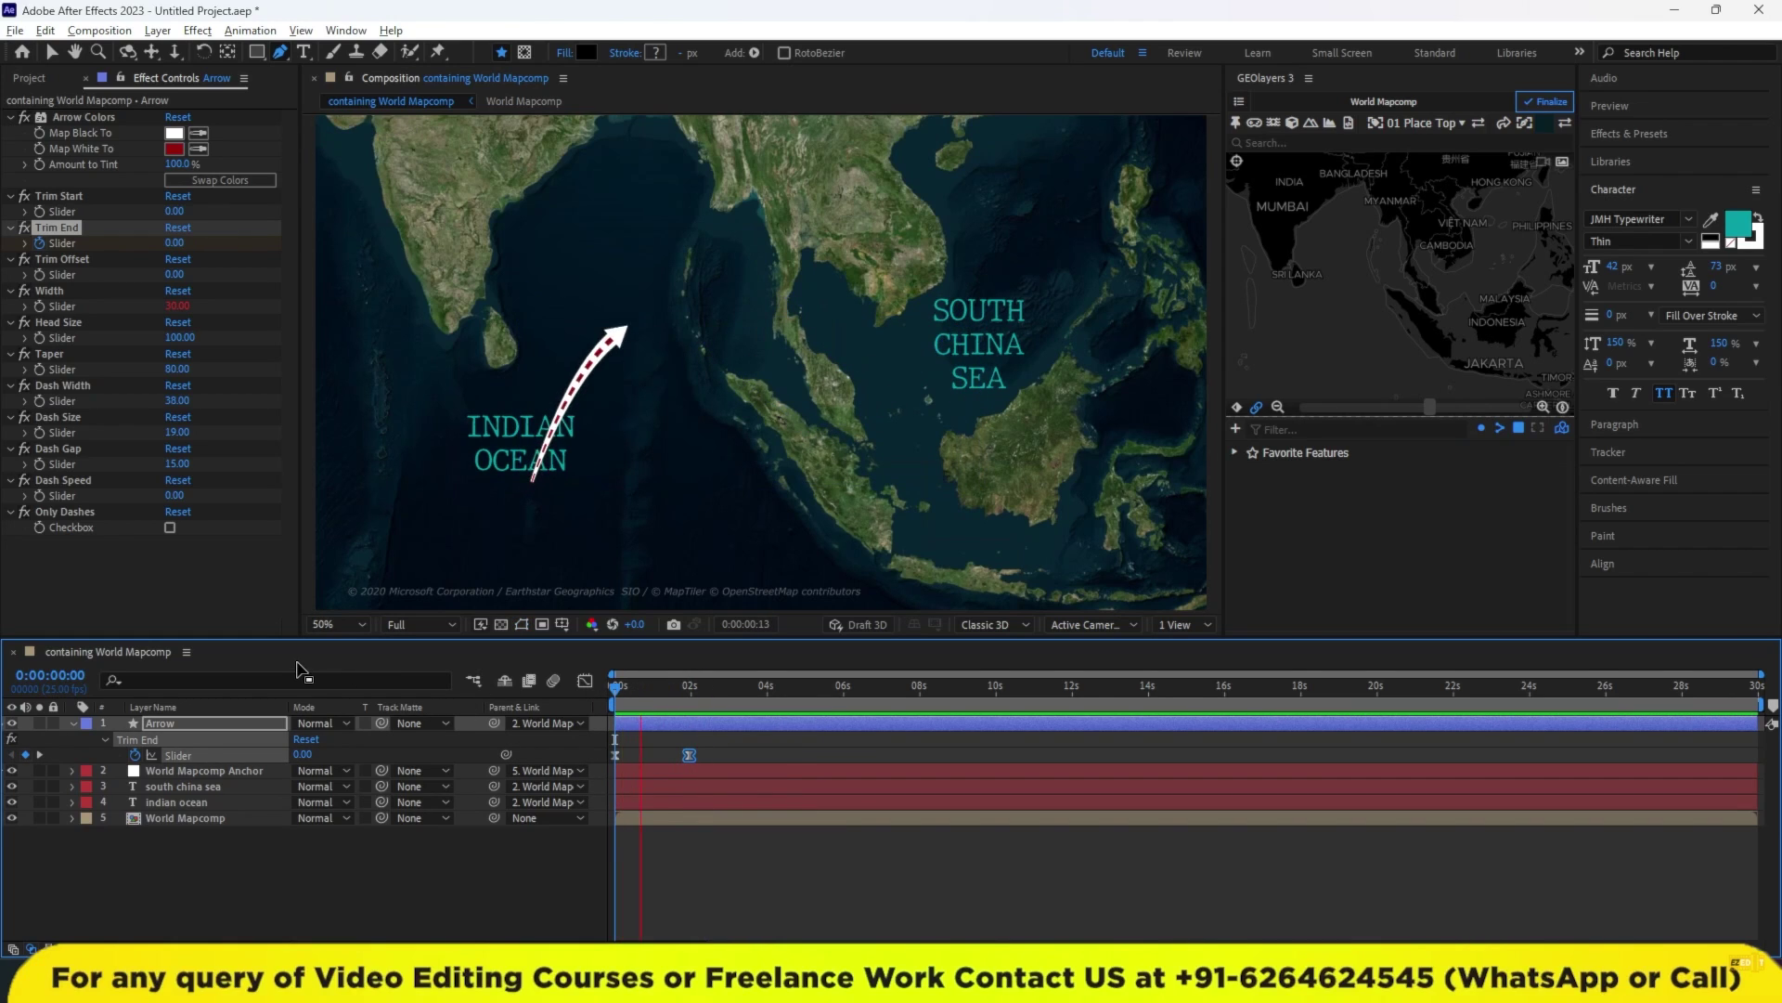
{"action": "left_click", "coordinate": [743, 882]}
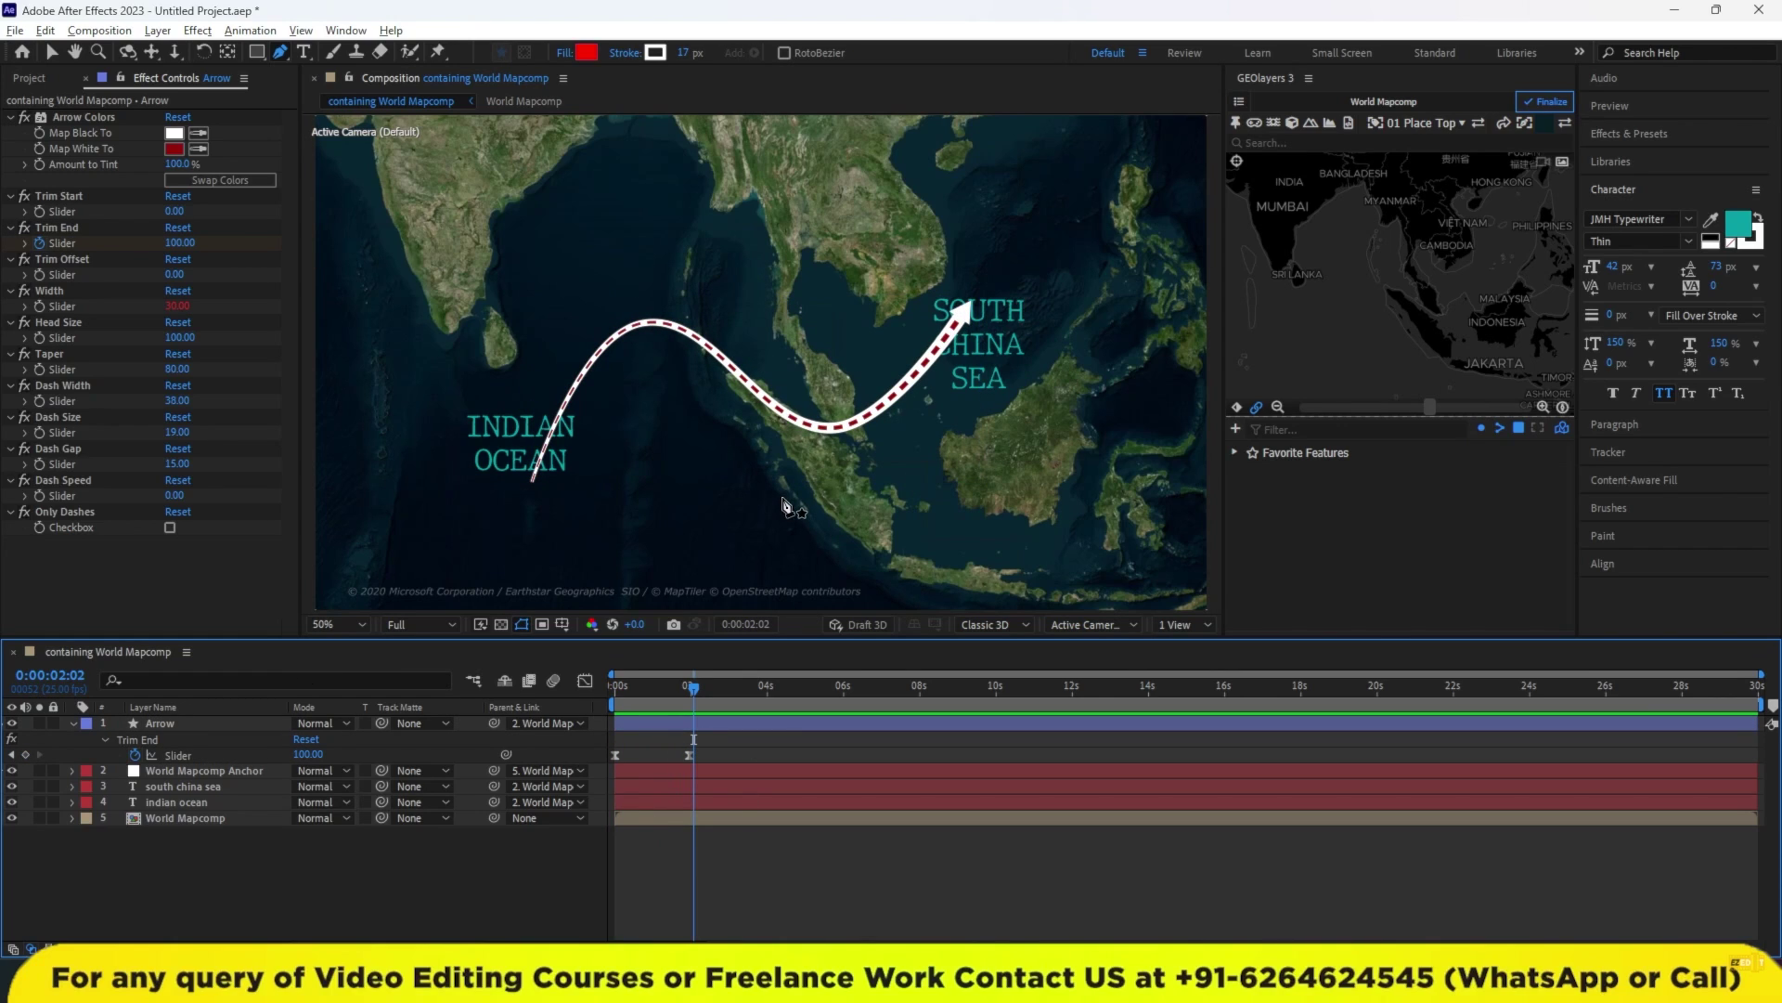
Drag INDIAN OCEAN down-left and SOUTH CHINA SEA up-right, clear of the arrow's ends.
{"action": "left_click", "coordinate": [52, 53]}
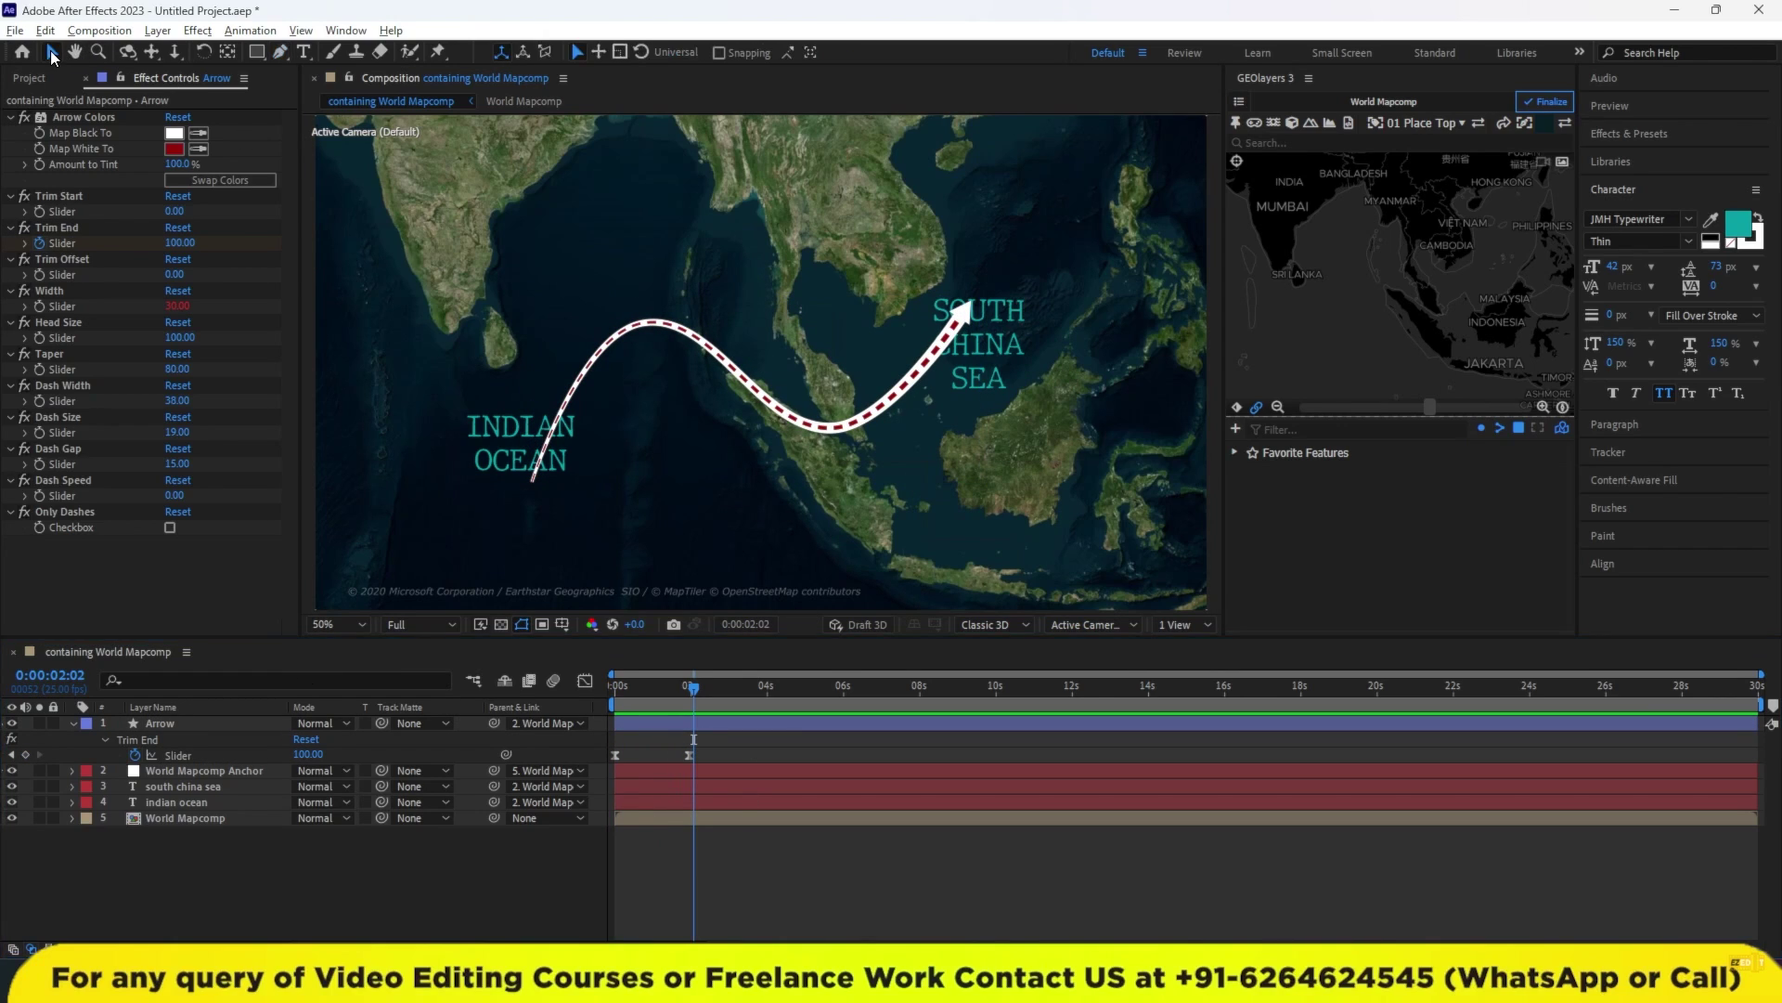
{"action": "left_click", "coordinate": [517, 438]}
{"action": "left_click_drag", "start_coordinate": [492, 438], "coordinate": [450, 466]}
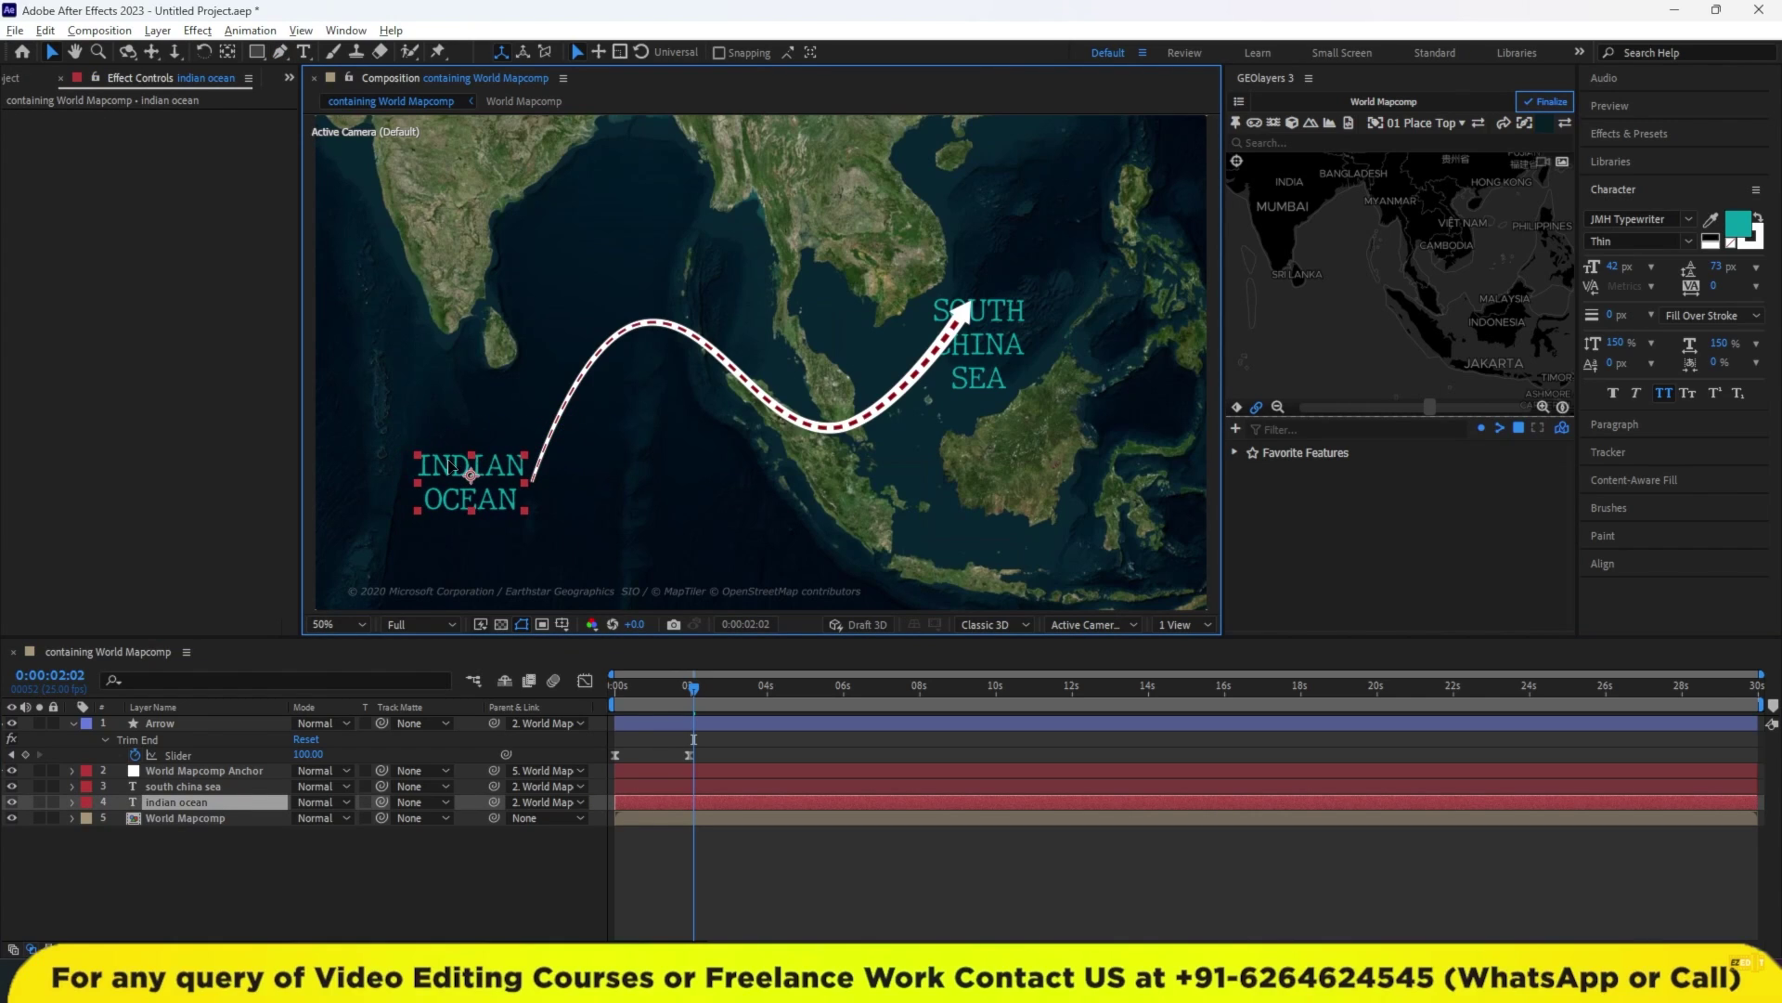
{"action": "mouse_move", "coordinate": [993, 353]}
{"action": "left_mouse_down"}
{"action": "mouse_move", "coordinate": [1049, 319]}
{"action": "mouse_move", "coordinate": [1038, 308]}
{"action": "left_mouse_up"}
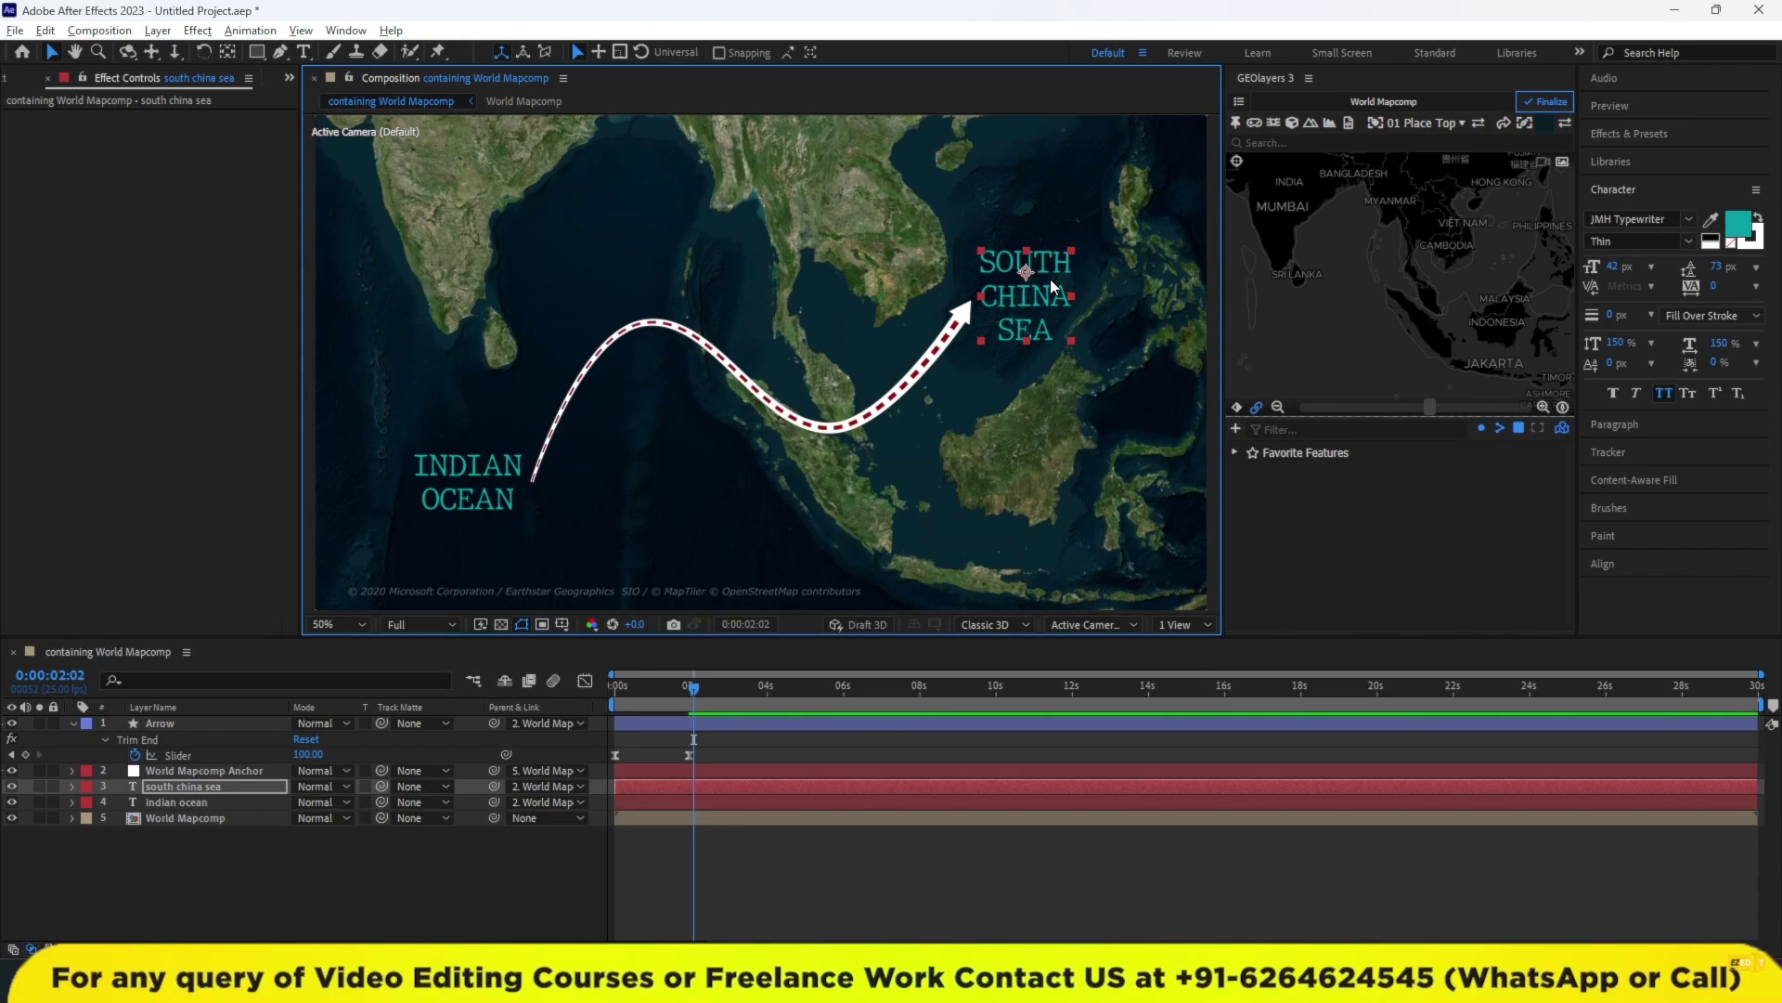
Apply Faux Bold to the INDIAN OCEAN label.
{"action": "left_click", "coordinate": [506, 492]}
{"action": "left_click", "coordinate": [1614, 393]}
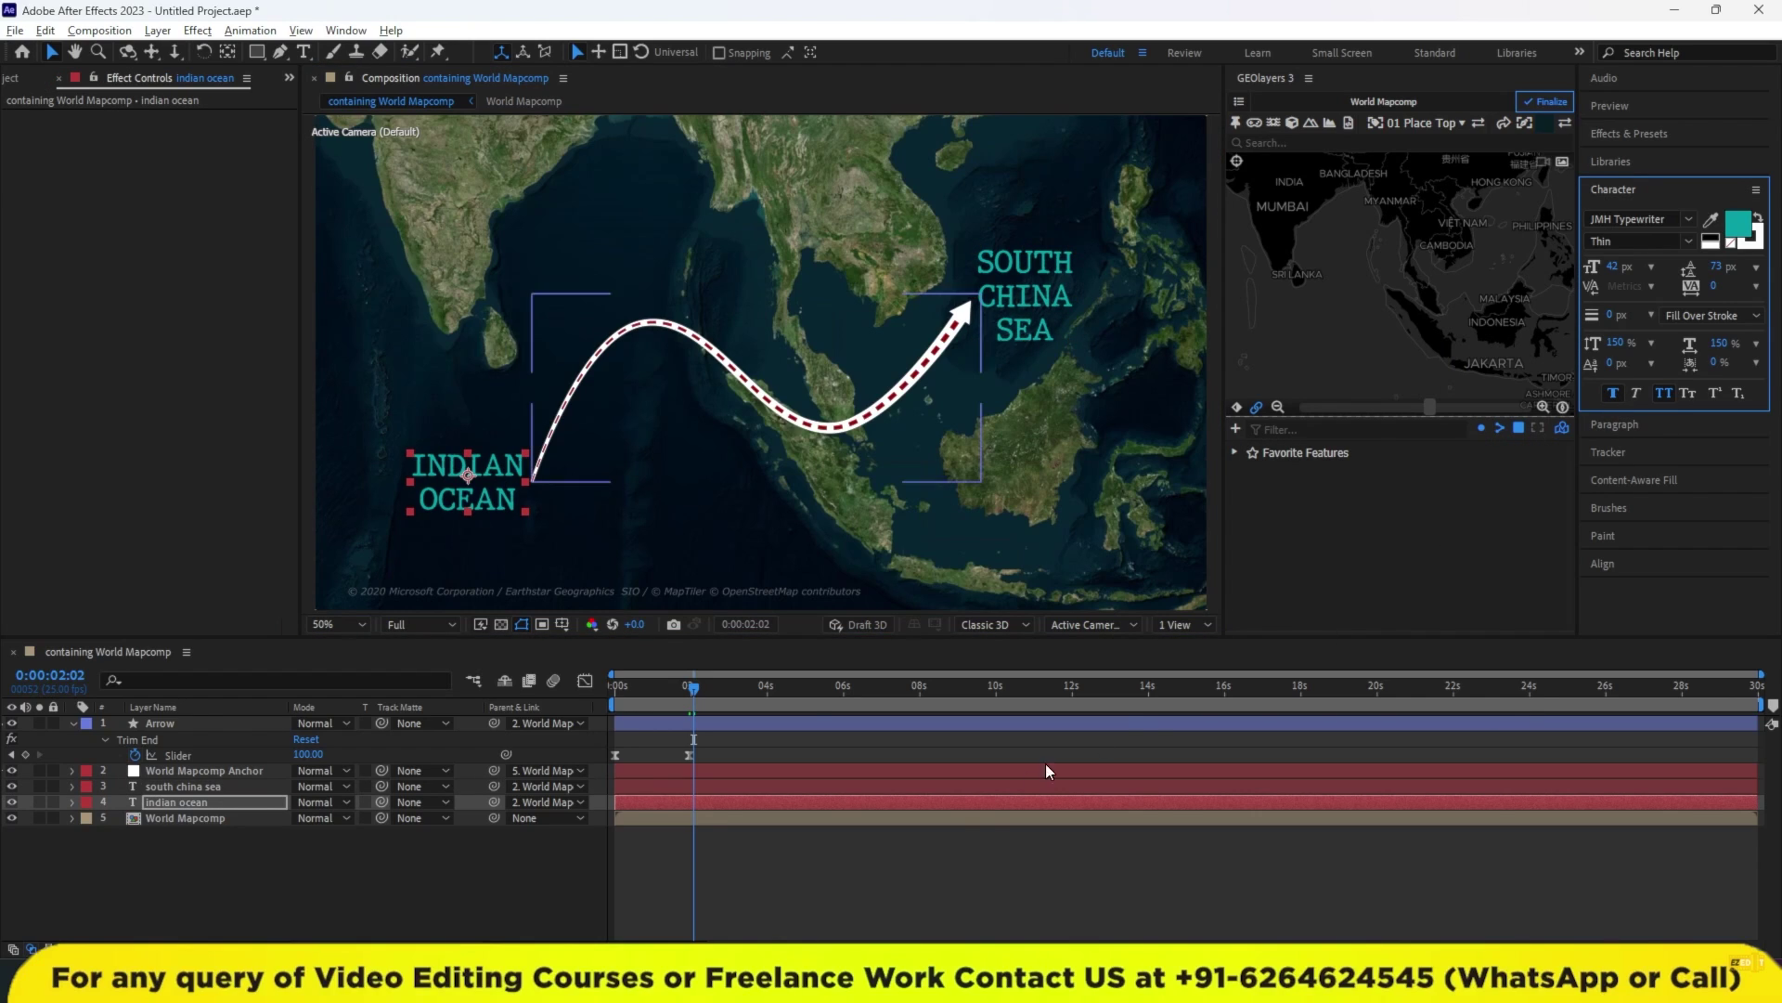
{"action": "left_click", "coordinate": [899, 864]}
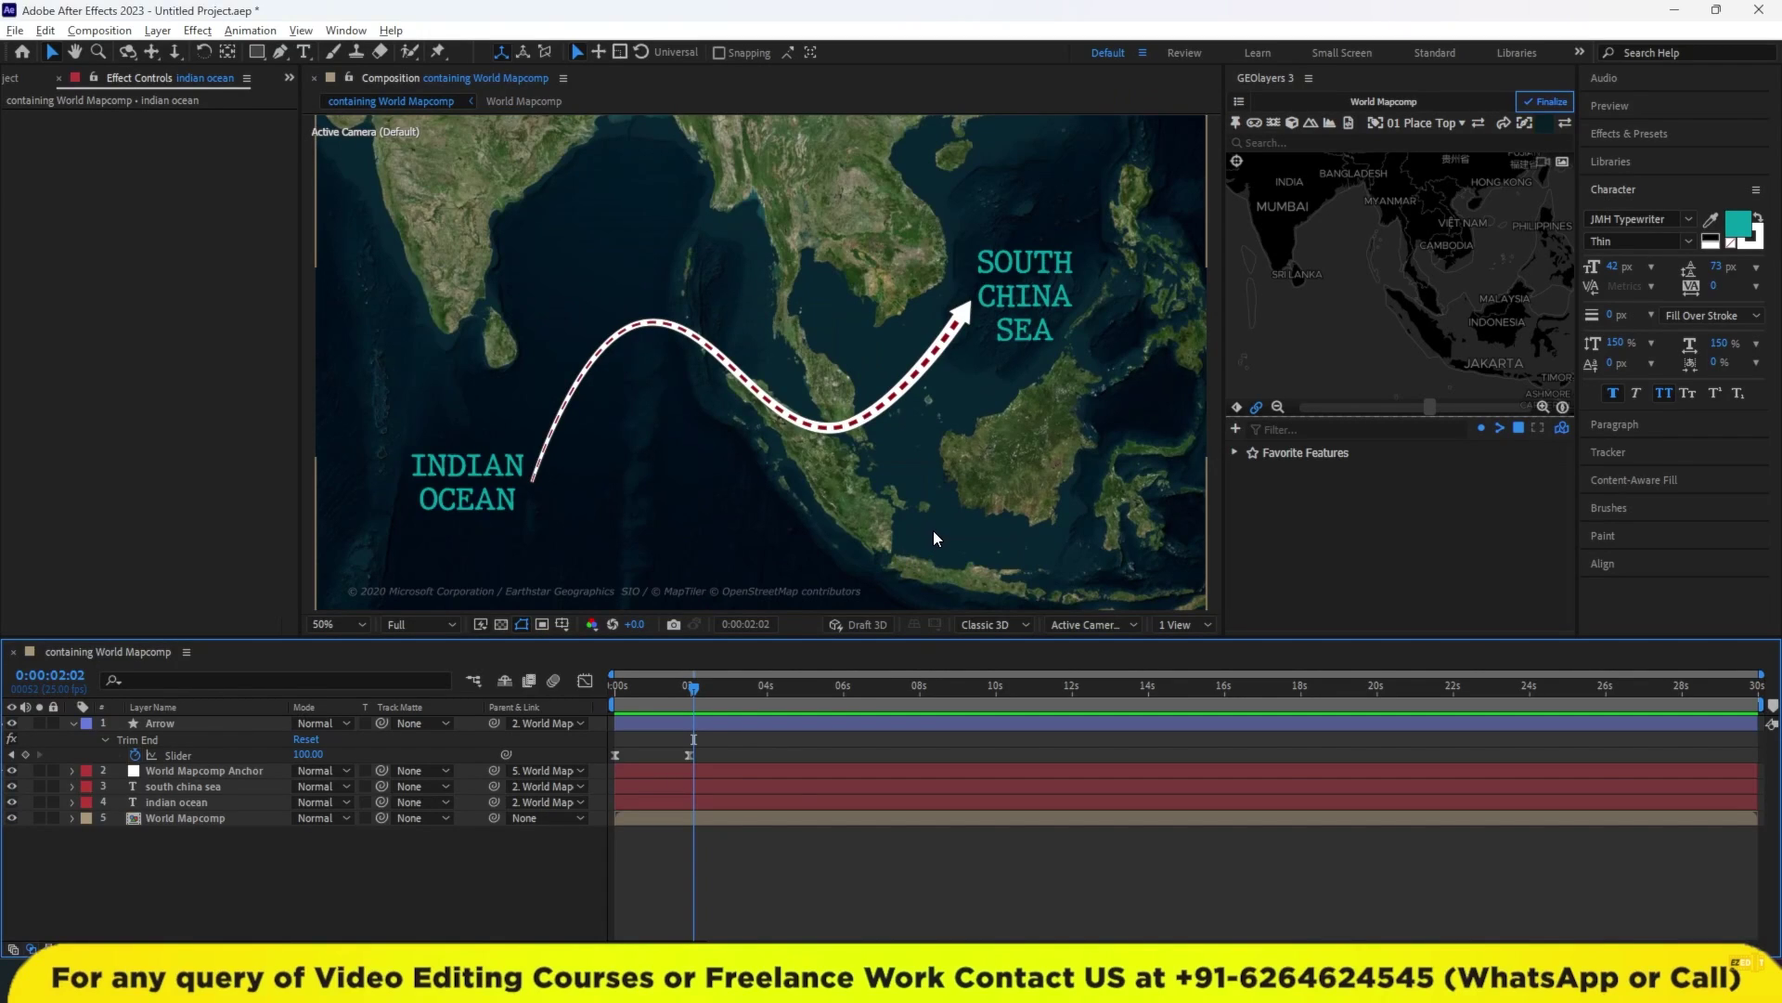
Start a new GEOlayers arrow and undo its stray first segment.
{"action": "left_click", "coordinate": [1503, 125]}
{"action": "left_click", "coordinate": [760, 361]}
{"action": "left_click", "coordinate": [1009, 355]}
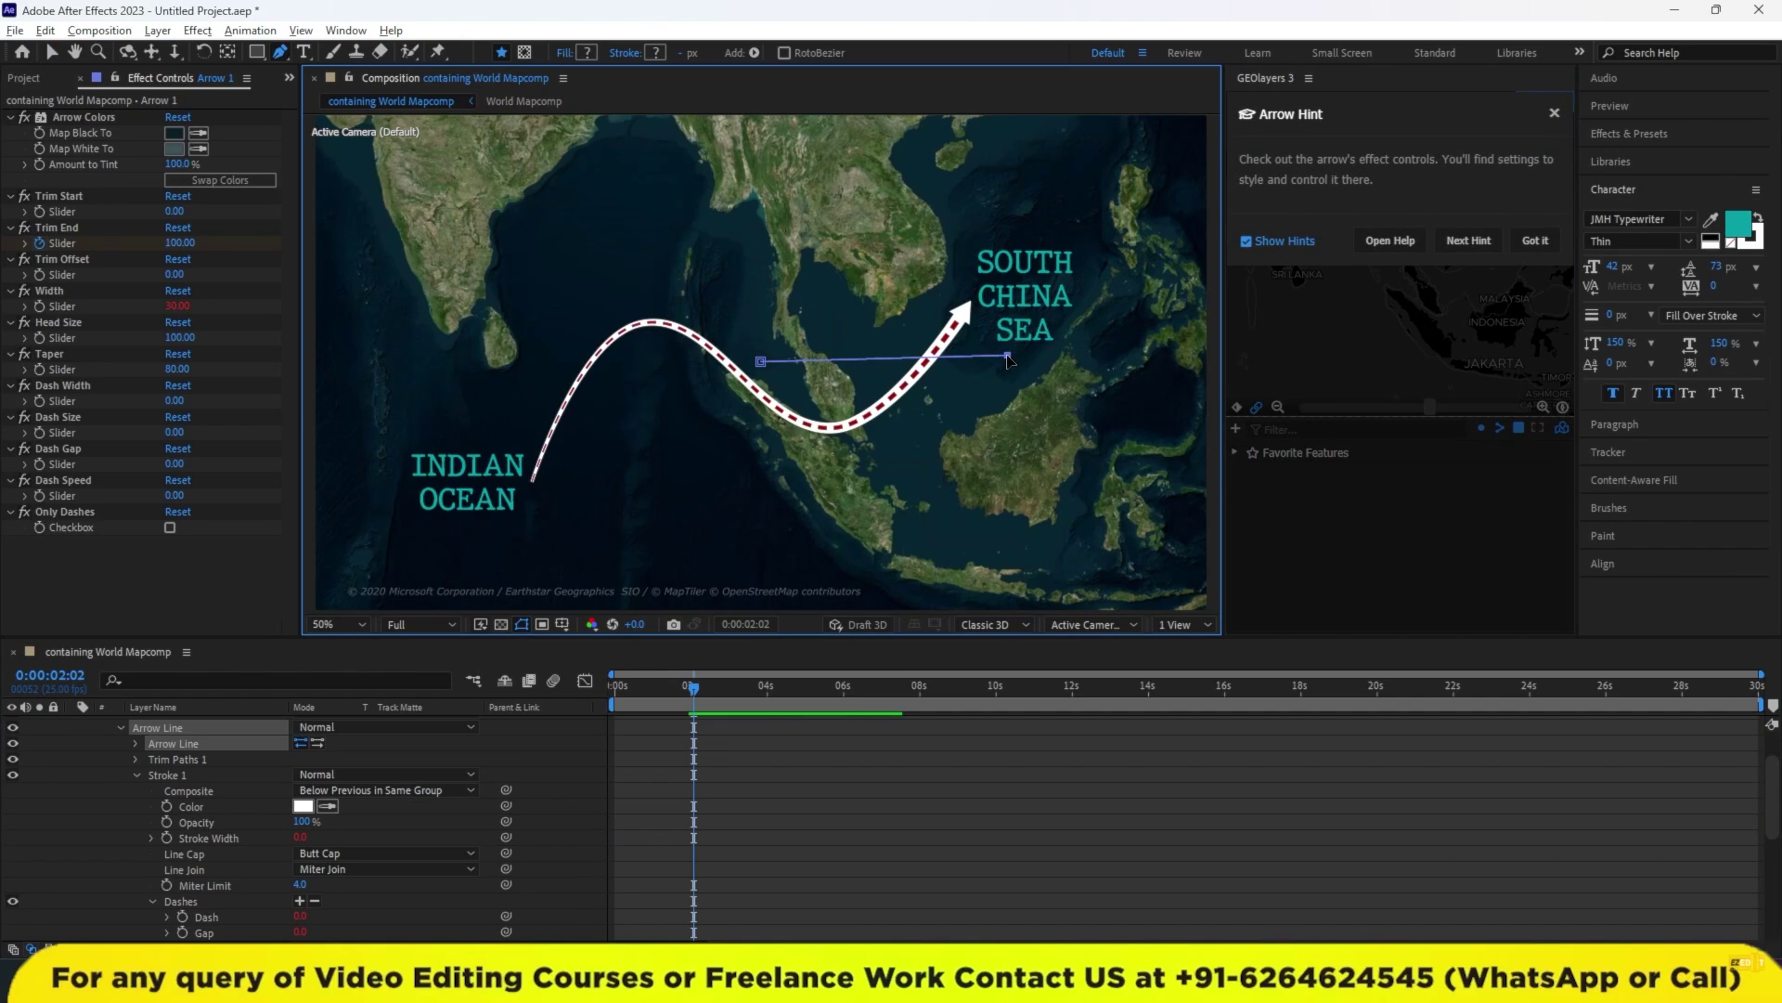
{"action": "key", "text": "ctrl+z"}
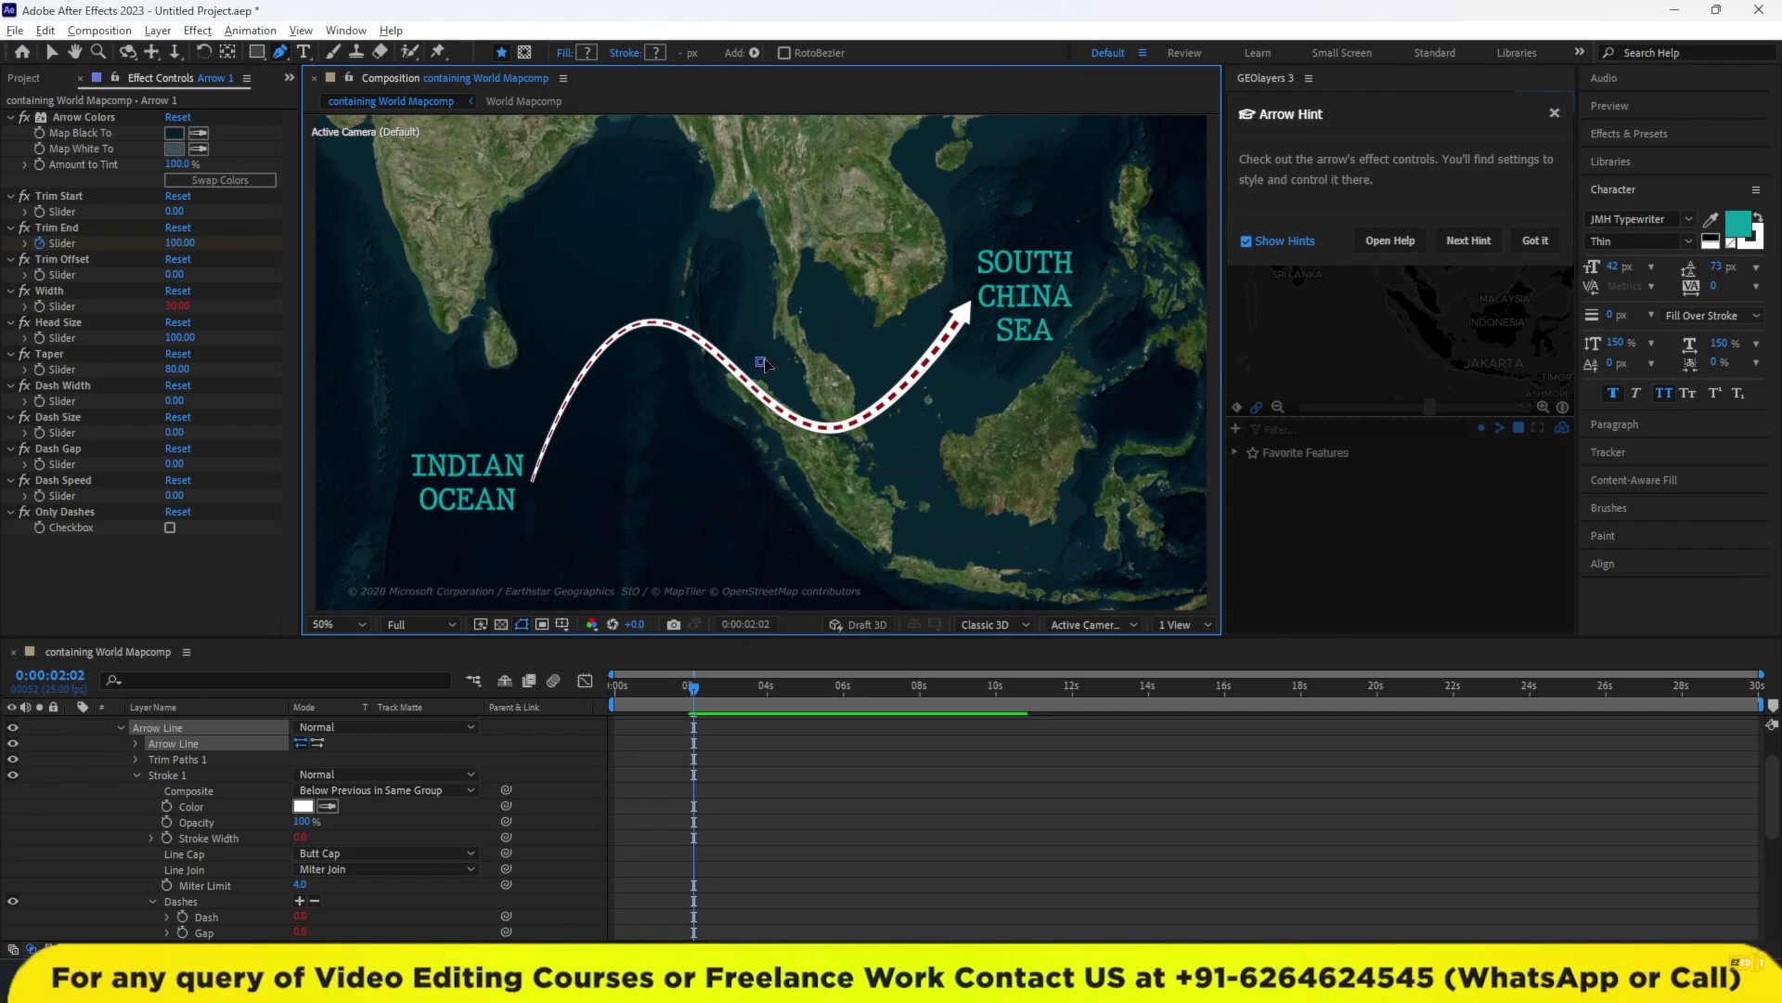
{"action": "key", "text": "ctrl+z"}
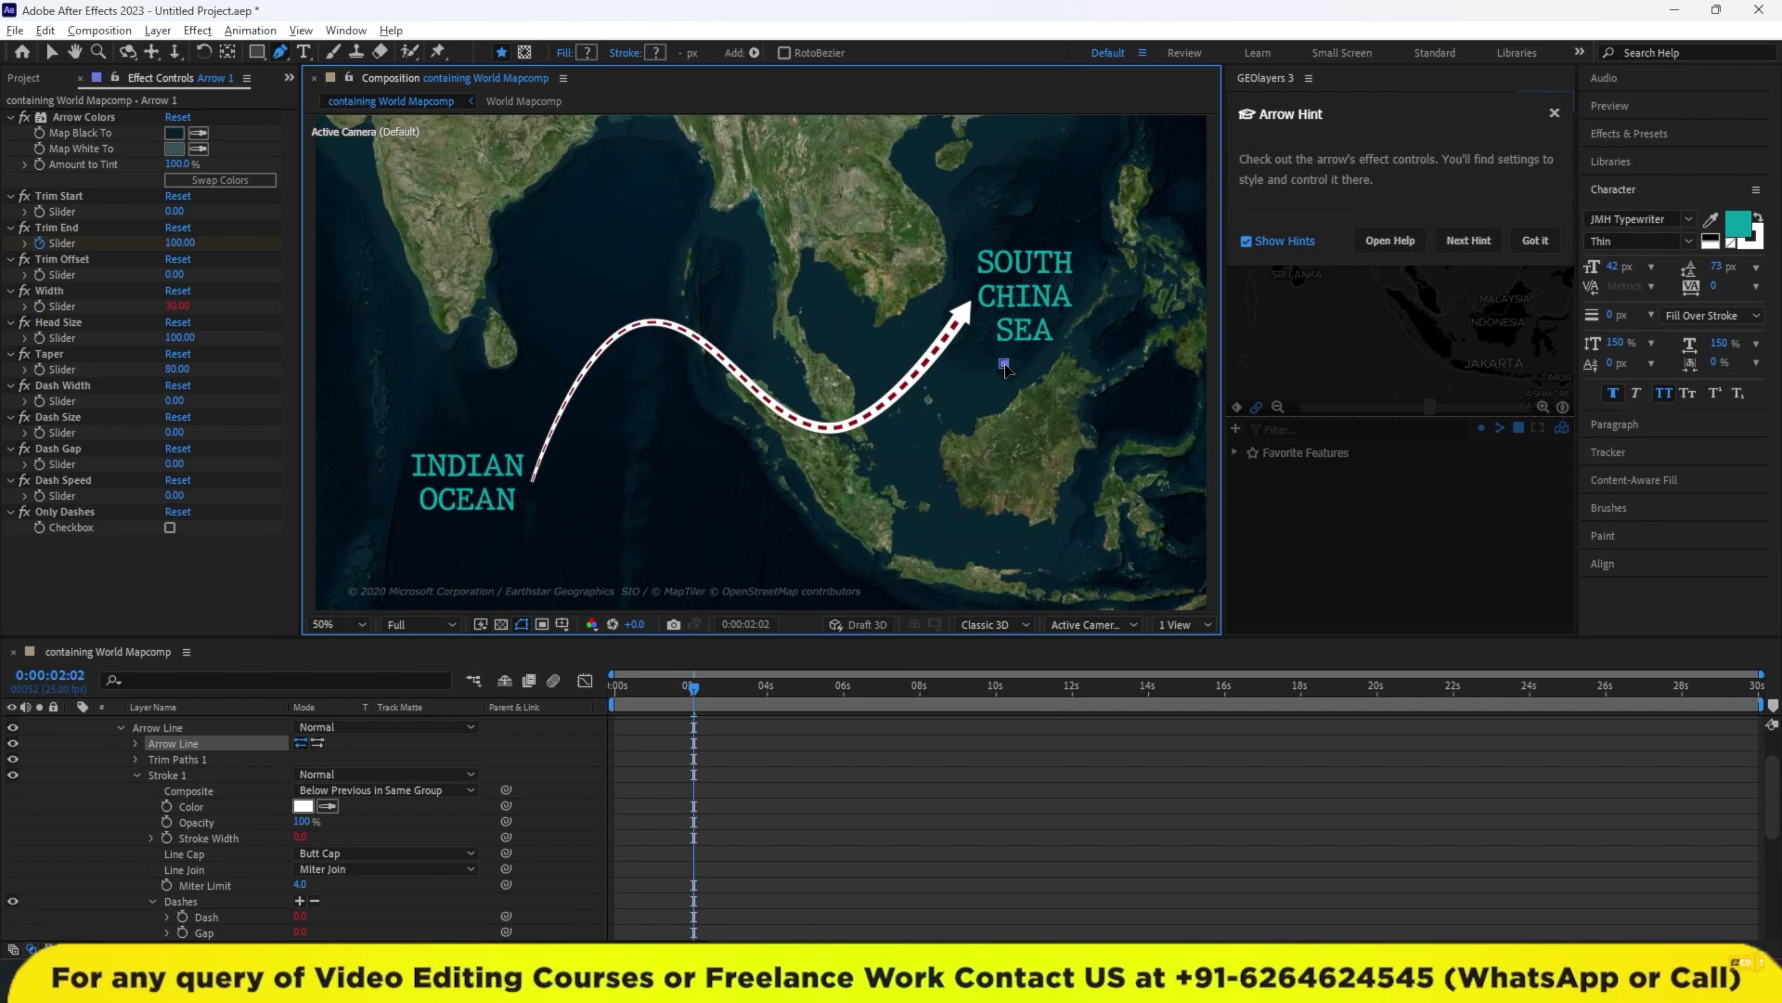
Draw the arrow path southwest past Sumatra and Java, ending west near INDIAN OCEAN.
{"action": "left_click", "coordinate": [923, 446]}
{"action": "left_click", "coordinate": [891, 554]}
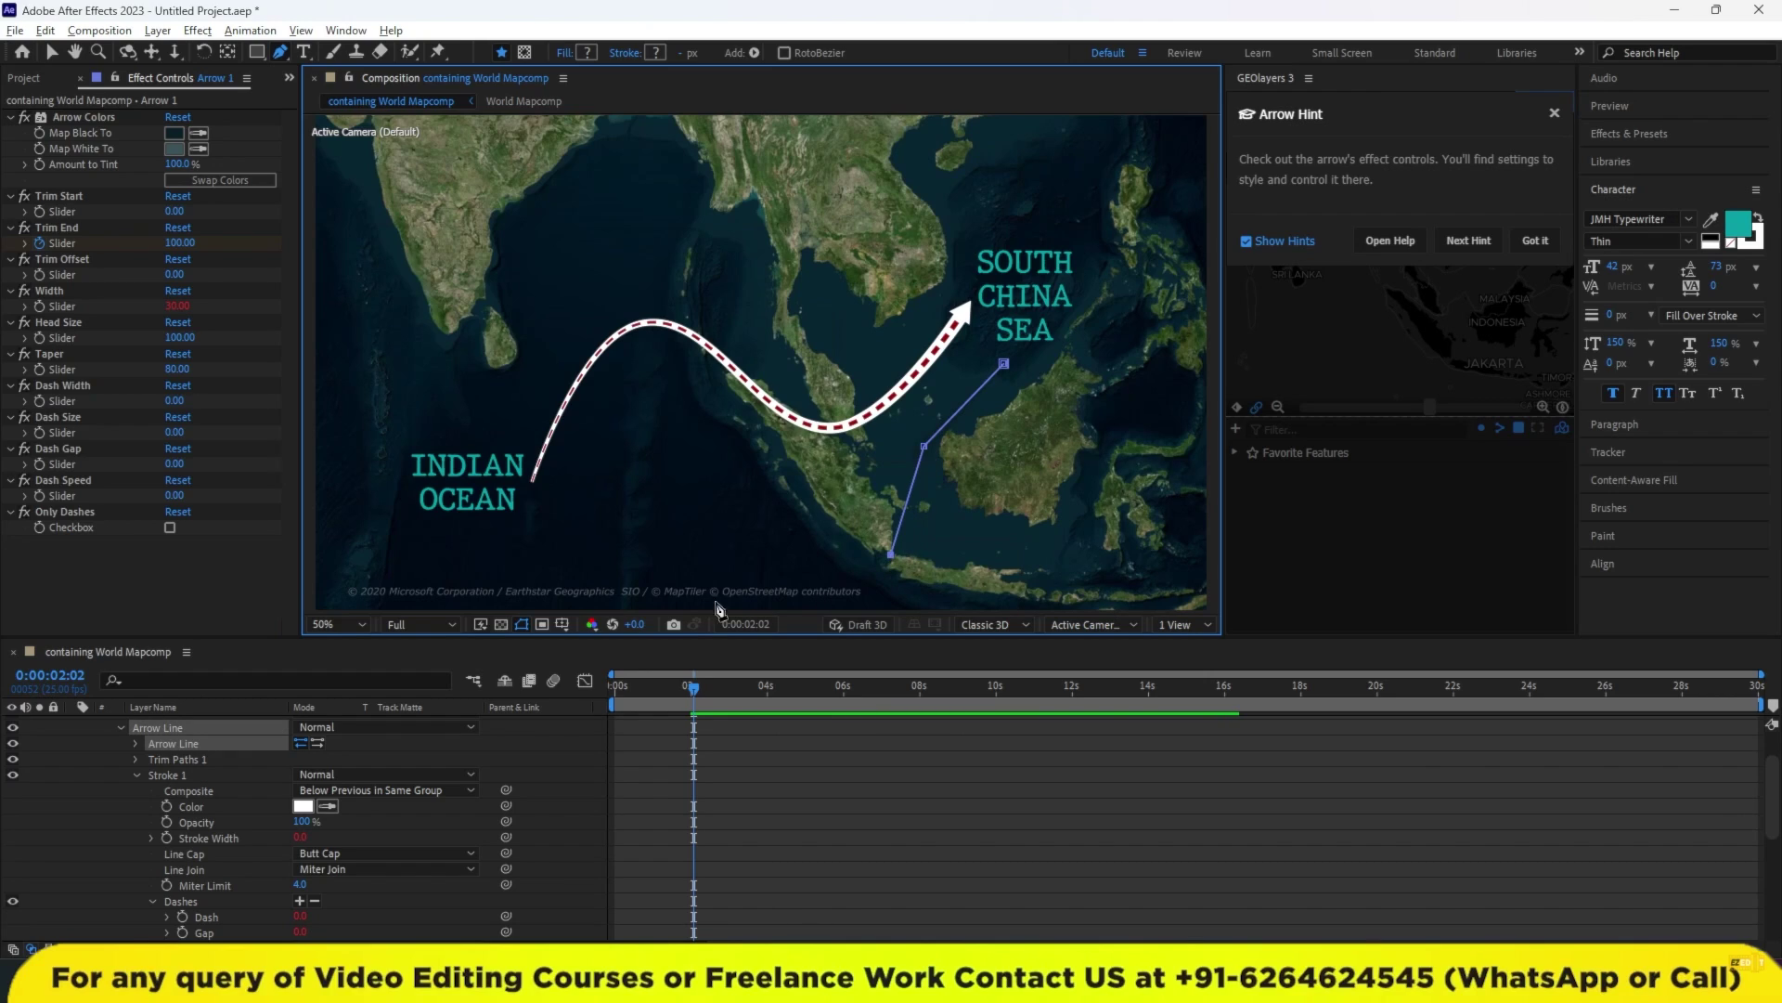
{"action": "left_click", "coordinate": [524, 530]}
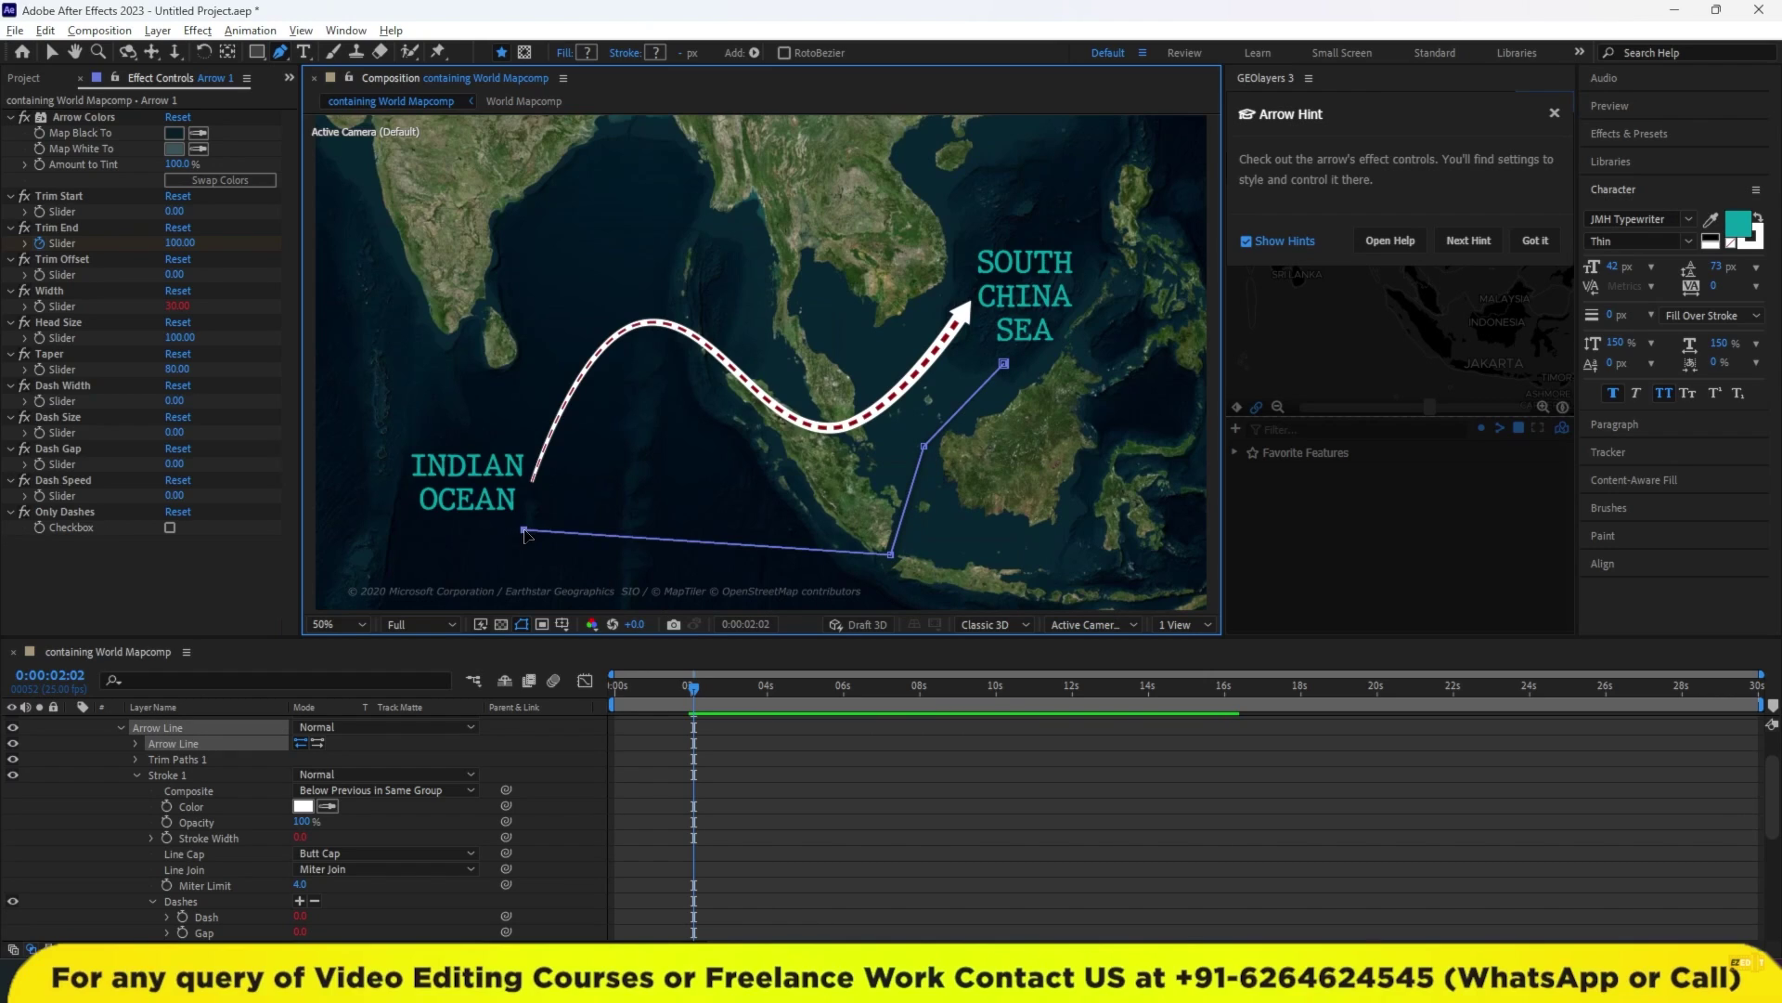
{"action": "left_click", "coordinate": [730, 740]}
{"action": "mouse_move", "coordinate": [694, 687]}
{"action": "left_mouse_down"}
{"action": "mouse_move", "coordinate": [631, 691]}
{"action": "mouse_move", "coordinate": [668, 689]}
{"action": "left_mouse_up"}
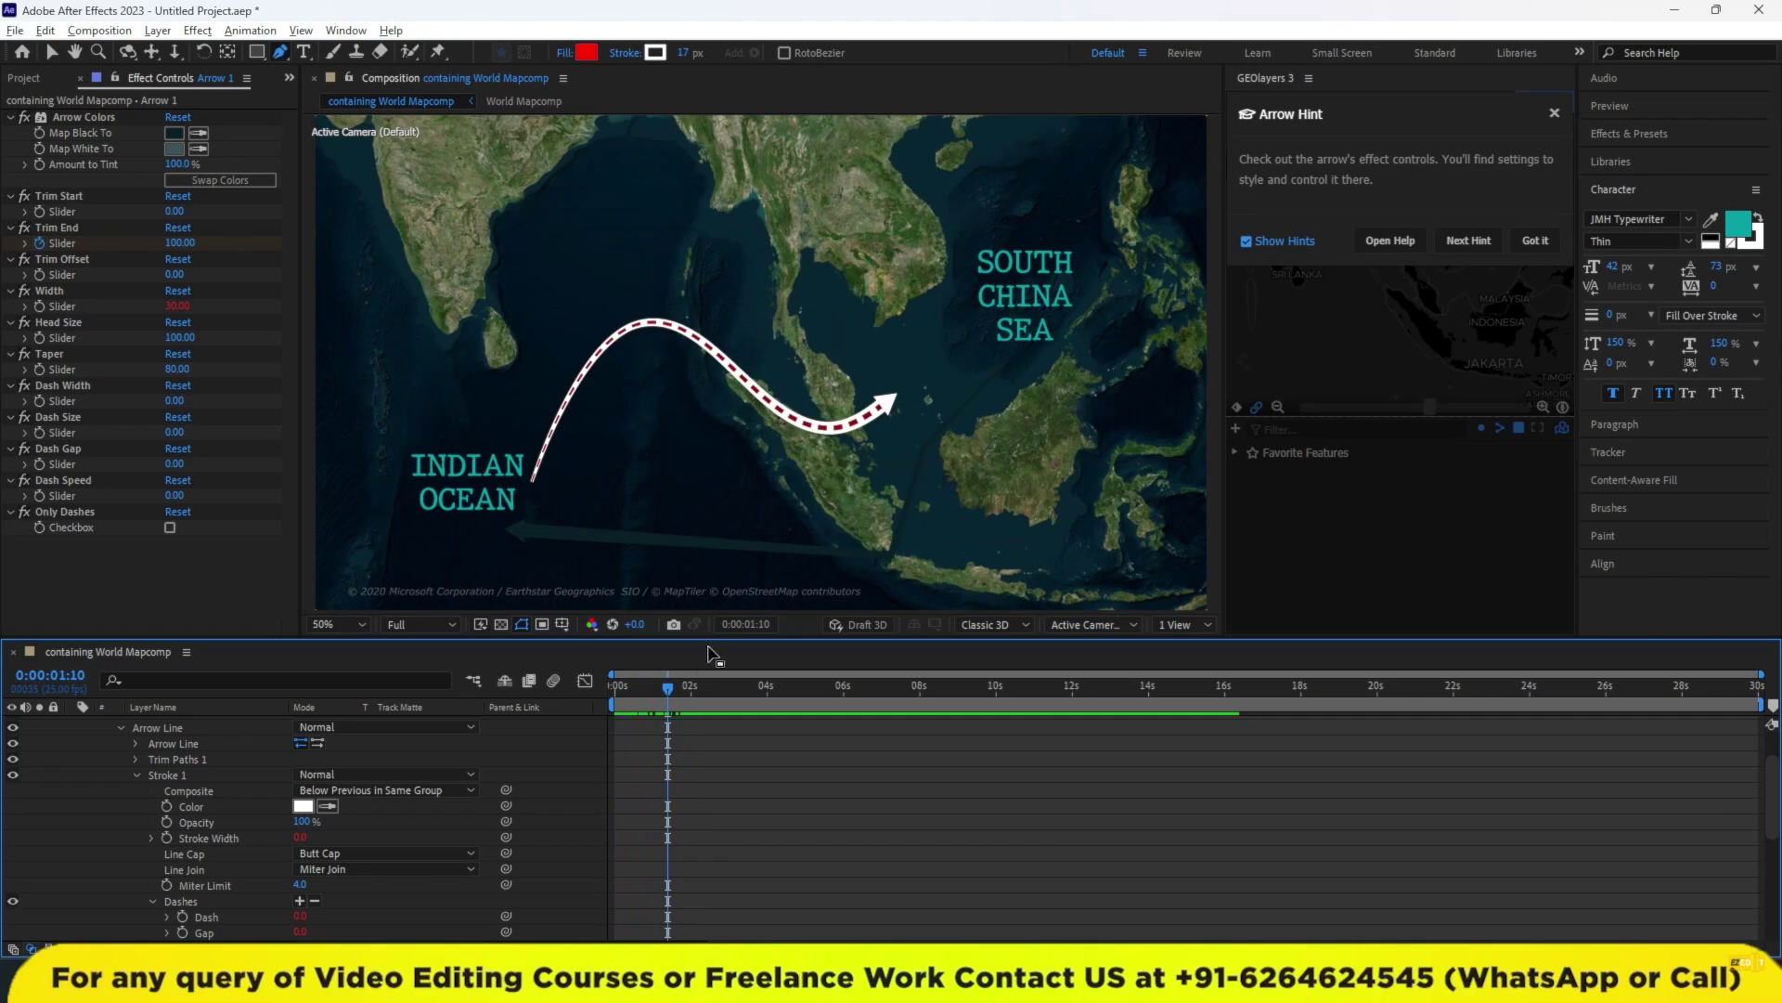
{"action": "left_click", "coordinate": [668, 553]}
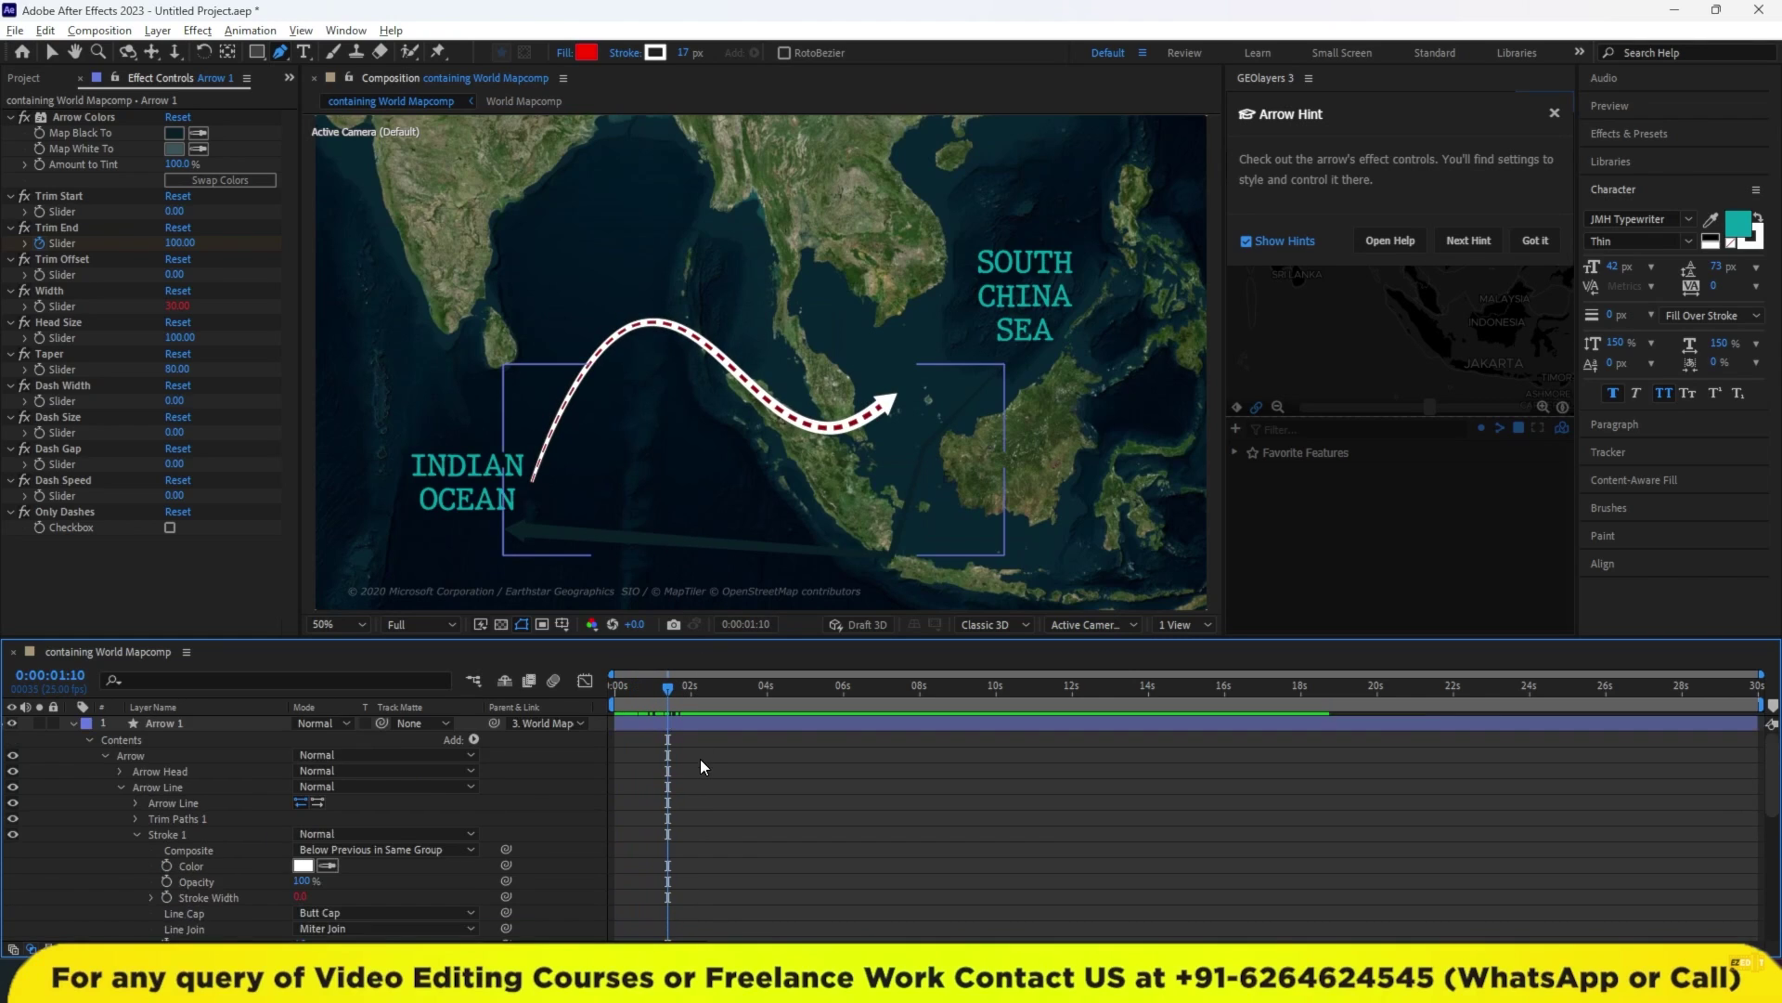
Set Arrow 1's base colour to white.
{"action": "left_click", "coordinate": [654, 726]}
{"action": "left_click", "coordinate": [176, 132]}
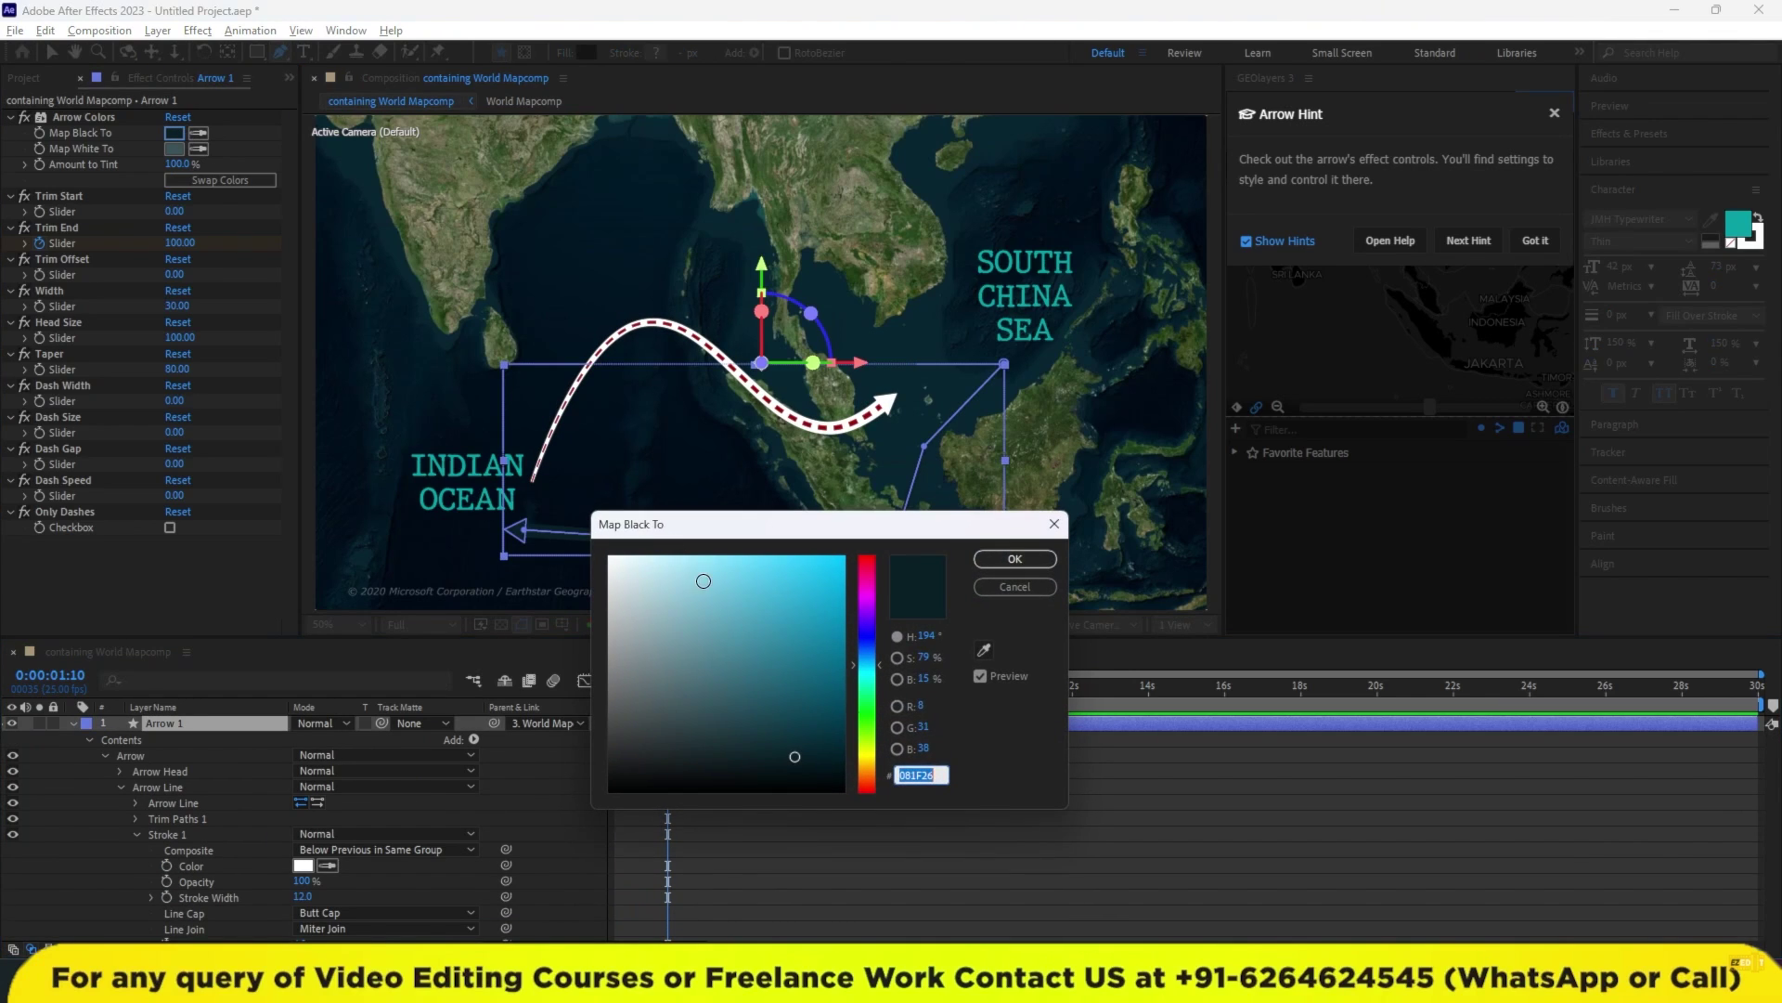
{"action": "left_click", "coordinate": [610, 557]}
{"action": "left_click", "coordinate": [981, 562]}
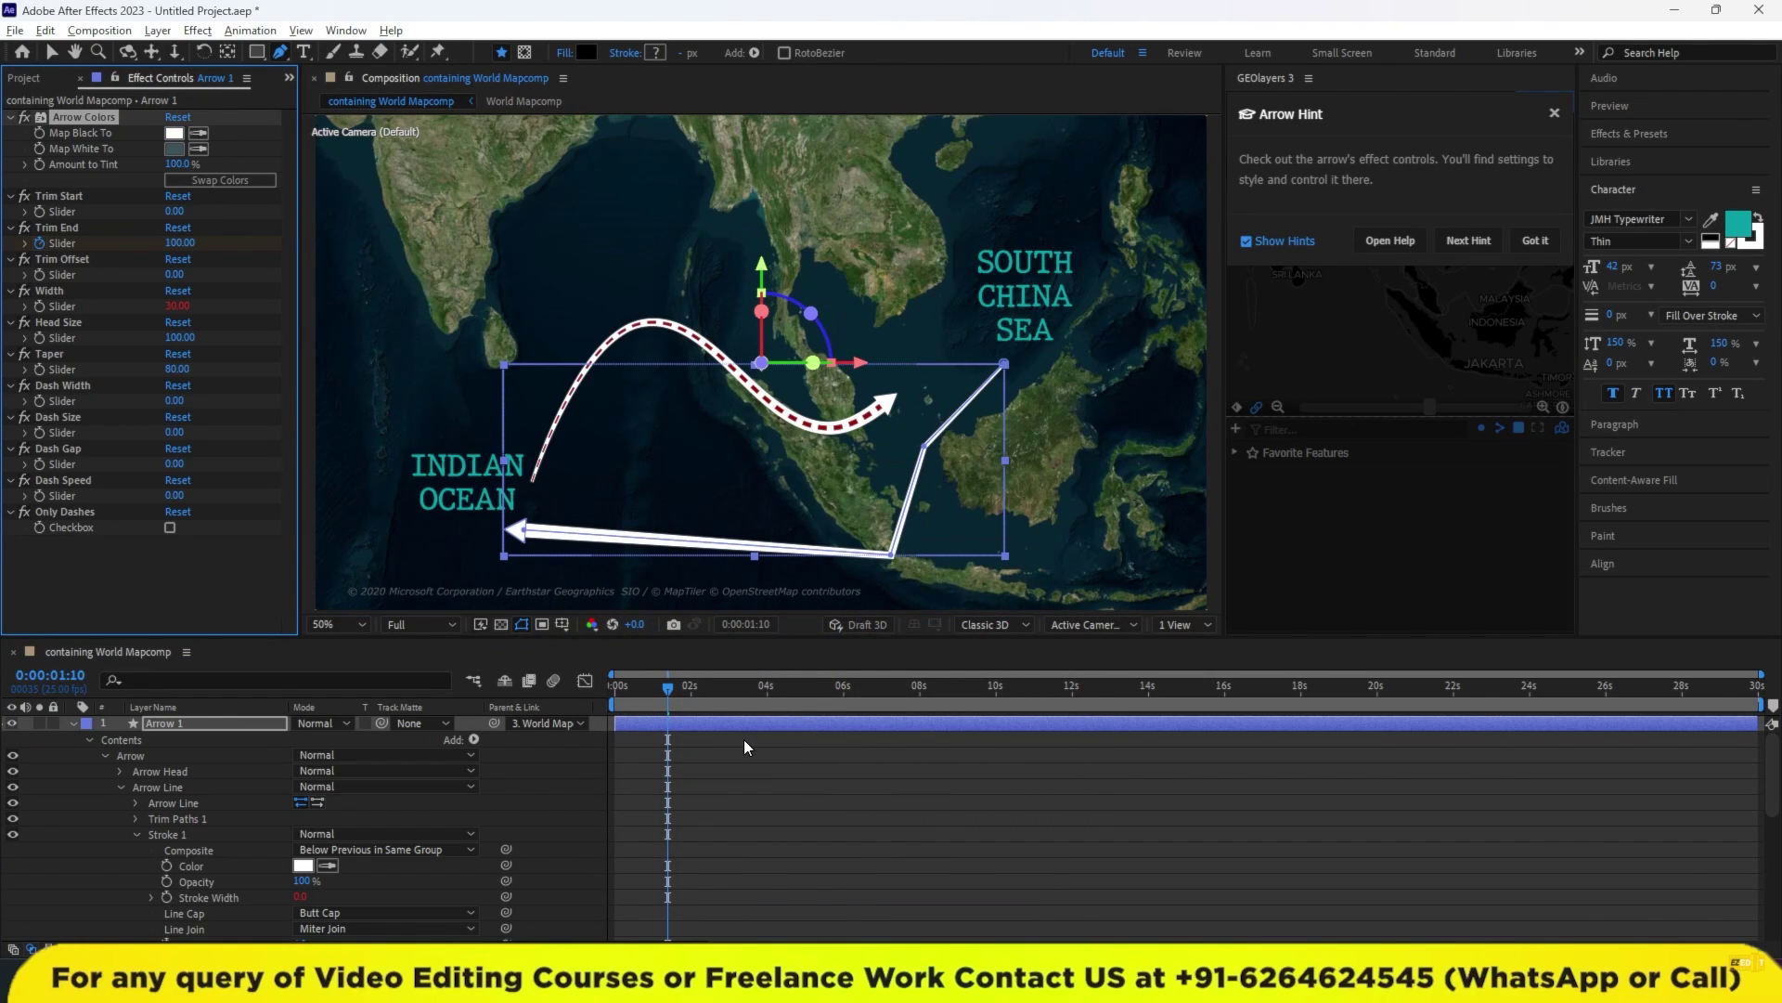
Set the original Arrow's dash width to 40 and dash size to 20.
{"action": "left_click", "coordinate": [73, 723]}
{"action": "left_click", "coordinate": [176, 741]}
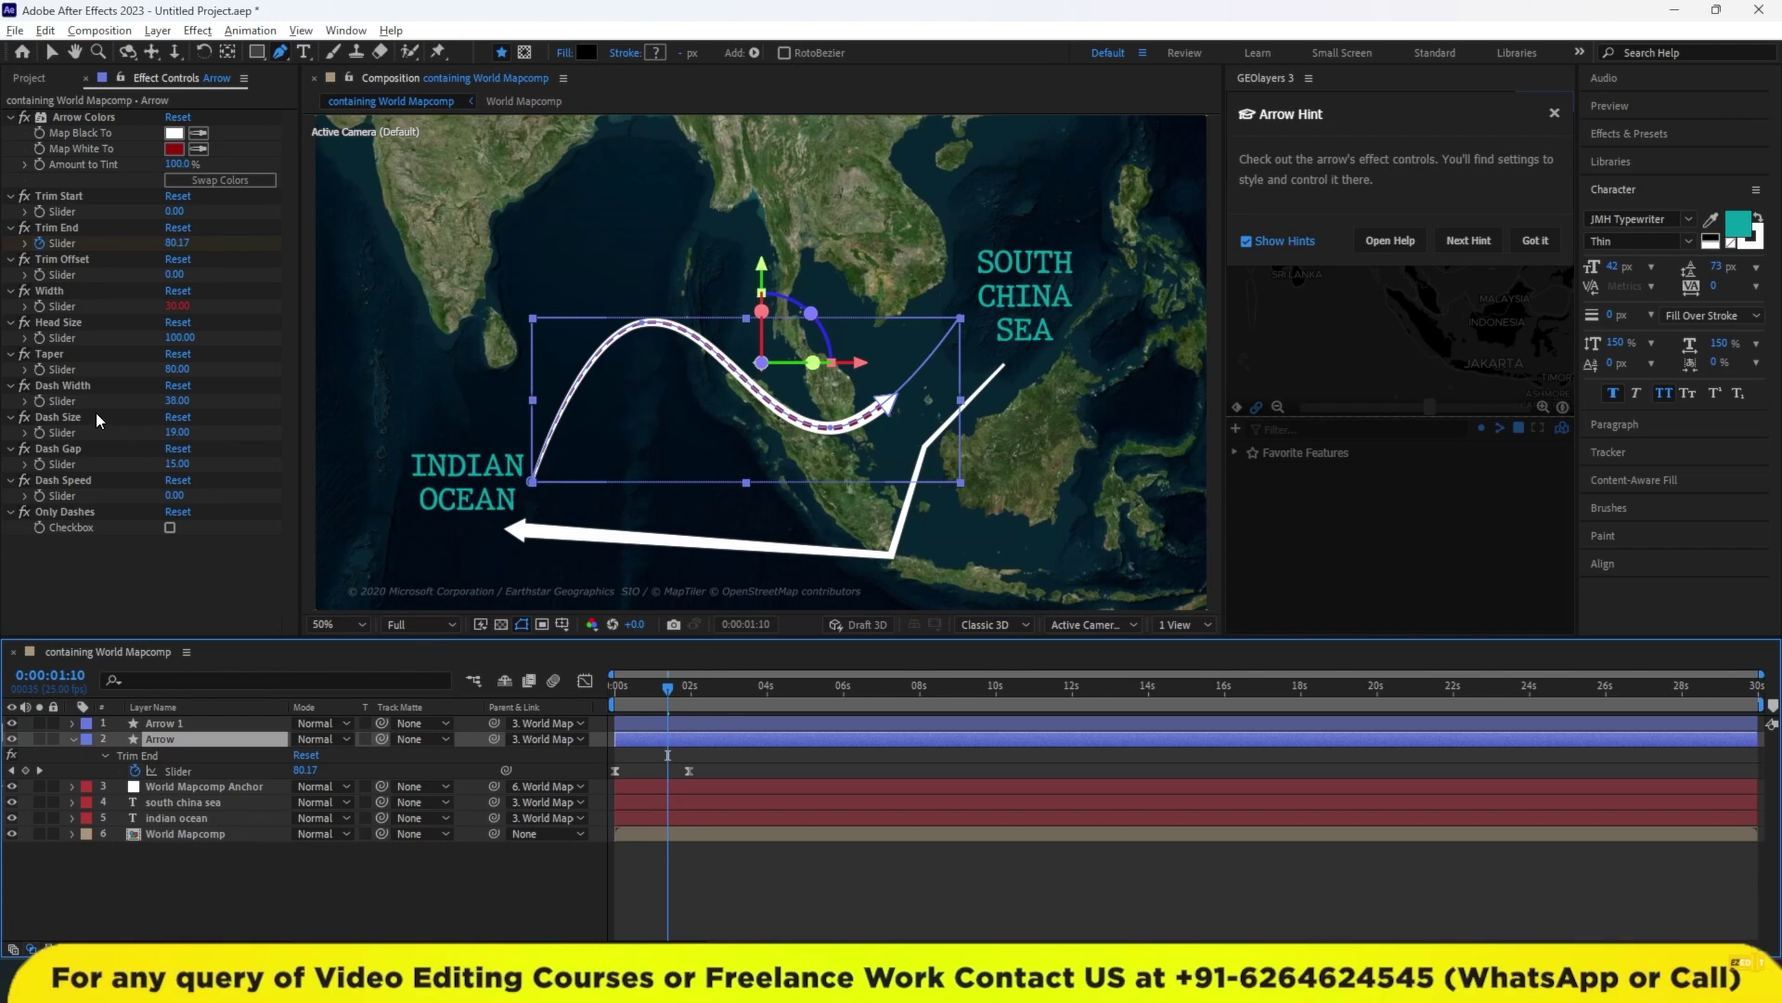
{"action": "left_click", "coordinate": [176, 401]}
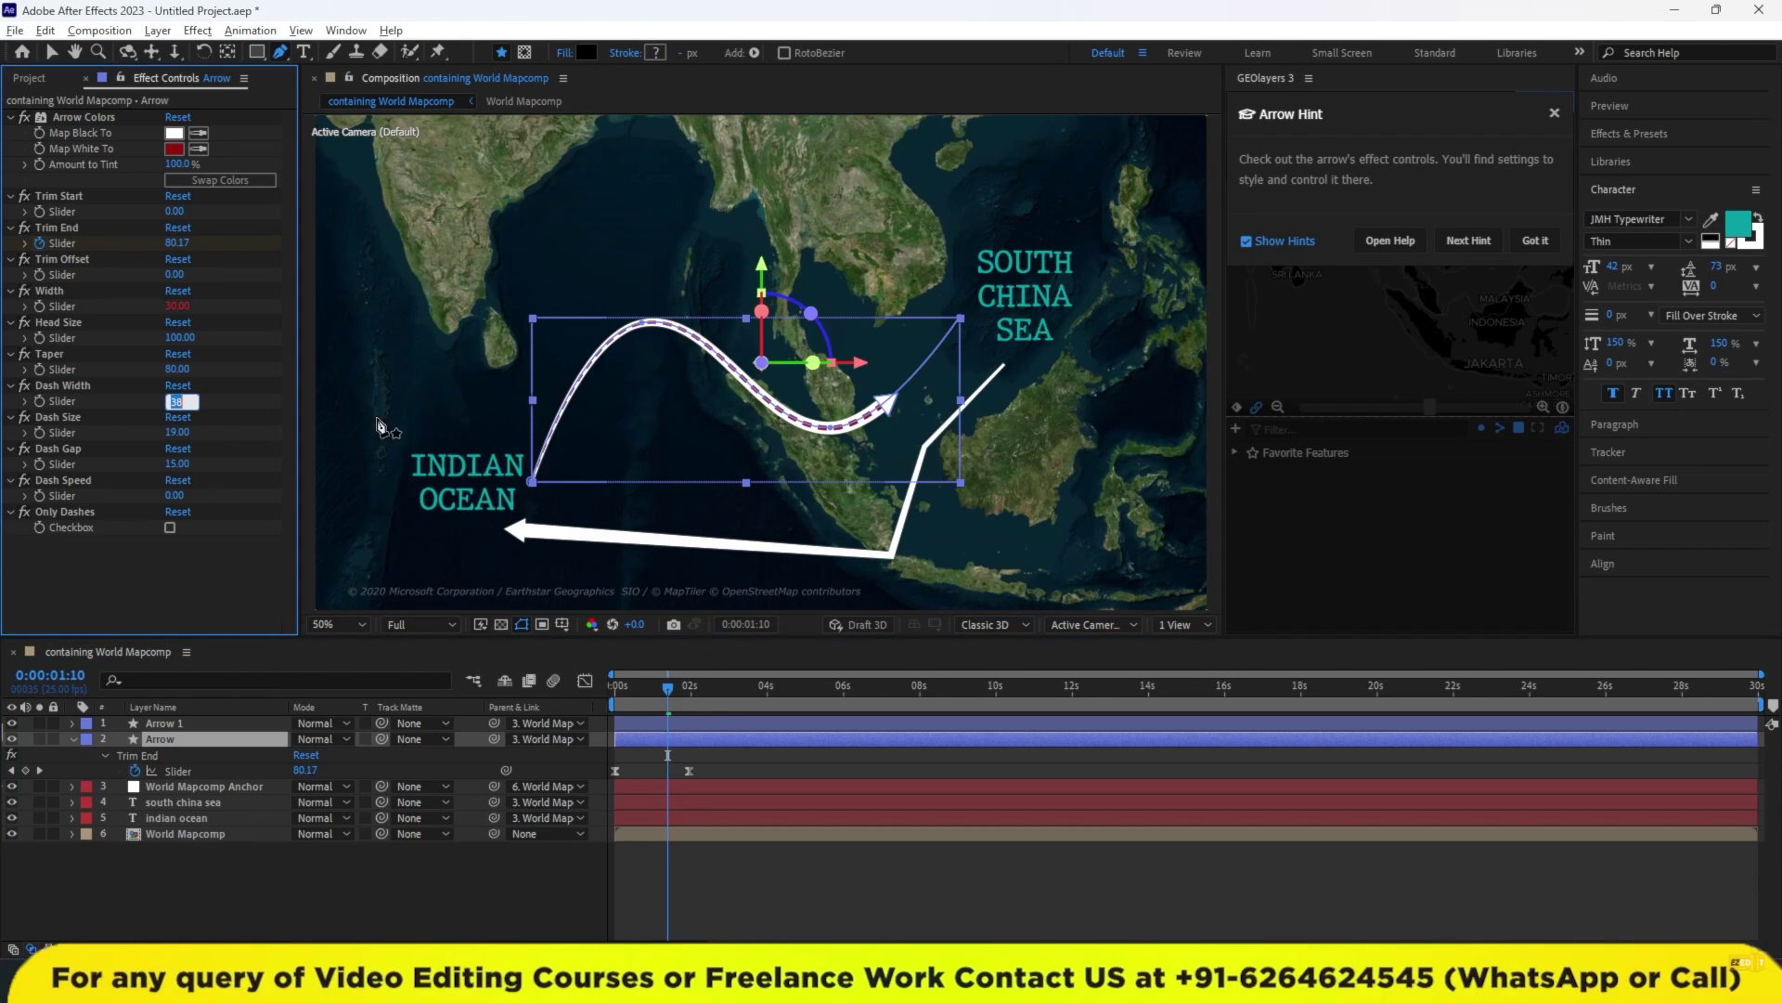
{"action": "type", "text": "40"}
{"action": "key", "text": "Return"}
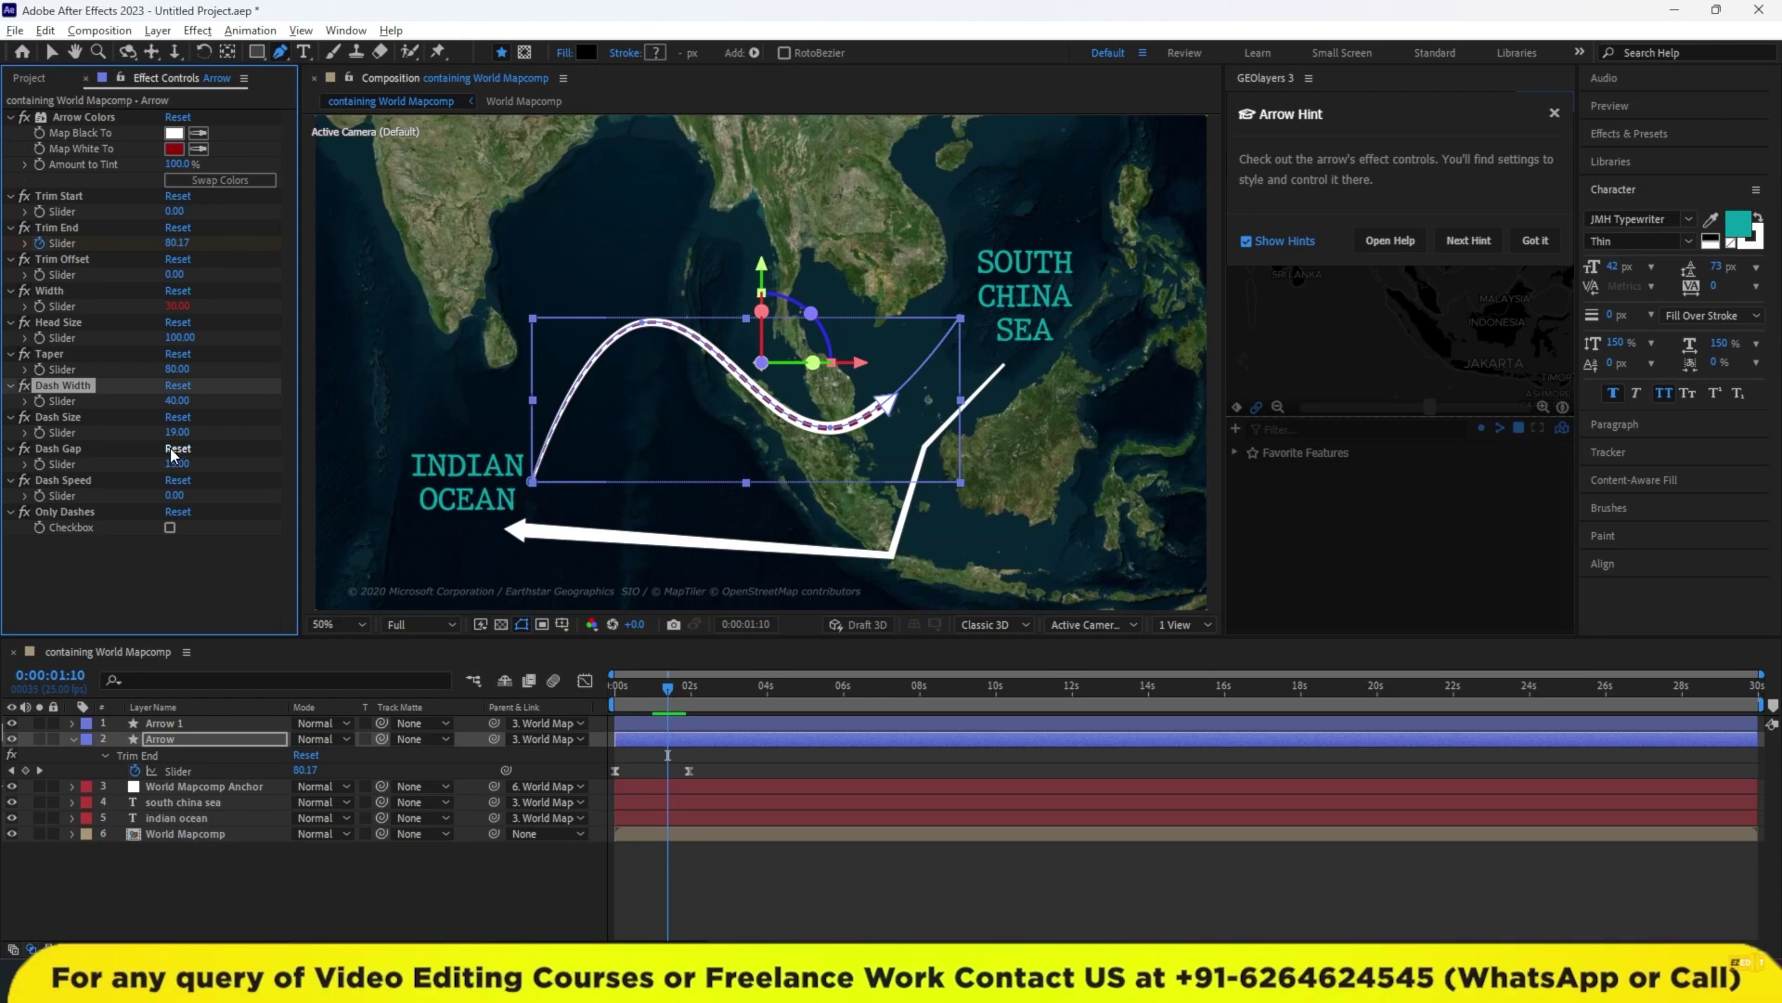
{"action": "left_click", "coordinate": [176, 433]}
{"action": "type", "text": "20"}
{"action": "key", "text": "Return"}
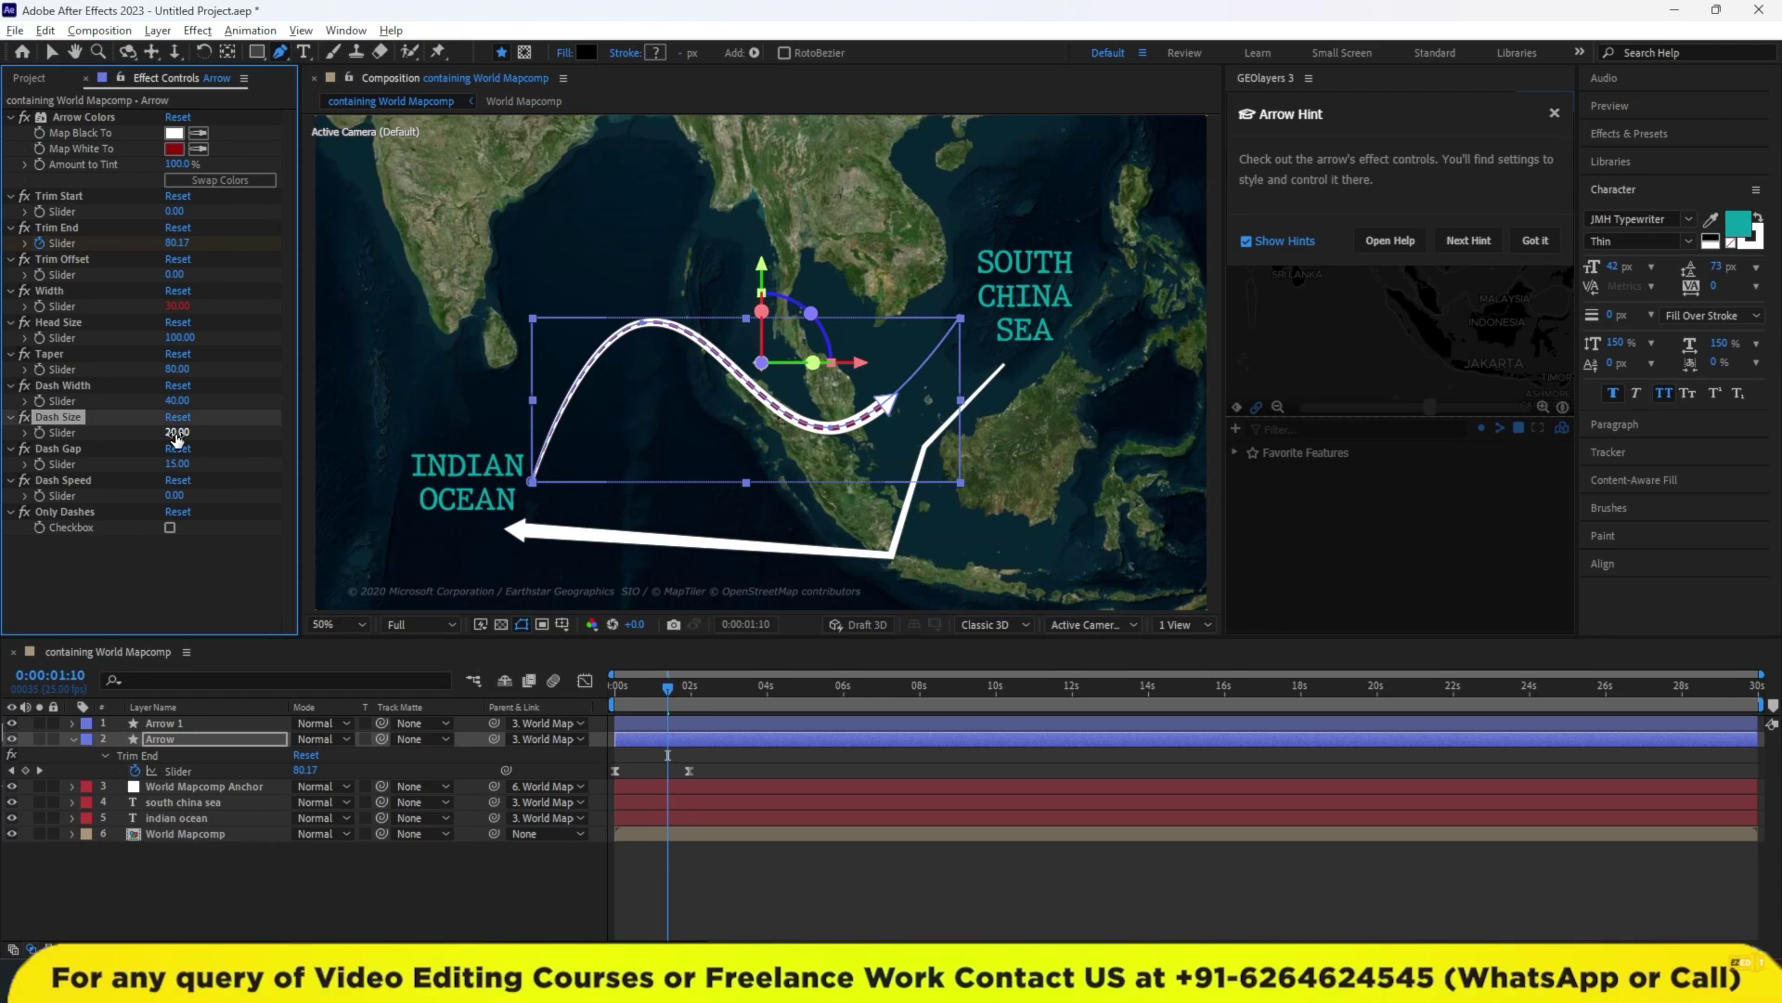
Give Arrow 1 dash width 40, dash size 20 and dash gap 15.
{"action": "left_click", "coordinate": [676, 723]}
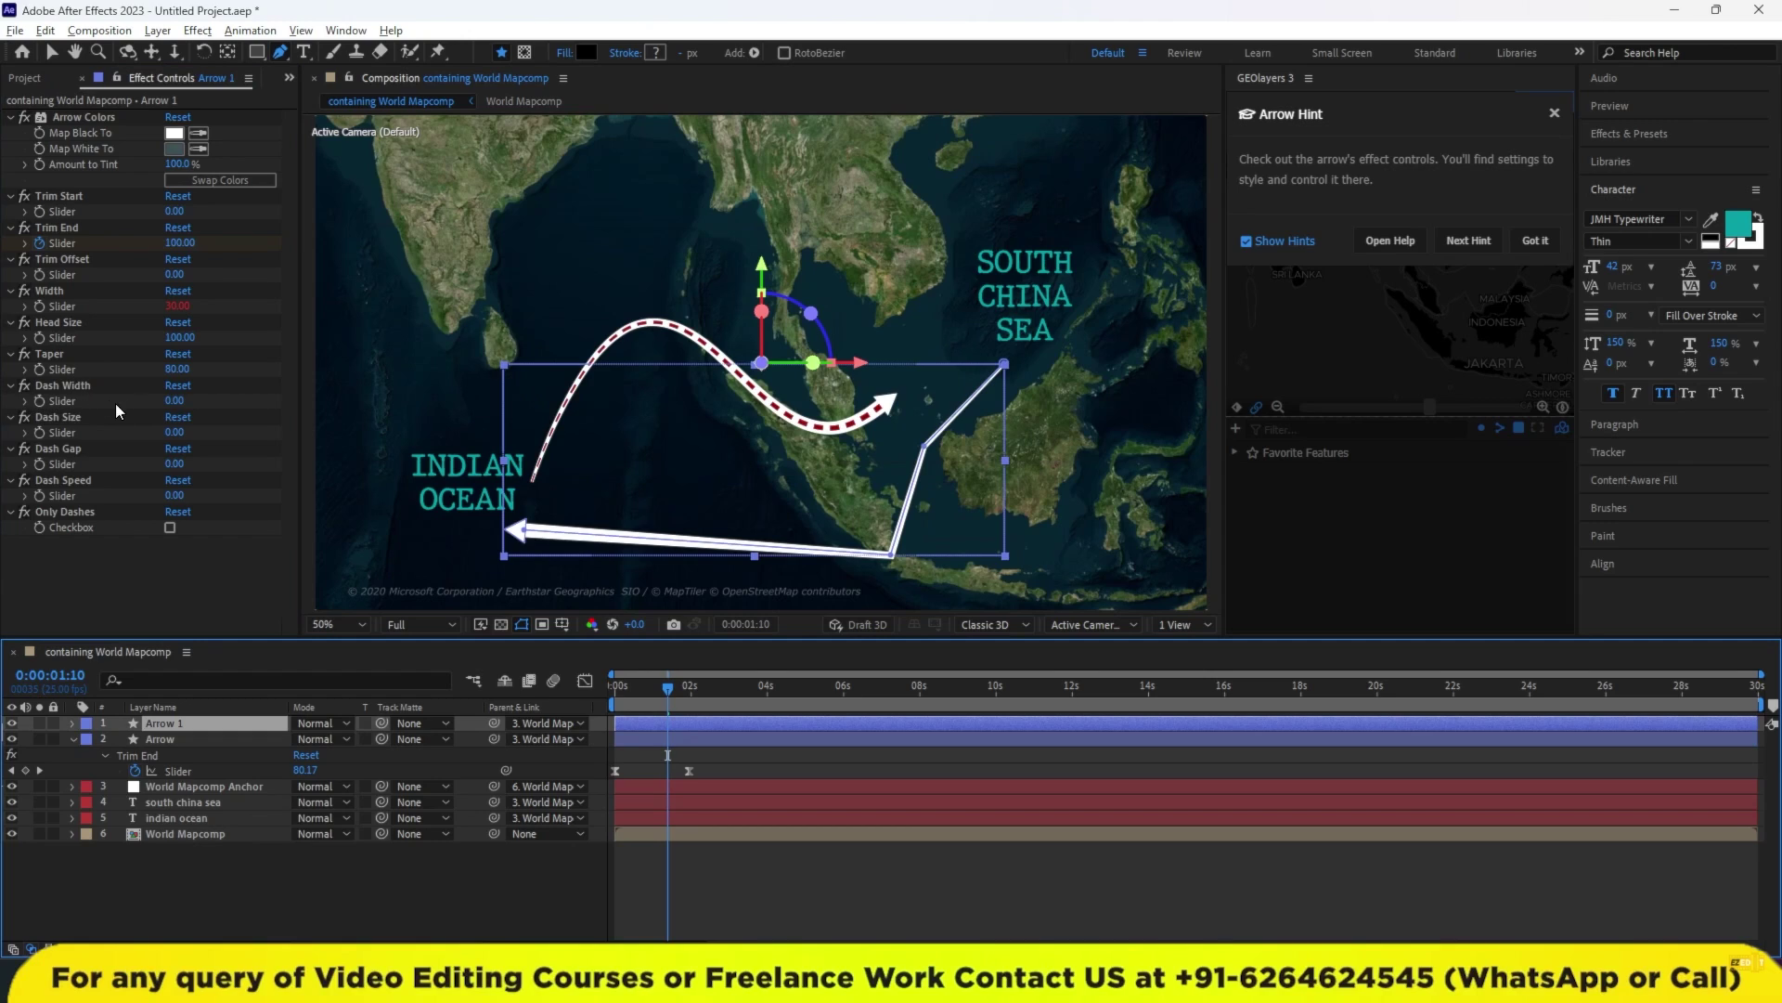
{"action": "left_click", "coordinate": [176, 402]}
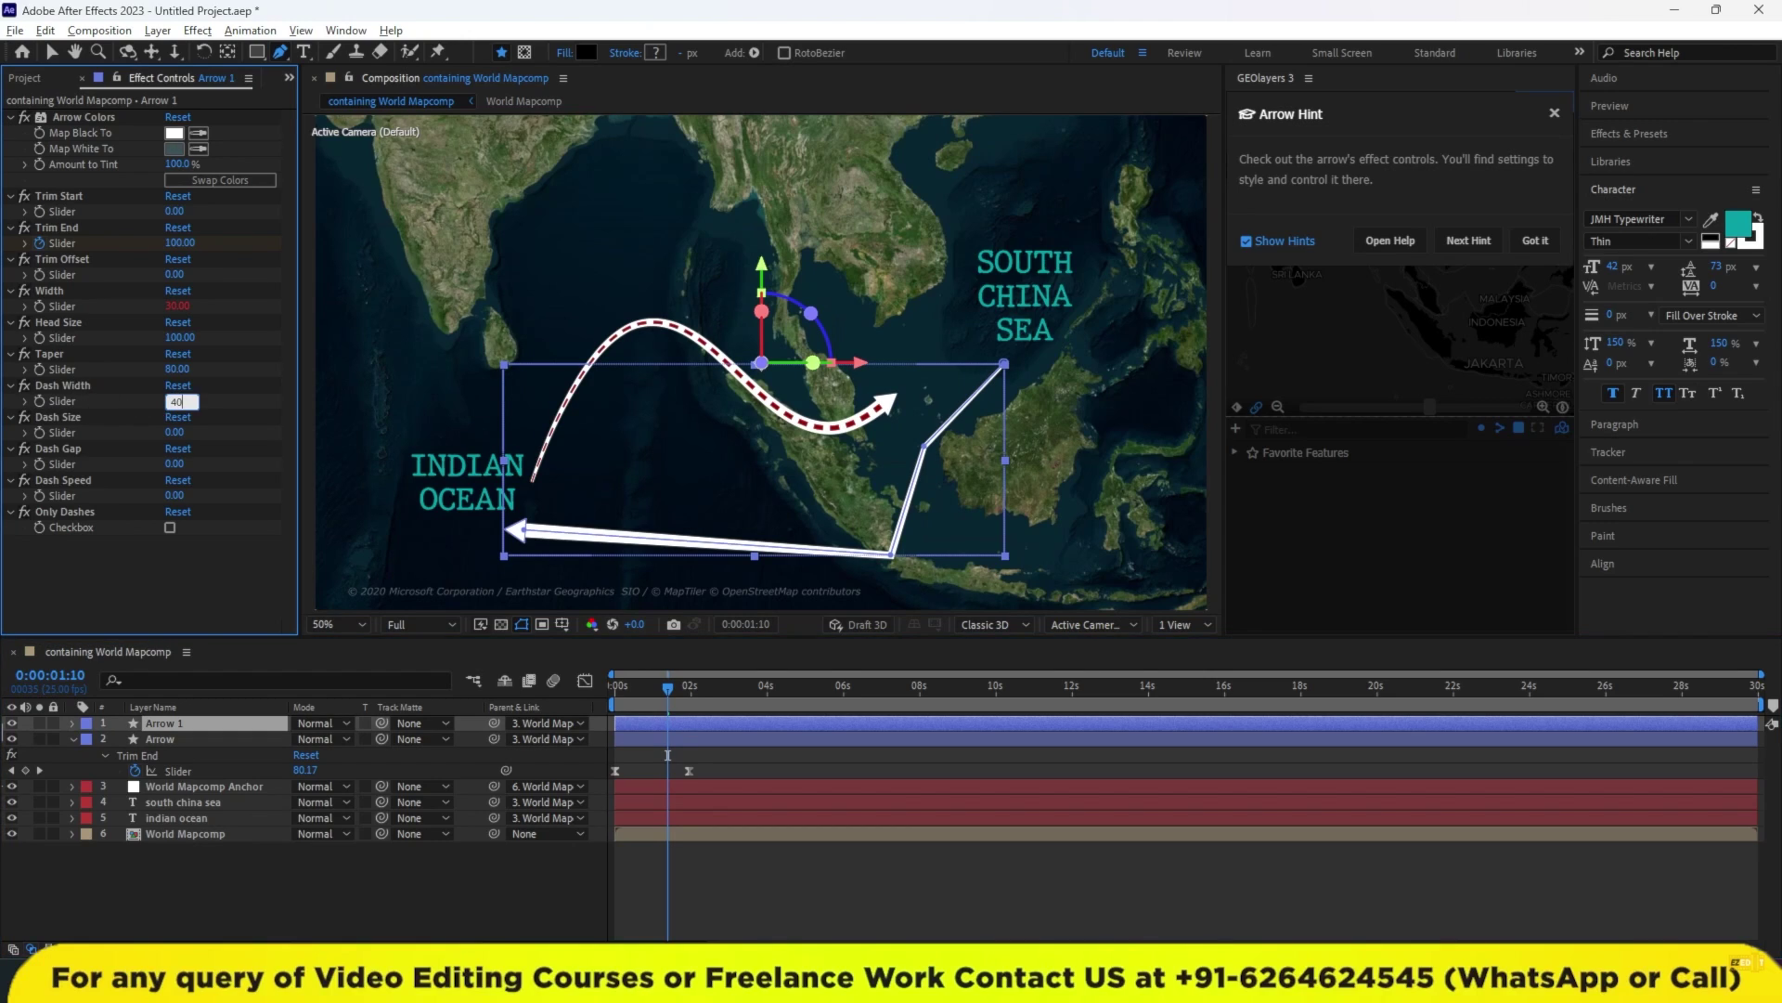
{"action": "key", "text": "Return"}
{"action": "left_click", "coordinate": [176, 433]}
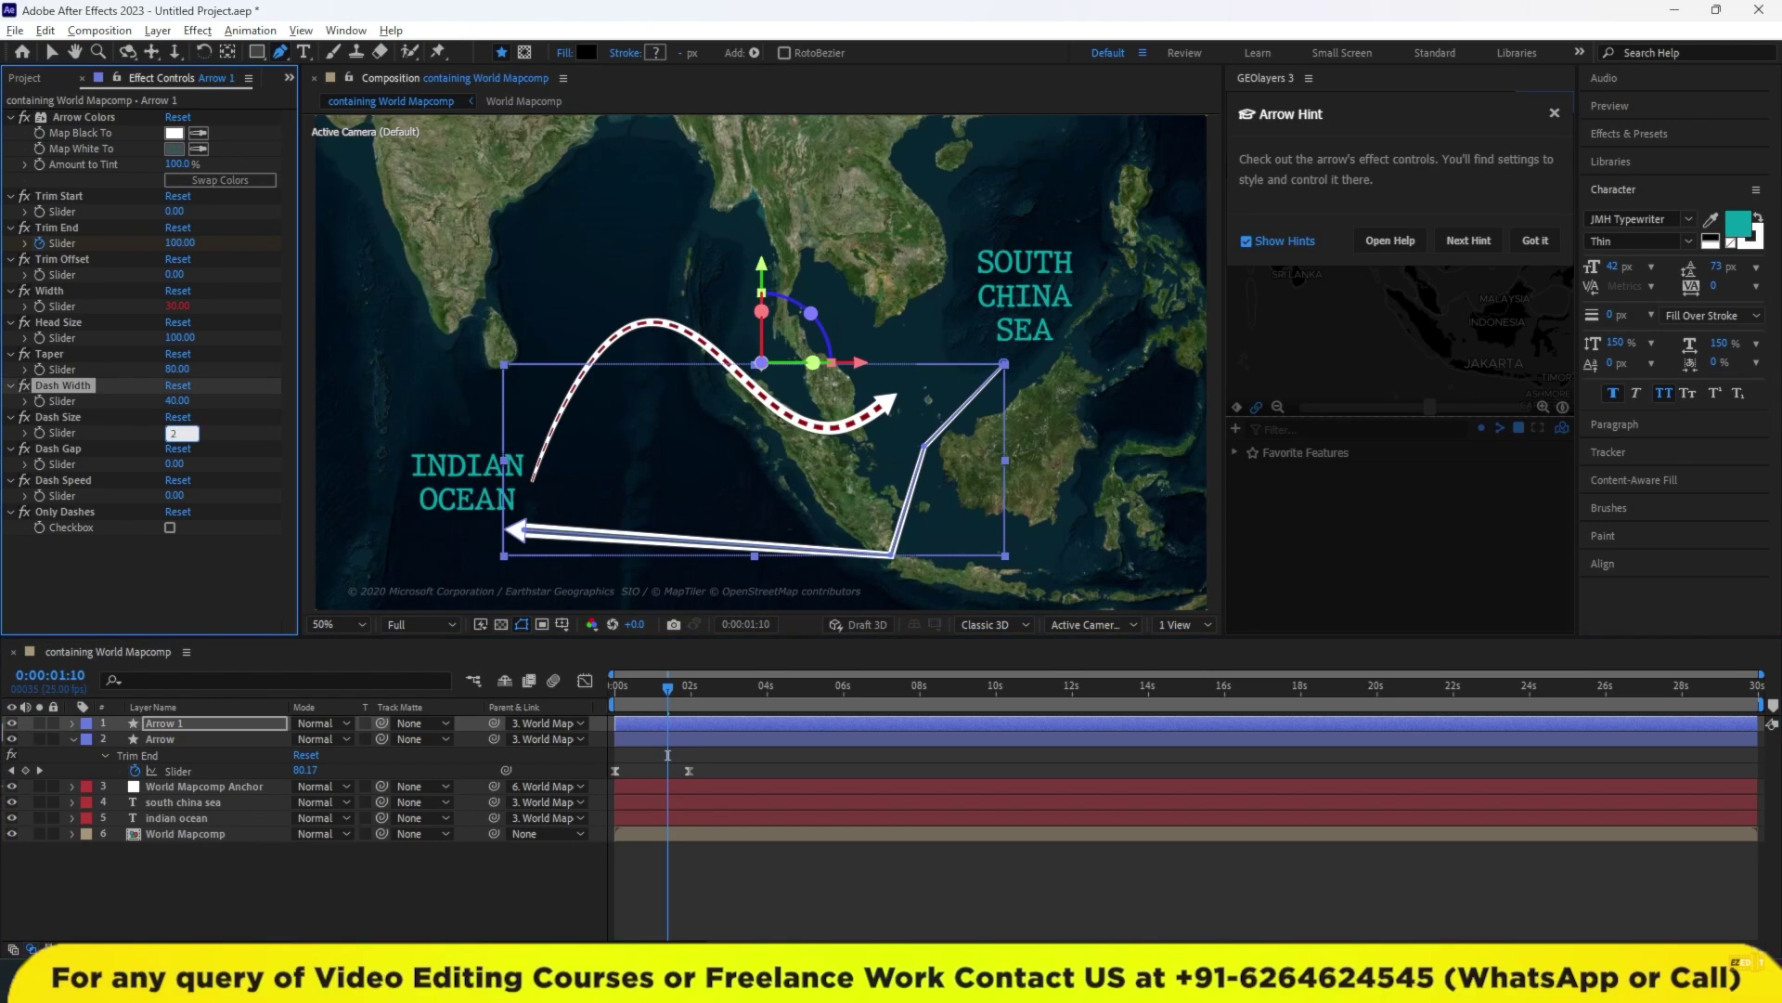
{"action": "type", "text": "0"}
{"action": "key", "text": "Return"}
{"action": "left_click", "coordinate": [176, 464]}
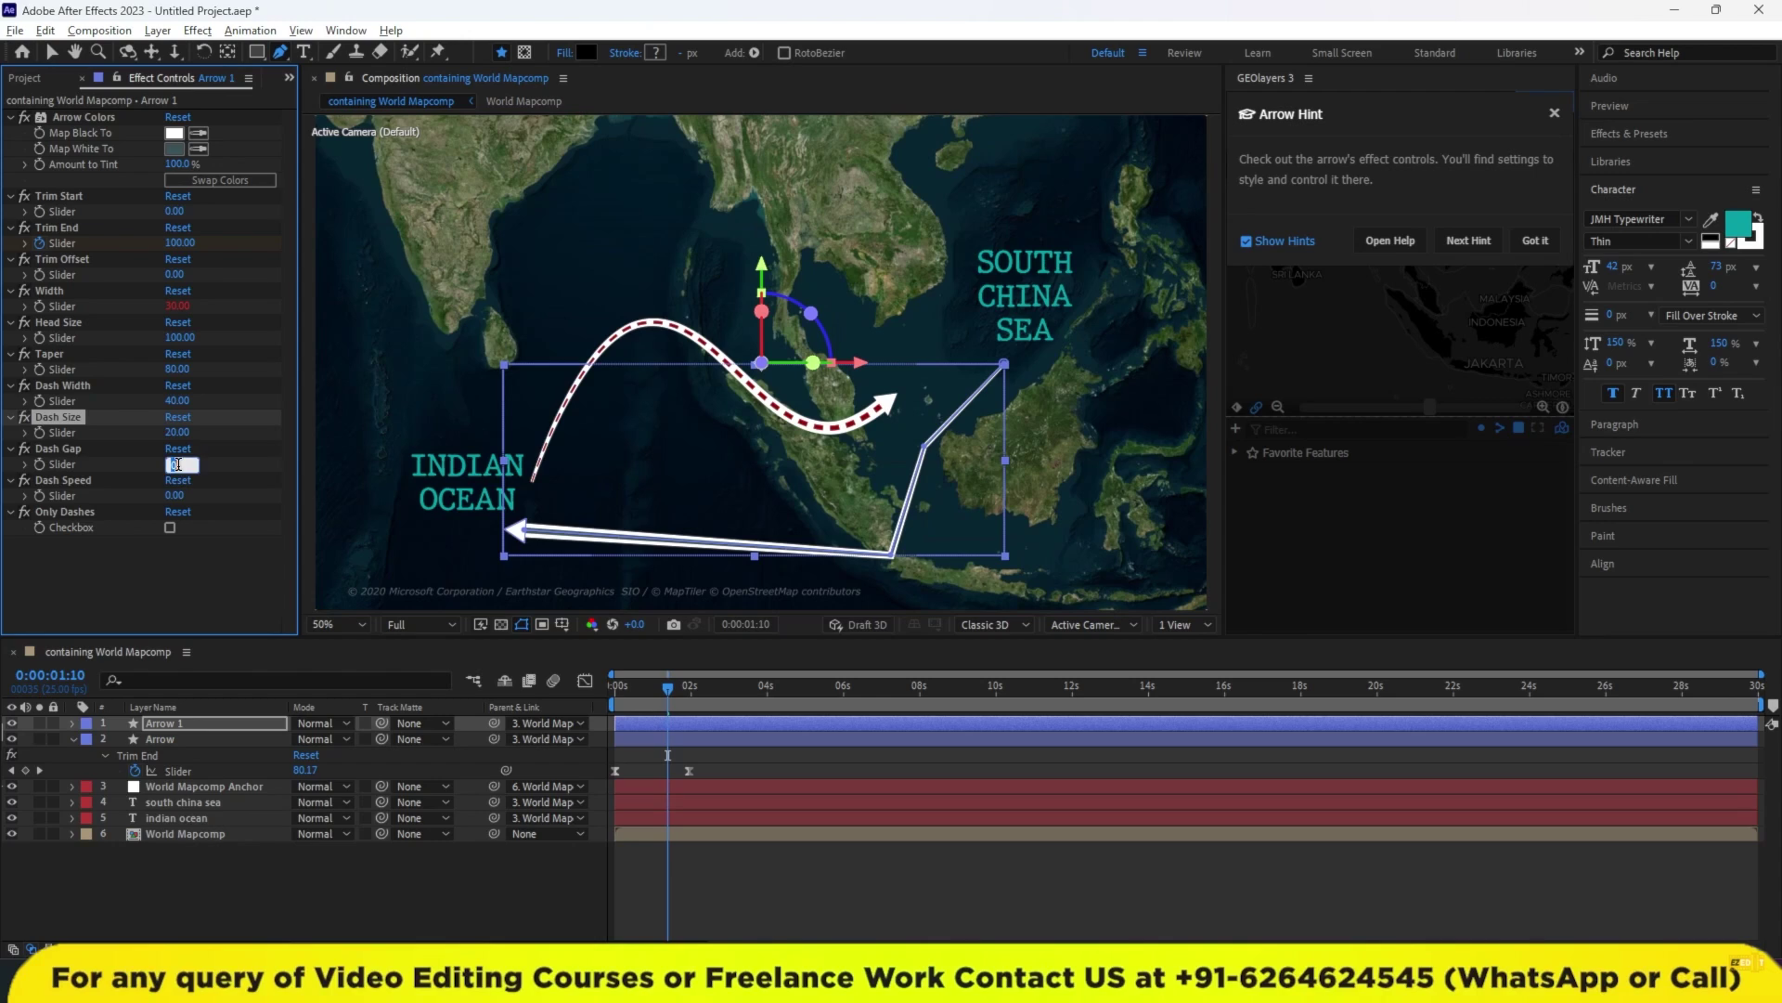
{"action": "type", "text": "15"}
{"action": "key", "text": "Return"}
{"action": "left_click", "coordinate": [742, 668]}
Match Arrow 1's dash colour to the original arrow's dark red.
{"action": "left_click", "coordinate": [706, 723]}
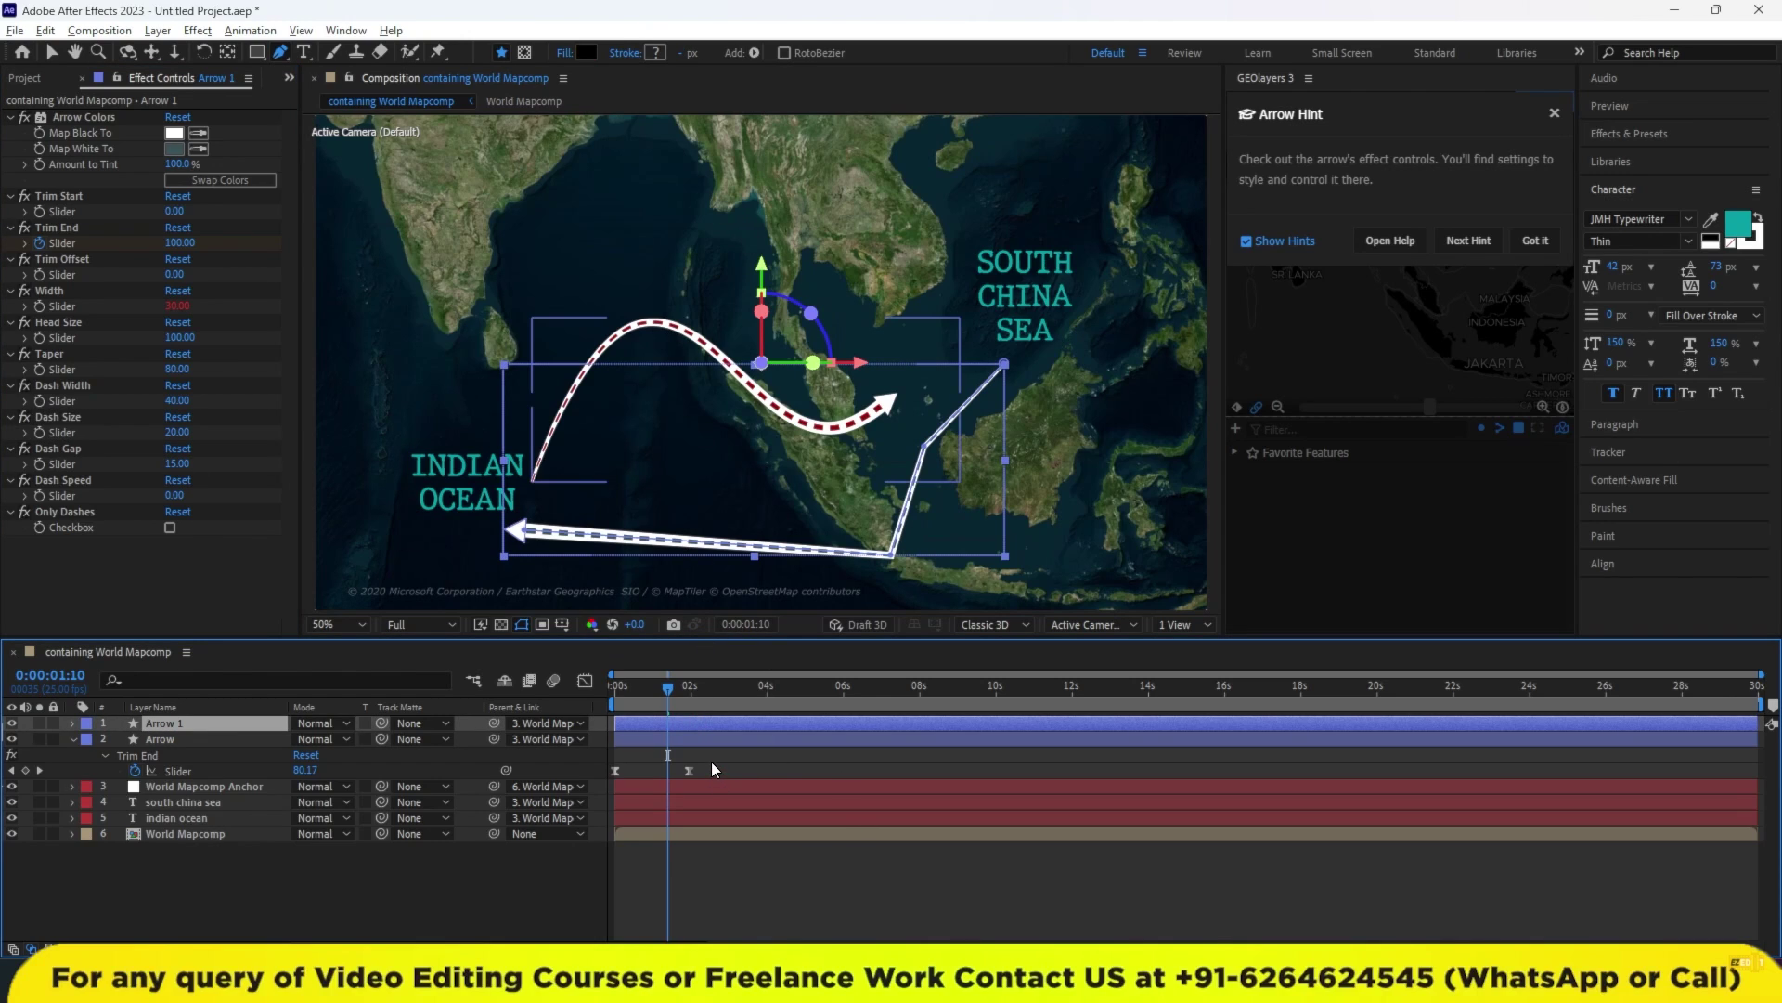
{"action": "left_click", "coordinate": [701, 739]}
{"action": "left_click", "coordinate": [173, 149]}
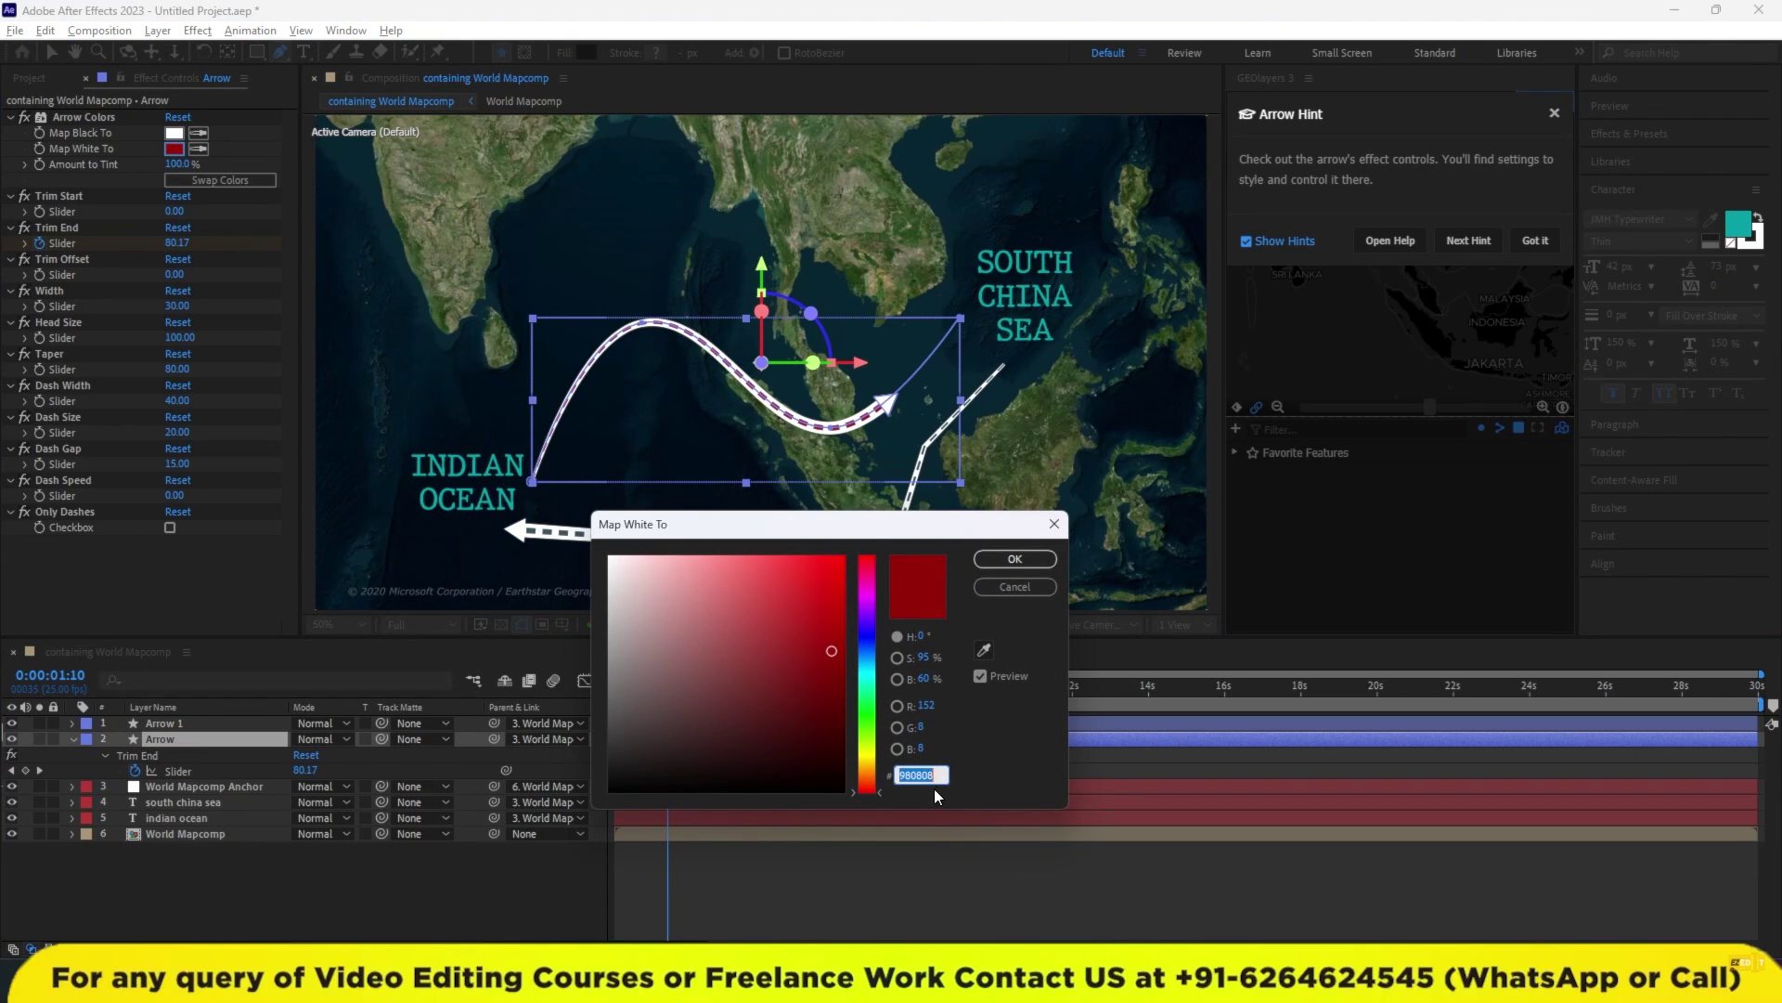
{"action": "left_click", "coordinate": [1014, 559]}
{"action": "left_click", "coordinate": [745, 723]}
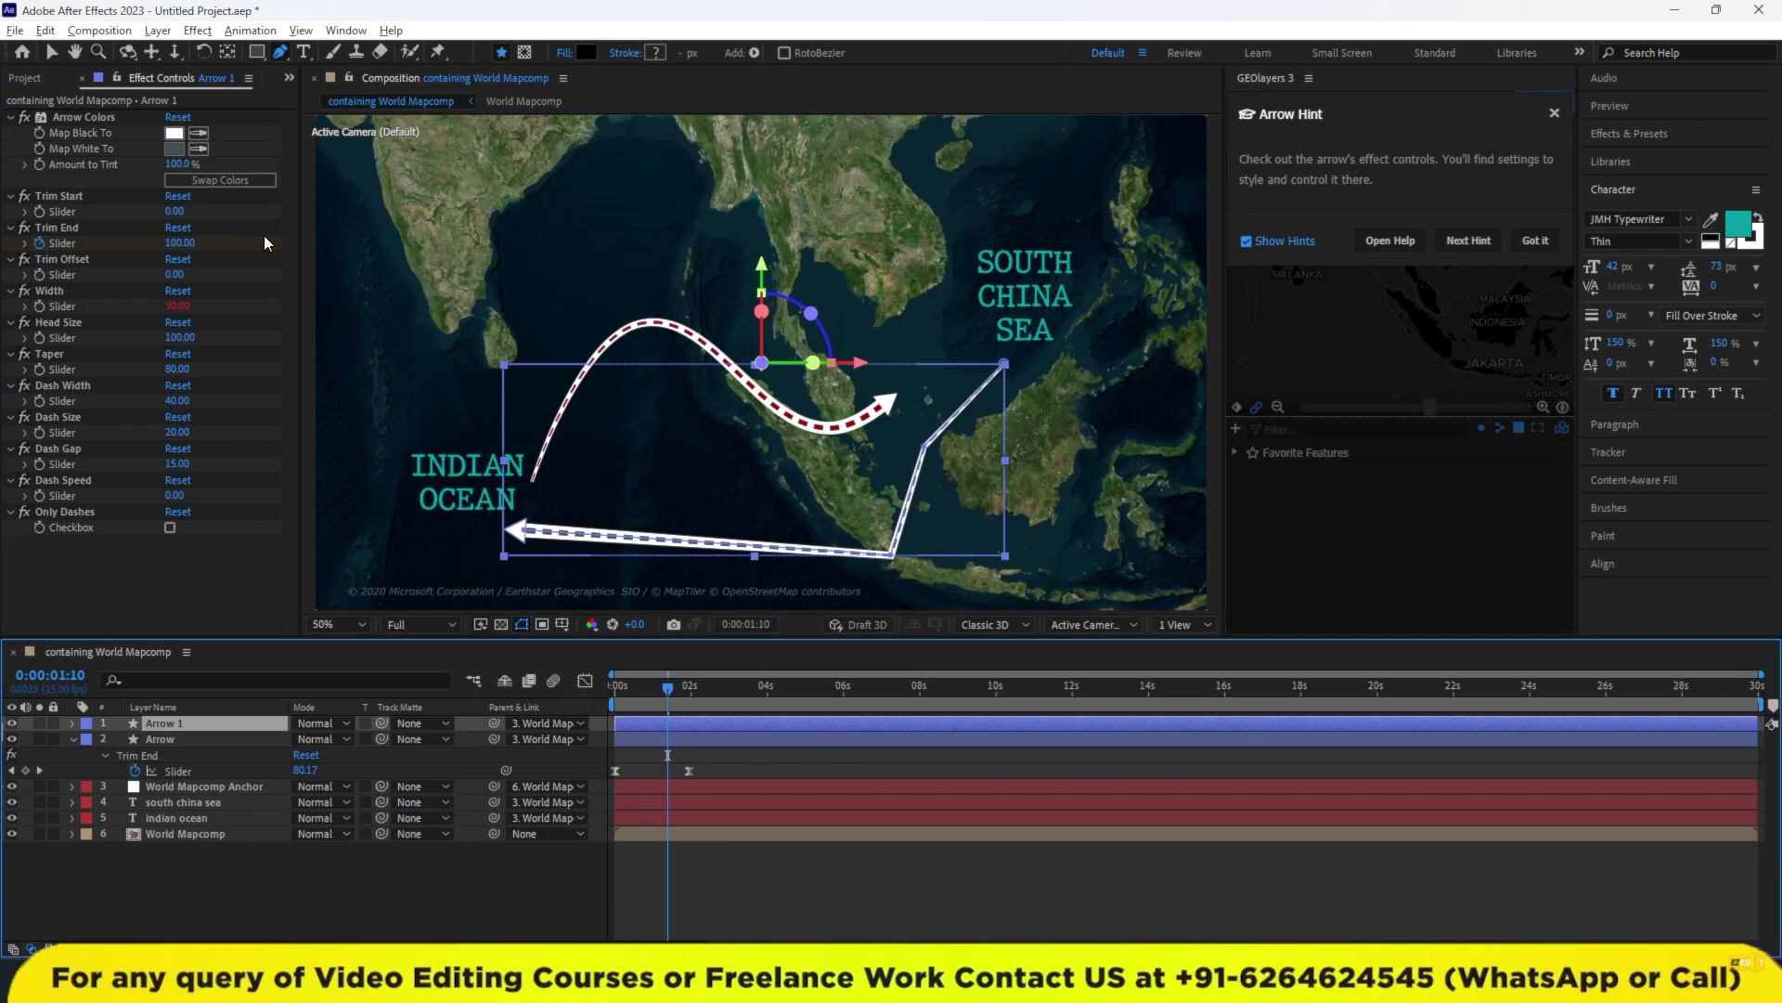
{"action": "left_click", "coordinate": [173, 149]}
{"action": "left_click", "coordinate": [851, 552]}
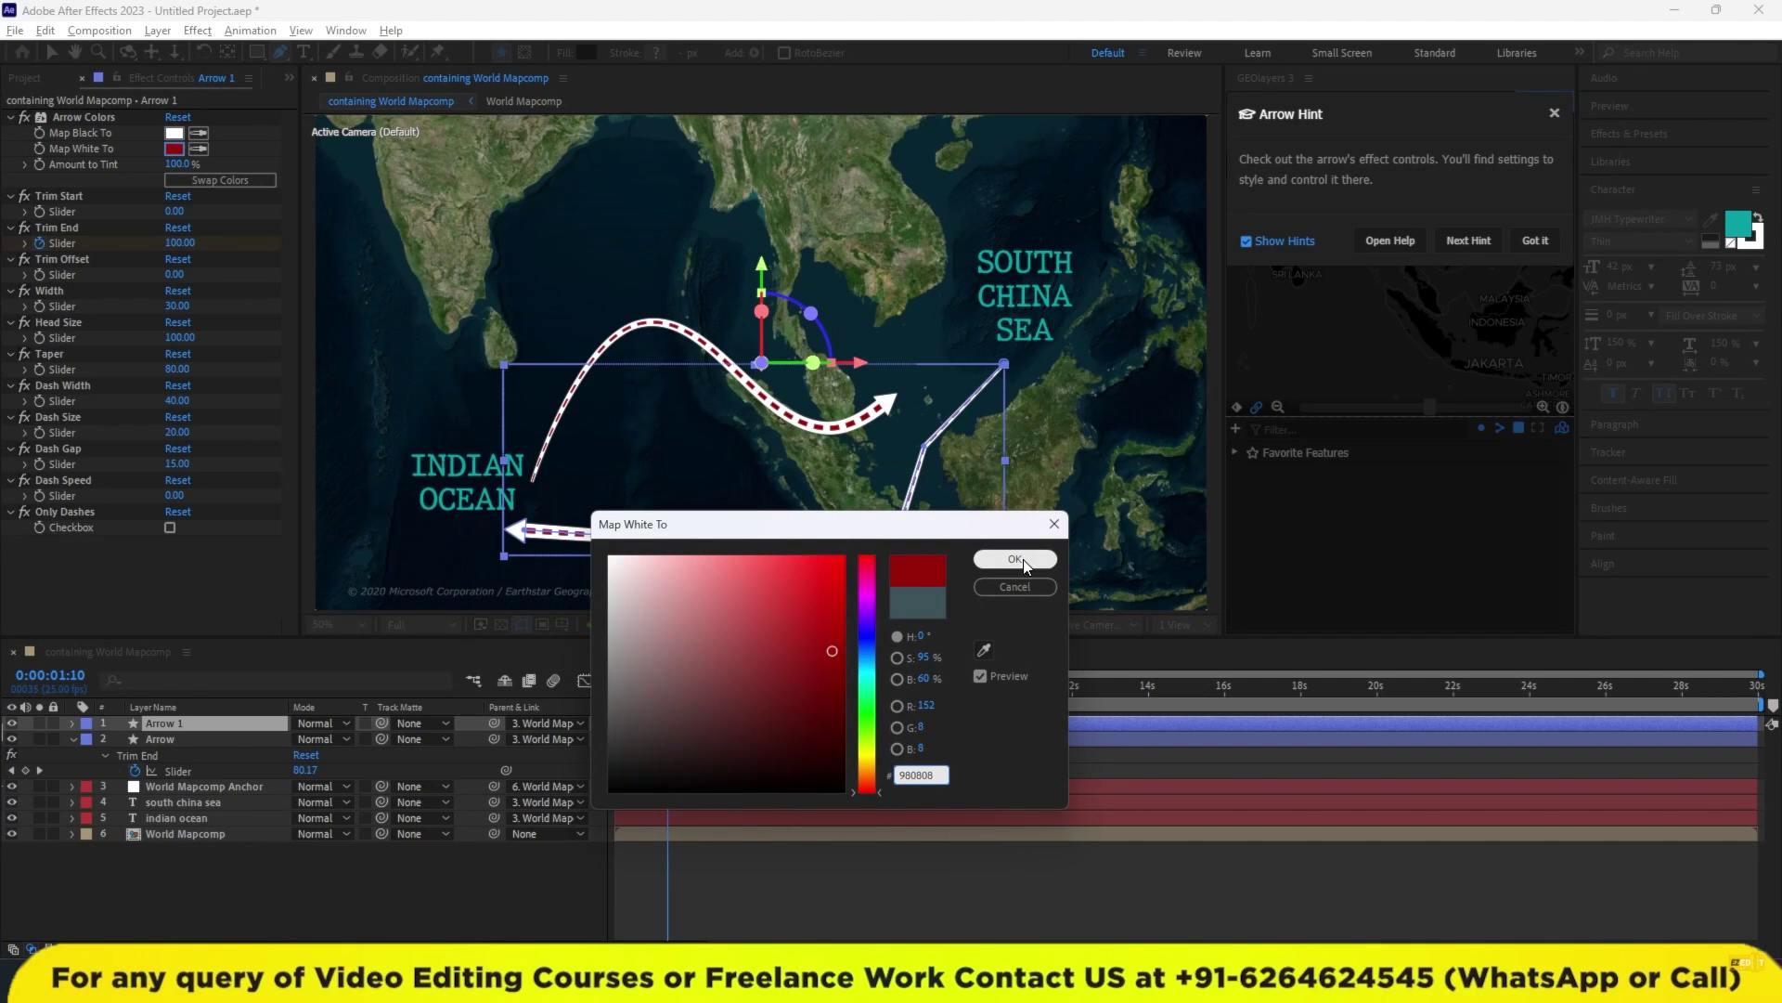
{"action": "left_click", "coordinate": [1015, 560]}
Round Arrow 1's sharp bend near Java.
{"action": "left_click", "coordinate": [826, 915]}
{"action": "left_click", "coordinate": [571, 409]}
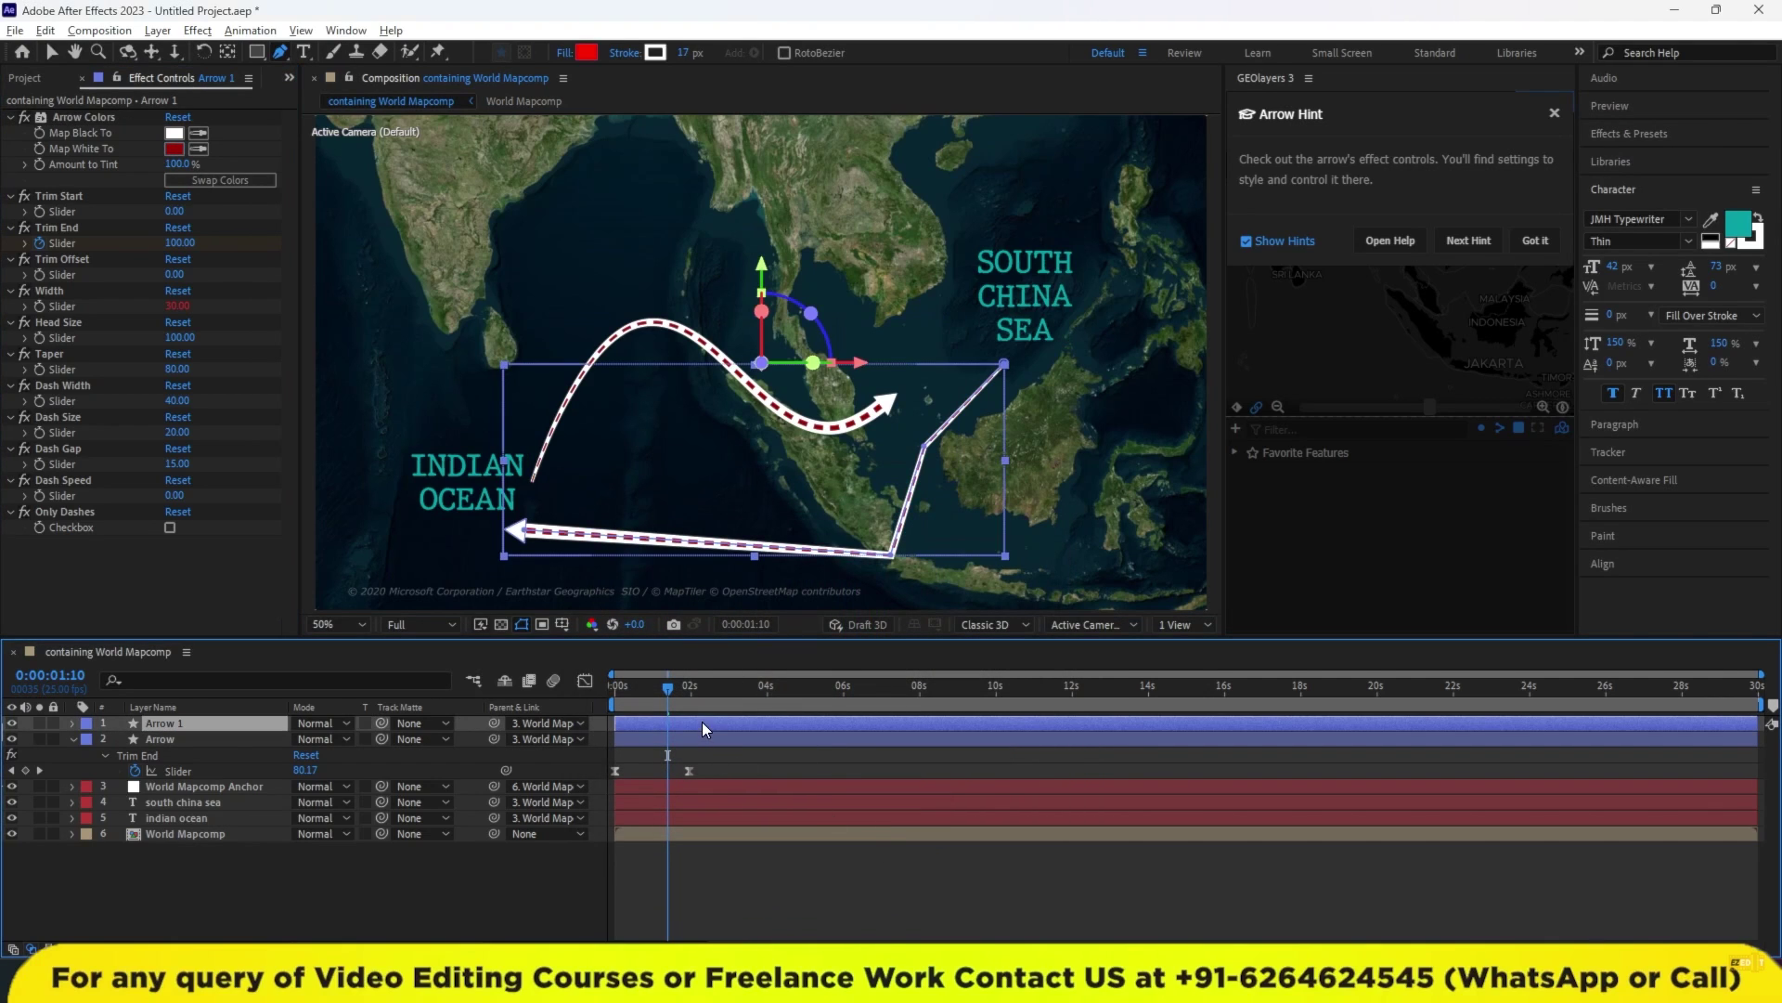
{"action": "left_click", "coordinate": [891, 557]}
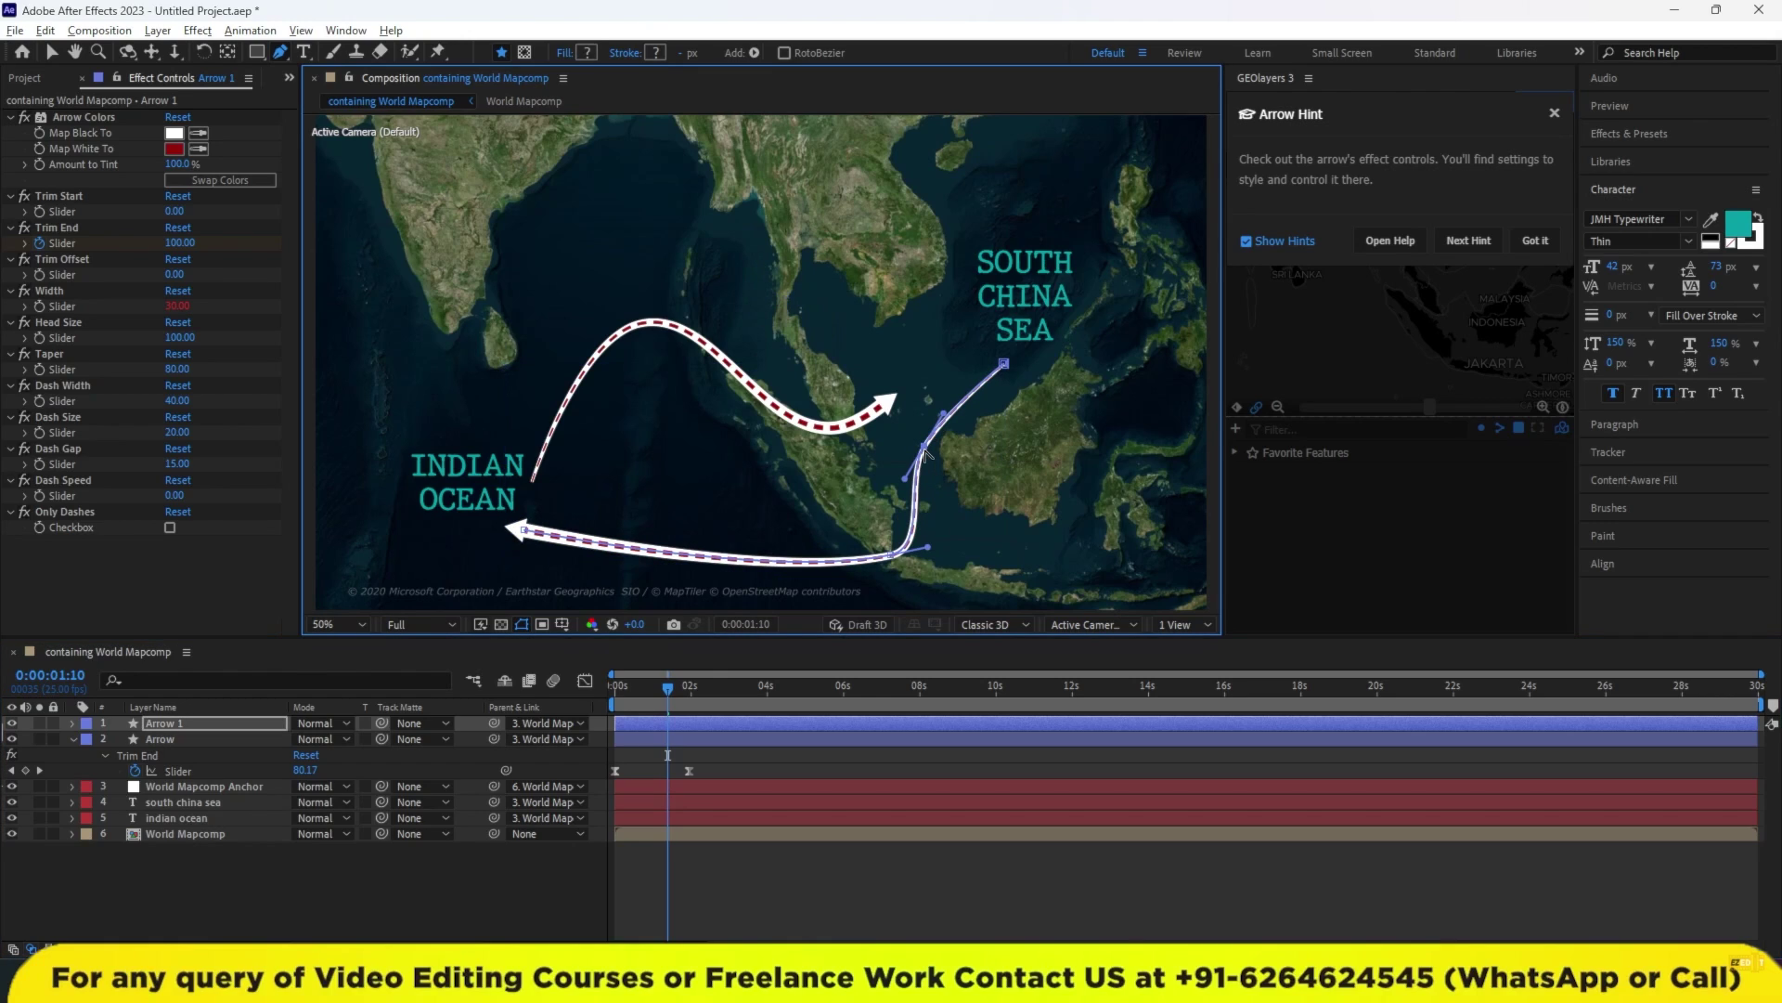
Drag Arrow 1's Trim End keyframe so it finishes drawing at 0:00:02:00.
{"action": "left_click", "coordinate": [894, 860]}
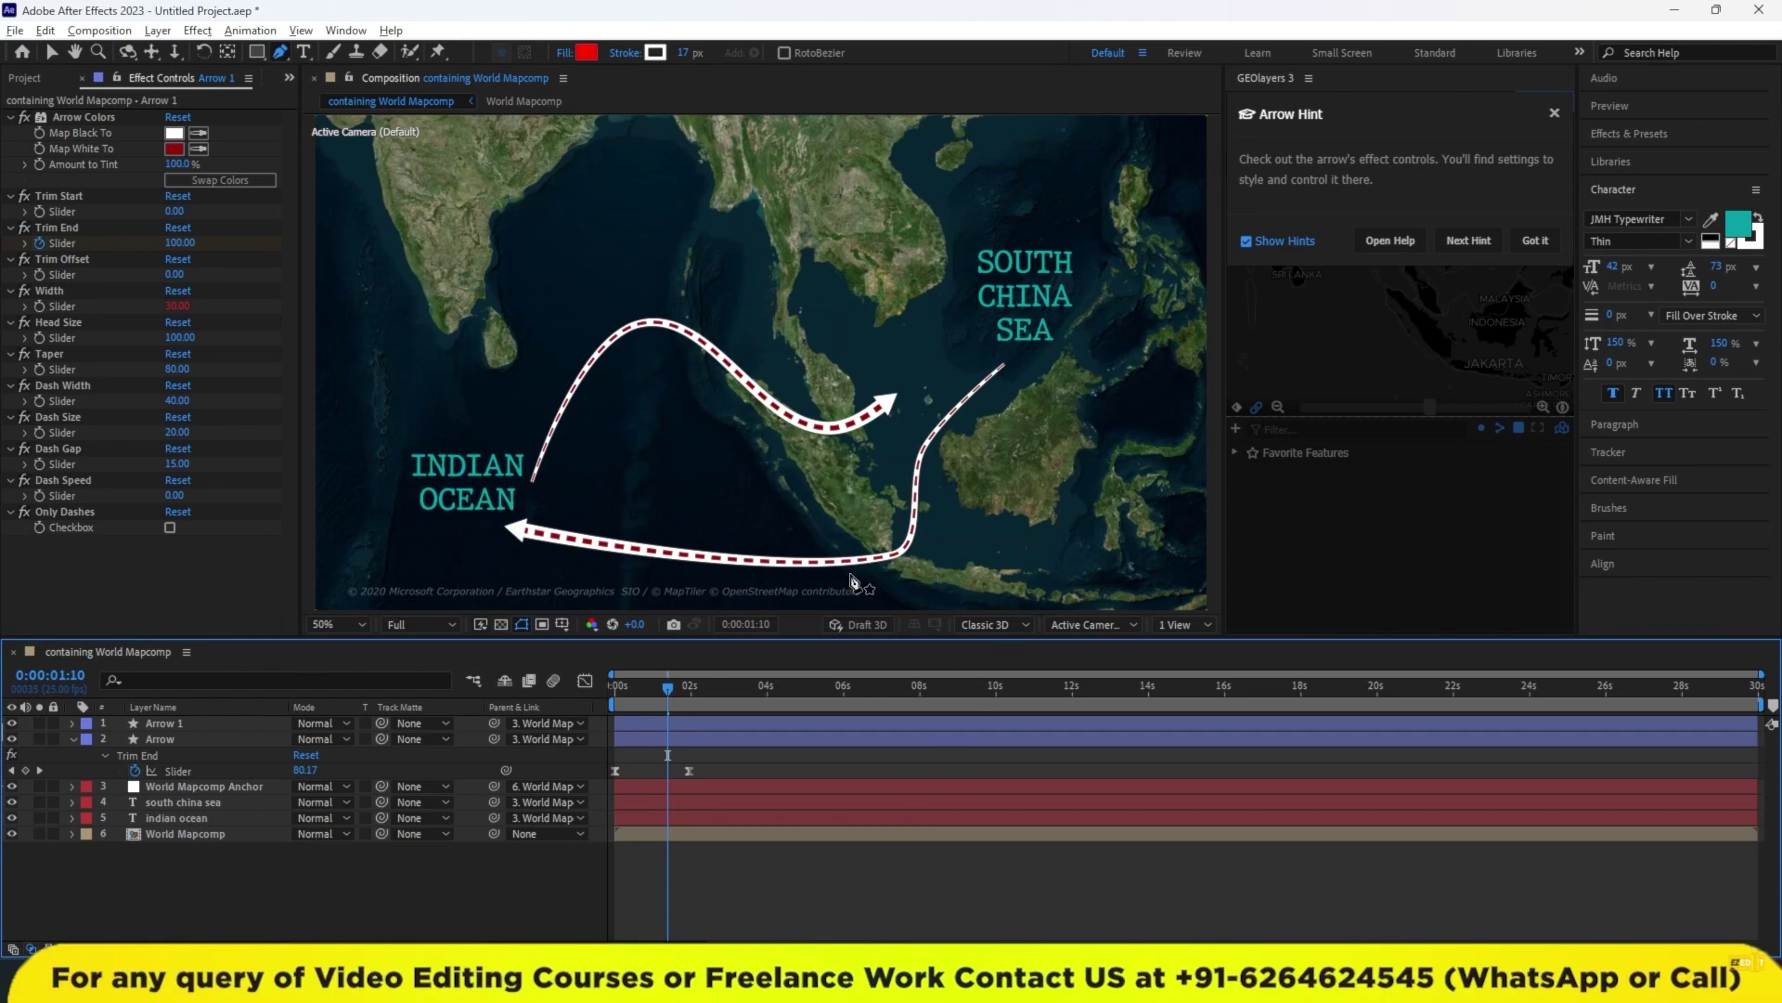
{"action": "left_click", "coordinate": [819, 801]}
{"action": "left_click_drag", "start_coordinate": [666, 686], "coordinate": [616, 687]}
{"action": "left_click", "coordinate": [703, 726]}
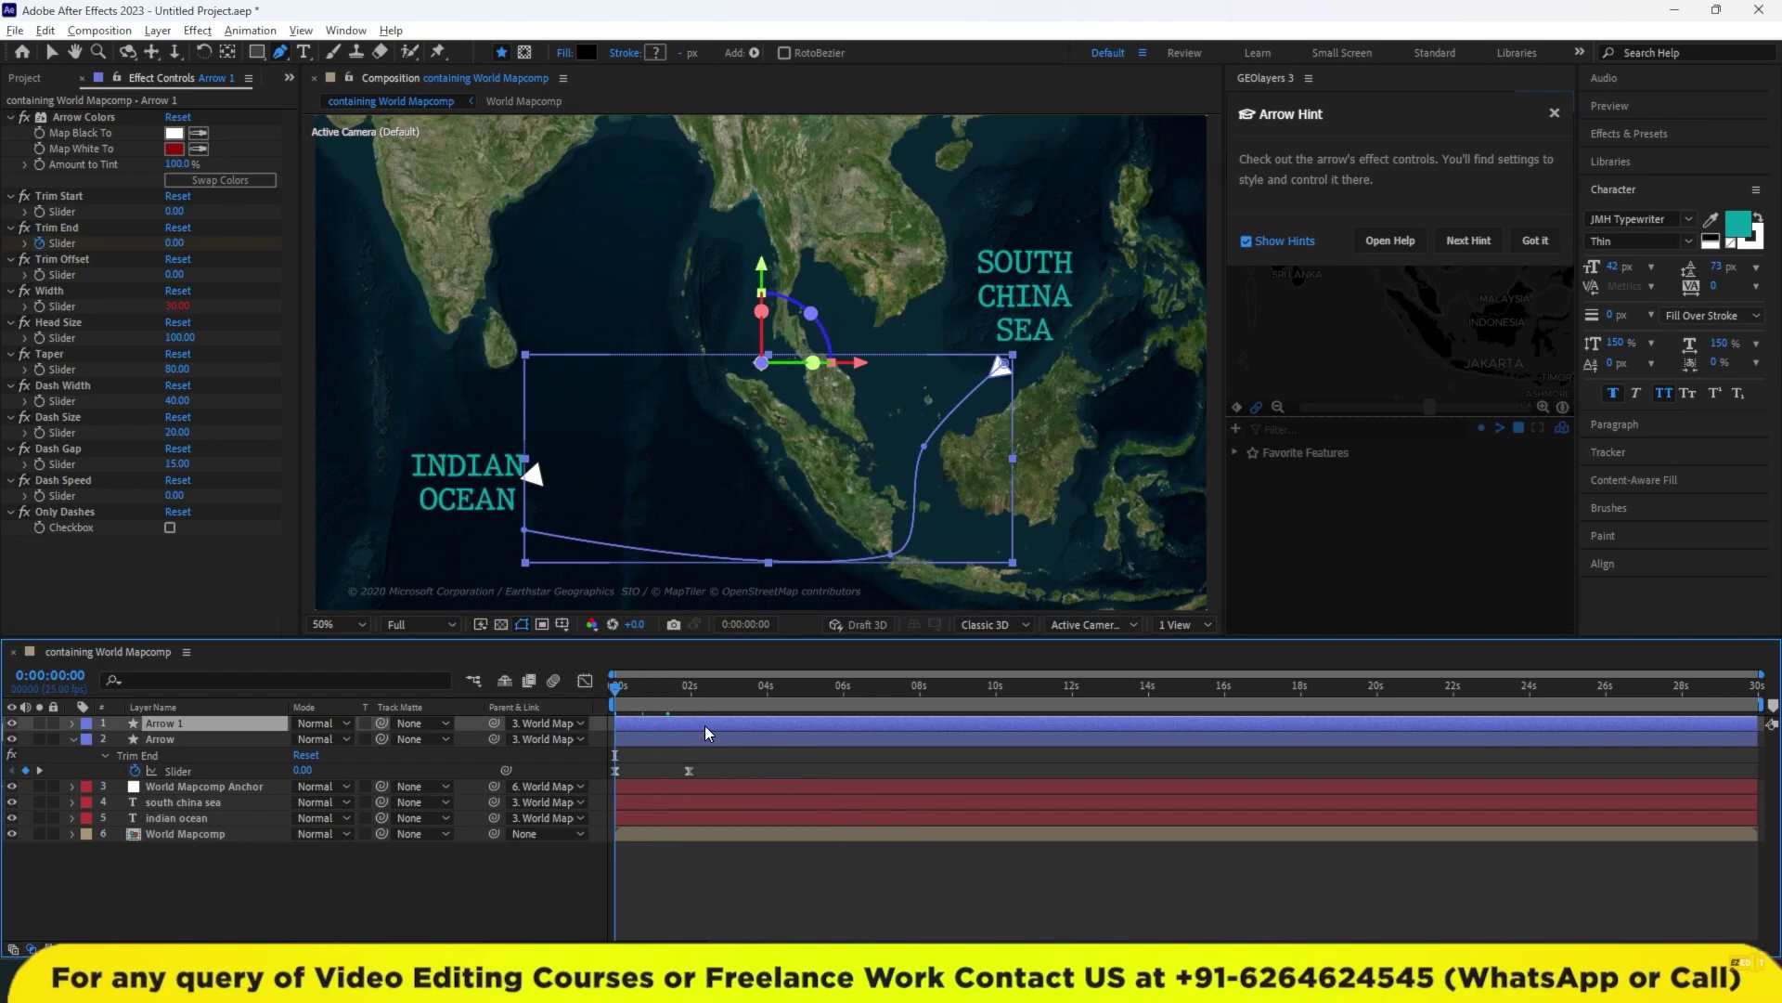
{"action": "key", "text": "u"}
{"action": "left_click_drag", "start_coordinate": [637, 755], "coordinate": [692, 761]}
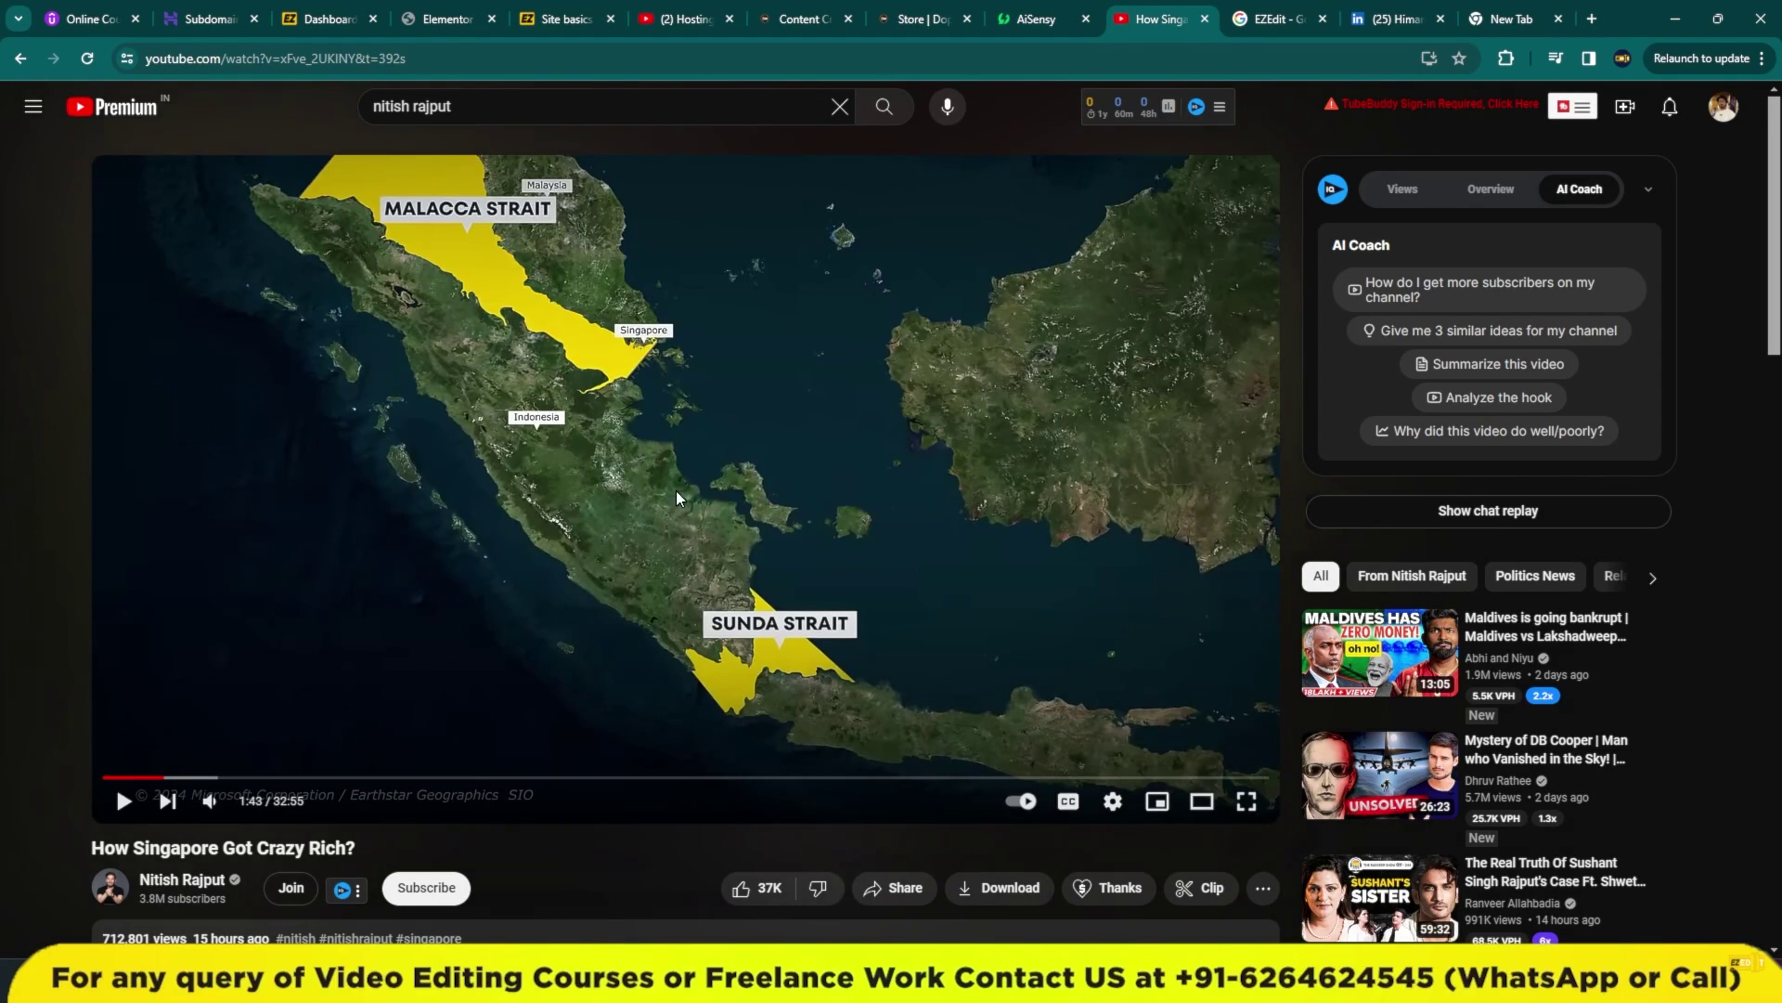
Play the YouTube reference clip and pause it at 1:50.
{"action": "left_click", "coordinate": [737, 481]}
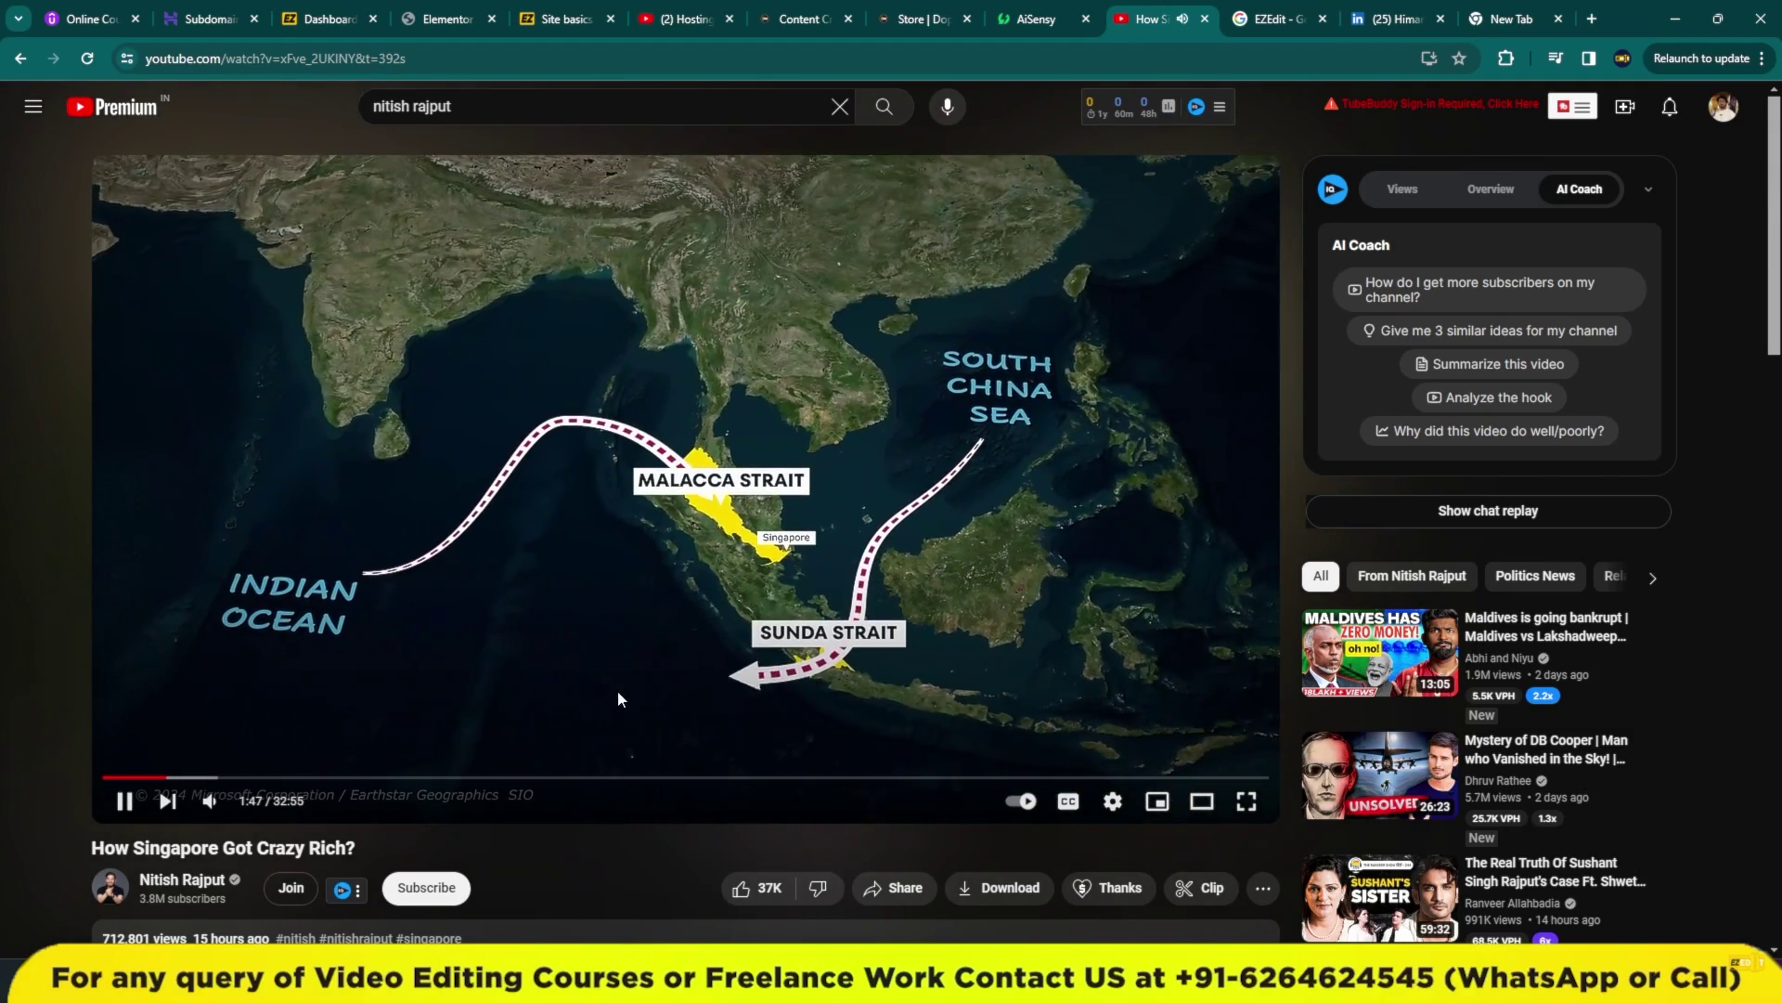
{"action": "left_click", "coordinate": [638, 724]}
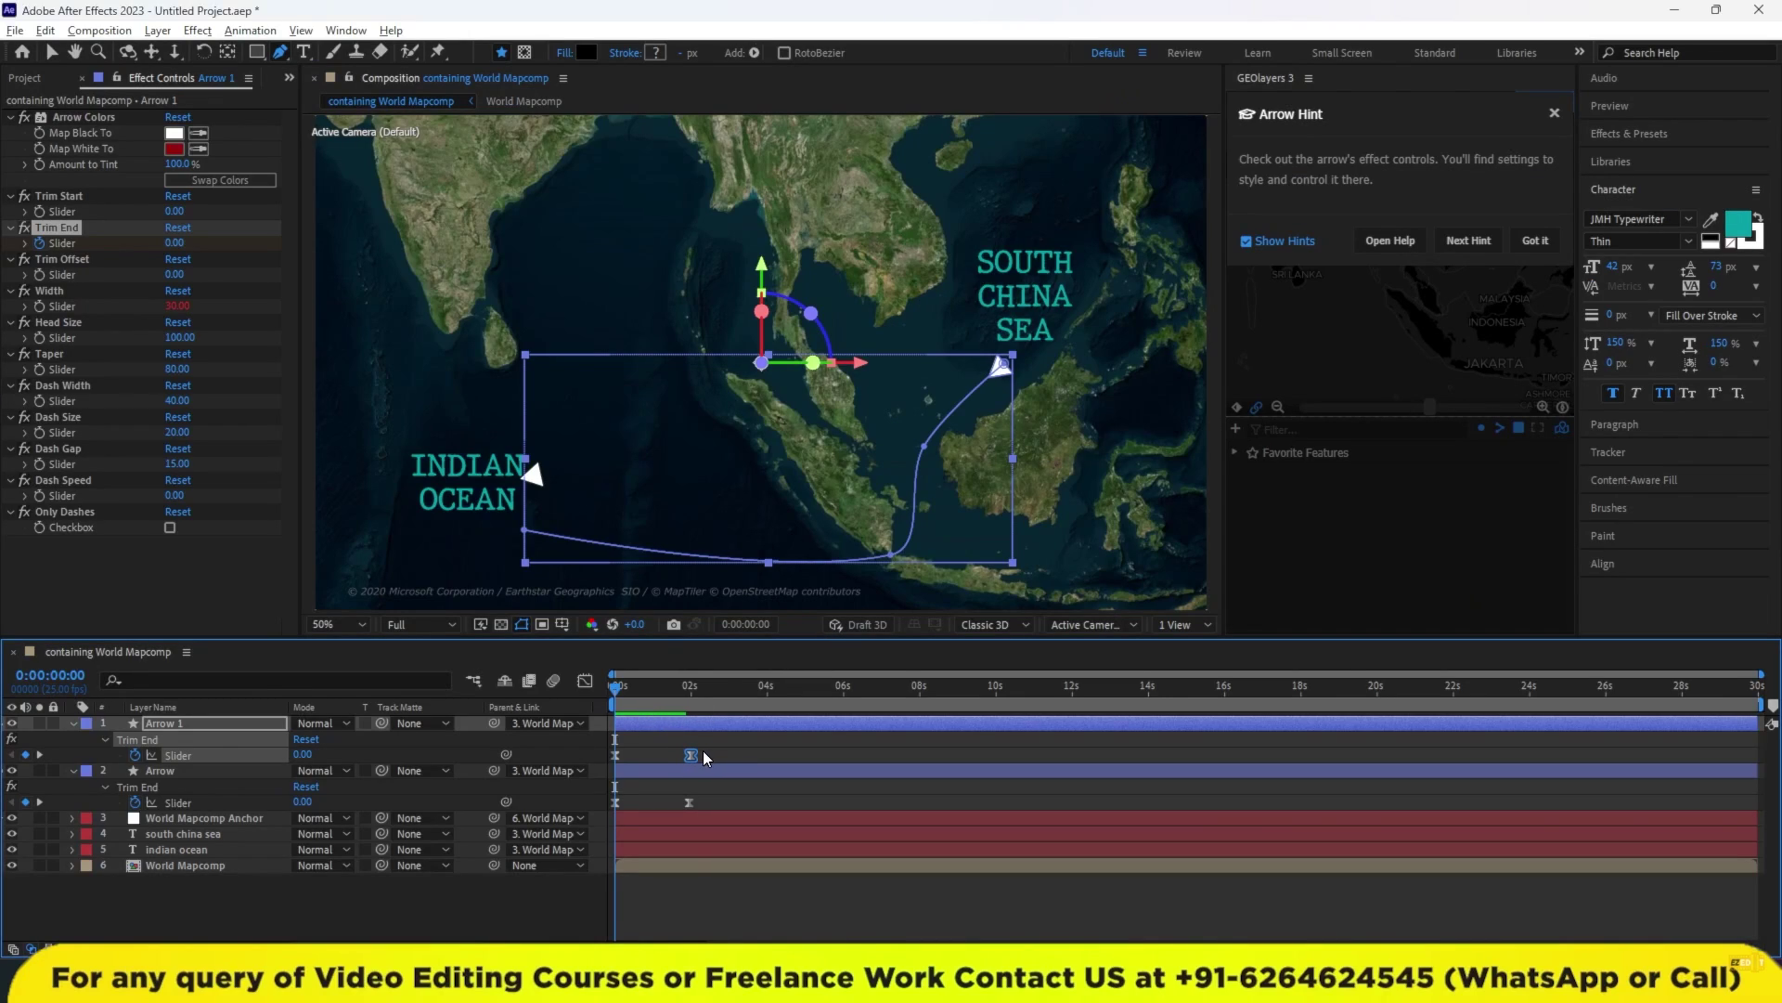
Move both arrows' Trim End keyframes to 0:00:04:00 and preview from 0s.
{"action": "left_click", "coordinate": [767, 694]}
{"action": "mouse_move", "coordinate": [690, 755]}
{"action": "left_mouse_down"}
{"action": "mouse_move", "coordinate": [731, 767]}
{"action": "mouse_move", "coordinate": [710, 806]}
{"action": "left_mouse_up"}
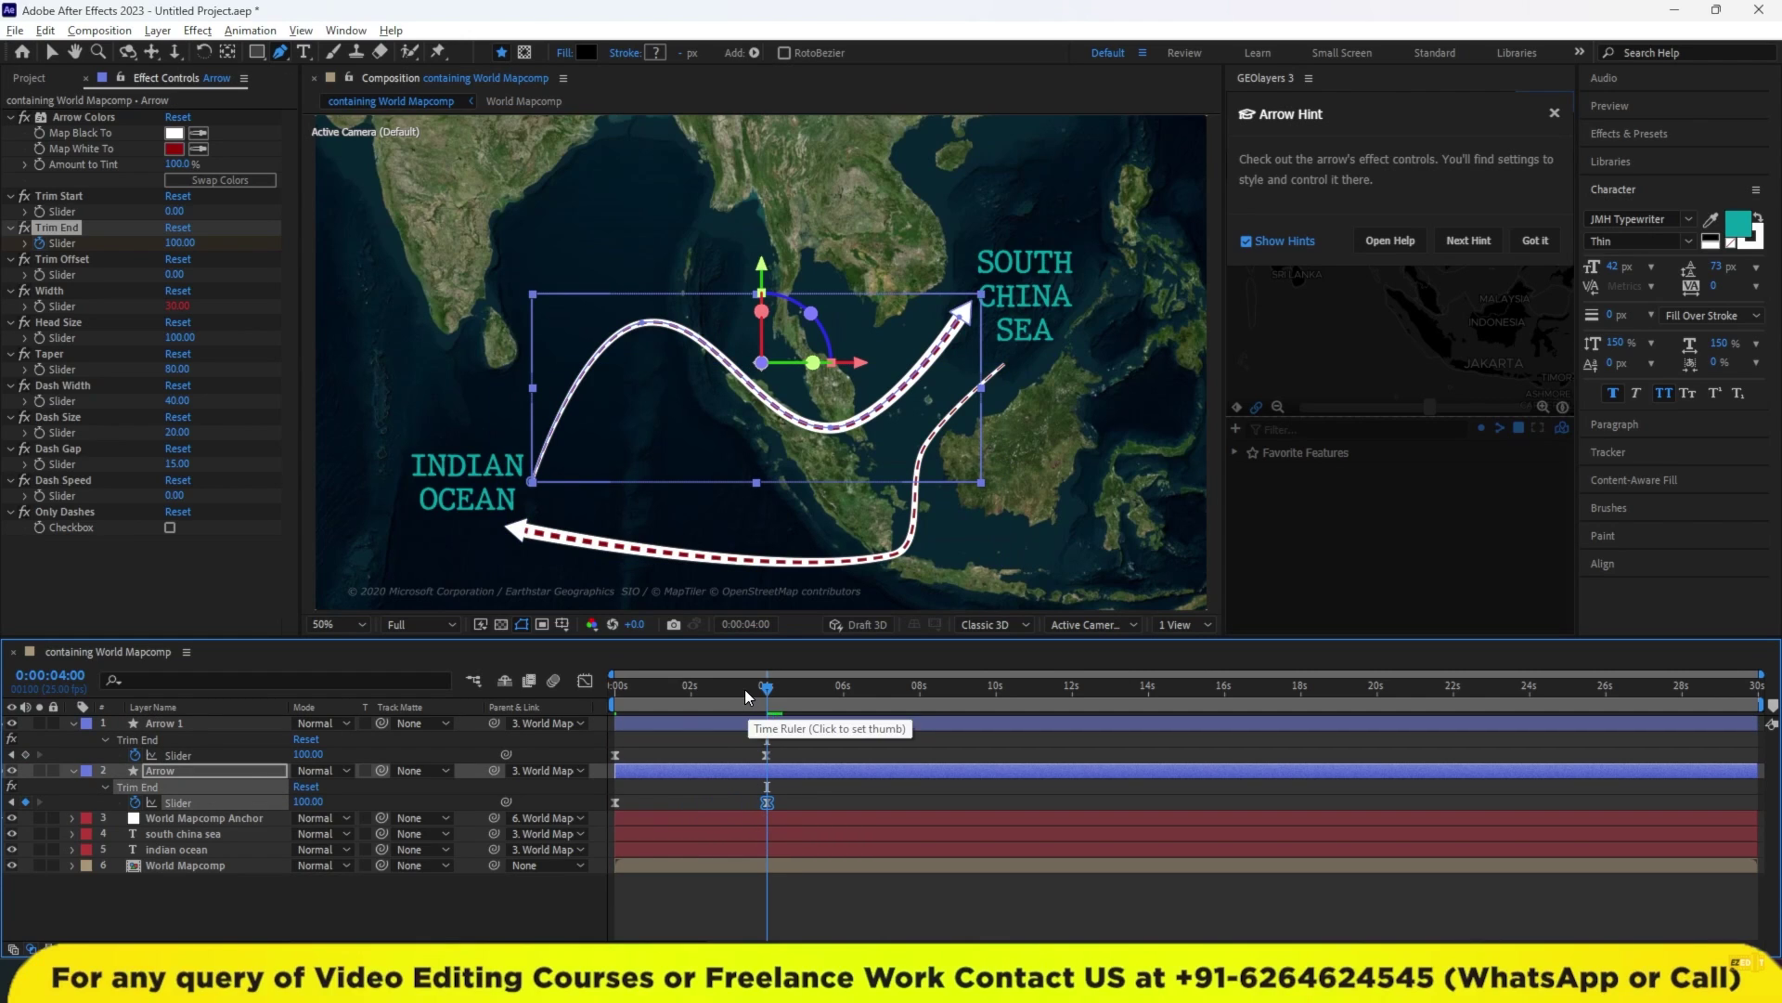
{"action": "left_click_drag", "start_coordinate": [744, 689], "coordinate": [615, 689]}
{"action": "key", "text": "space"}
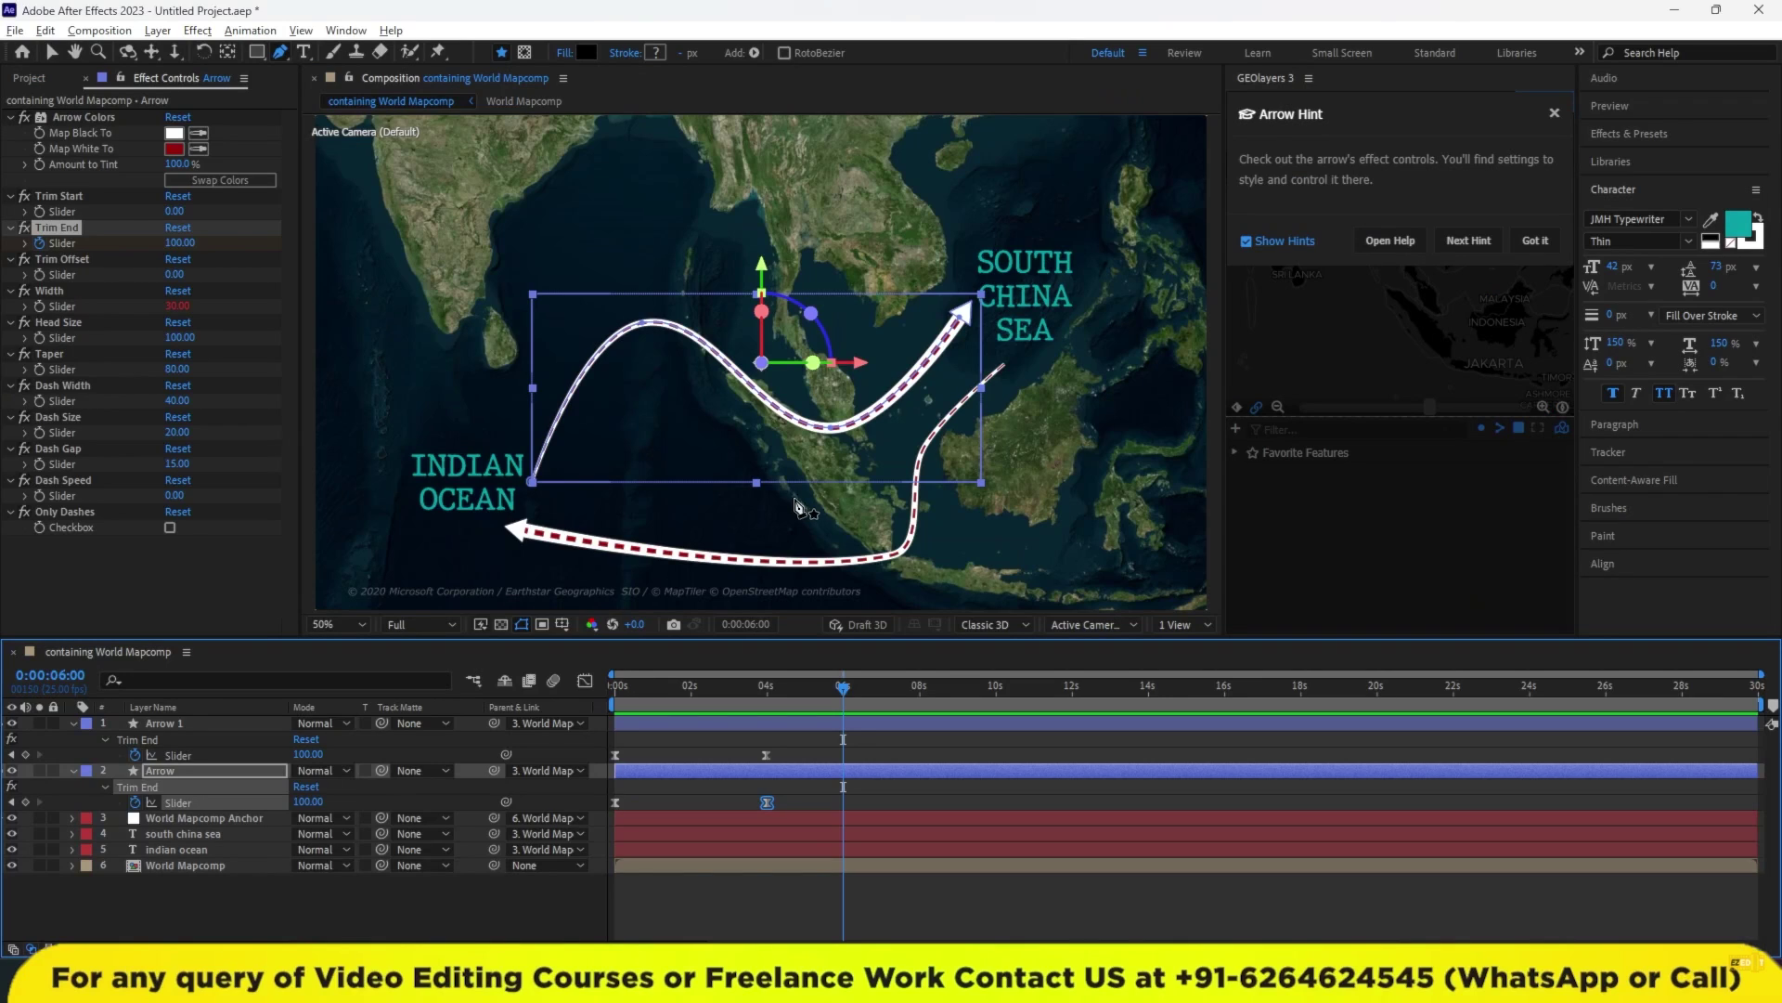
Search GEOlayers for 'malacca s' and preview the first result.
{"action": "left_click", "coordinate": [1555, 115]}
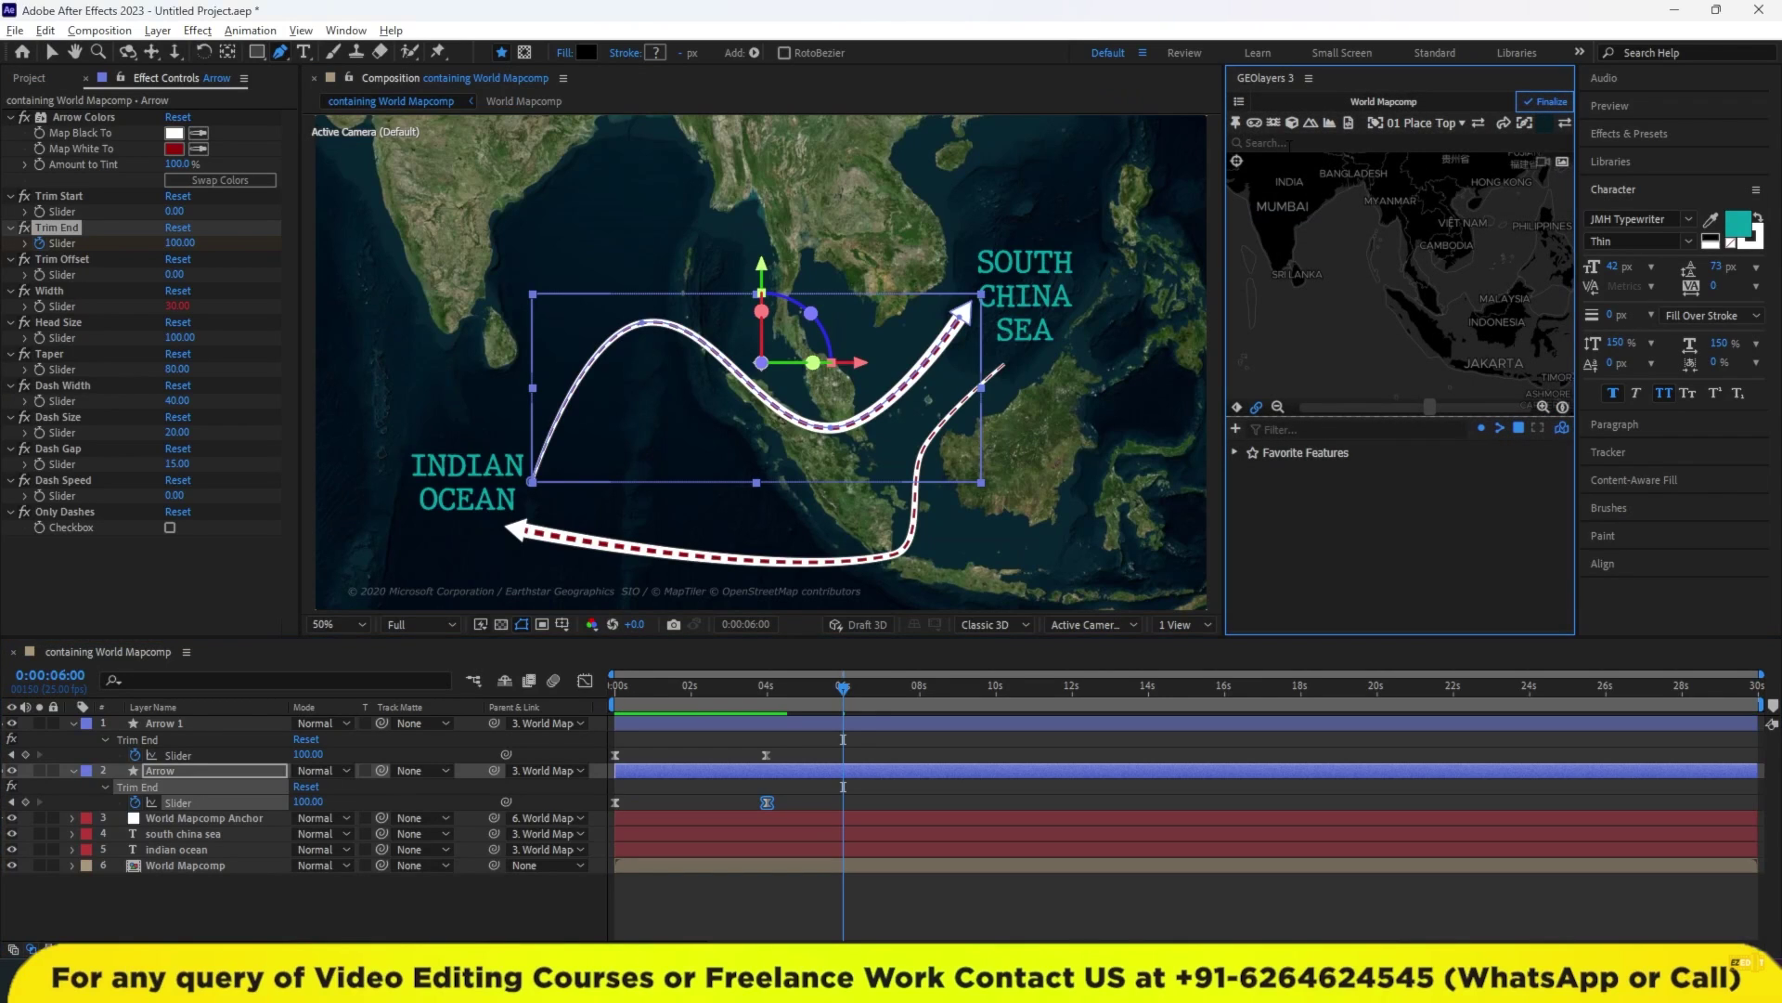
{"action": "type", "text": "malaka"}
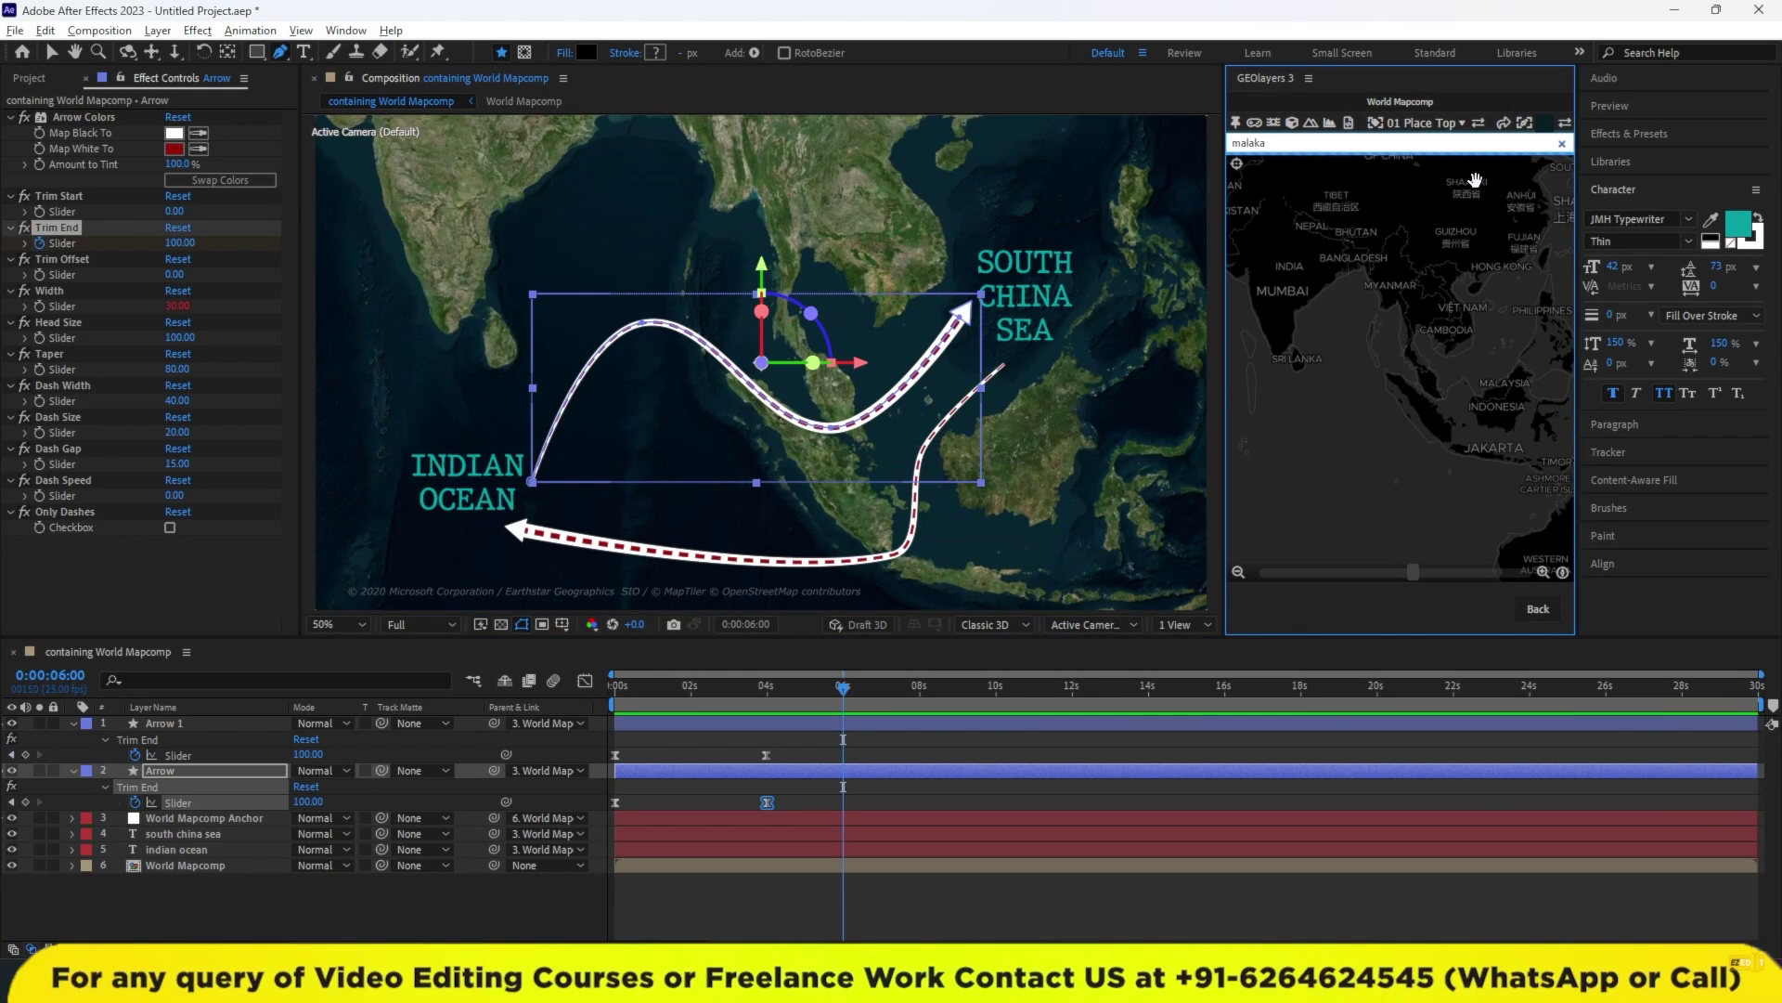
{"action": "key", "text": "Return"}
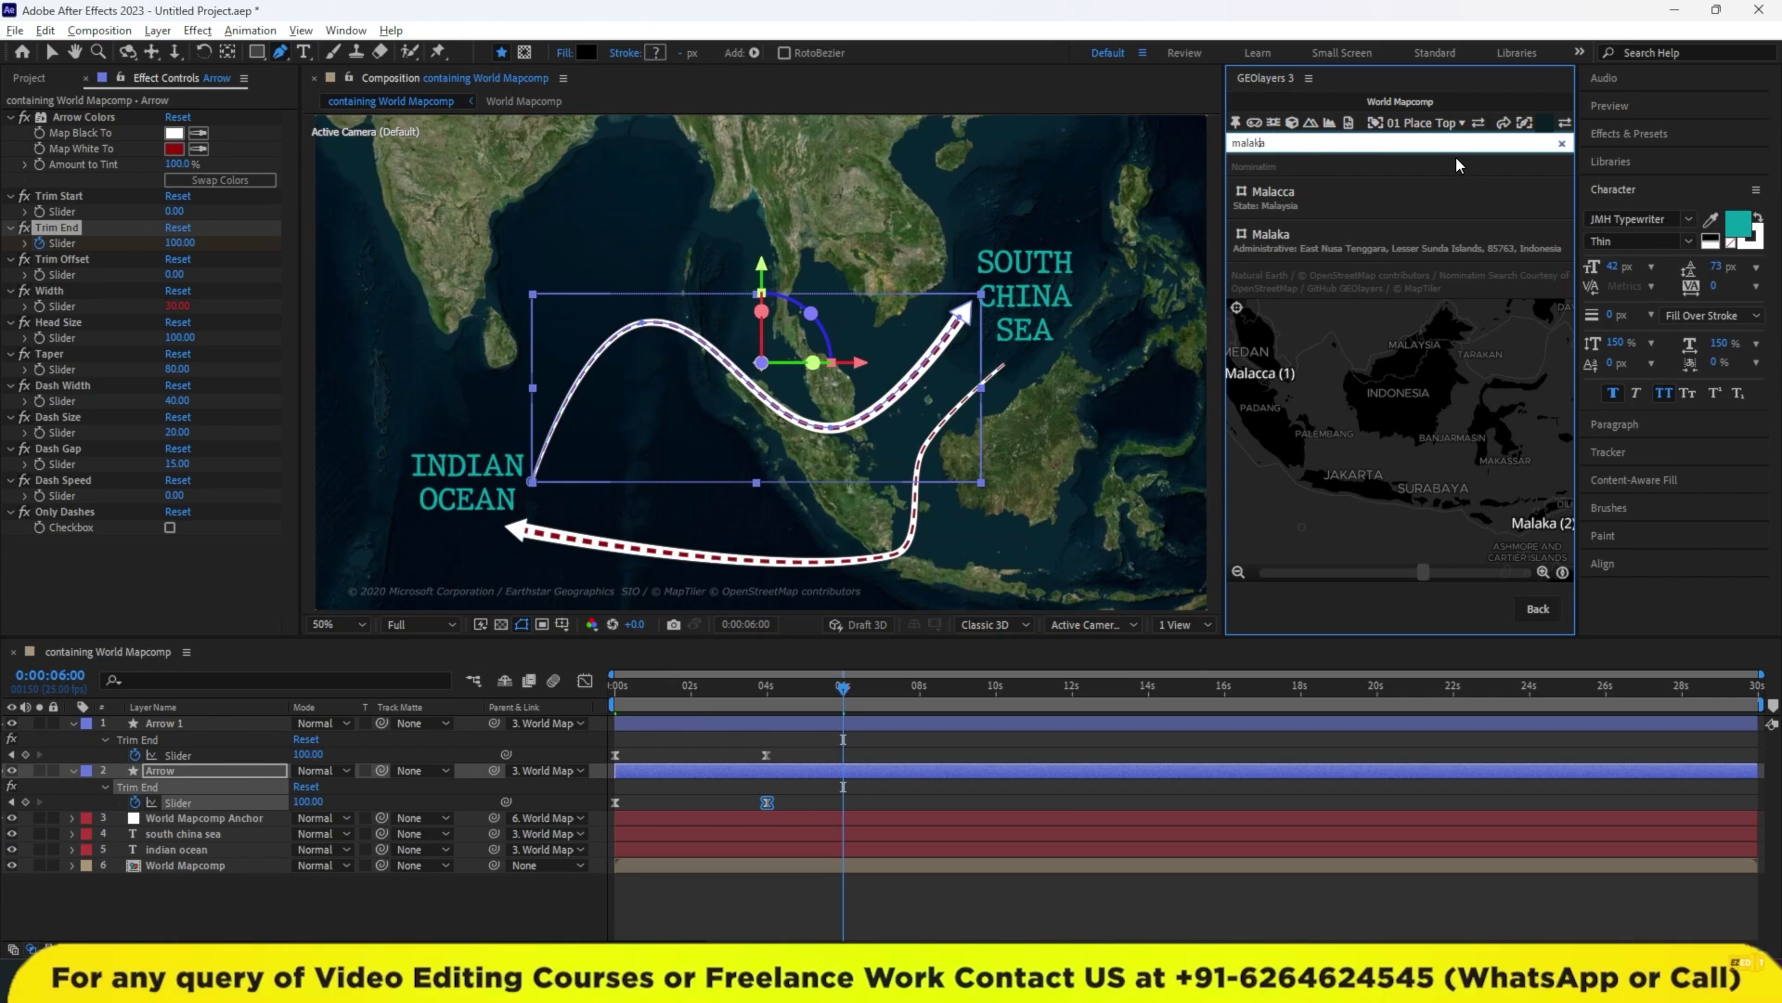
{"action": "key", "text": "BackSpace"}
{"action": "key", "text": "BackSpace"}
{"action": "type", "text": "cca st"}
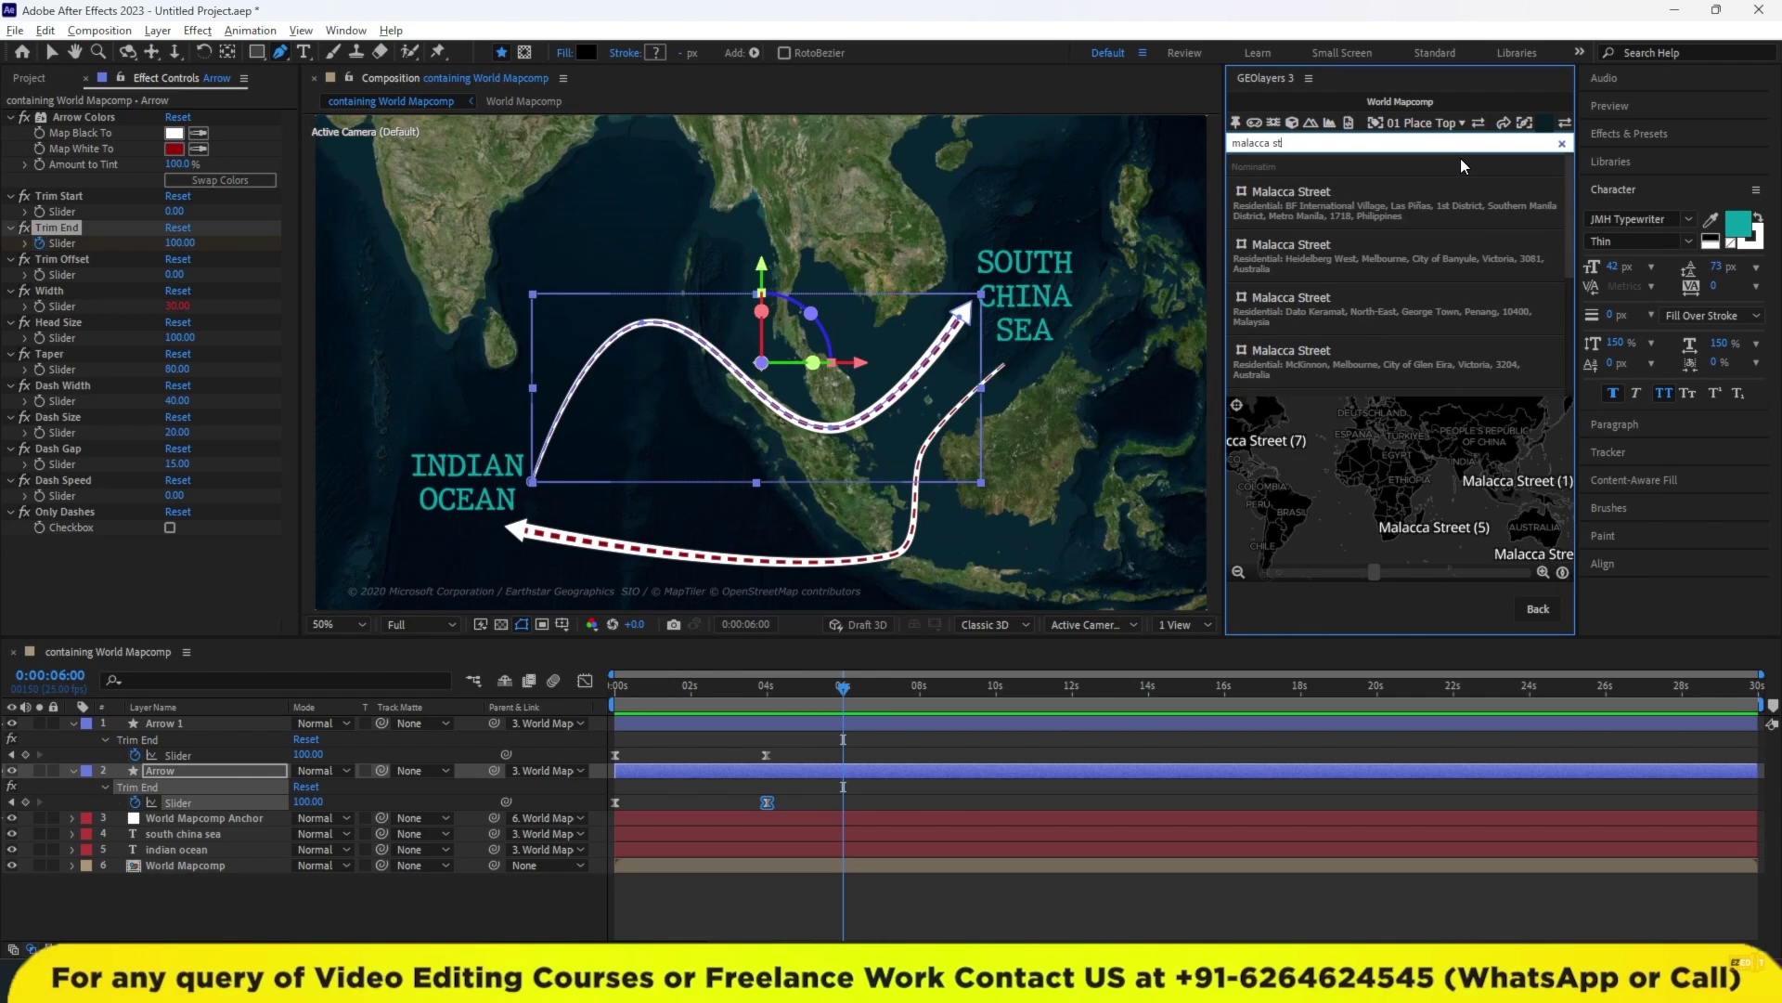
{"action": "left_click", "coordinate": [1376, 206]}
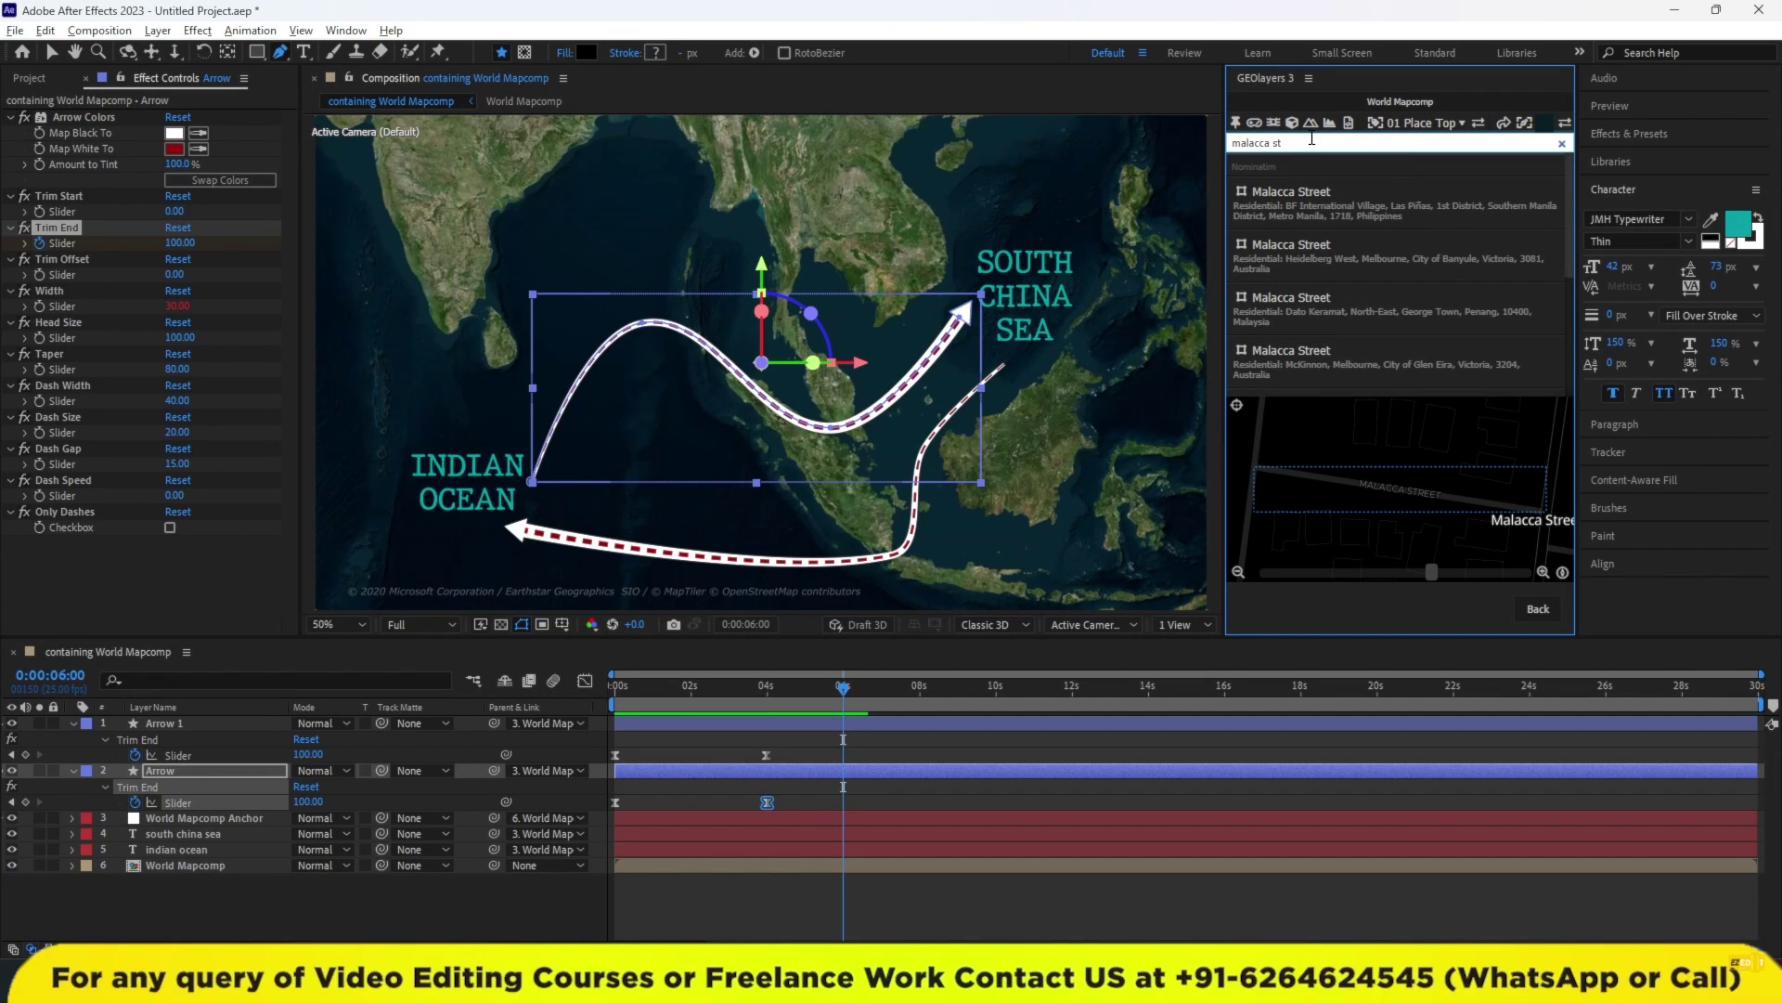
Refine the search to 'malacca stra', add Malacca Strait Mosque and try Draw Features.
{"action": "type", "text": "rait"}
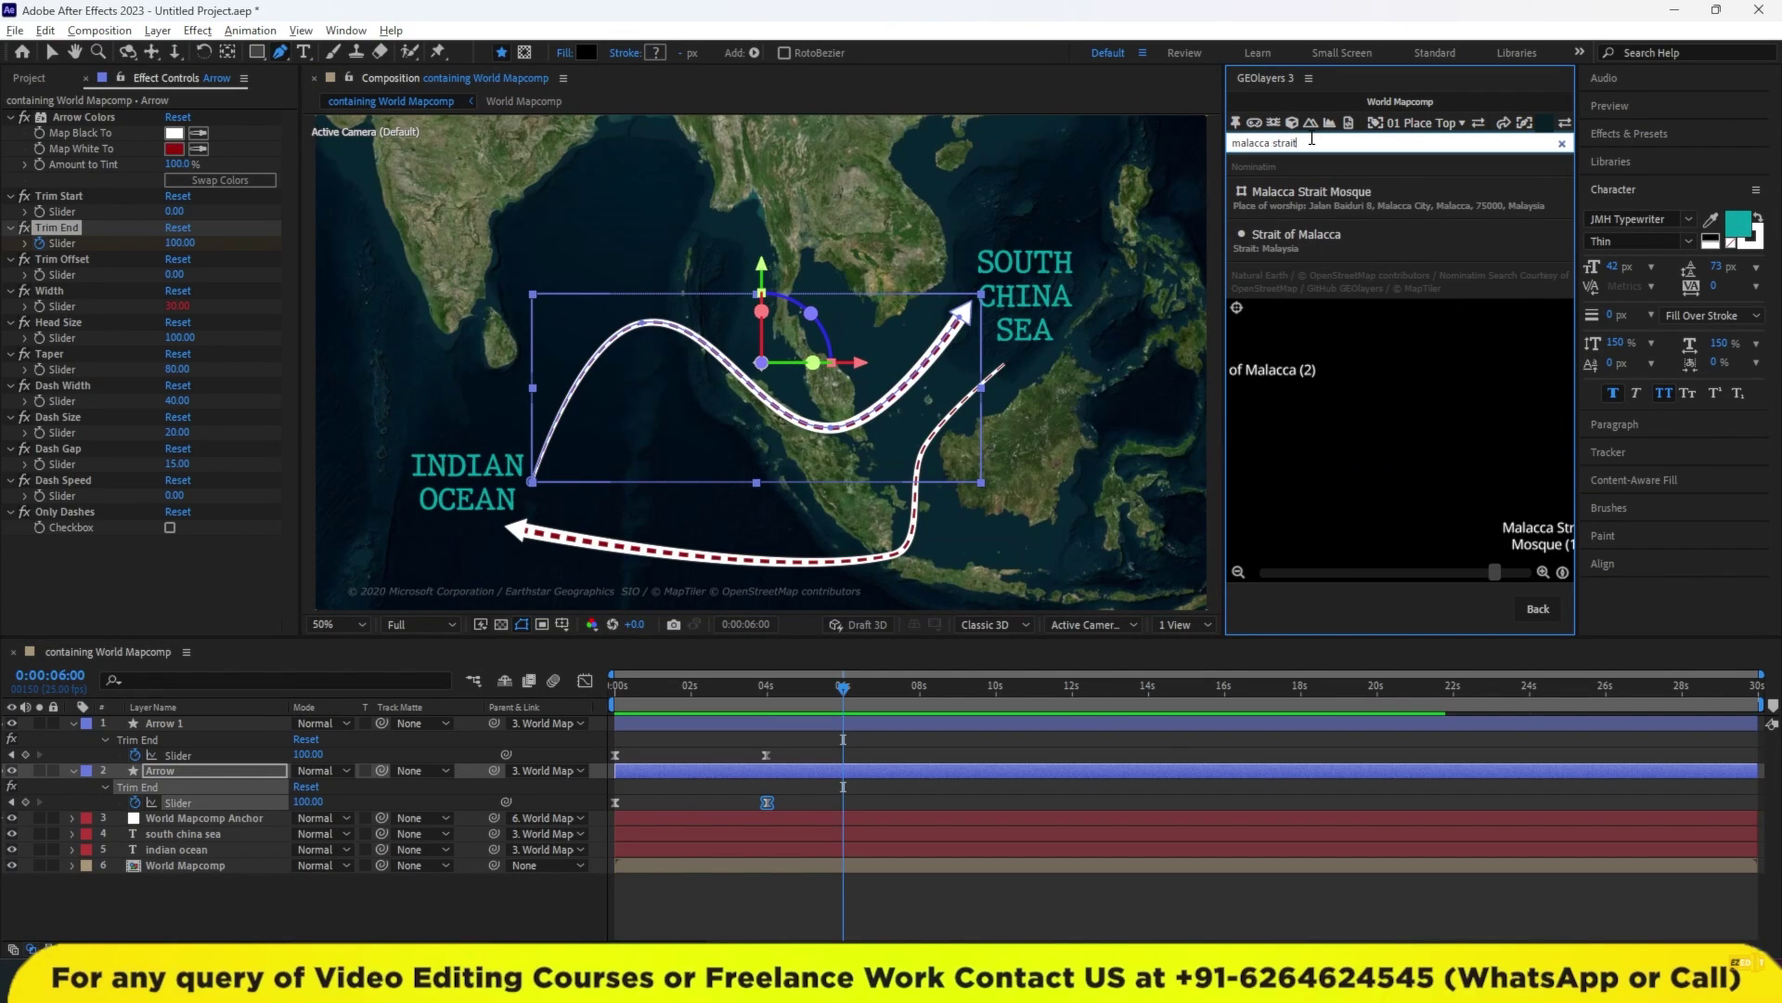
{"action": "mouse_move", "coordinate": [1342, 209]}
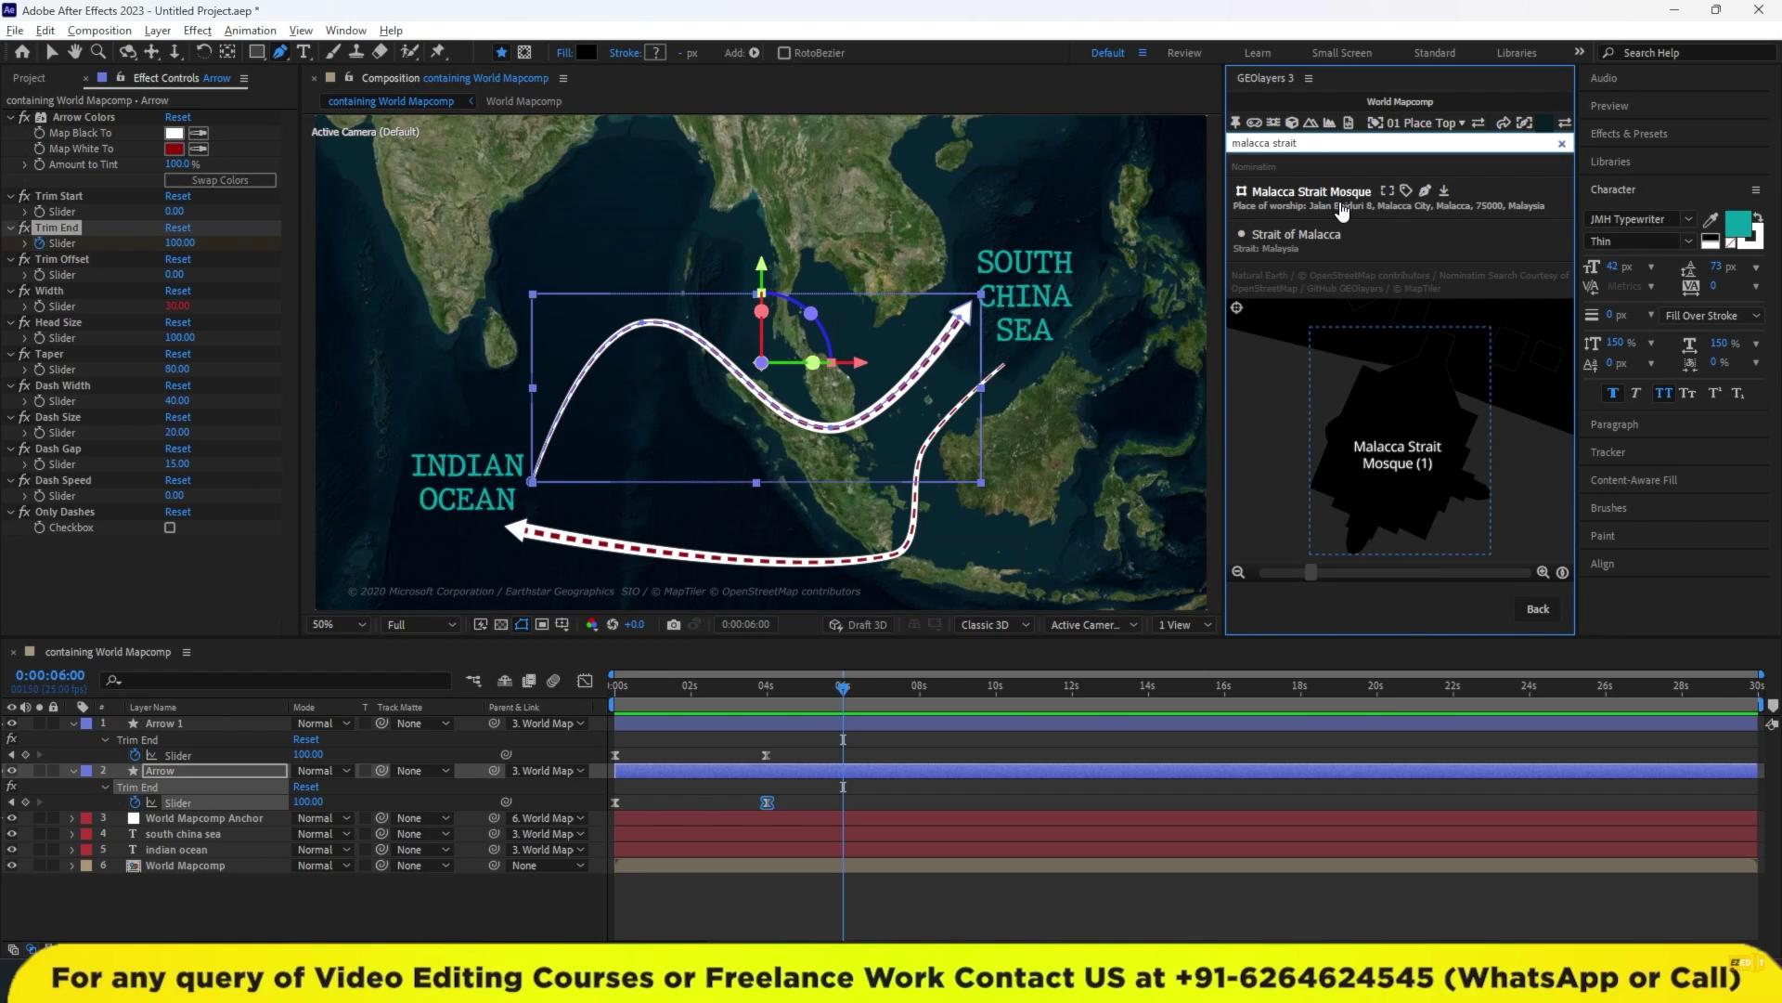
{"action": "left_click", "coordinate": [1439, 191]}
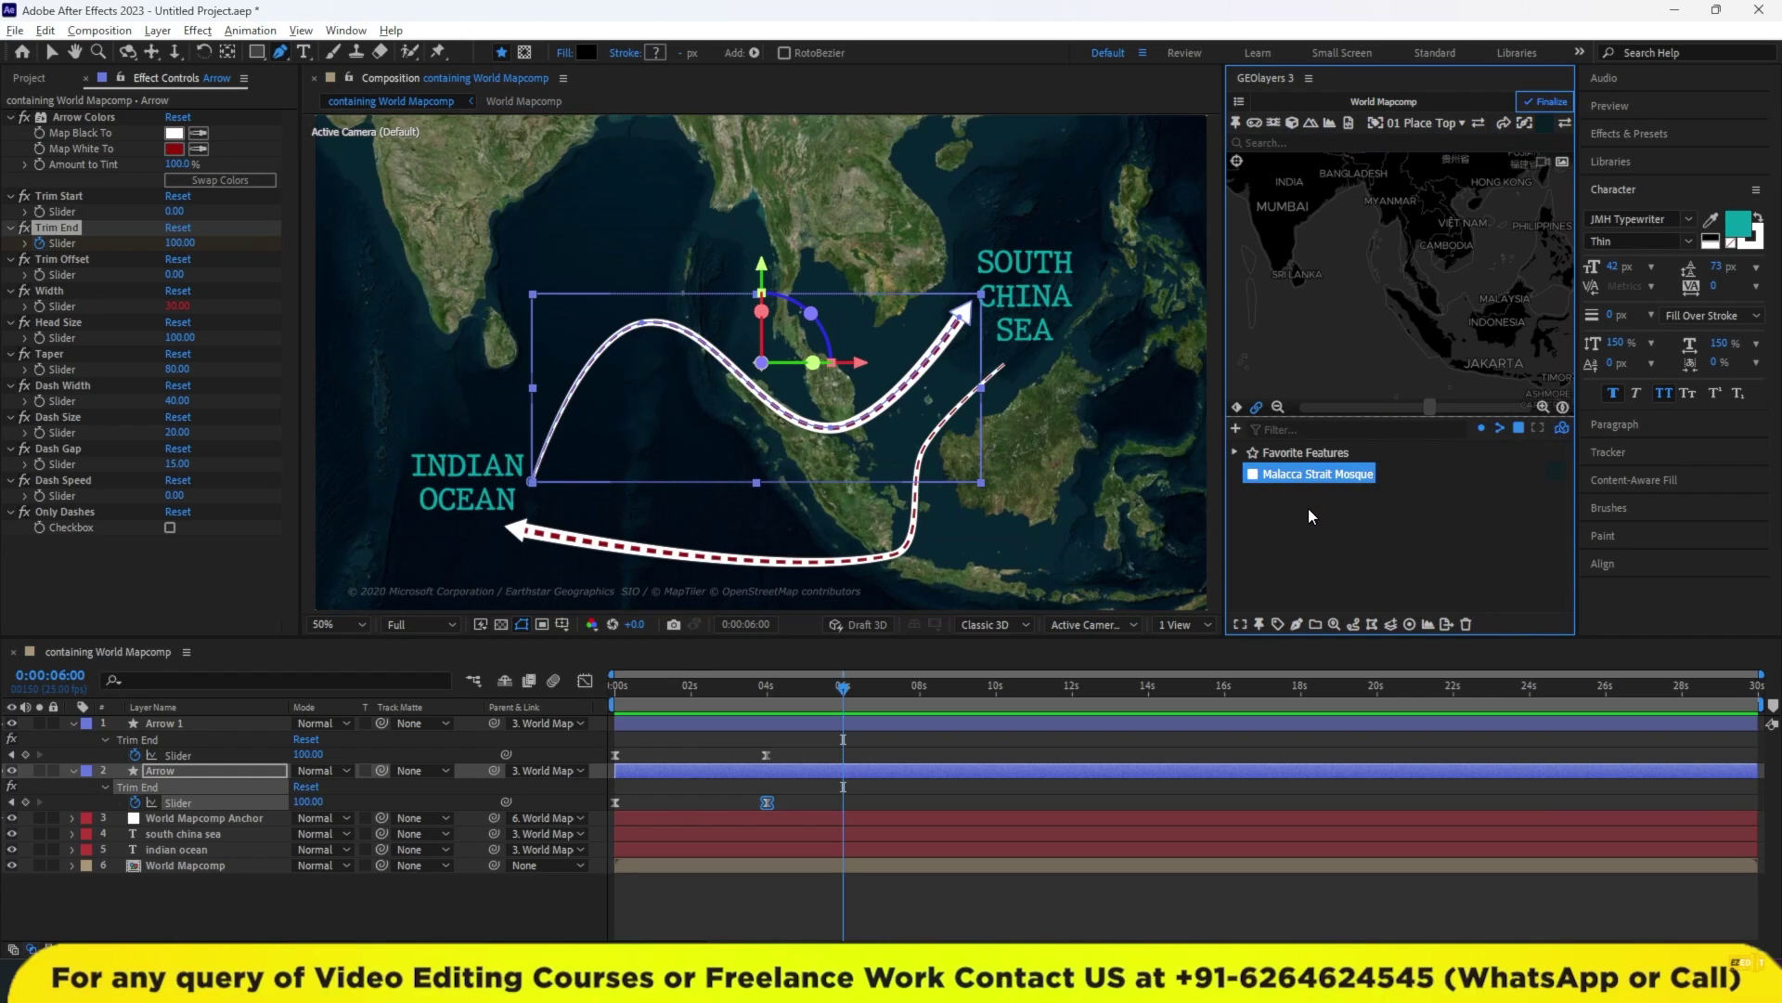
{"action": "left_click", "coordinate": [1303, 477]}
{"action": "left_click", "coordinate": [1296, 624]}
{"action": "left_click", "coordinate": [1340, 574]}
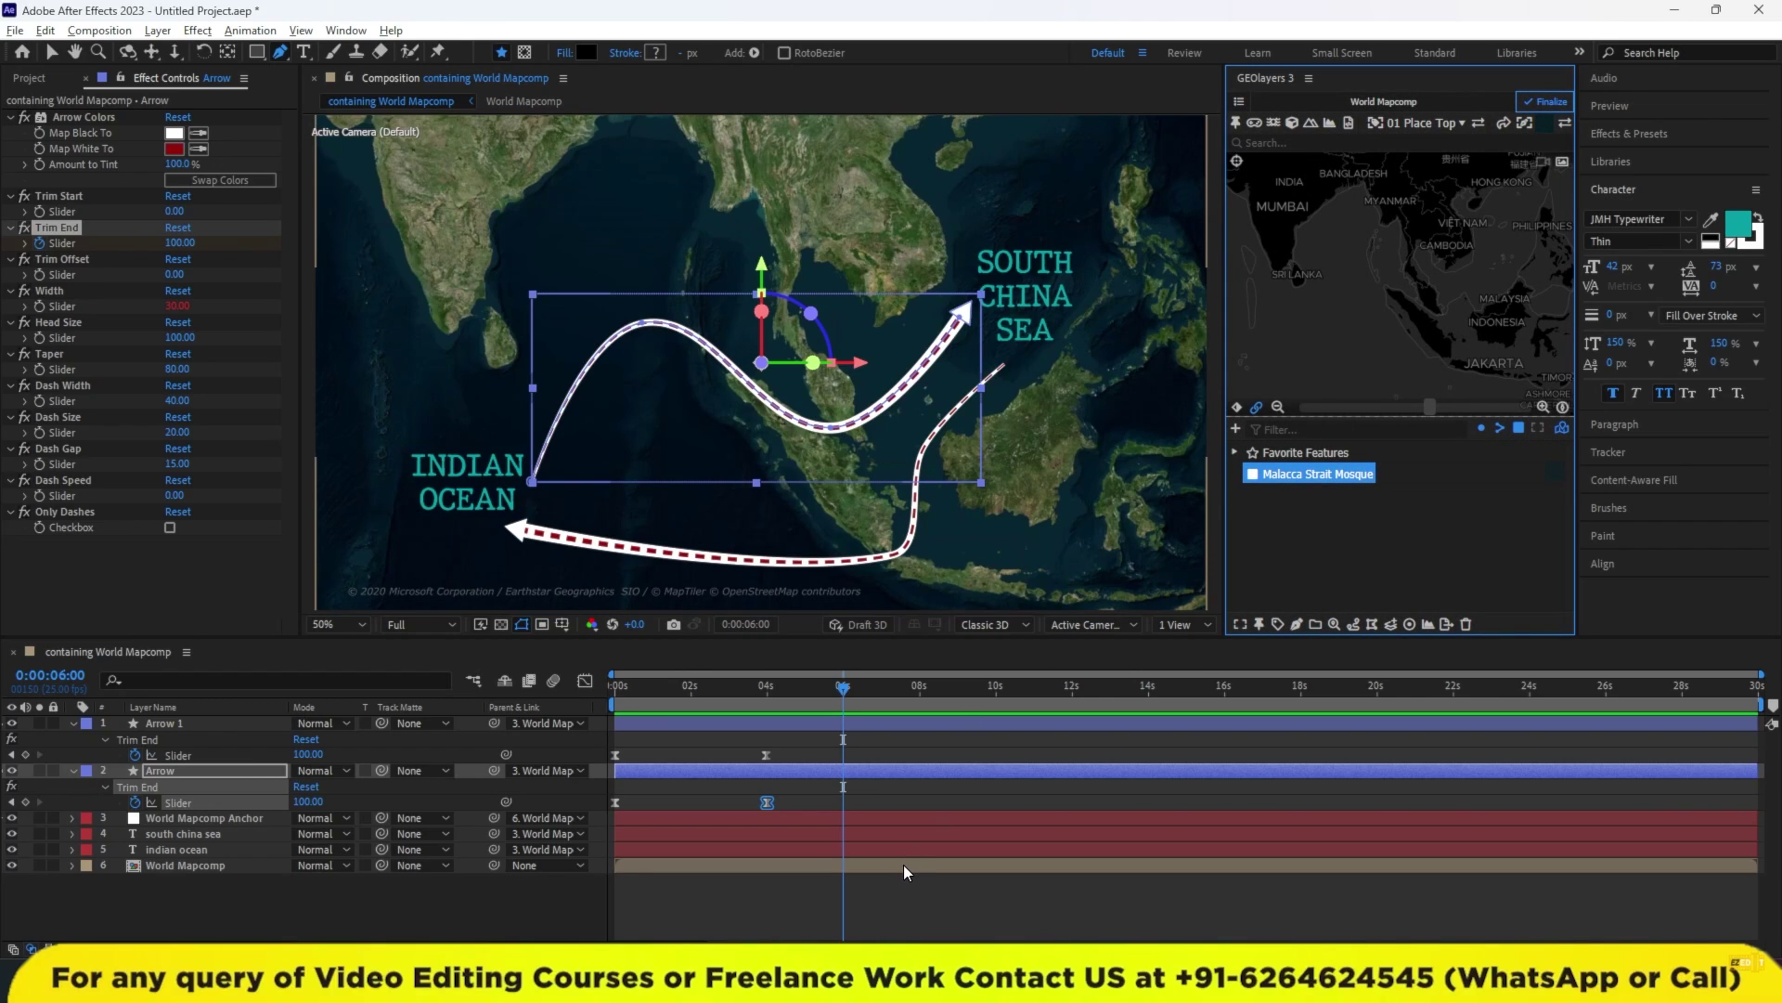
{"action": "left_click", "coordinate": [926, 881]}
{"action": "left_click", "coordinate": [1312, 481]}
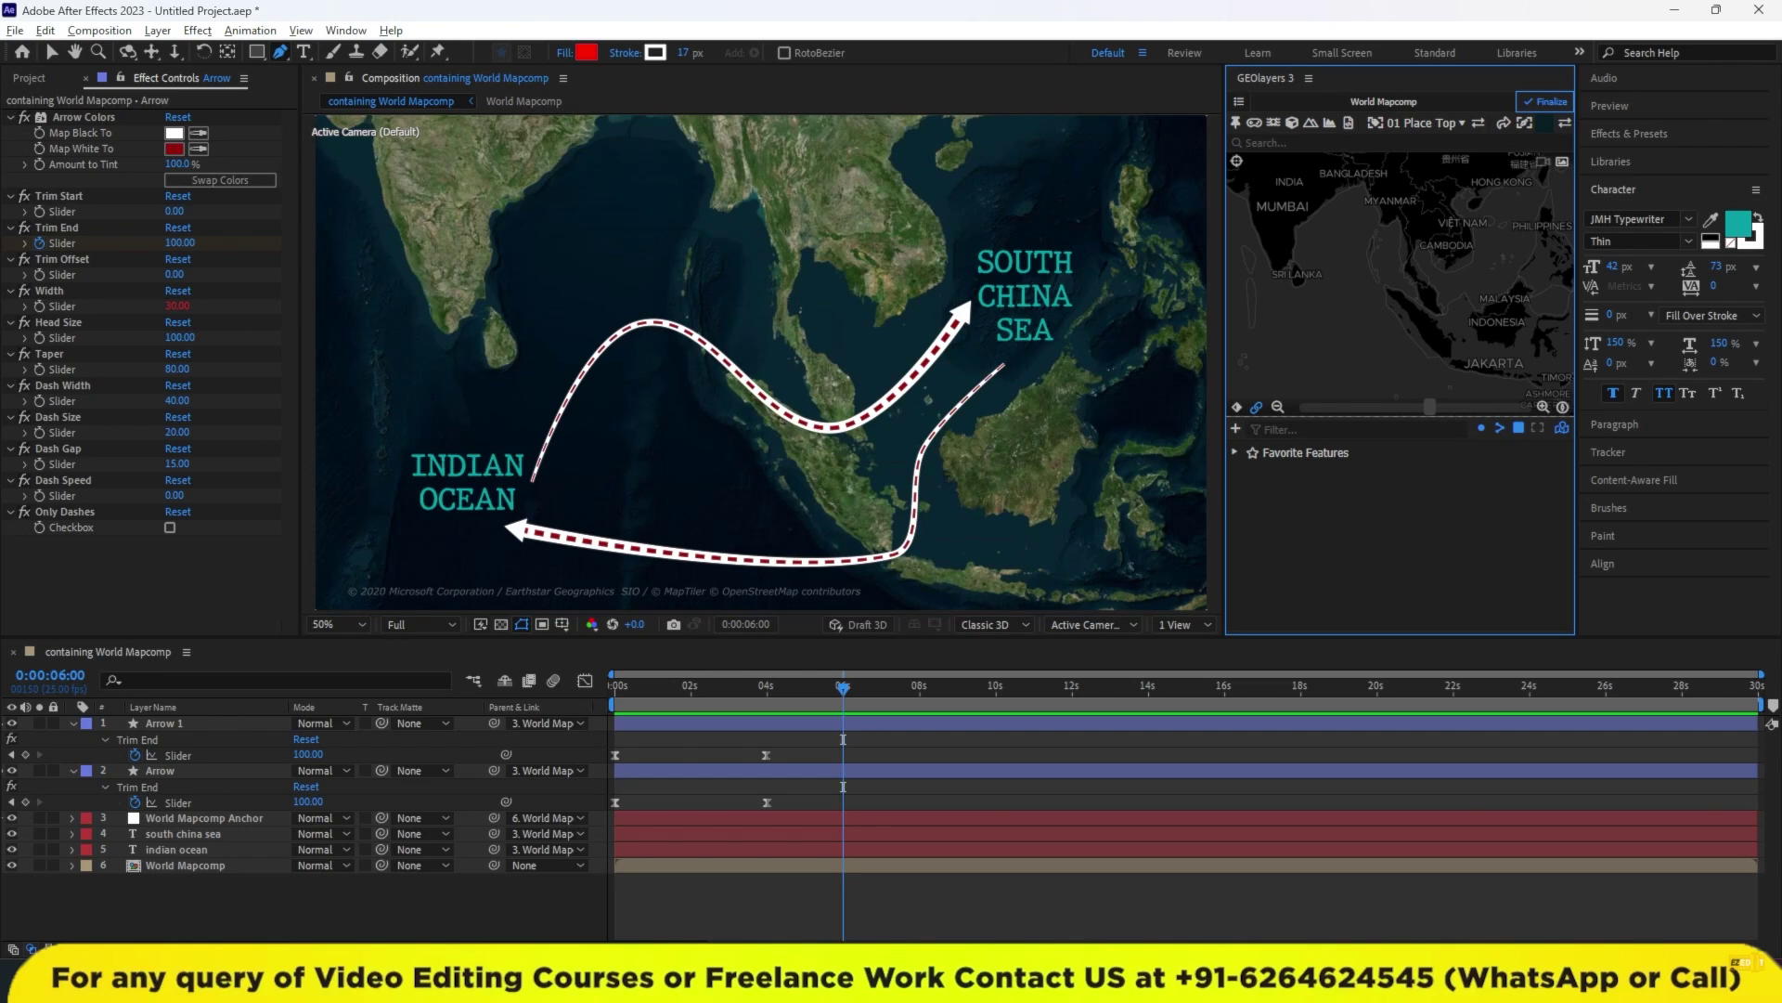
Zoom in on the strait and place the first pen point at its northern end.
{"action": "scroll", "coordinate": [787, 390], "scroll_direction": "up", "scroll_amount": 3}
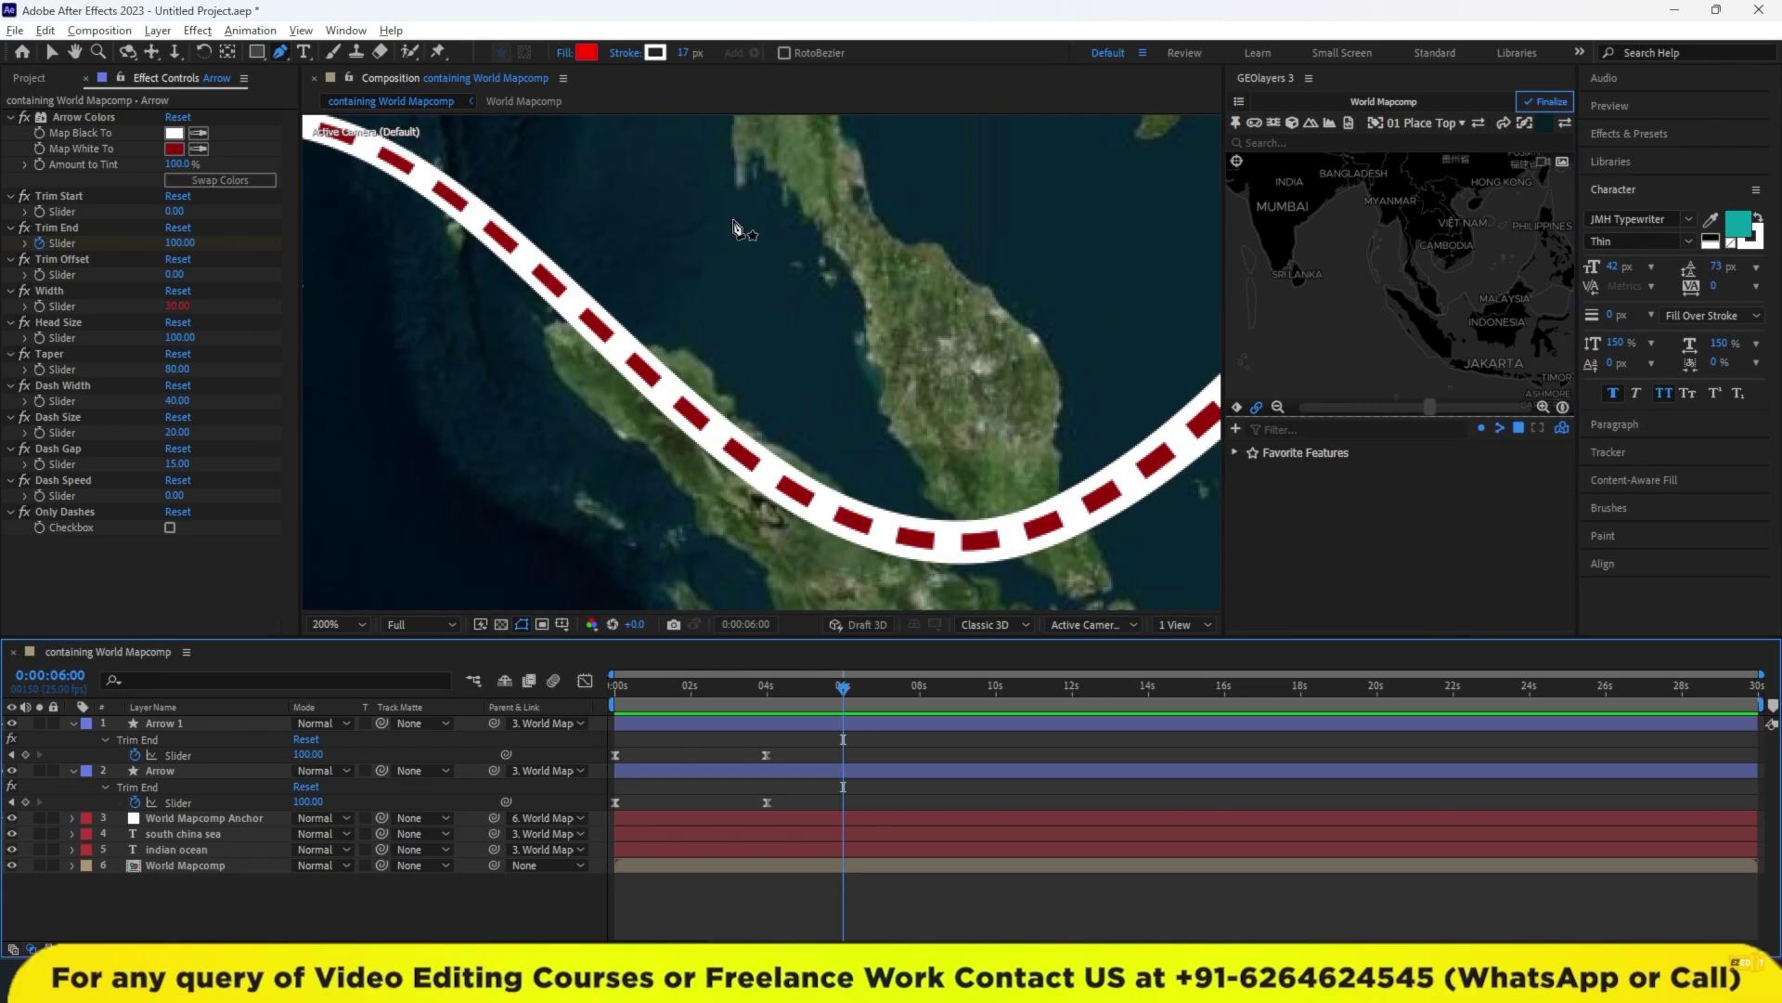
{"action": "left_click_drag", "start_coordinate": [741, 185], "coordinate": [755, 164]}
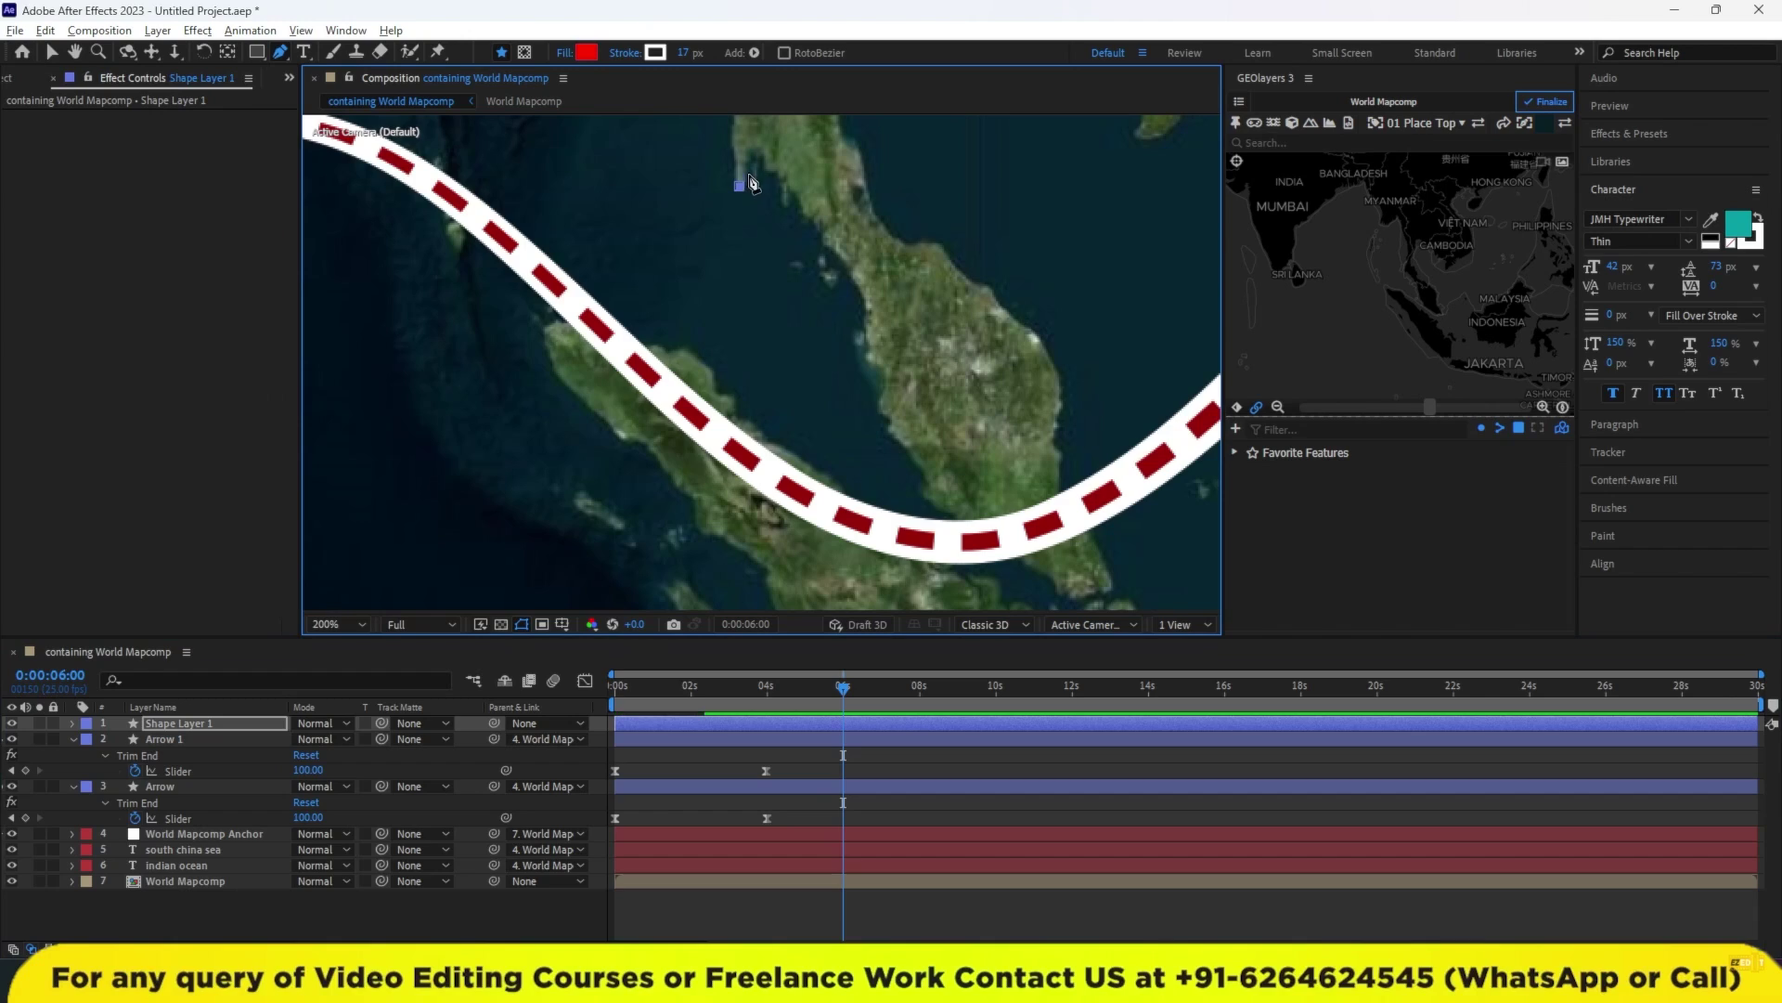
Trace the strait's eastern shore southward with pen points toward the dashed route.
{"action": "left_click", "coordinate": [776, 172]}
{"action": "left_click", "coordinate": [788, 196]}
{"action": "left_click", "coordinate": [816, 225]}
{"action": "left_click", "coordinate": [840, 255]}
{"action": "left_click", "coordinate": [863, 316]}
{"action": "left_click", "coordinate": [865, 347]}
{"action": "left_click", "coordinate": [873, 370]}
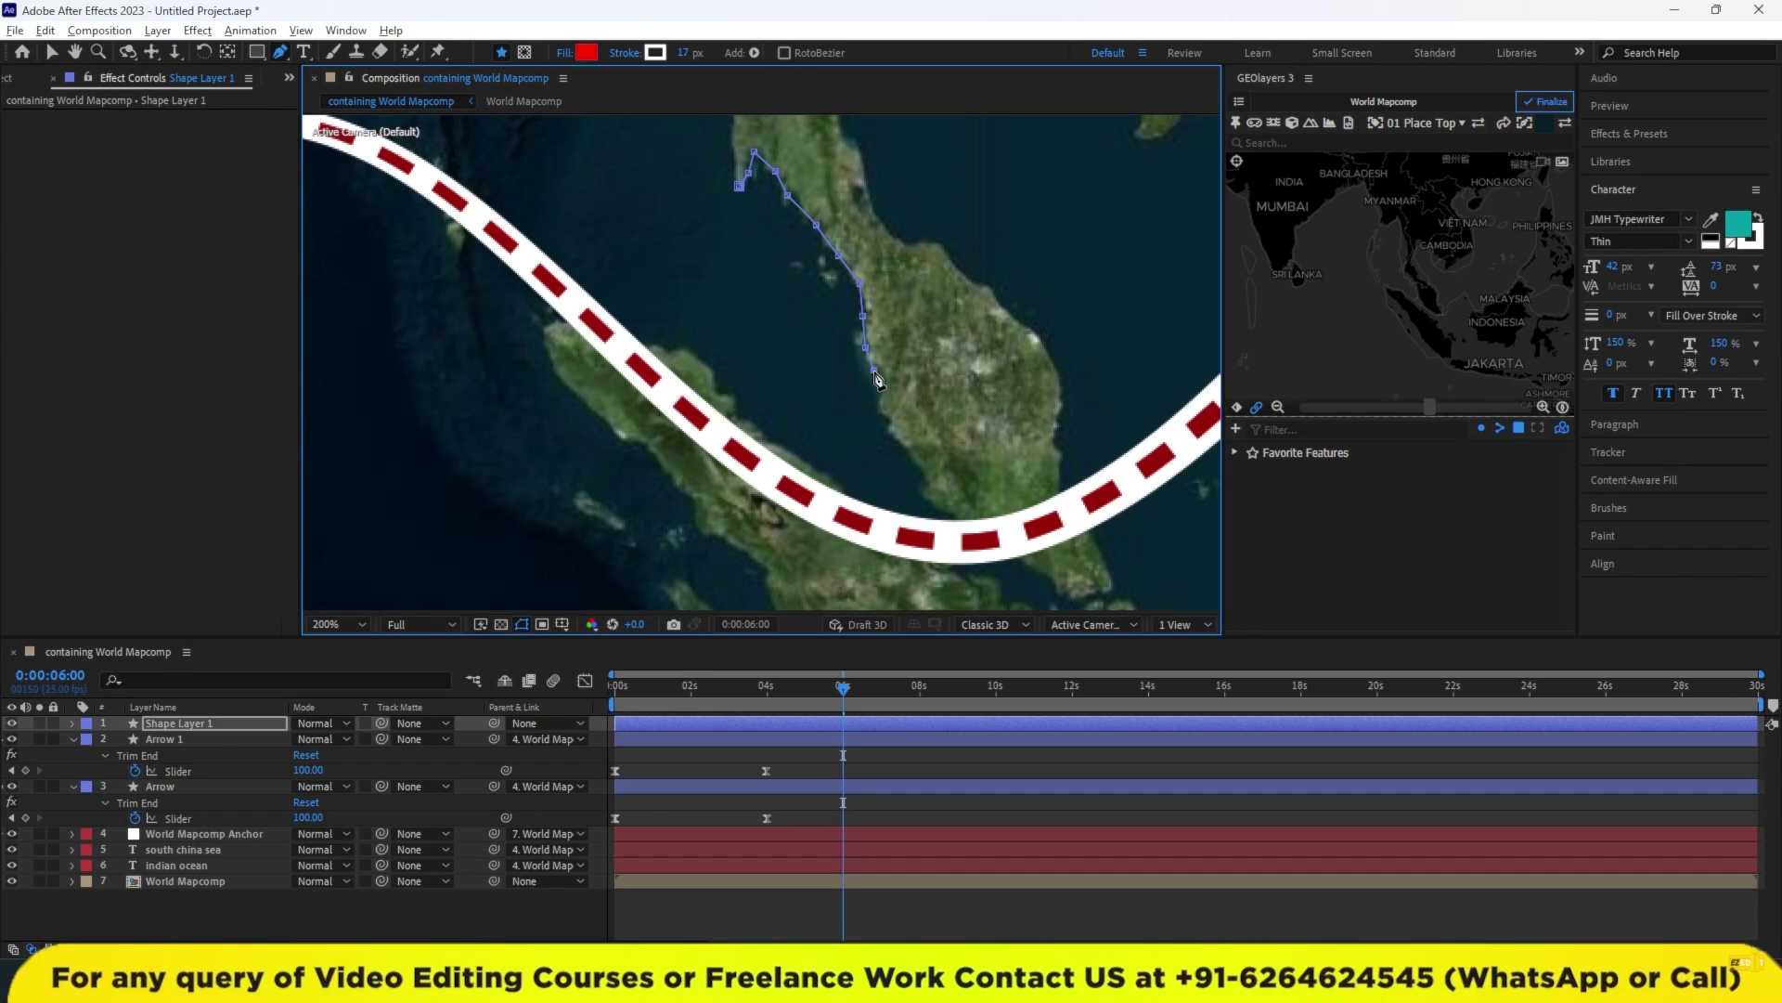
{"action": "left_click", "coordinate": [906, 449]}
{"action": "left_click", "coordinate": [922, 491]}
{"action": "left_click", "coordinate": [953, 514]}
{"action": "left_click", "coordinate": [1001, 541]}
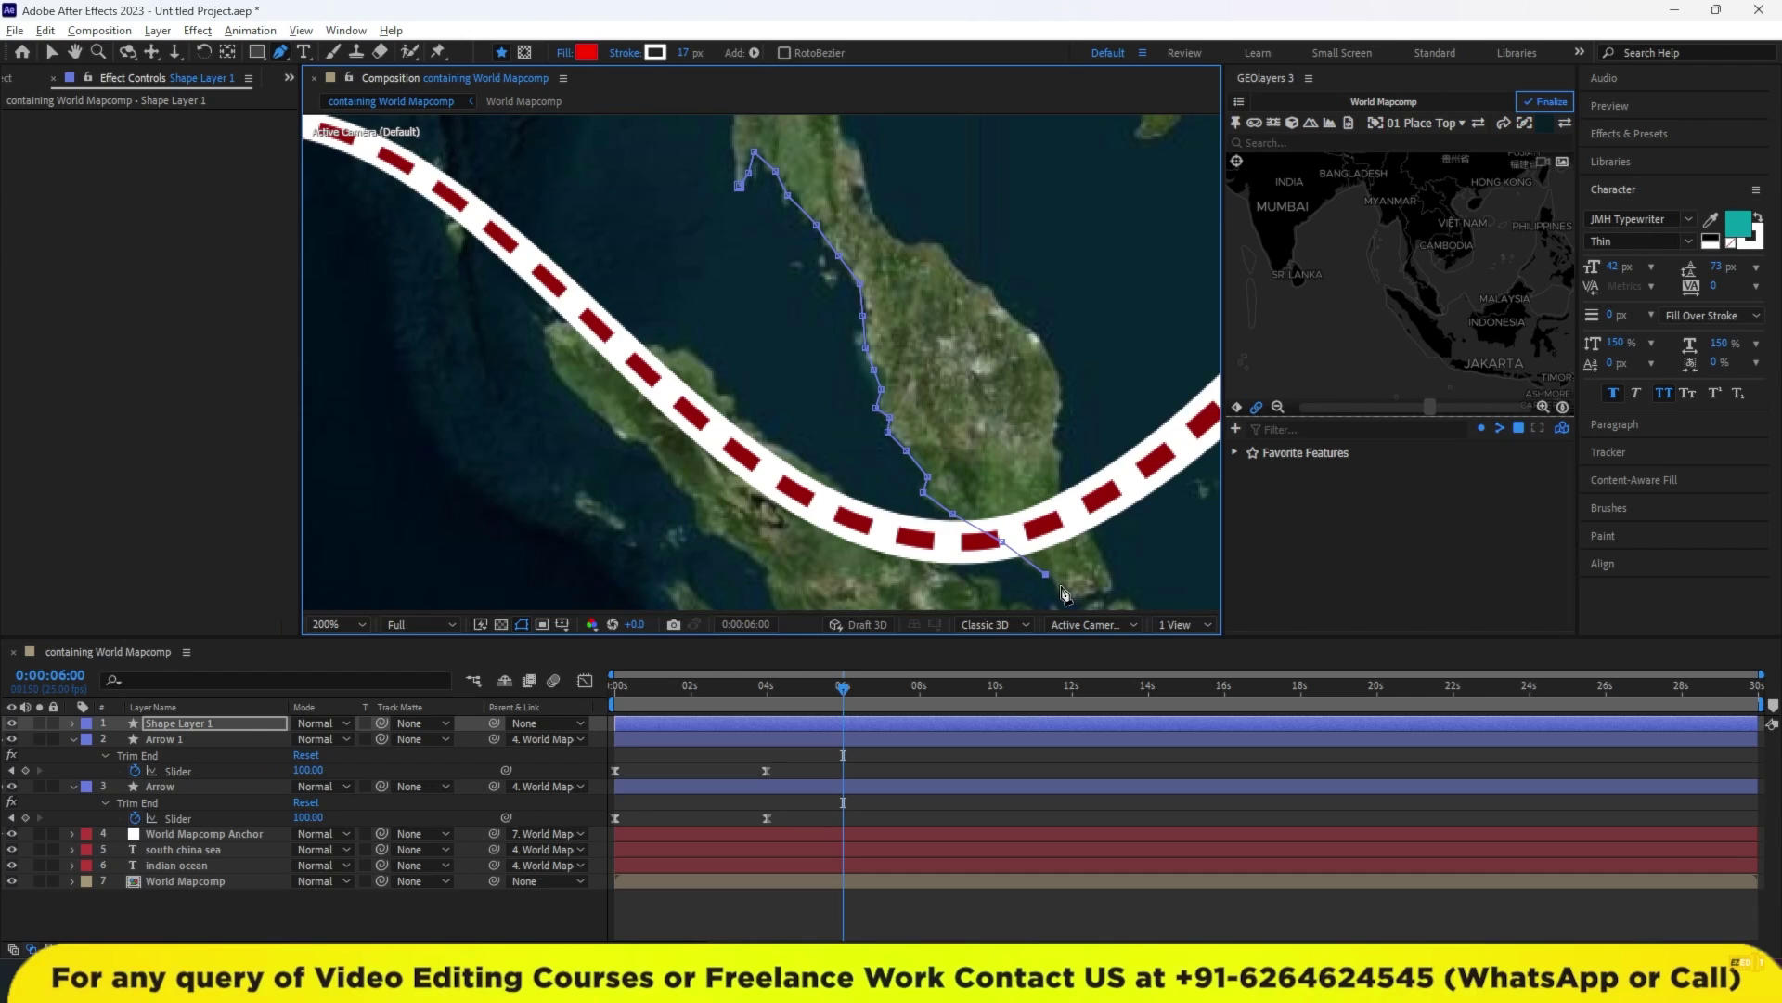
{"action": "left_click_drag", "start_coordinate": [1061, 584], "coordinate": [1045, 388]}
Trace from the strait's southern tip back northwest along the opposite shore.
{"action": "left_click", "coordinate": [1022, 395]}
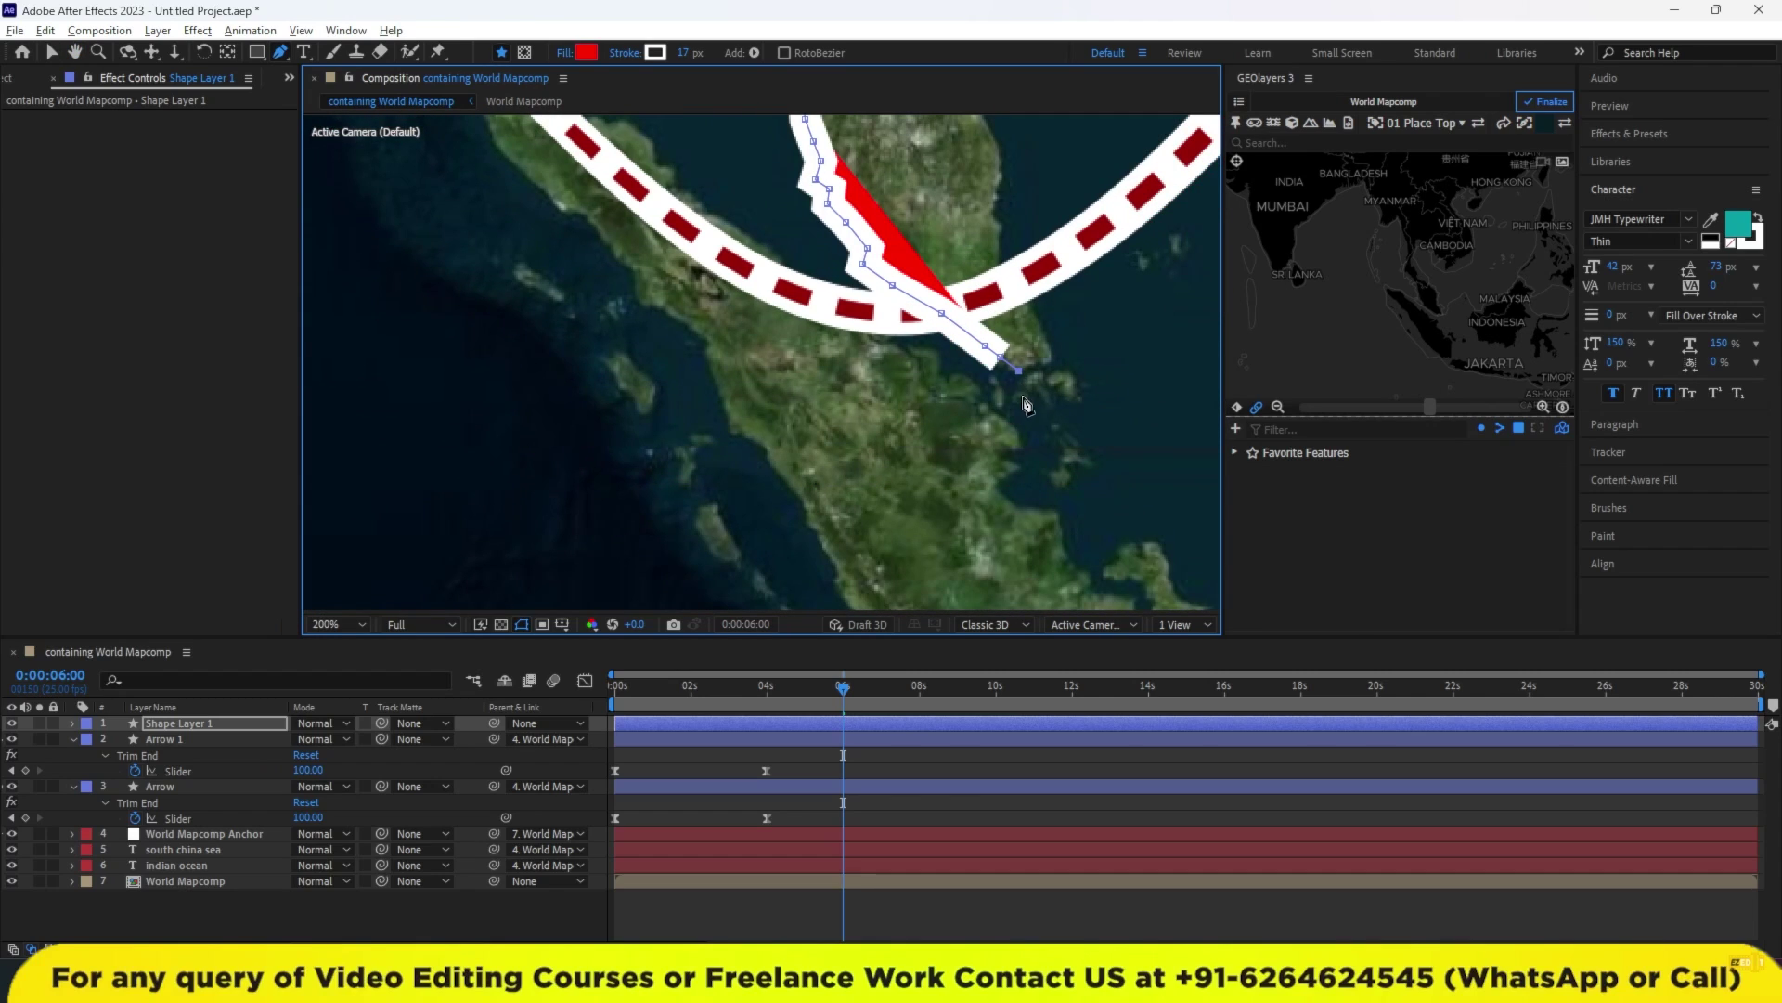
{"action": "left_click", "coordinate": [995, 412]}
{"action": "left_click", "coordinate": [957, 381]}
{"action": "left_click", "coordinate": [941, 363]}
{"action": "left_click", "coordinate": [909, 344]}
{"action": "left_click", "coordinate": [875, 331]}
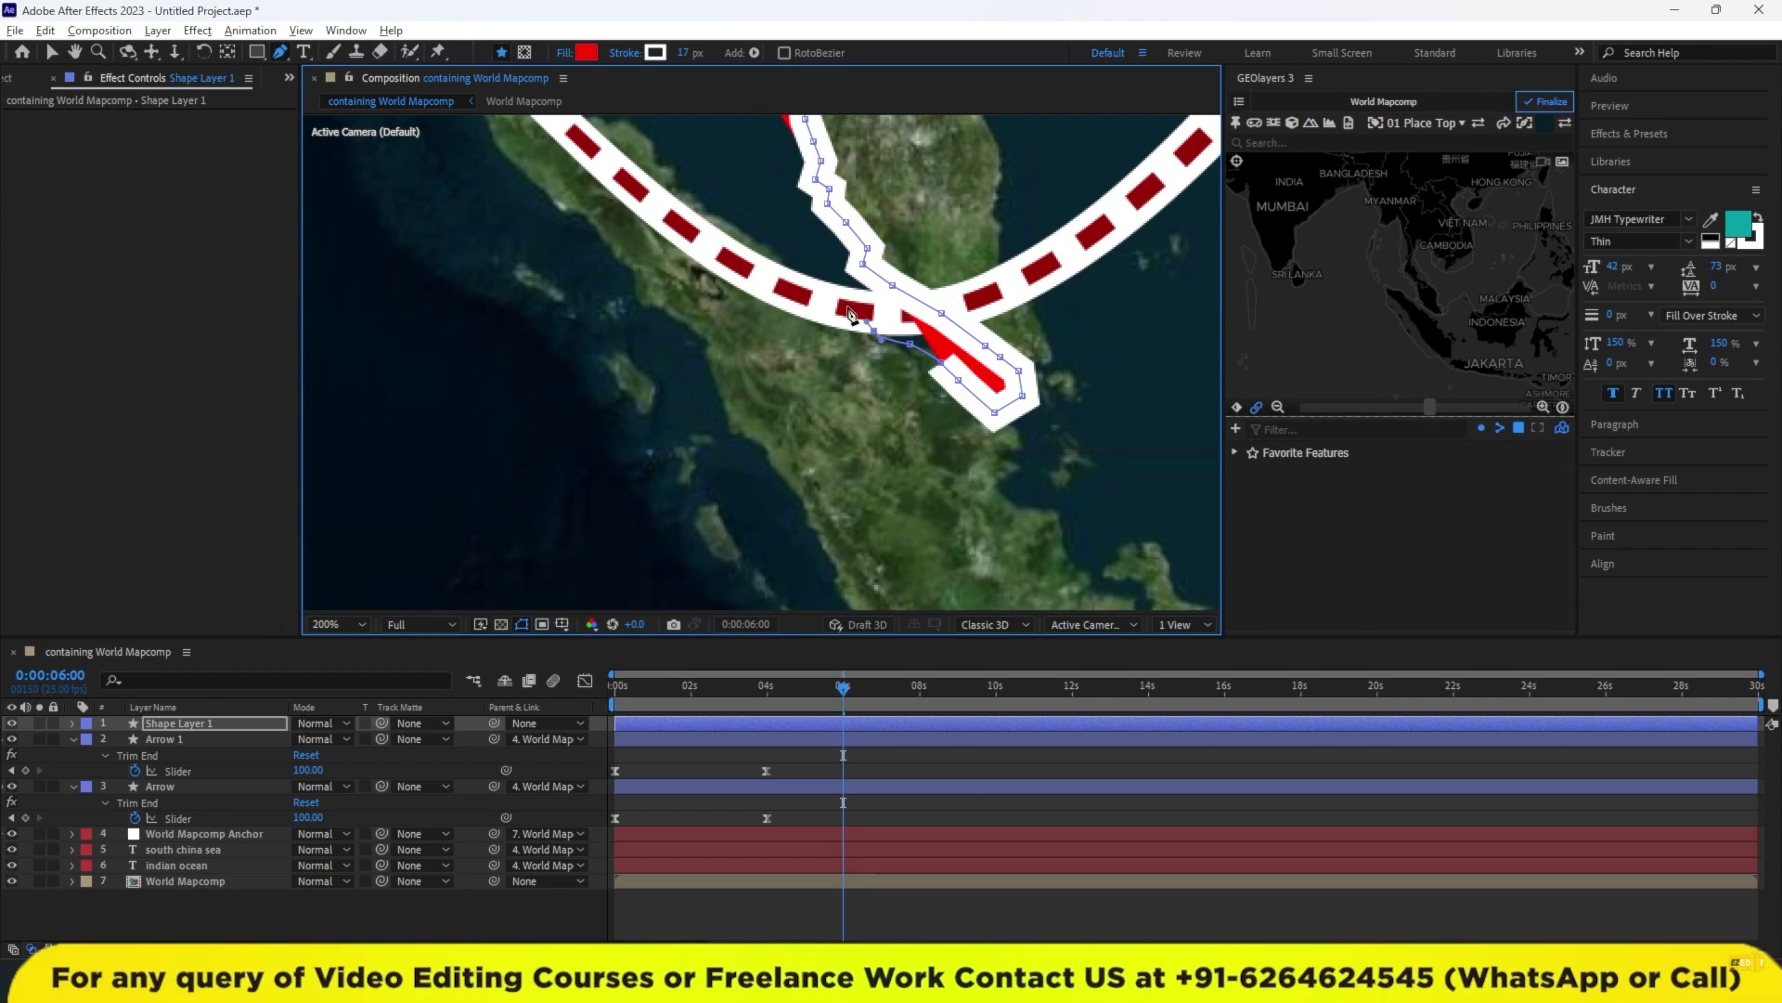
{"action": "left_click", "coordinate": [842, 304]}
{"action": "left_click", "coordinate": [774, 274]}
Finish the western shore, close the outline, and set the stroke width to 0 px.
{"action": "left_click_drag", "start_coordinate": [743, 225], "coordinate": [845, 448]}
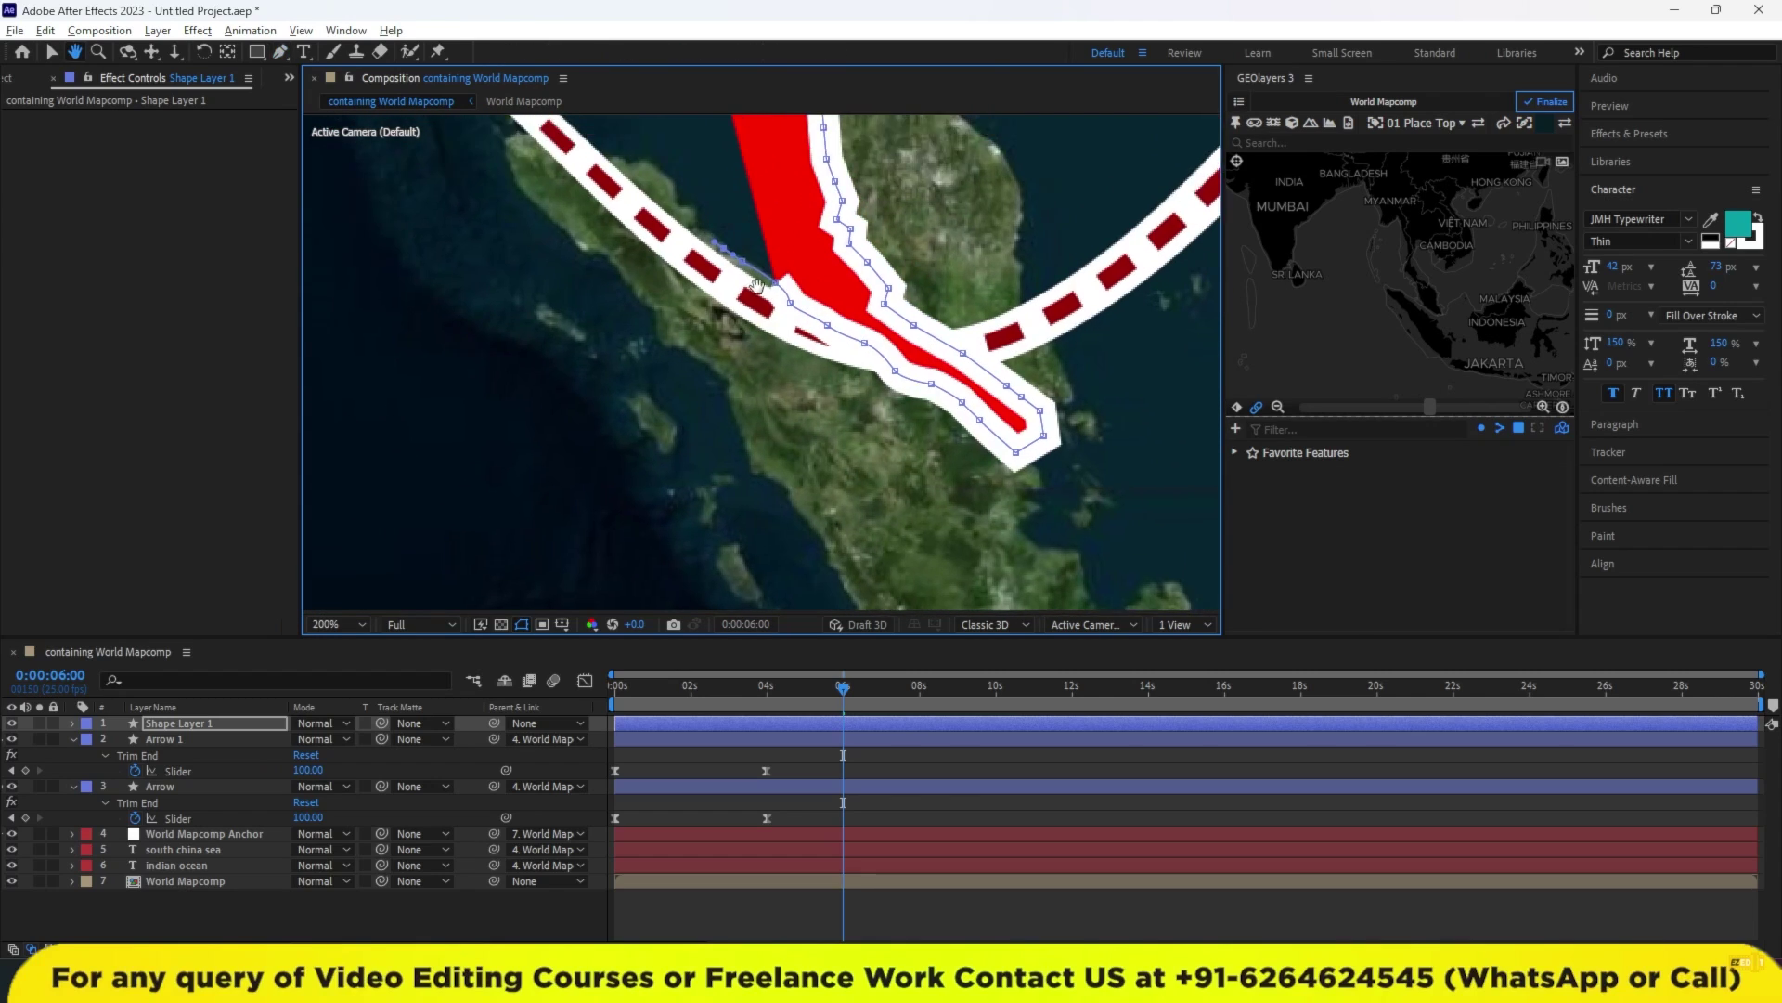
{"action": "left_click", "coordinate": [831, 417]}
{"action": "left_click", "coordinate": [789, 399]}
{"action": "left_click", "coordinate": [753, 382]}
{"action": "left_click", "coordinate": [729, 360]}
{"action": "left_click", "coordinate": [867, 243]}
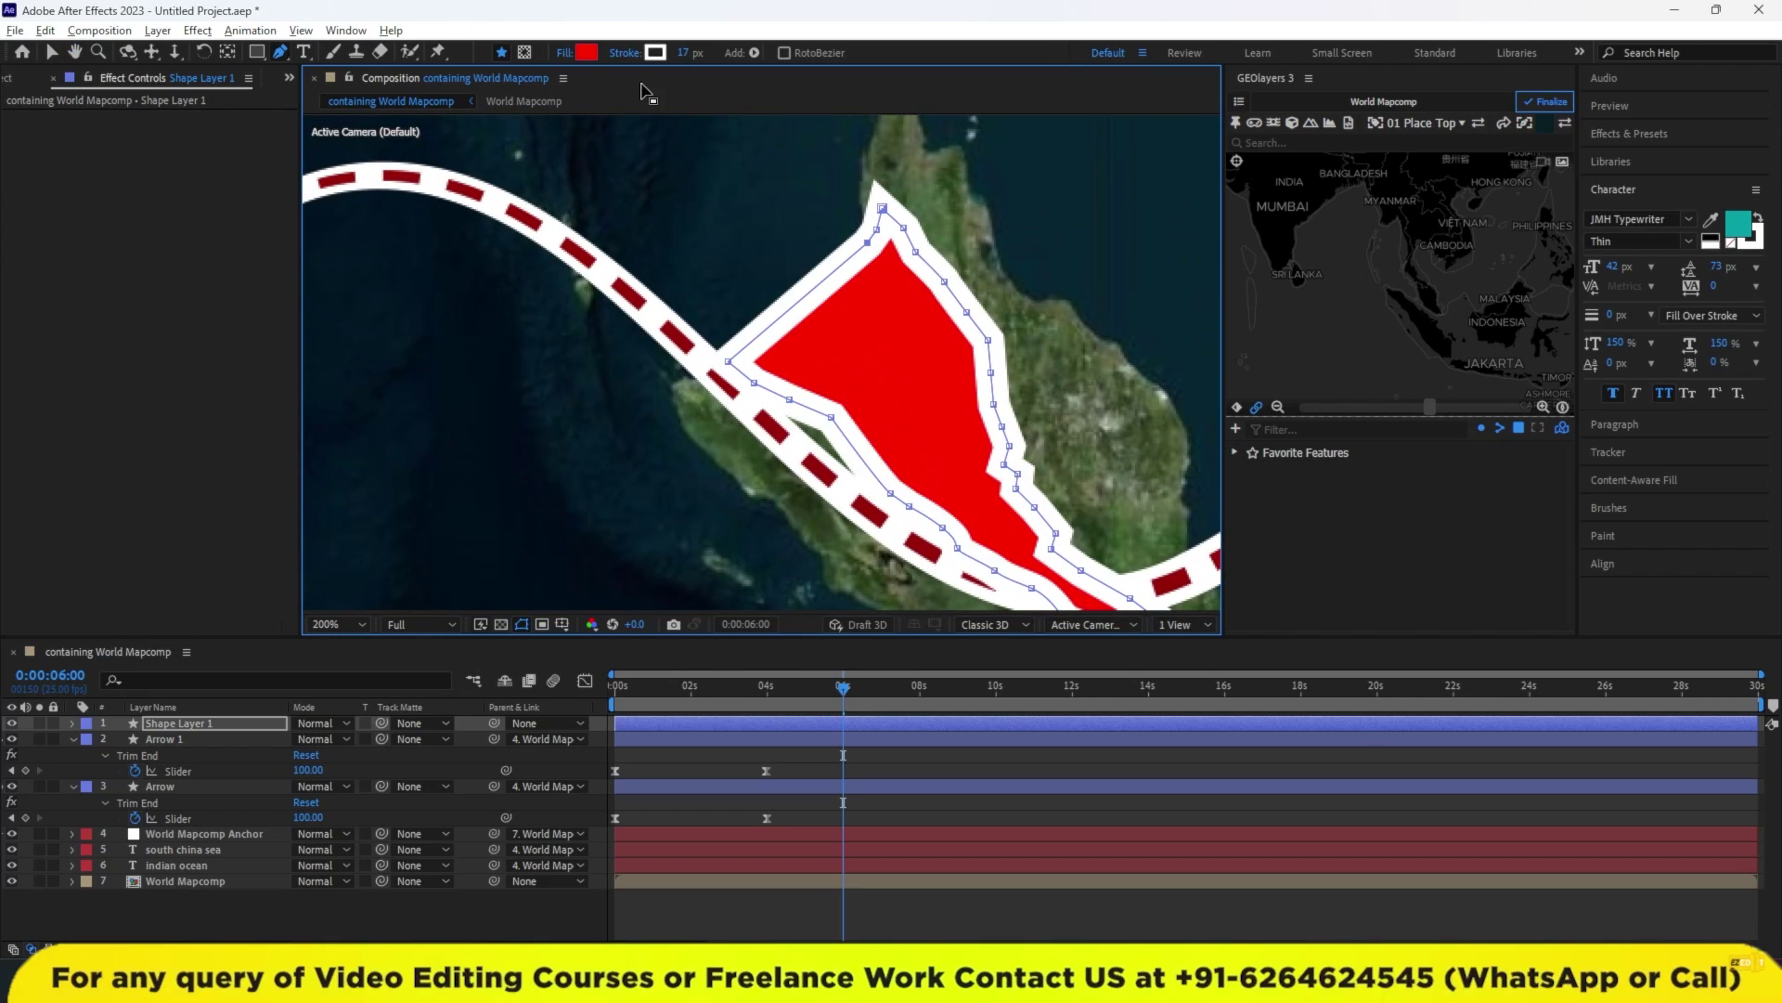
{"action": "left_click_drag", "start_coordinate": [687, 54], "coordinate": [534, 61]}
{"action": "left_click", "coordinate": [561, 54]}
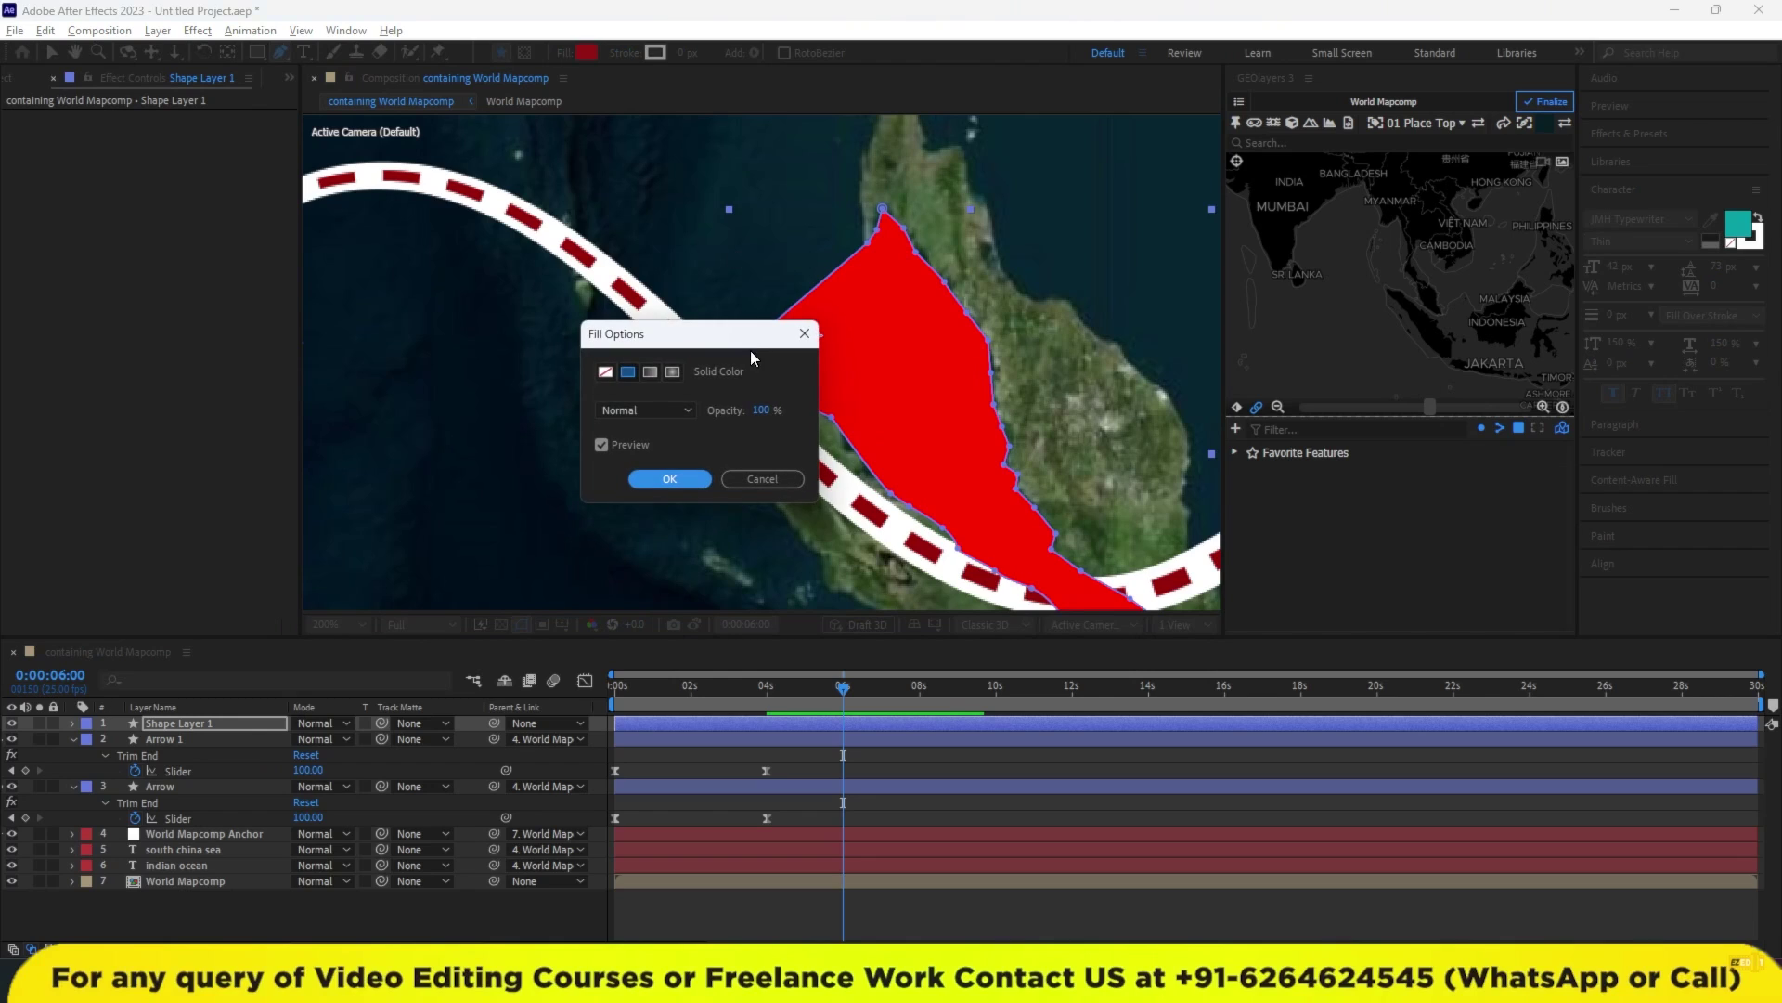
Change the strait shape's fill colour to yellow.
{"action": "left_click", "coordinate": [804, 335]}
{"action": "left_click", "coordinate": [587, 52]}
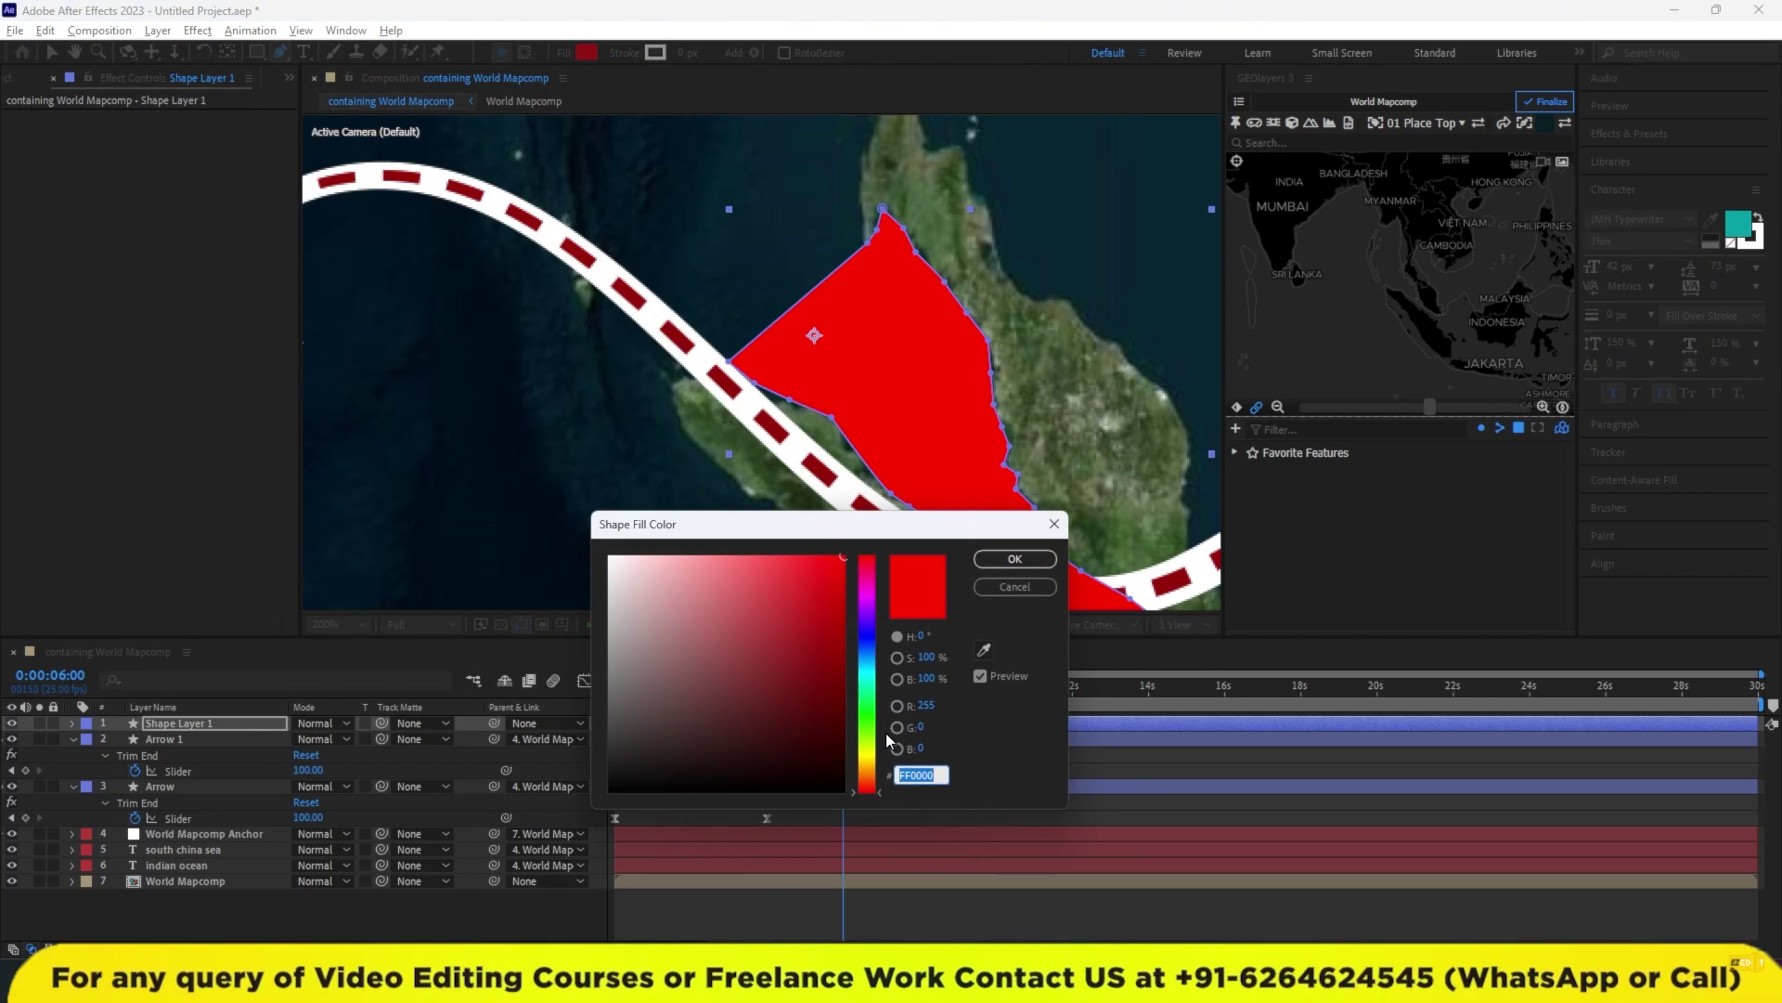
{"action": "left_click", "coordinate": [868, 763]}
{"action": "left_click", "coordinate": [1015, 558]}
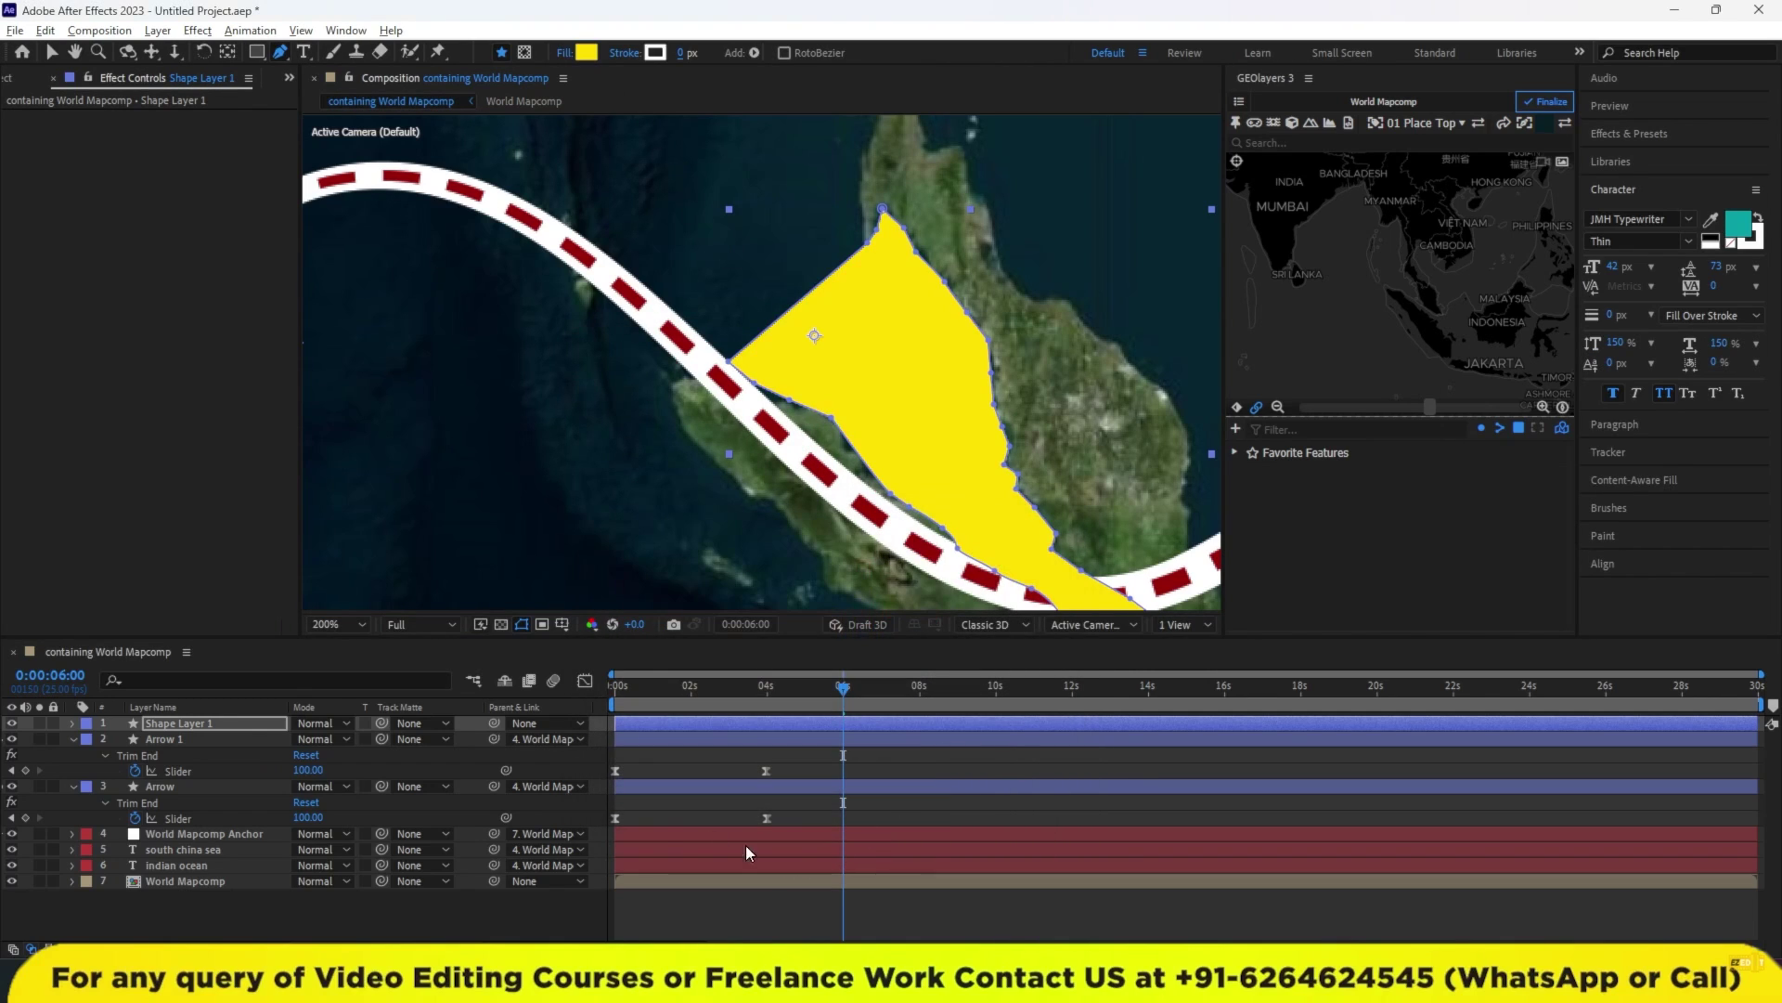
Move Shape Layer 1 below both arrows and parent it to World Mapcomp Anchor.
{"action": "left_click_drag", "start_coordinate": [186, 723], "coordinate": [190, 808]}
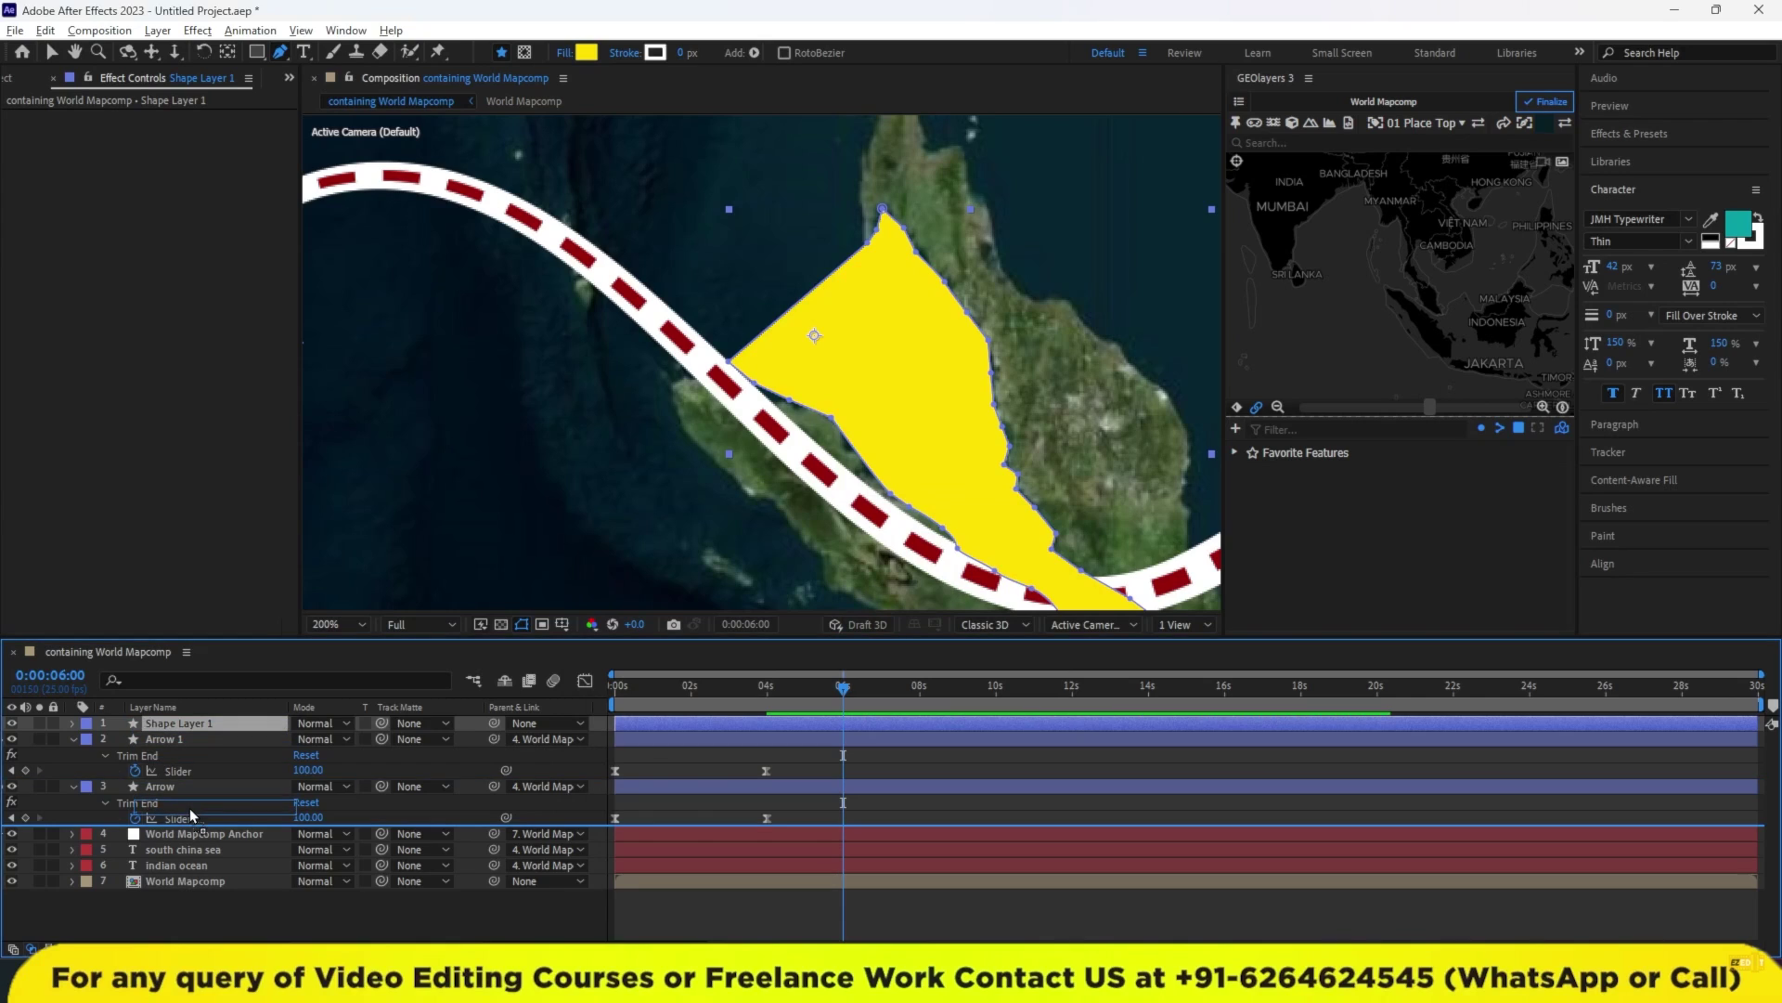
{"action": "left_click", "coordinate": [692, 911]}
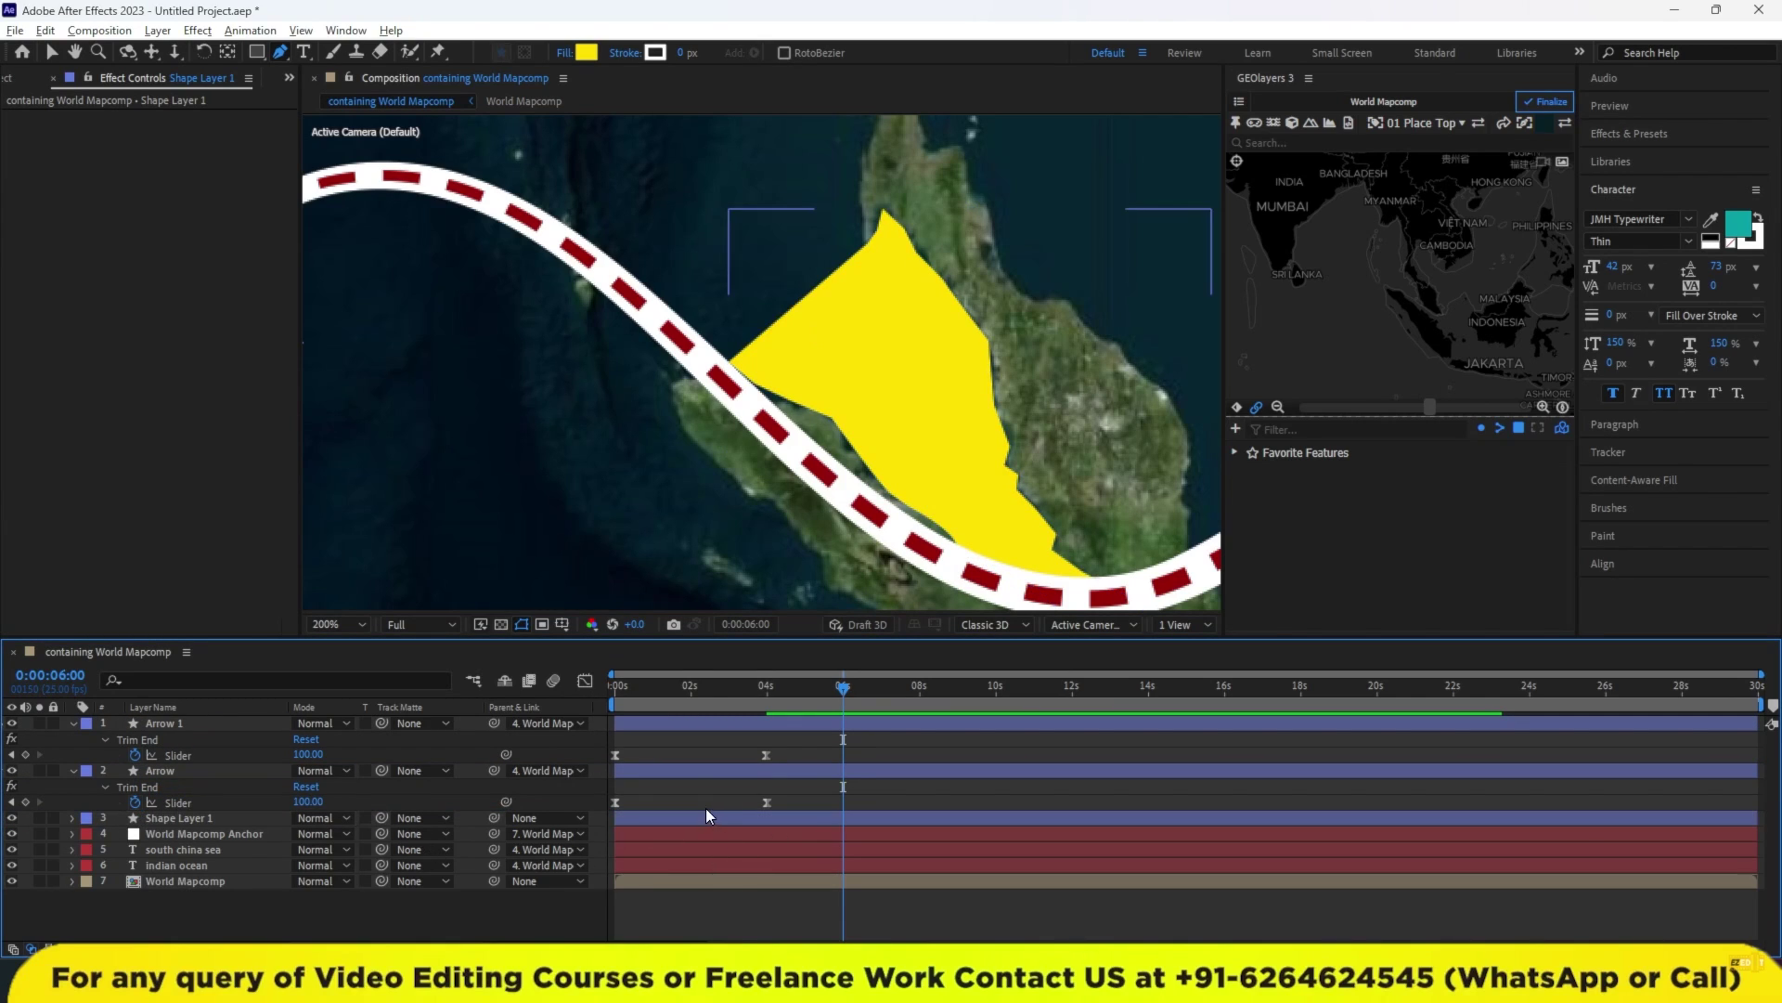
{"action": "left_click", "coordinate": [547, 817]}
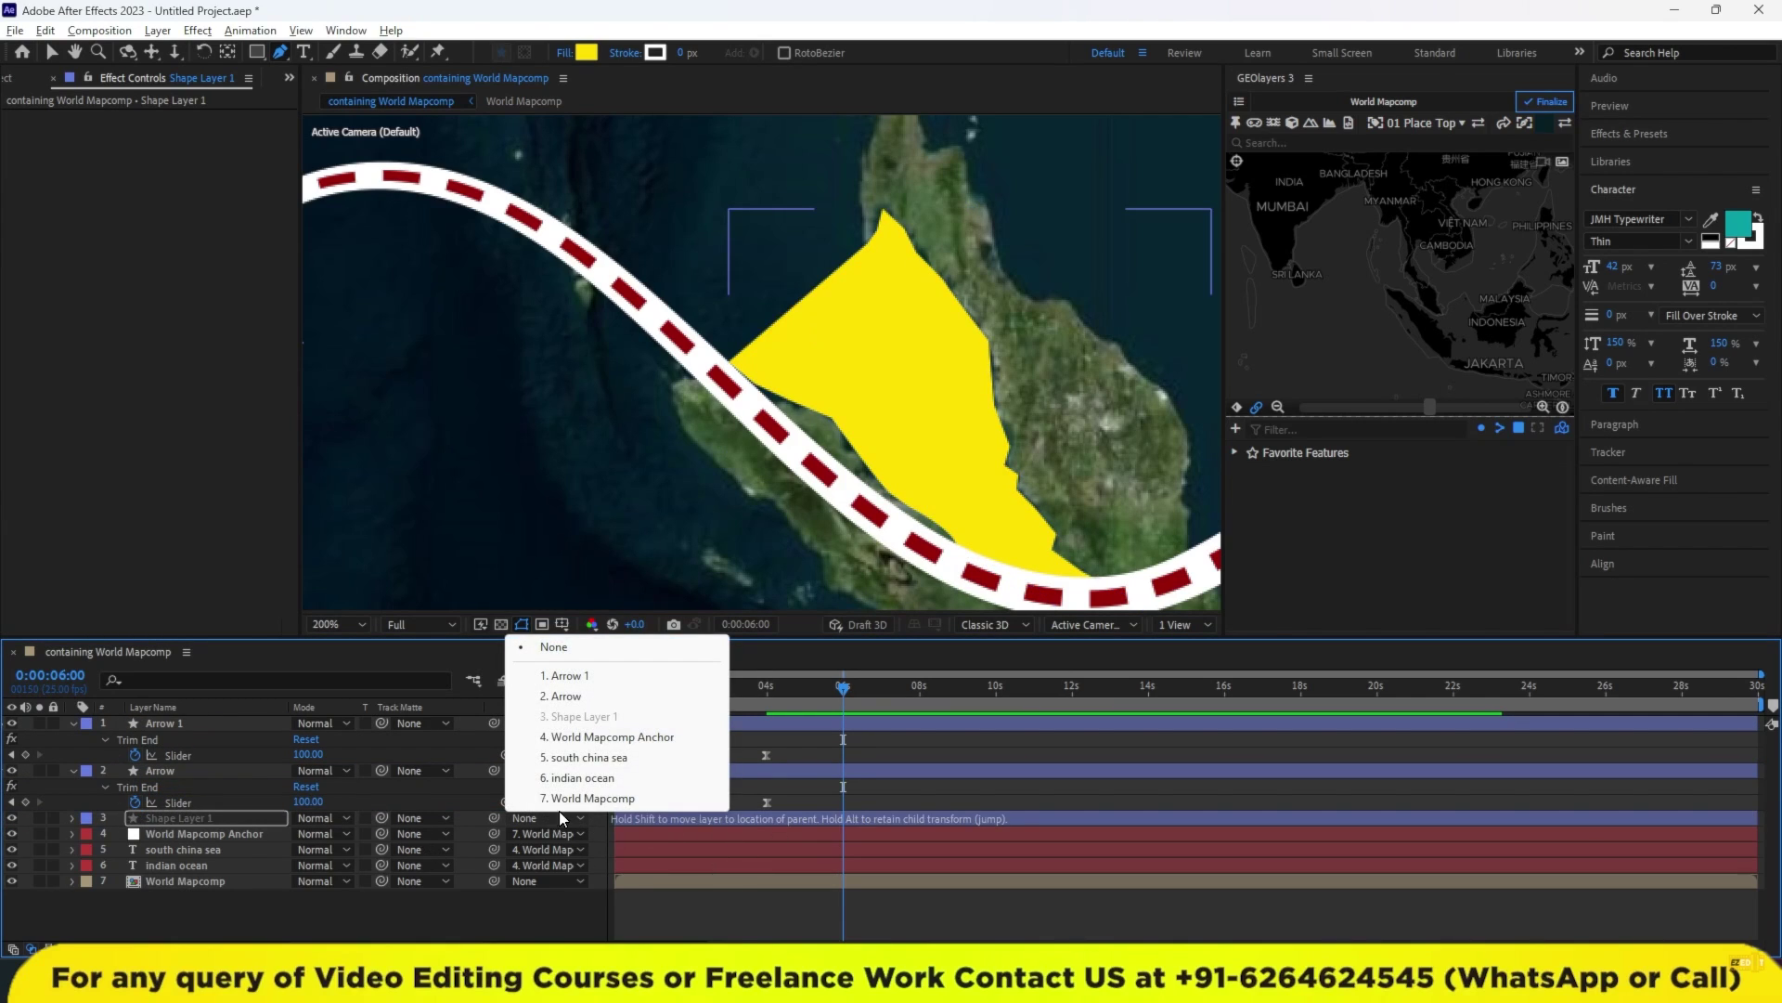
{"action": "left_click", "coordinate": [612, 738]}
{"action": "scroll", "coordinate": [880, 537], "scroll_direction": "down", "scroll_amount": 2}
{"action": "scroll", "coordinate": [959, 577], "scroll_direction": "down", "scroll_amount": 2}
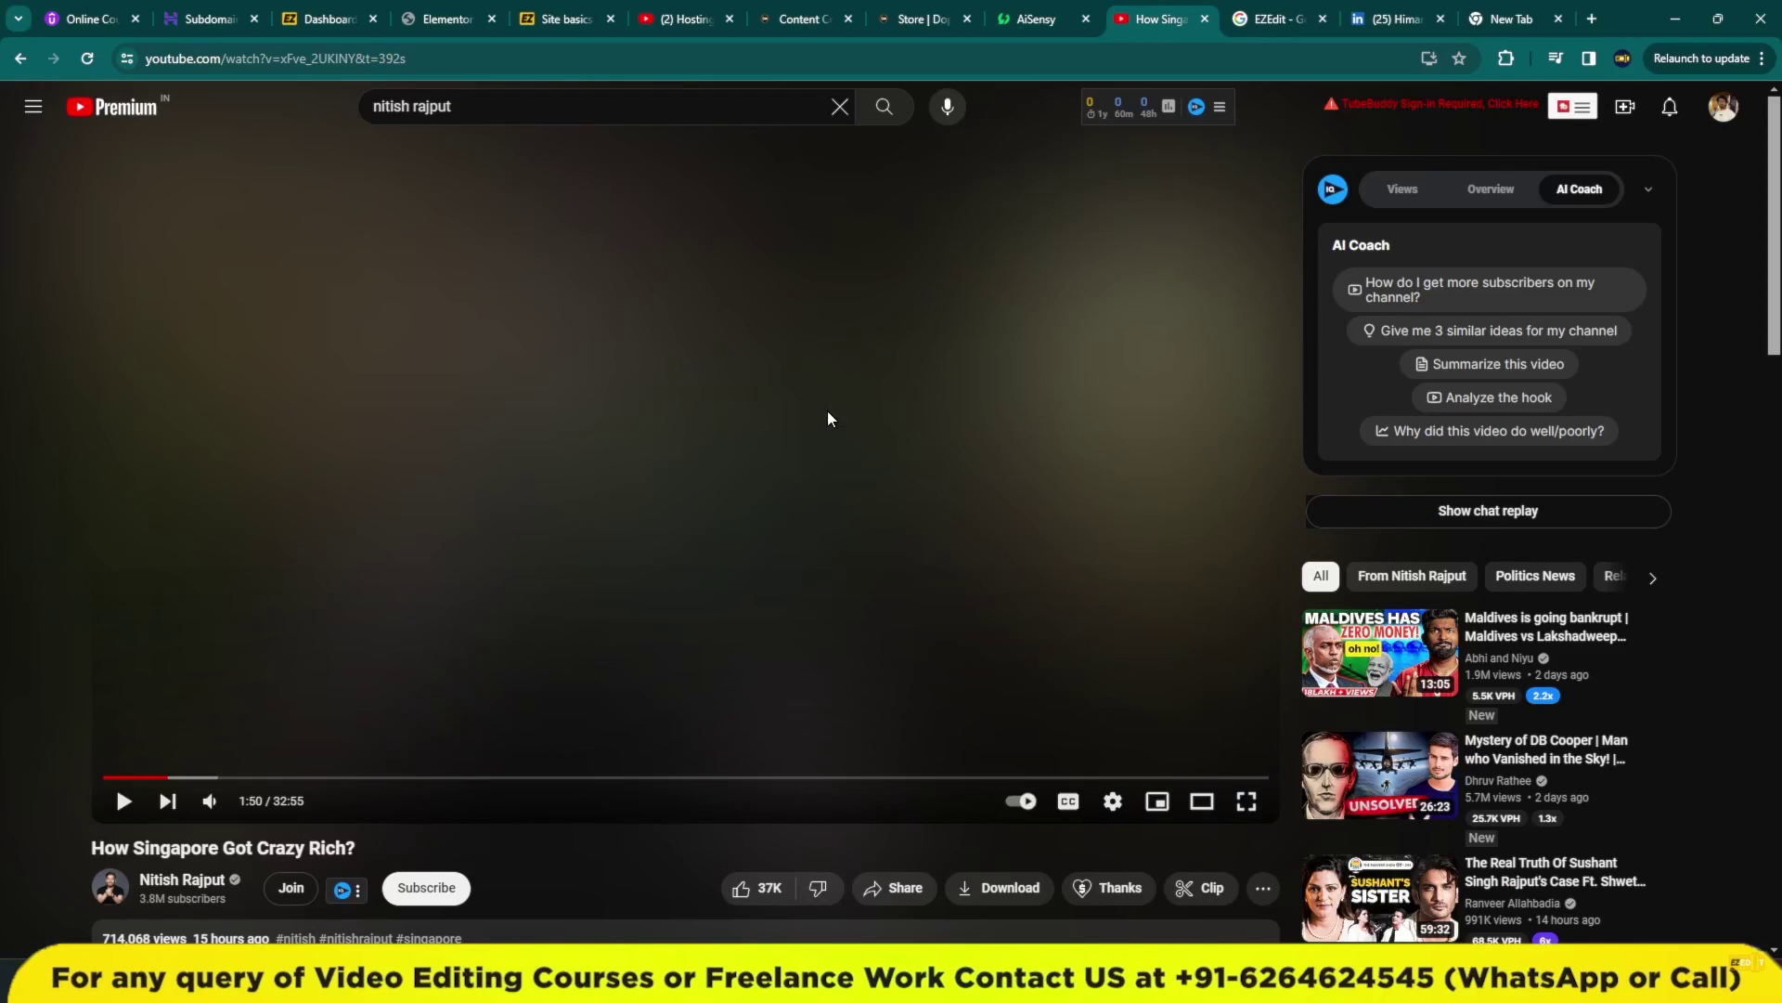
{"action": "key", "text": "alt+Tab"}
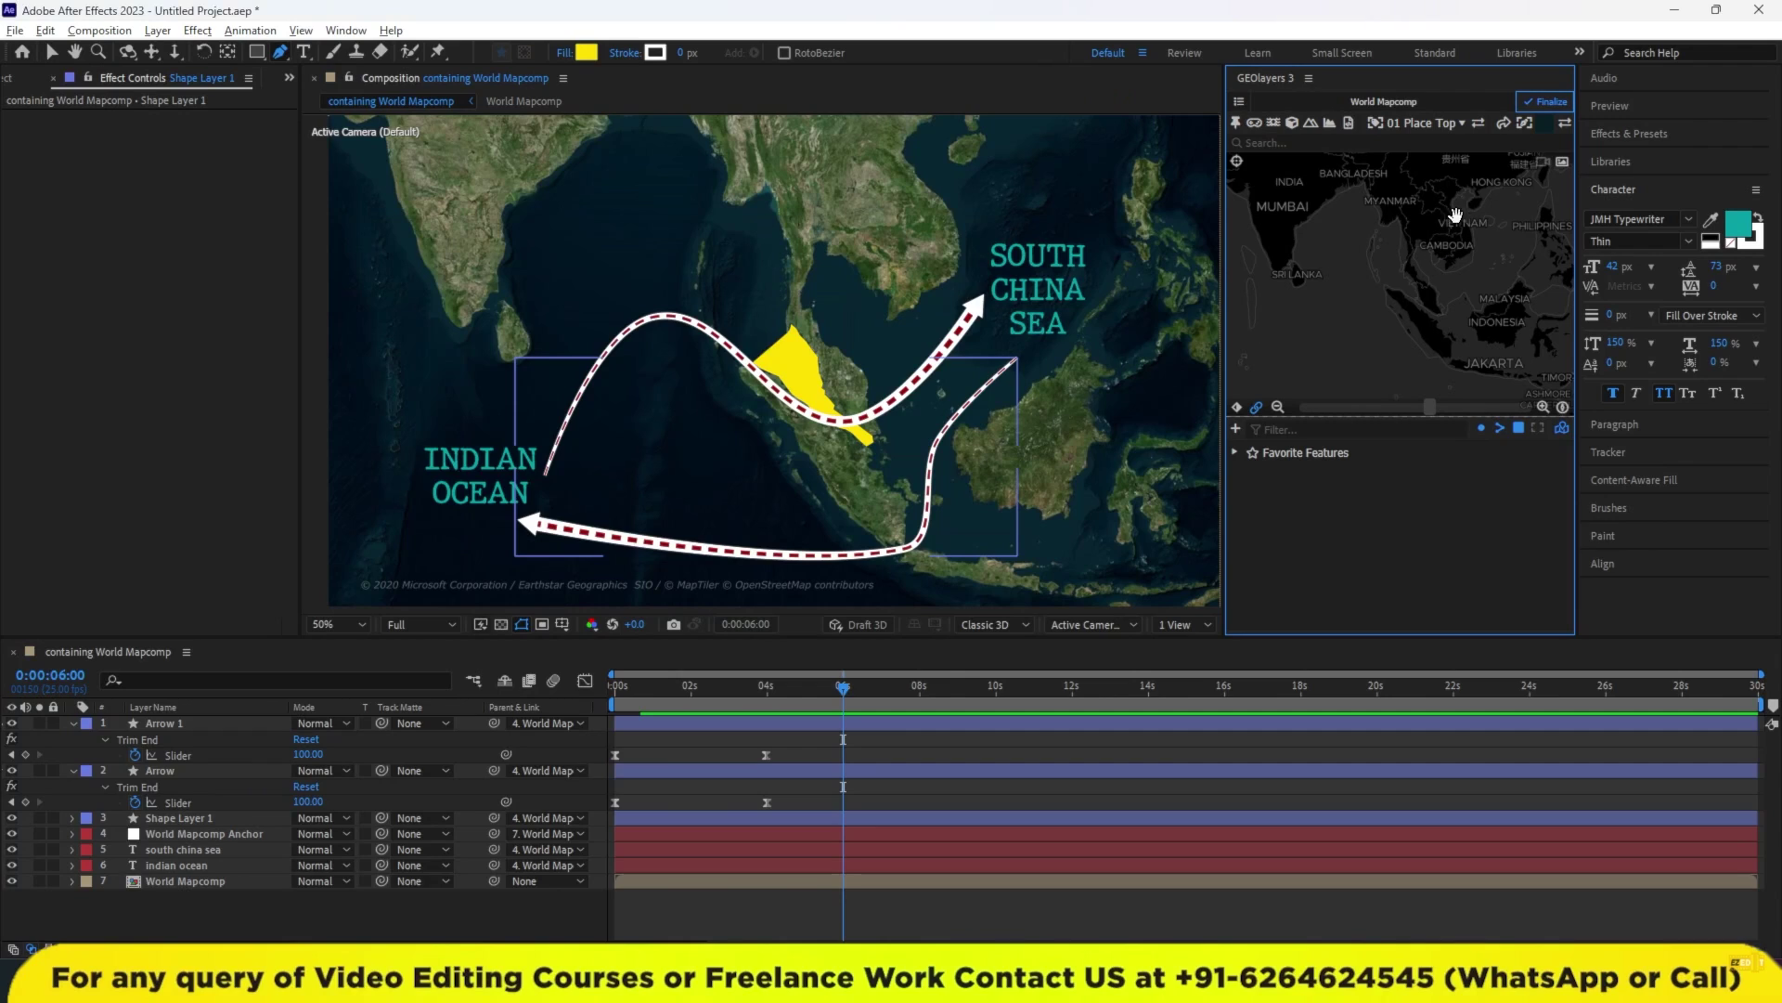
Pin a GEOlayers template label named 'Malacca Stait' onto the yellow strait shape.
{"action": "left_click", "coordinate": [1378, 123]}
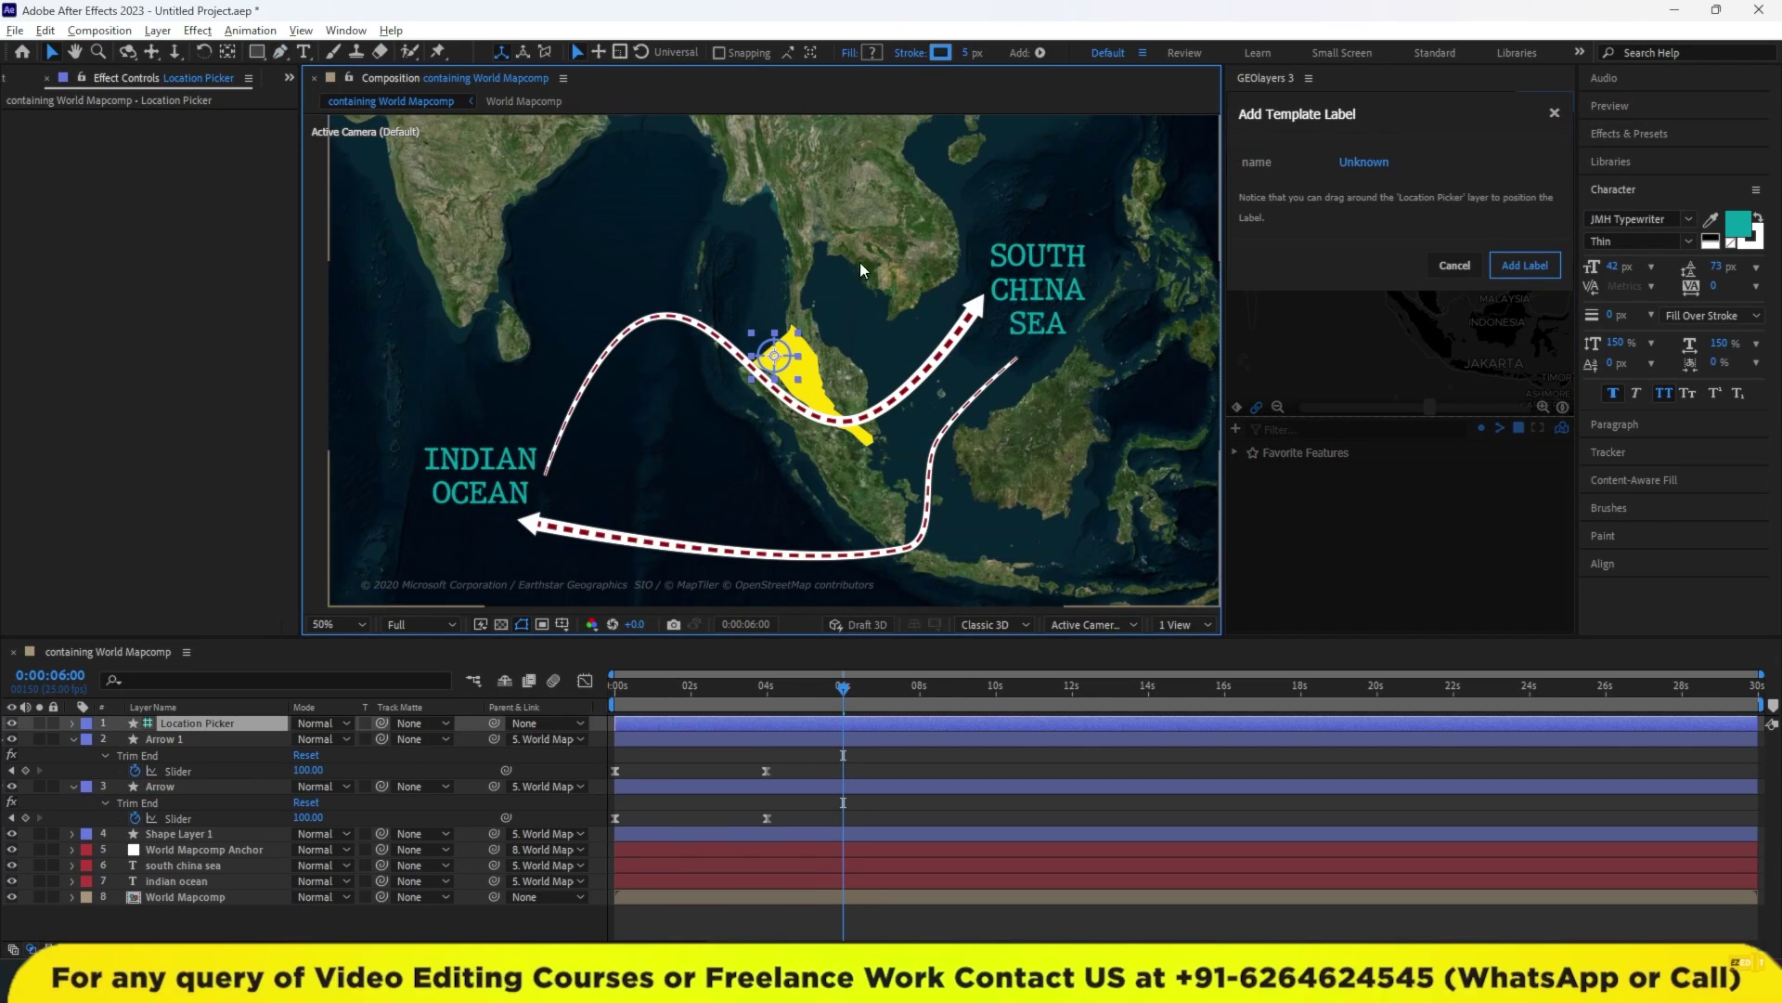
{"action": "left_click_drag", "start_coordinate": [791, 372], "coordinate": [817, 397]}
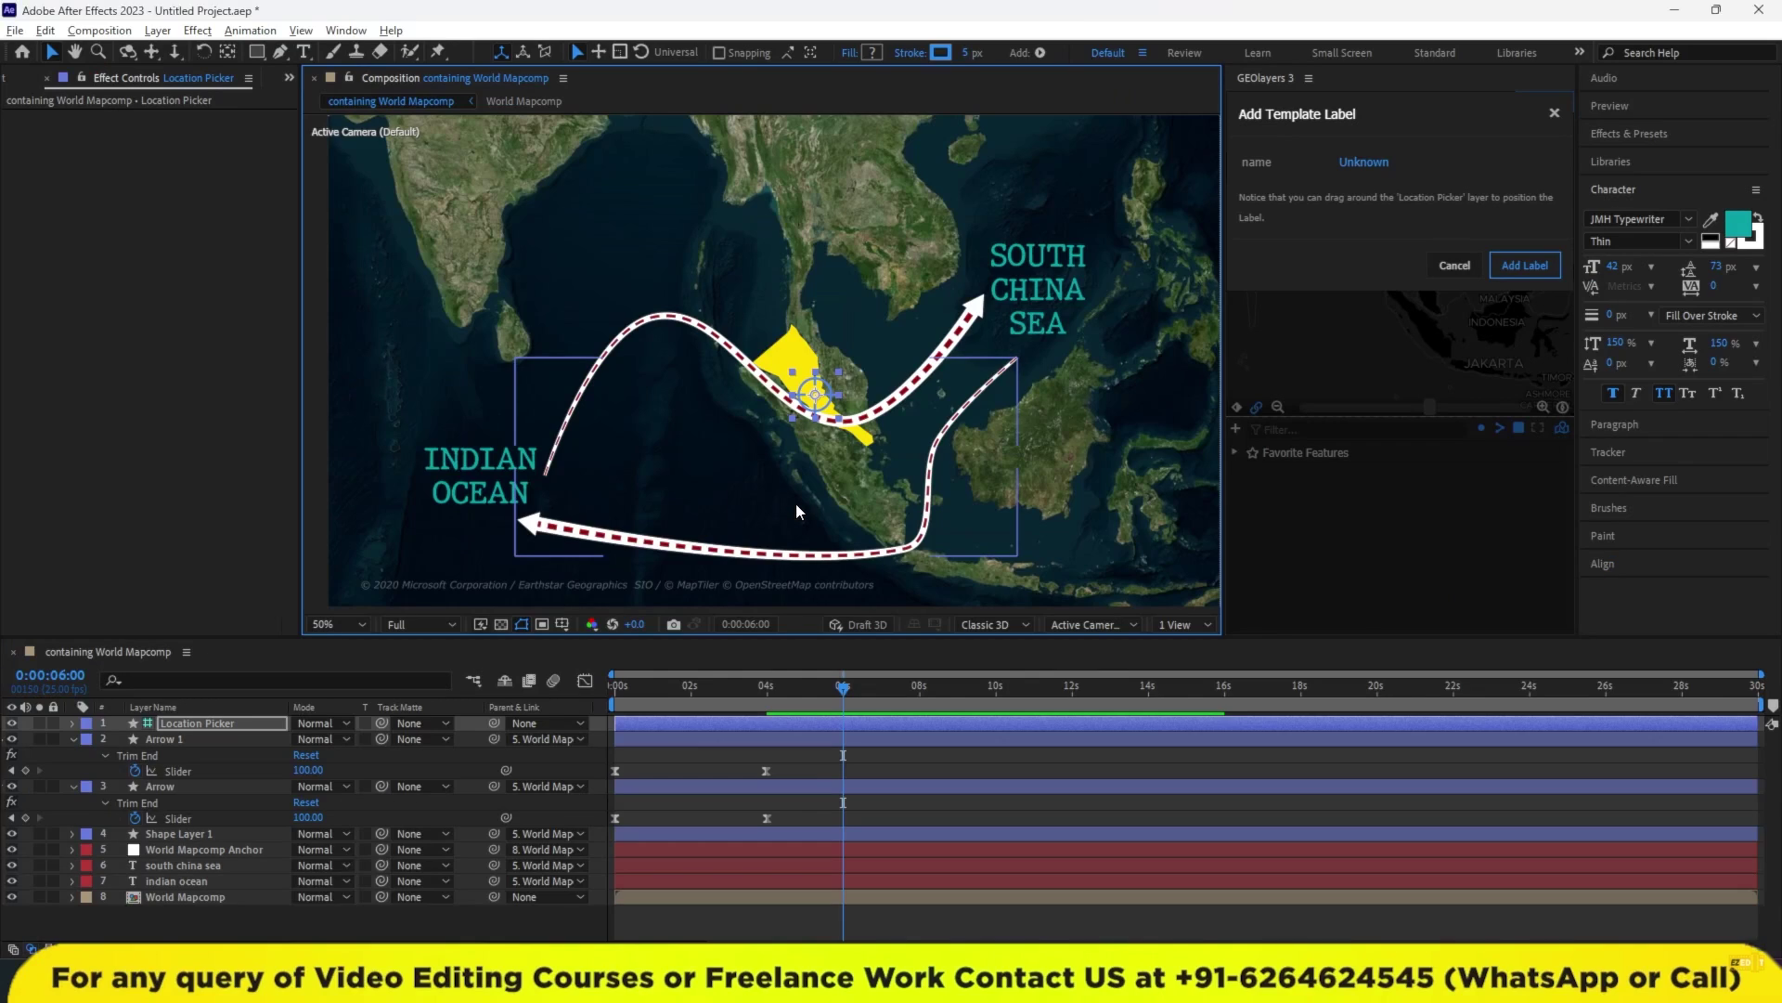
{"action": "left_click", "coordinate": [1363, 164]}
{"action": "type", "text": "Malacca"}
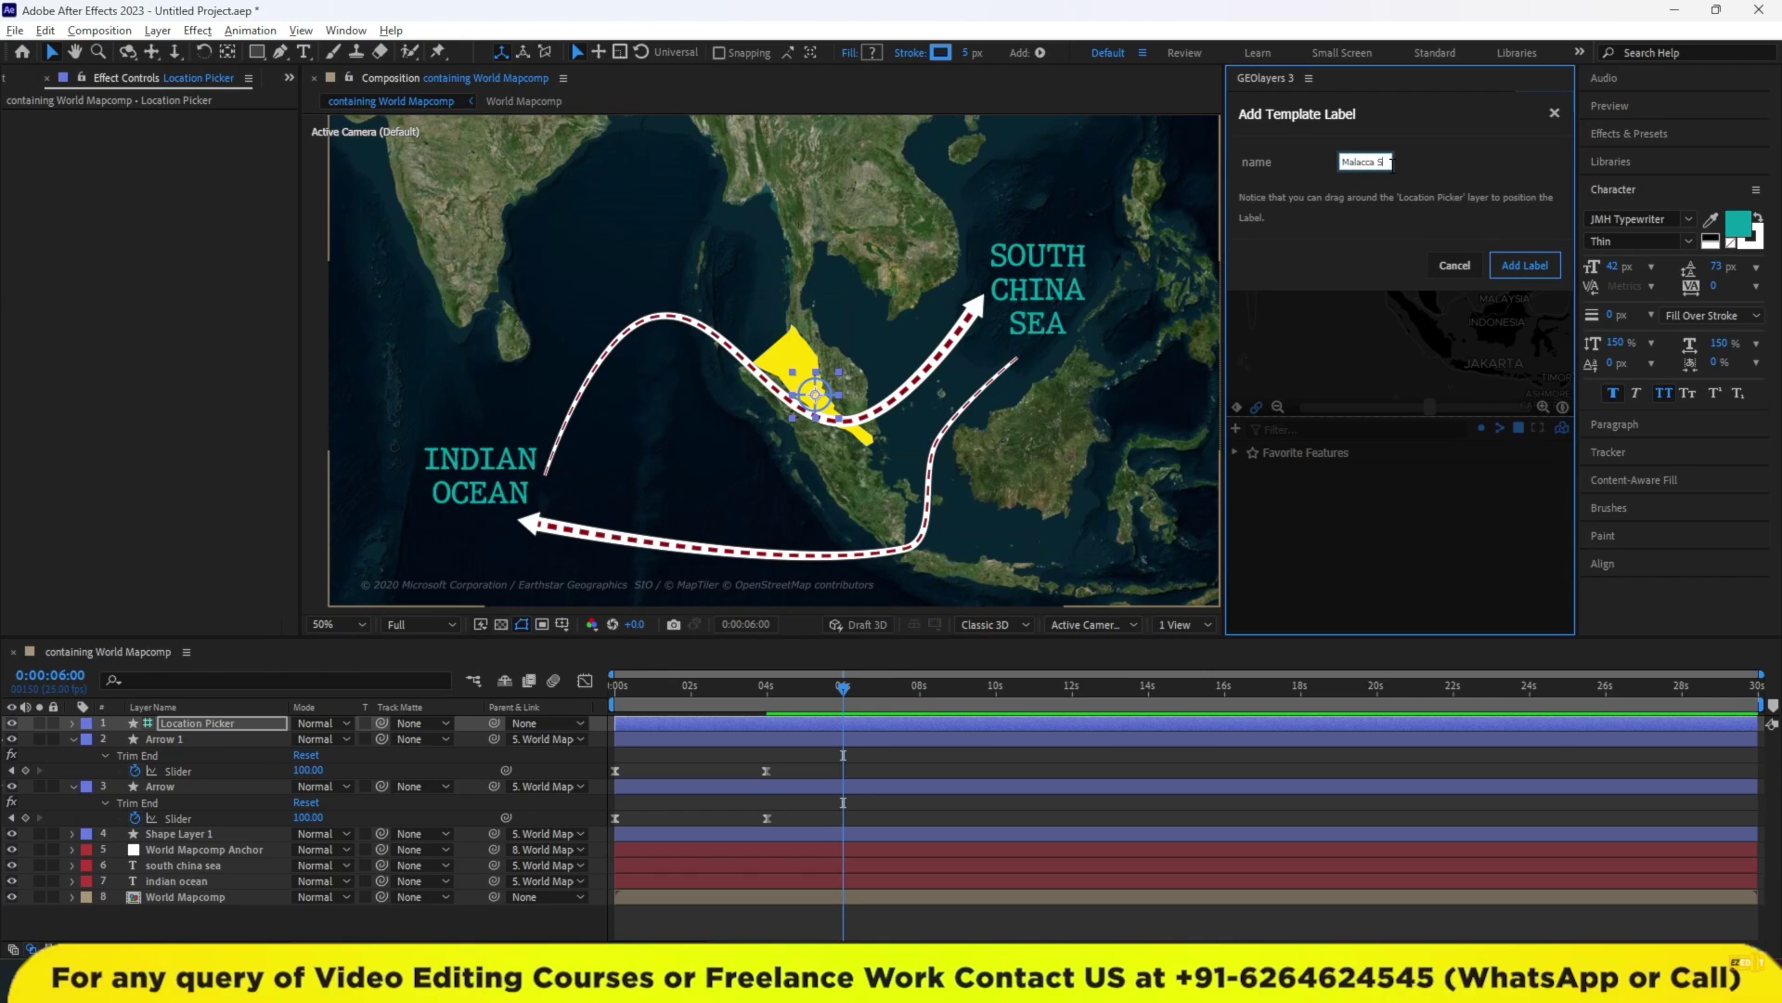
{"action": "type", "text": "Sta"}
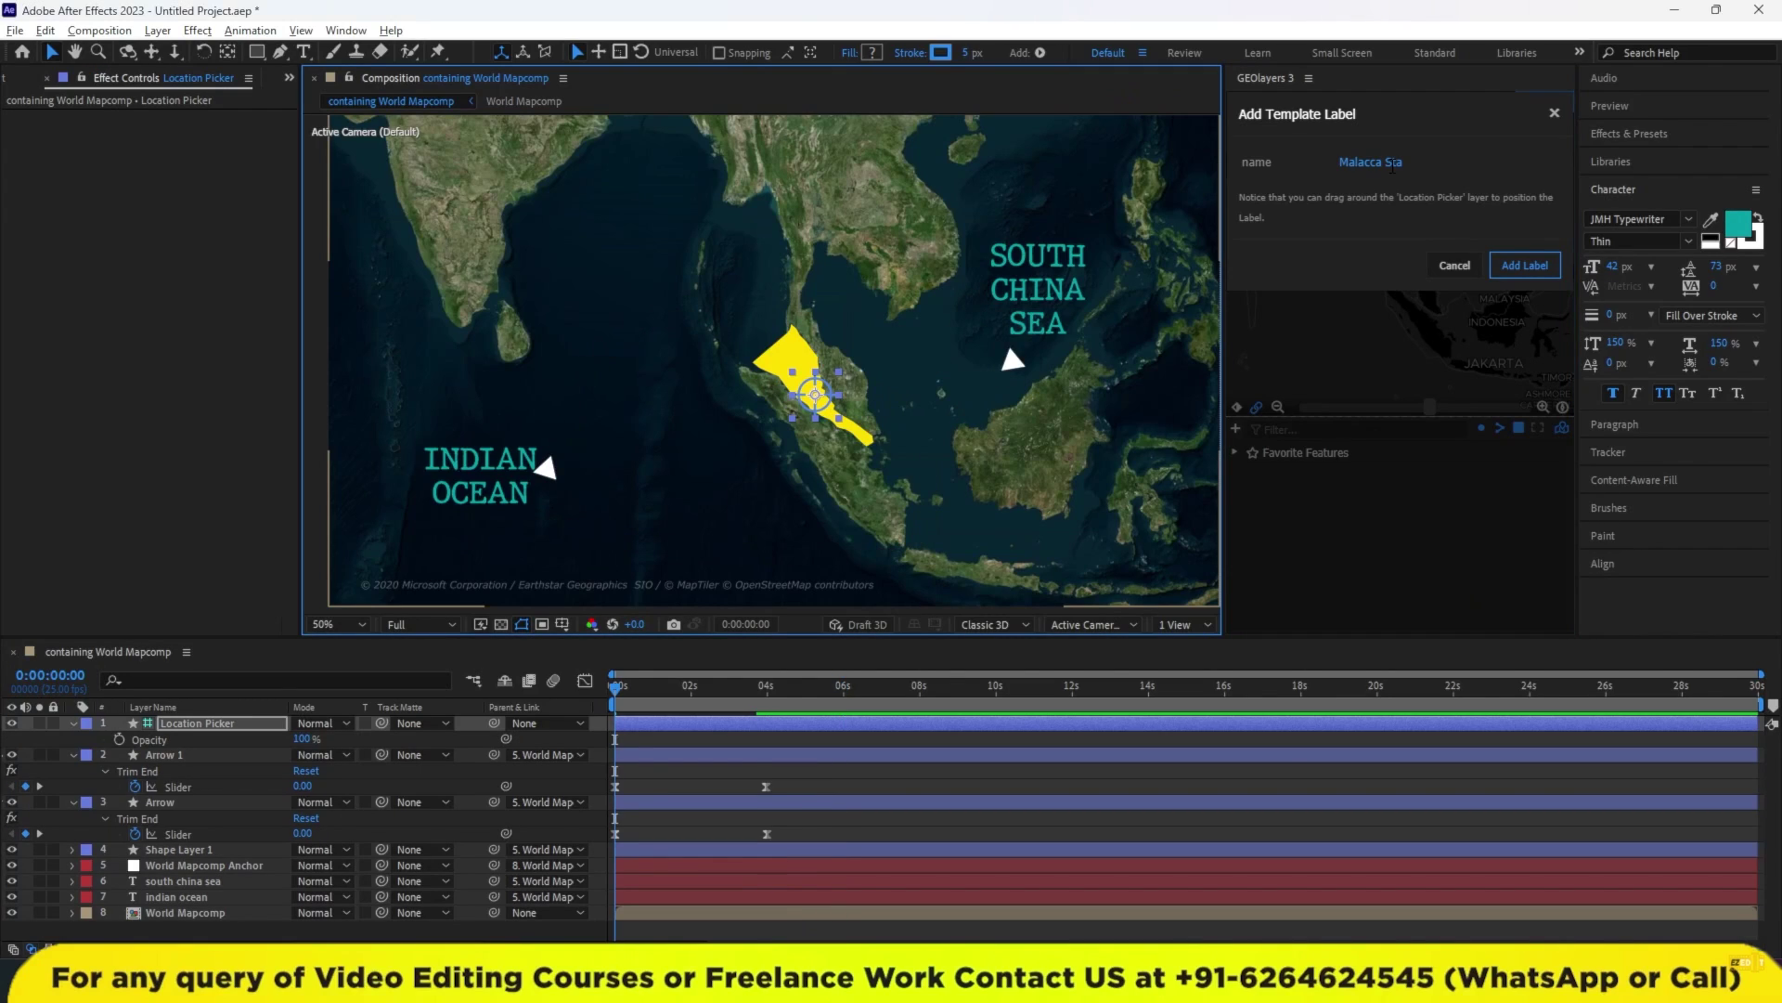
{"action": "left_click", "coordinate": [1399, 163]}
{"action": "type", "text": "it"}
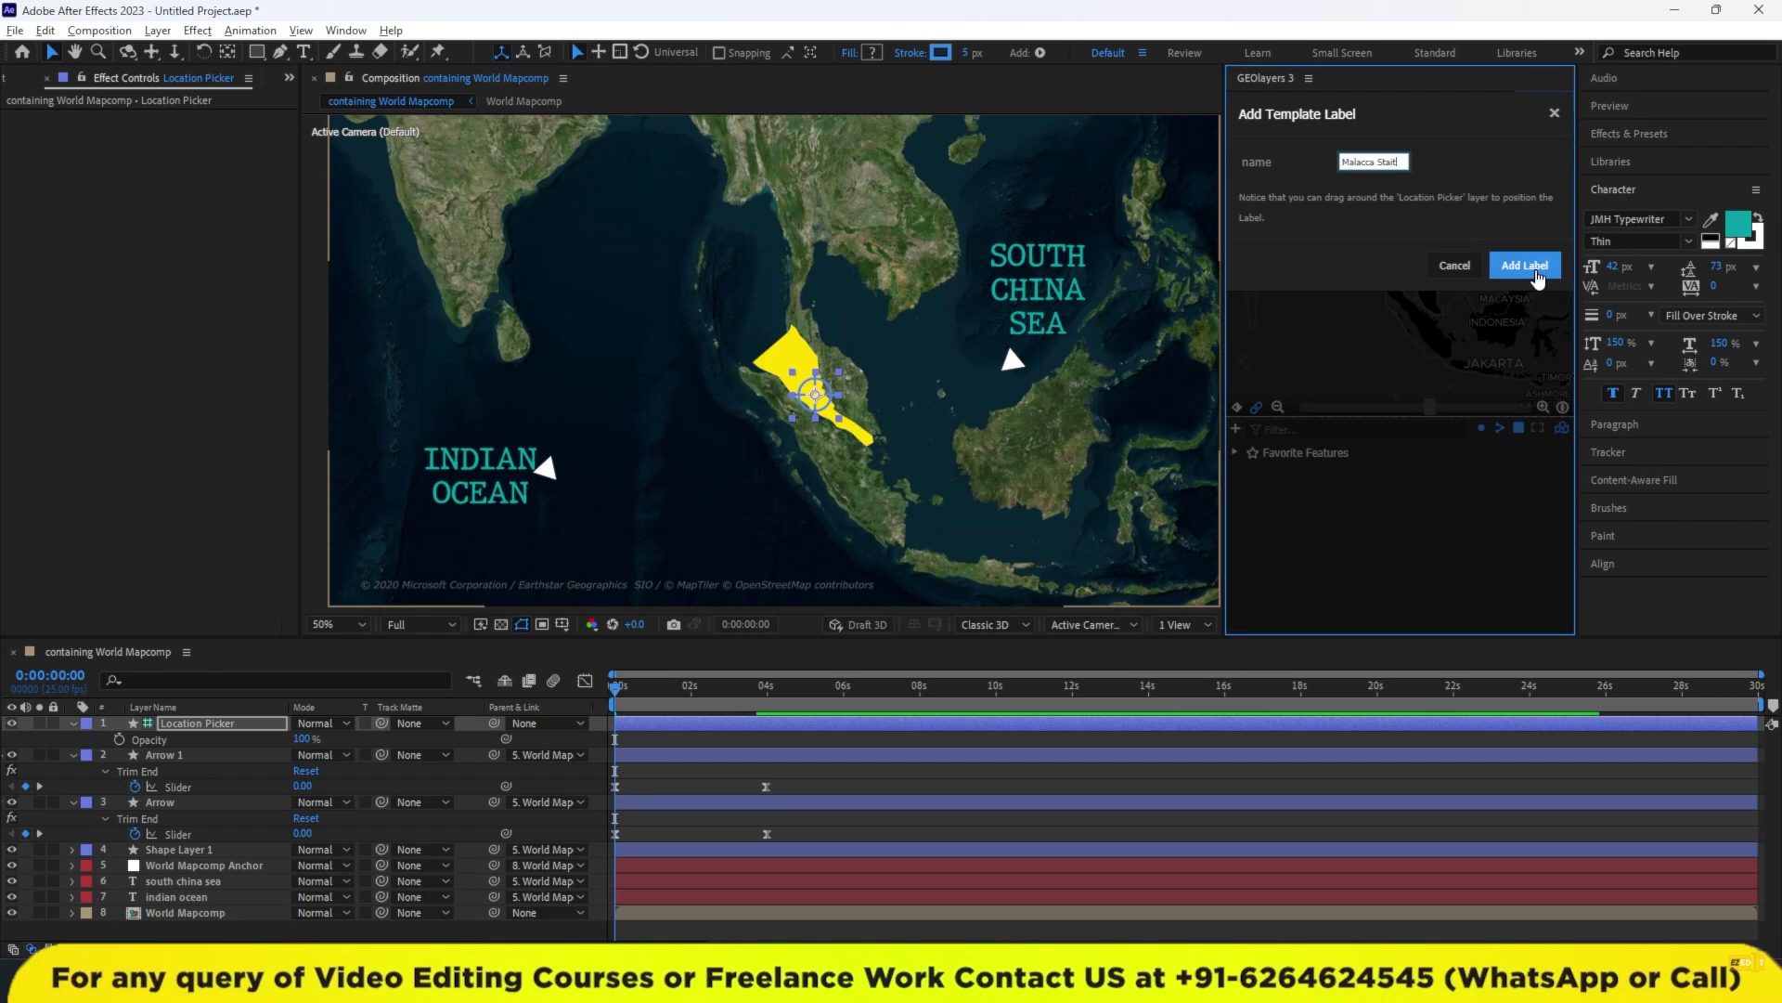
{"action": "left_click", "coordinate": [1524, 266]}
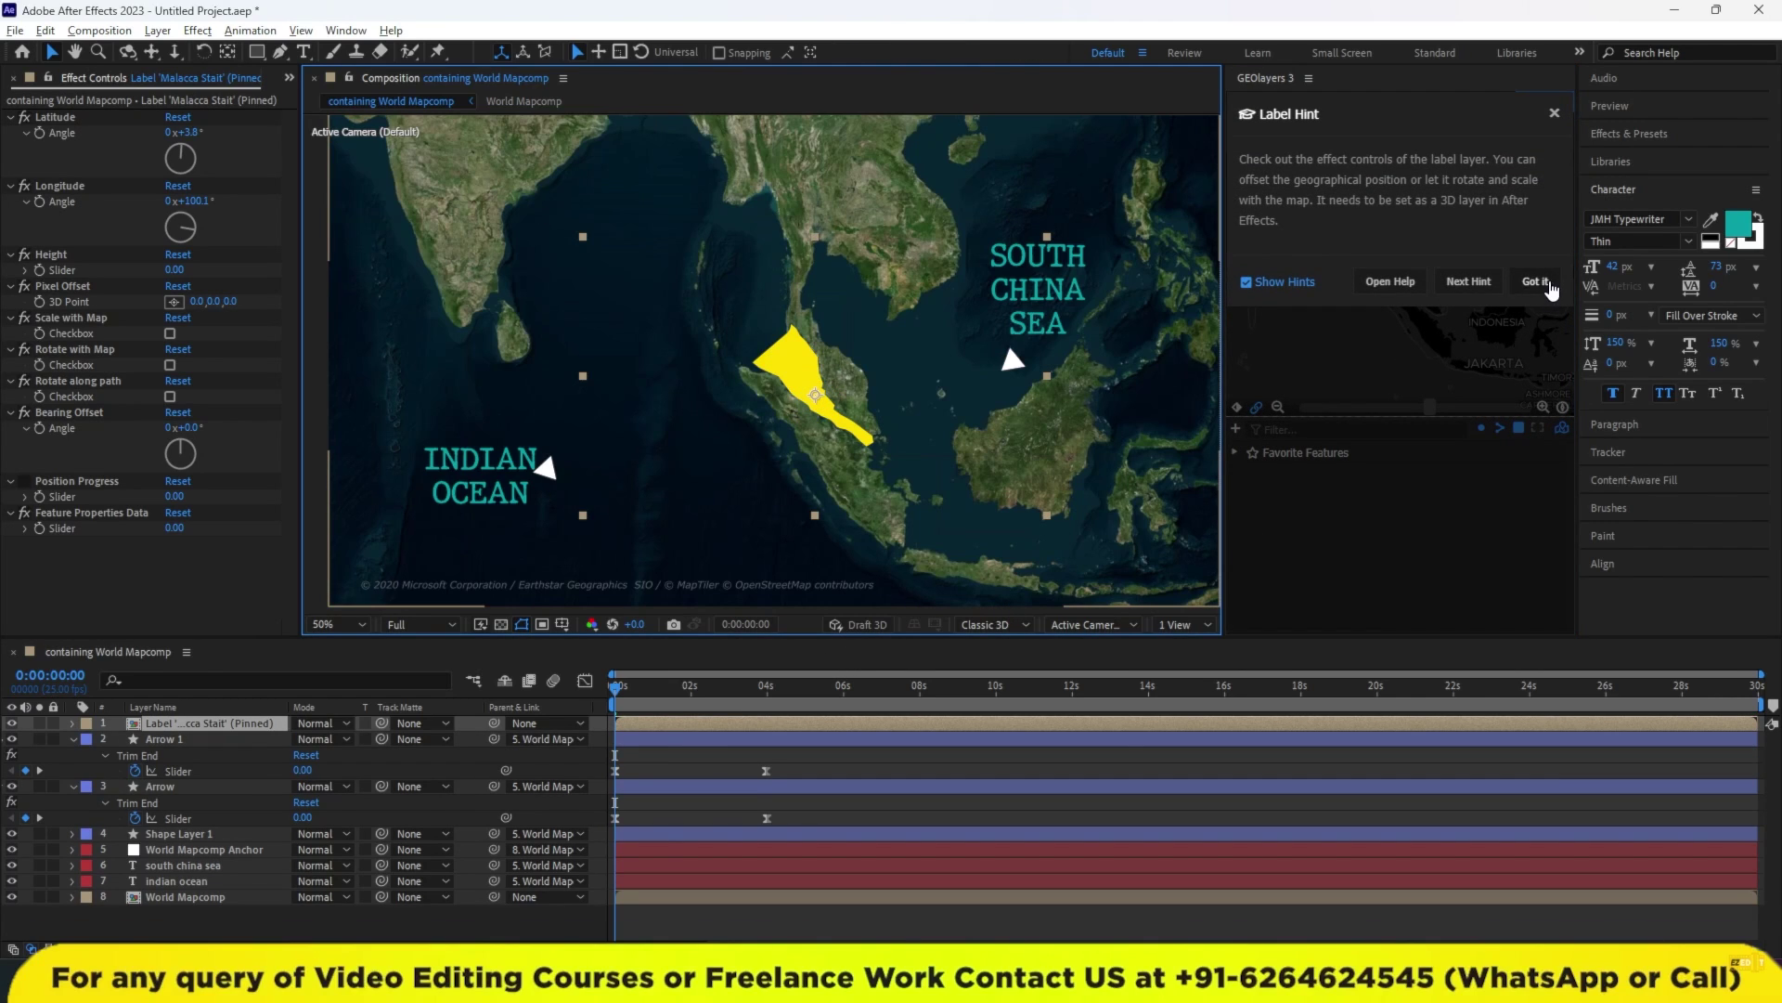
{"action": "left_click", "coordinate": [1535, 281]}
{"action": "left_click", "coordinate": [662, 688]}
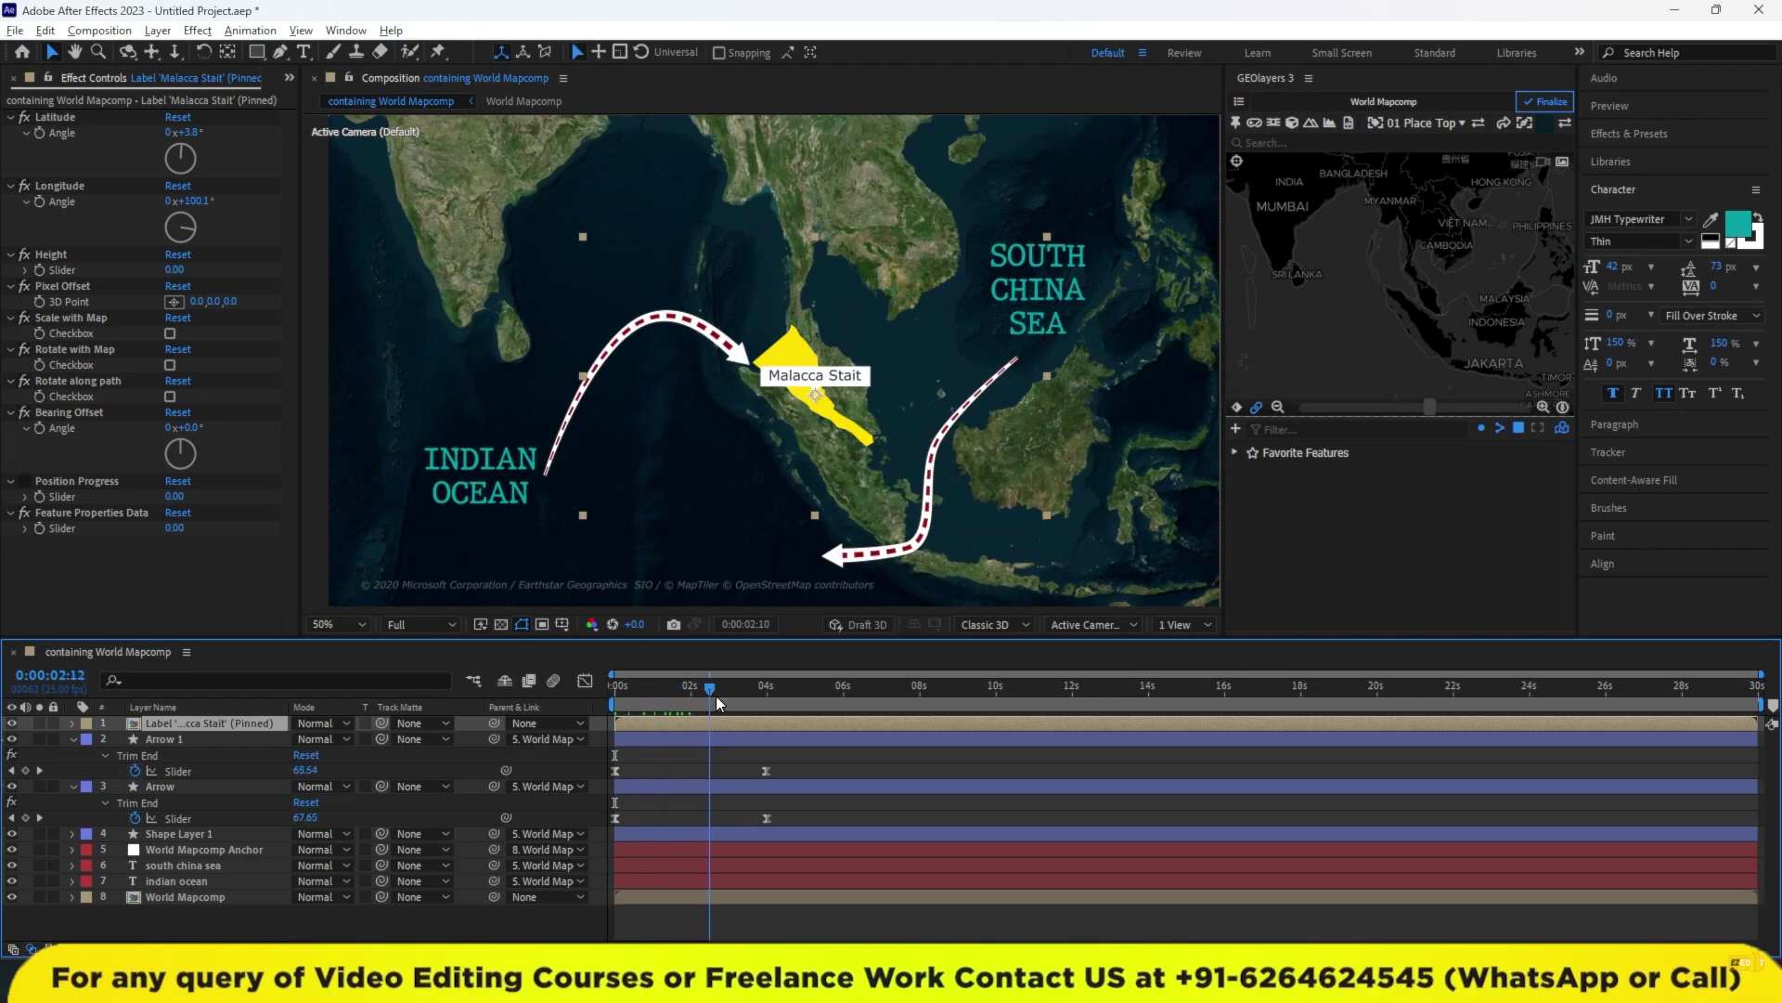
Preview the arrow and label animation from the start of the composition.
{"action": "left_click_drag", "start_coordinate": [666, 691], "coordinate": [855, 694]}
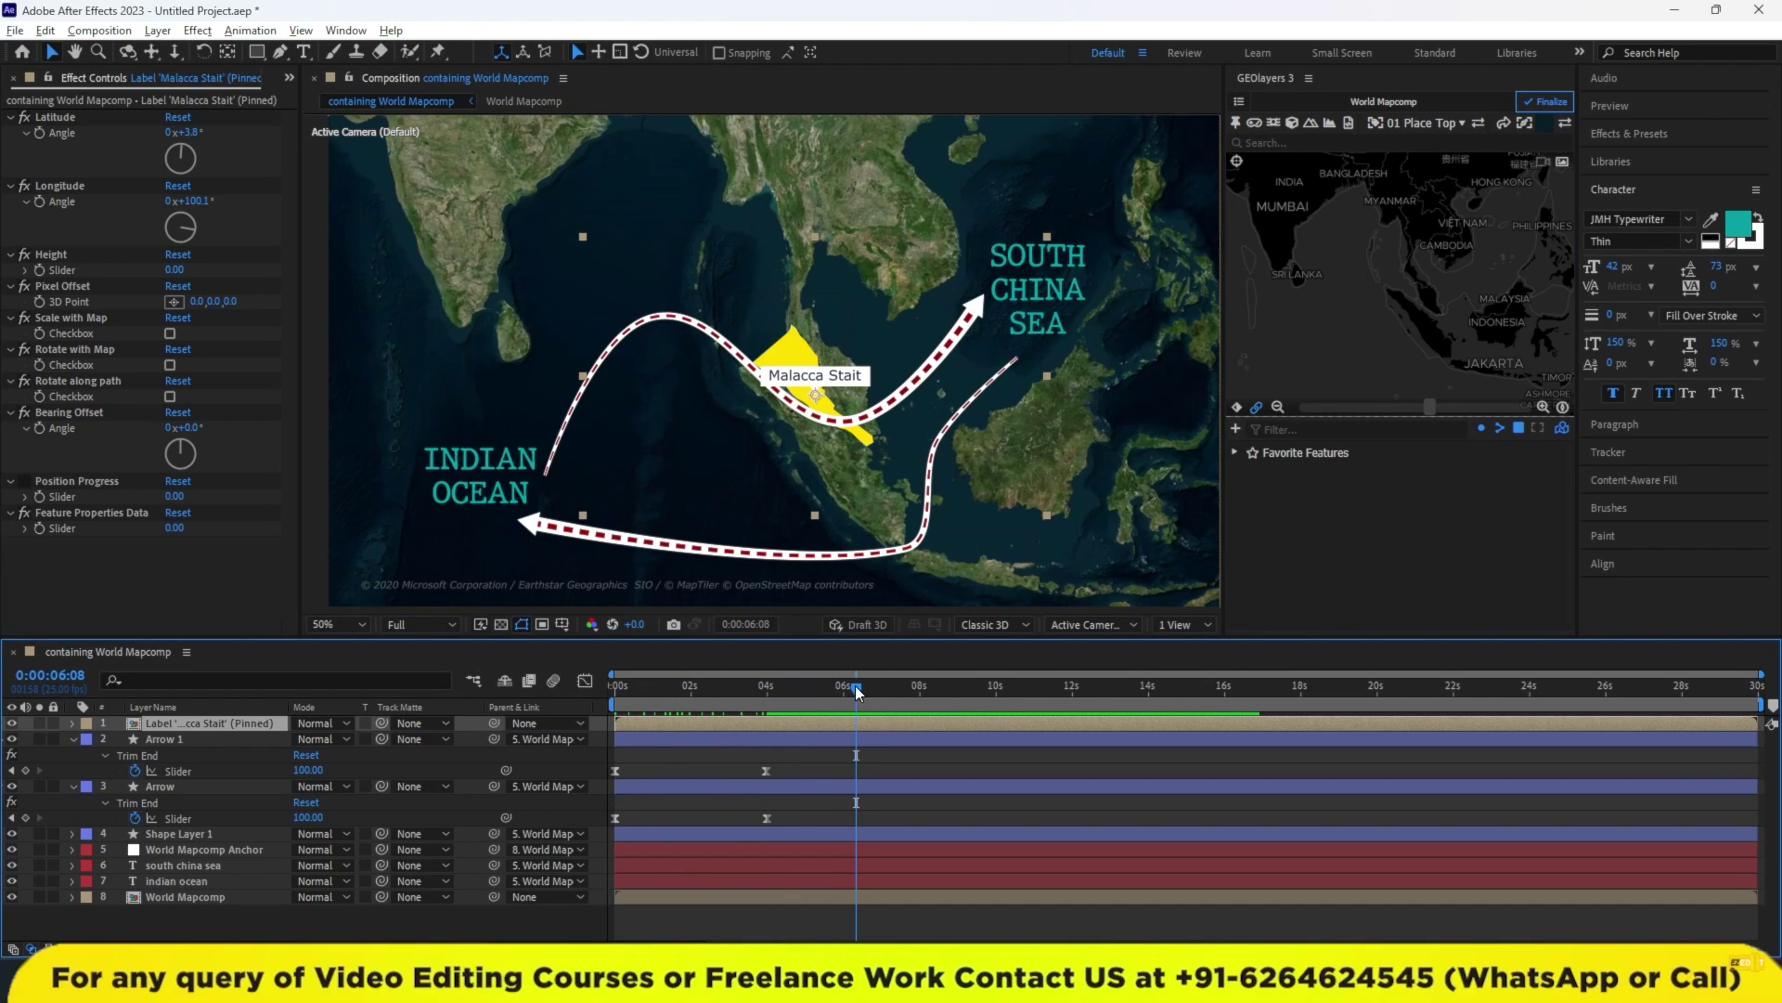
{"action": "left_click_drag", "start_coordinate": [858, 688], "coordinate": [615, 688]}
{"action": "key", "text": "space"}
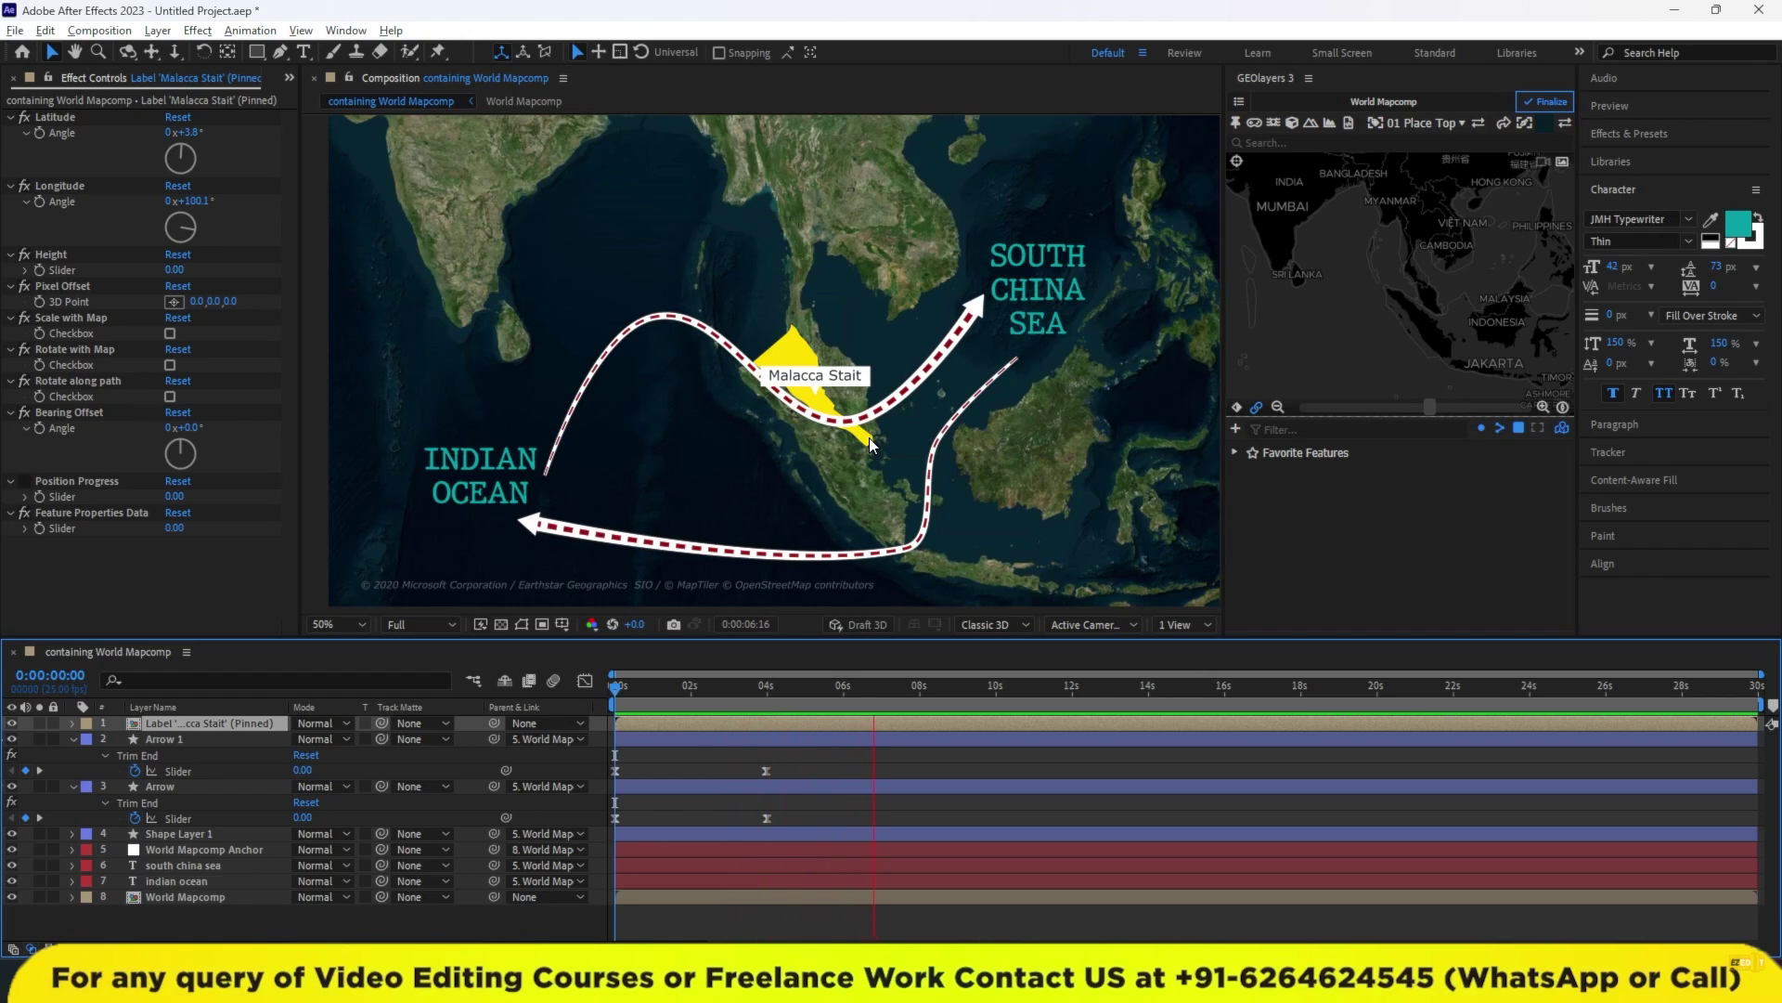
{"action": "key", "text": "space"}
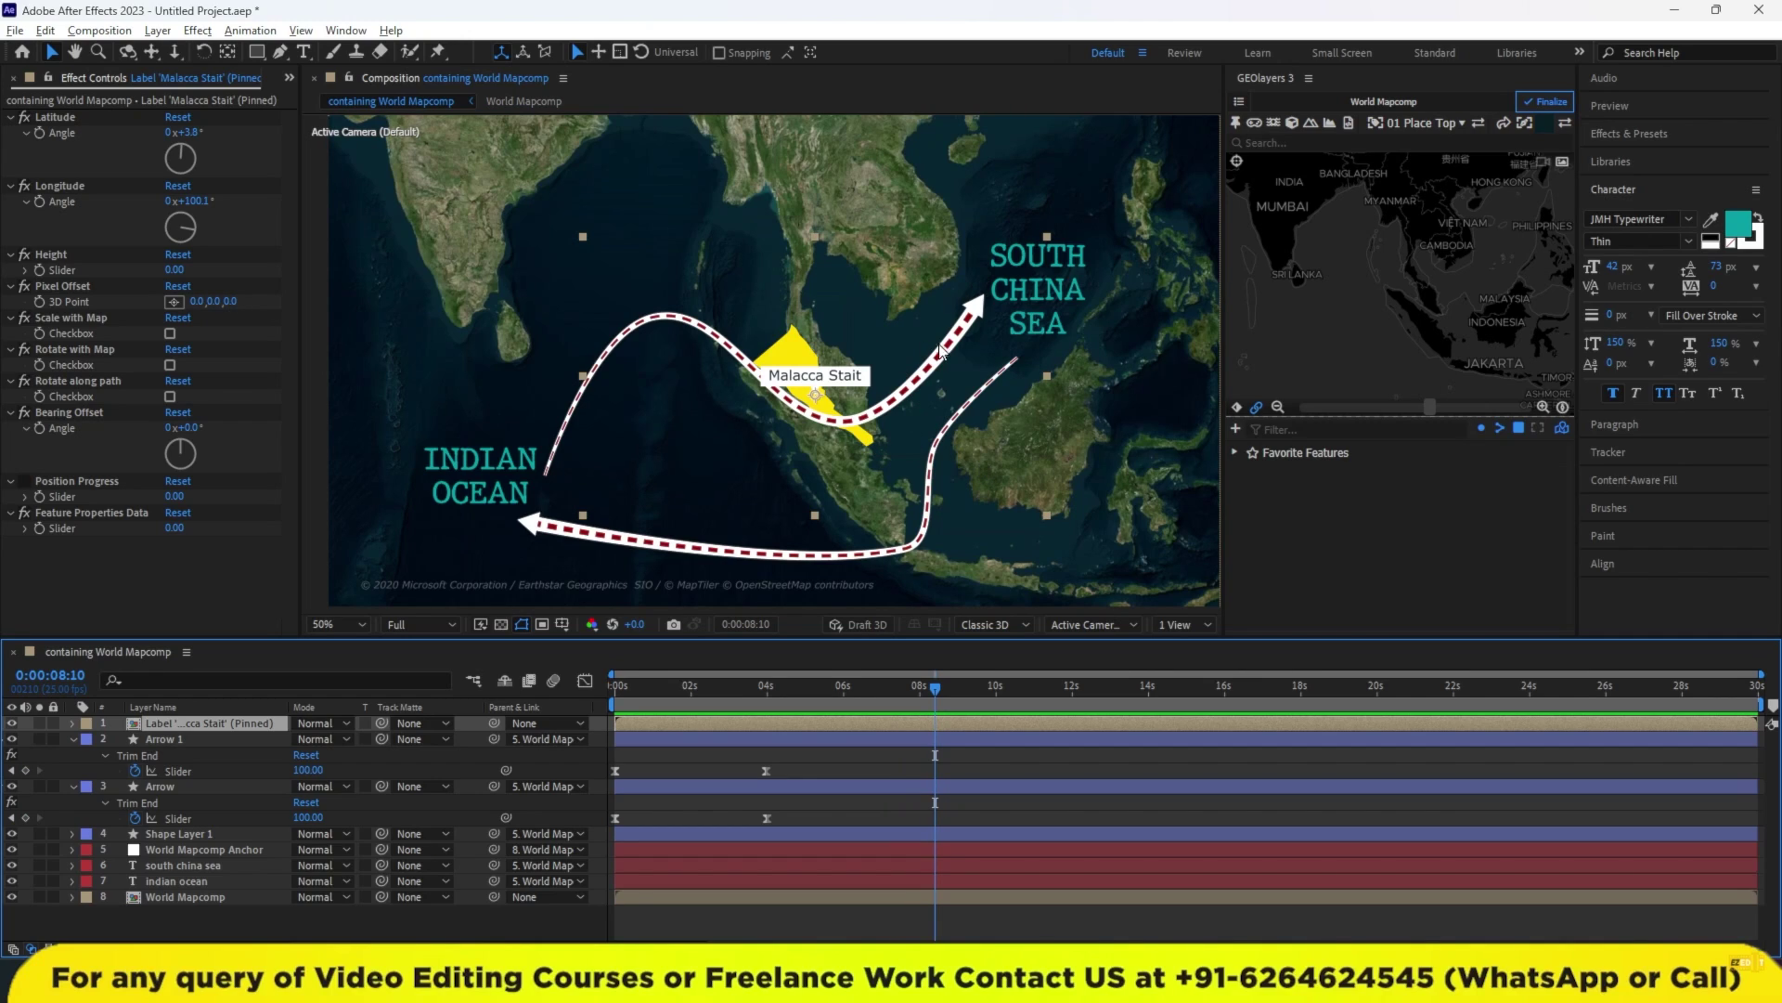
Shift the GEOlayers map framing slightly up and left, back at frame 0.
{"action": "left_click_drag", "start_coordinate": [1430, 292], "coordinate": [1421, 300]}
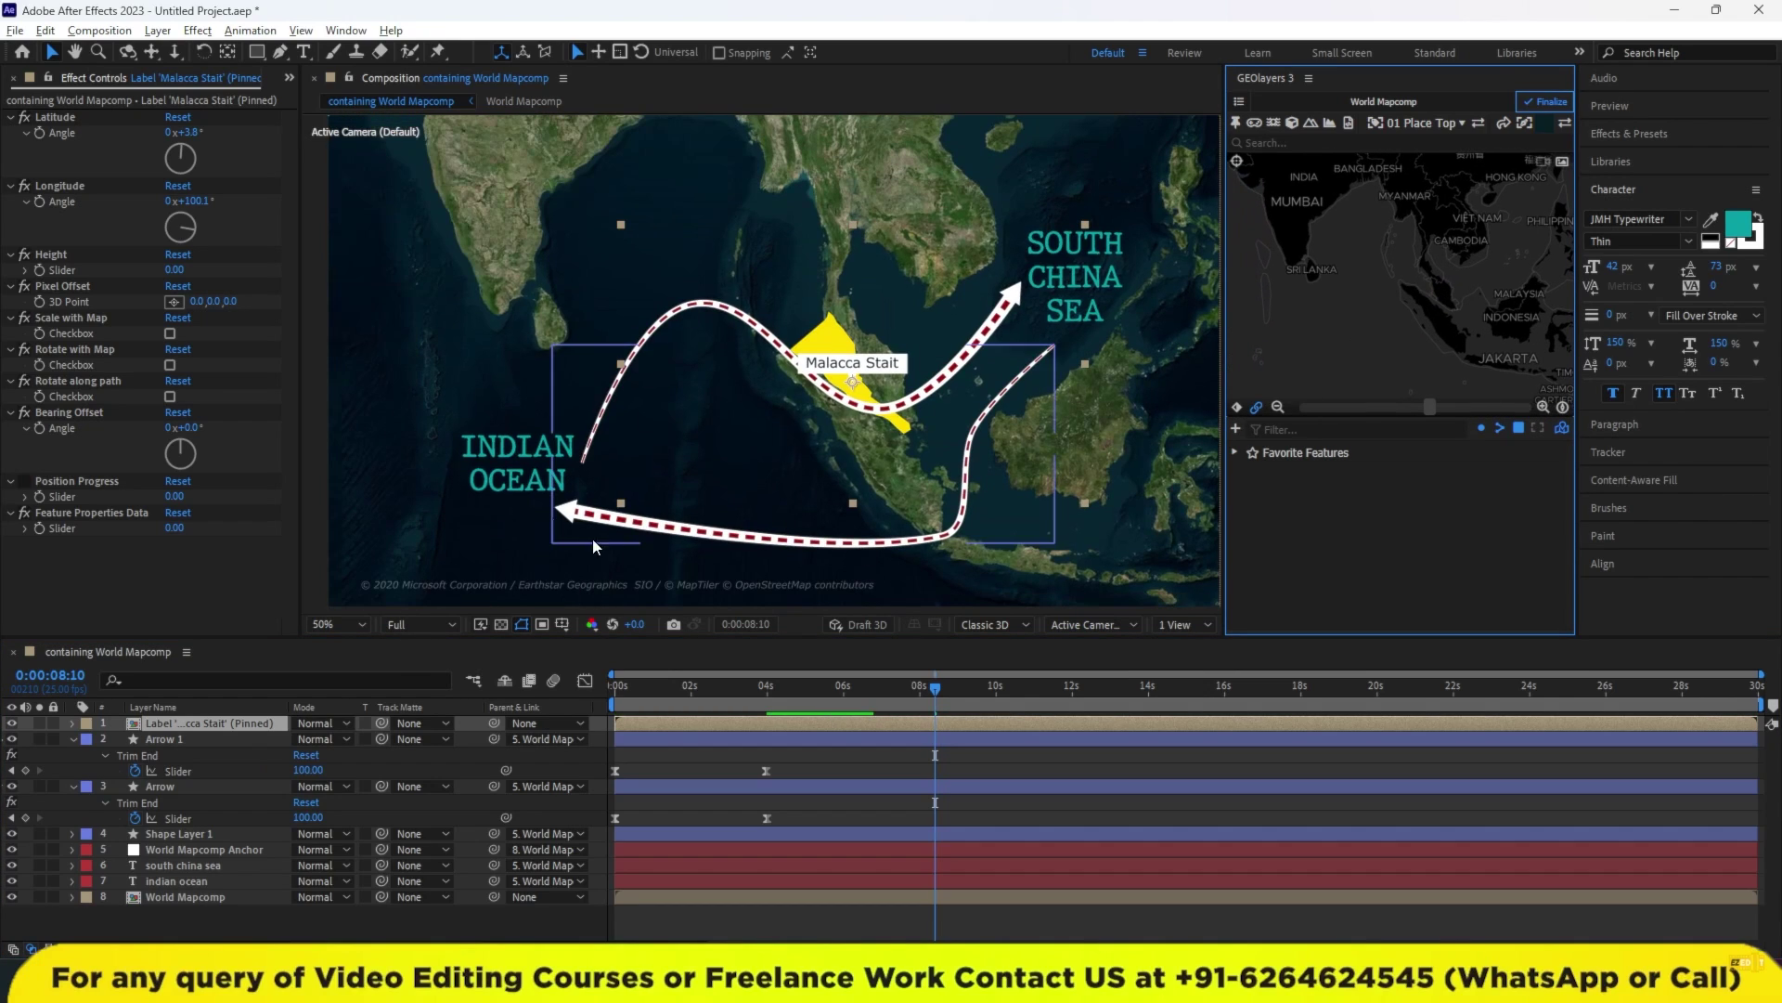
{"action": "left_click_drag", "start_coordinate": [1455, 334], "coordinate": [1433, 312]}
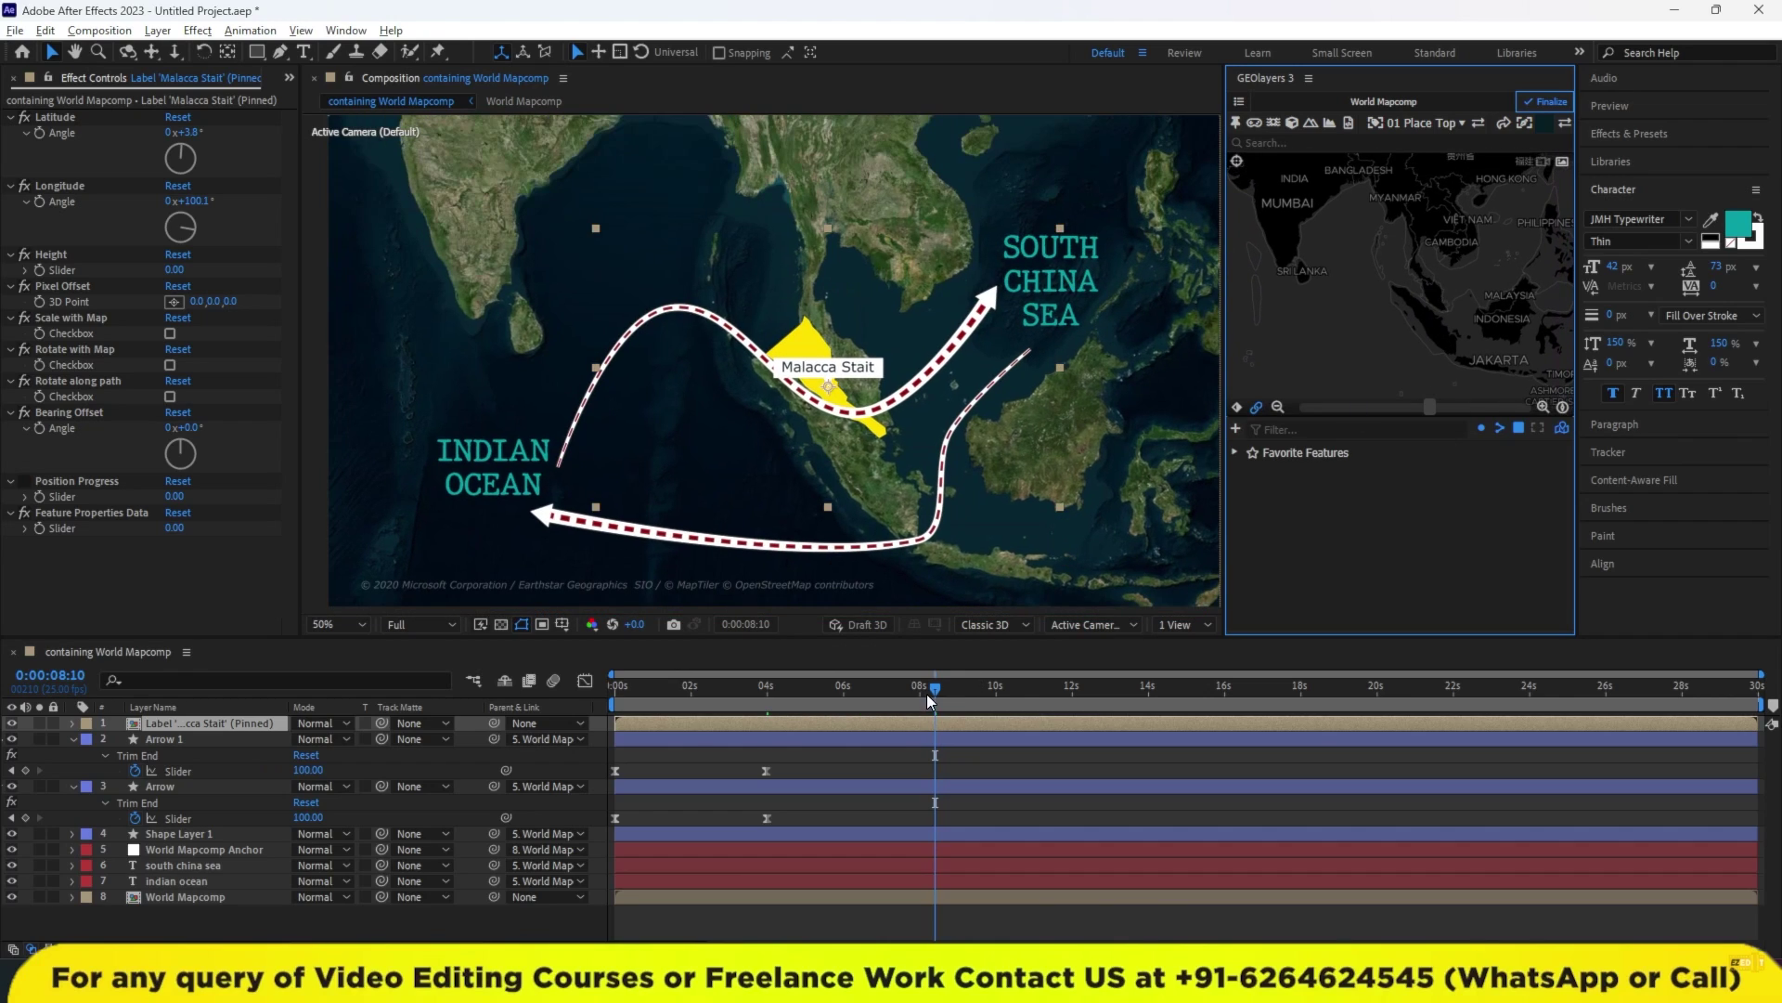
{"action": "left_click_drag", "start_coordinate": [1390, 303], "coordinate": [1385, 289]}
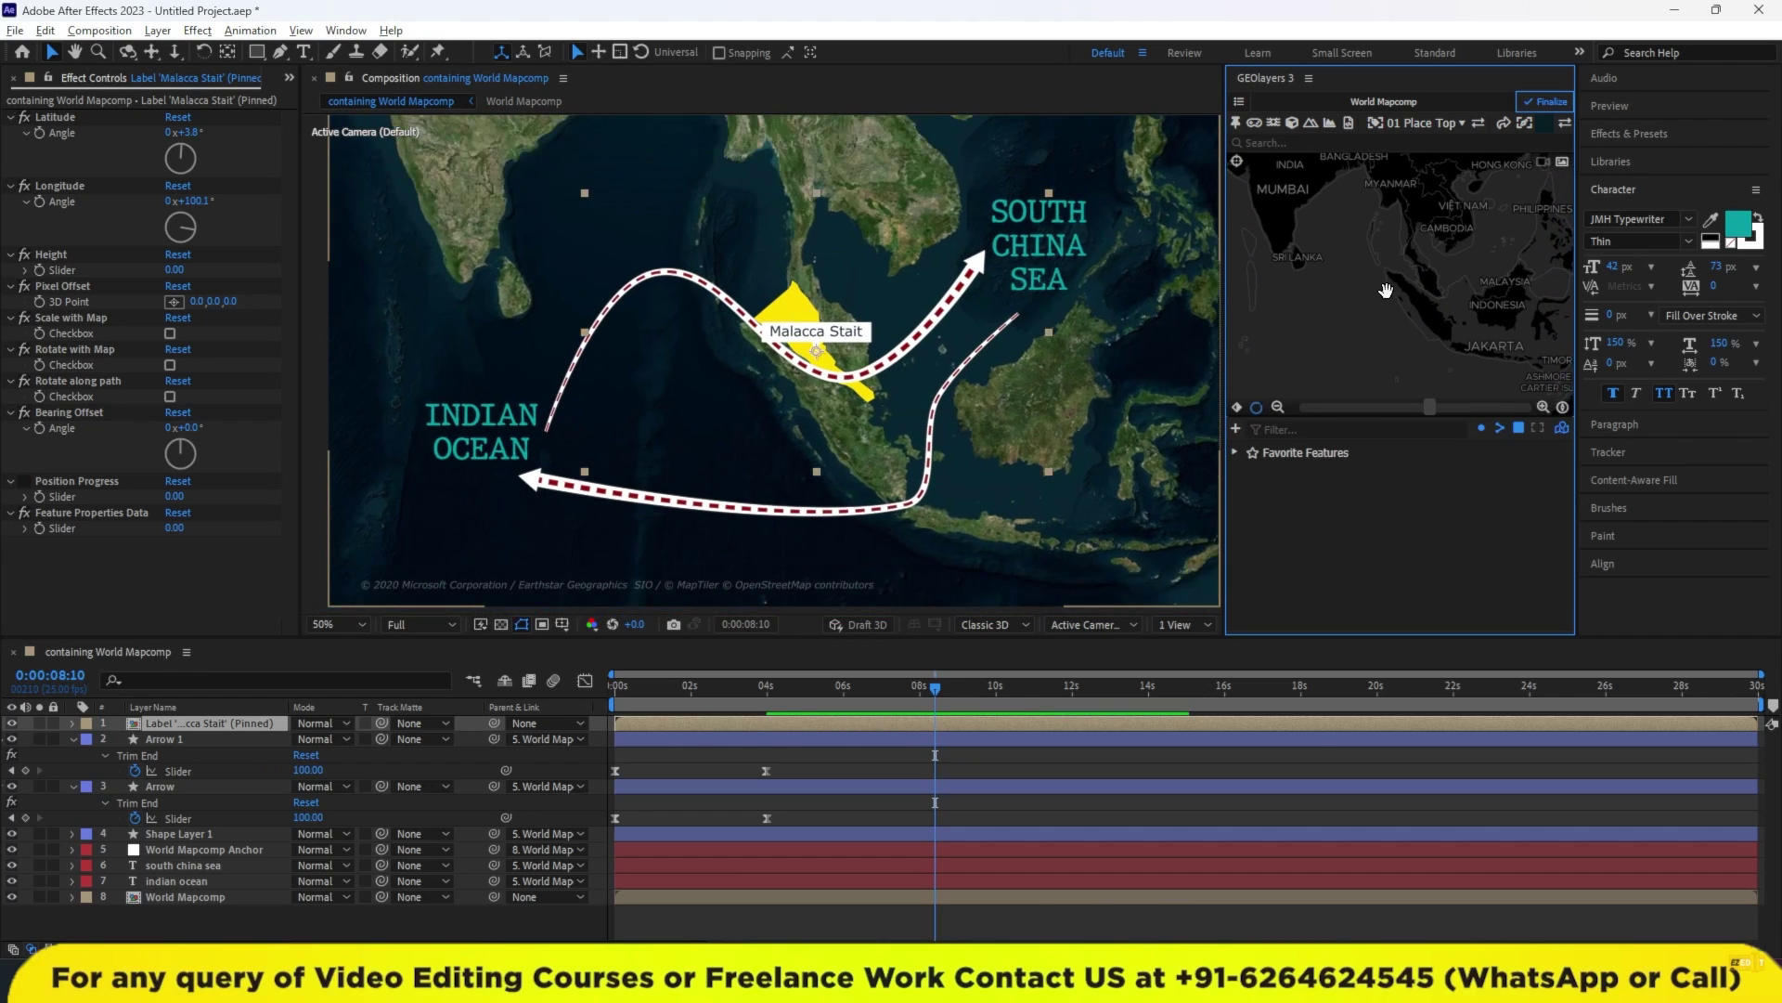
{"action": "left_click", "coordinate": [616, 687]}
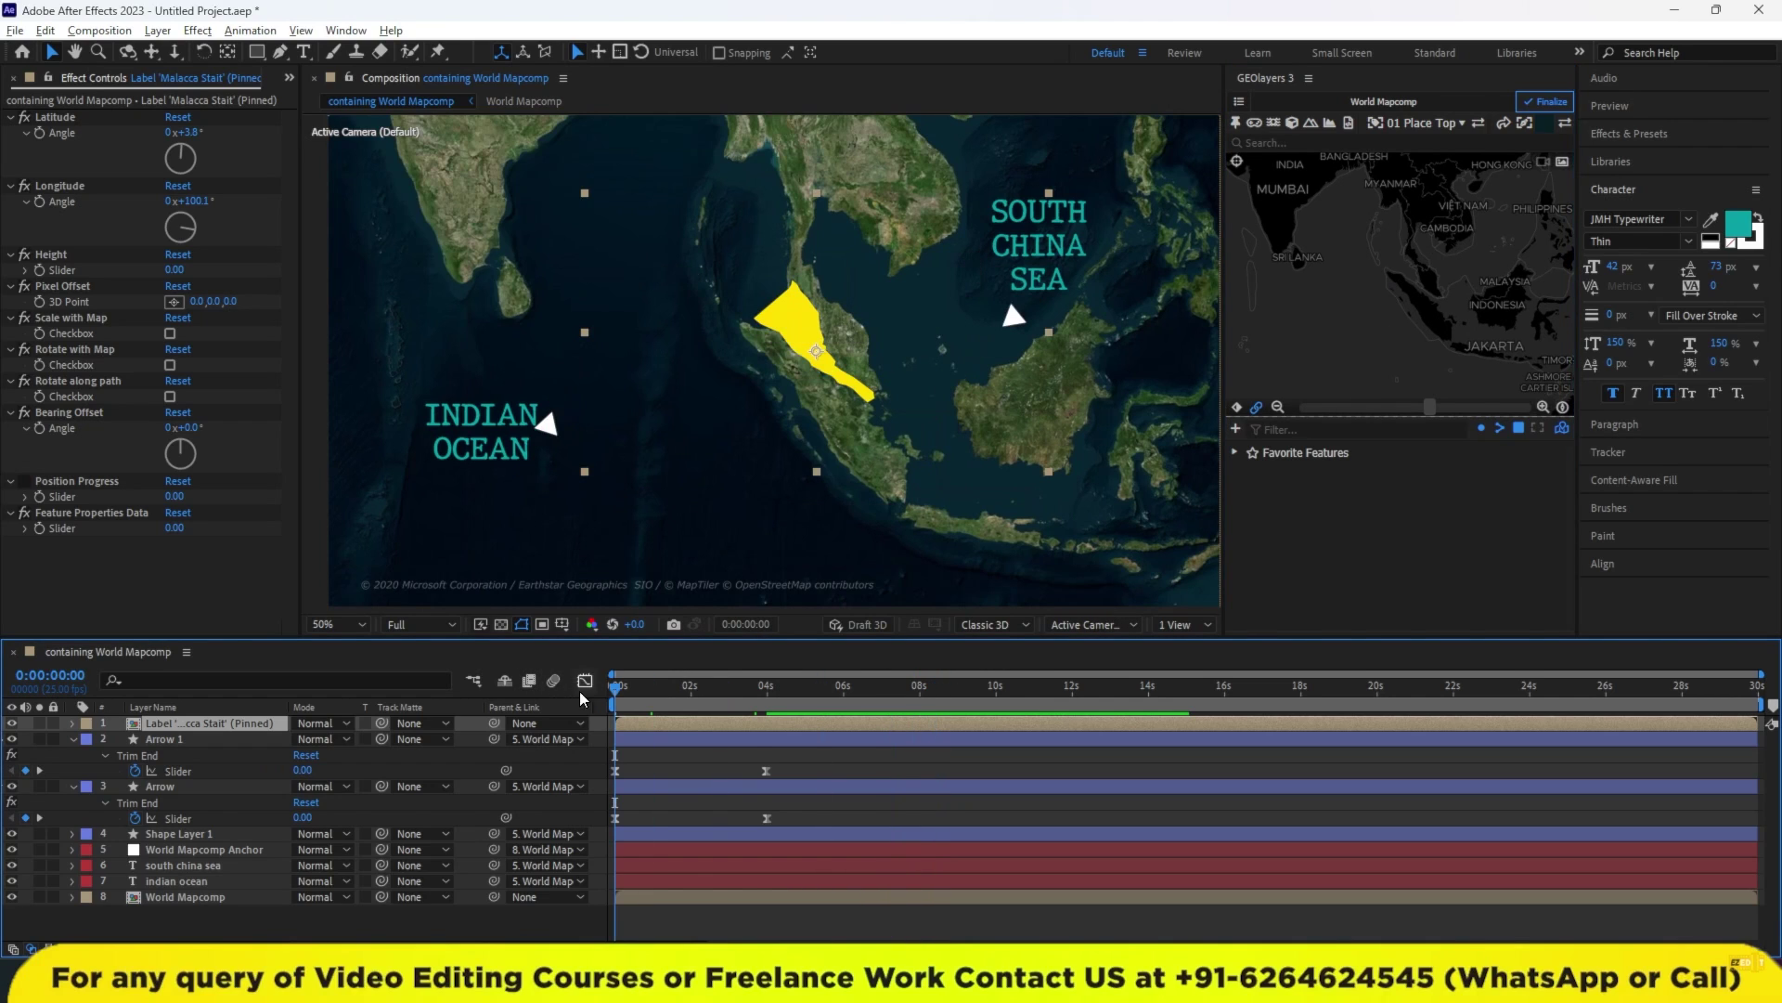
Keyframe the flat map camera at 0 s, then tilt it to 31° pitch, -7.2° bearing at 6 s.
{"action": "left_click", "coordinate": [1237, 408]}
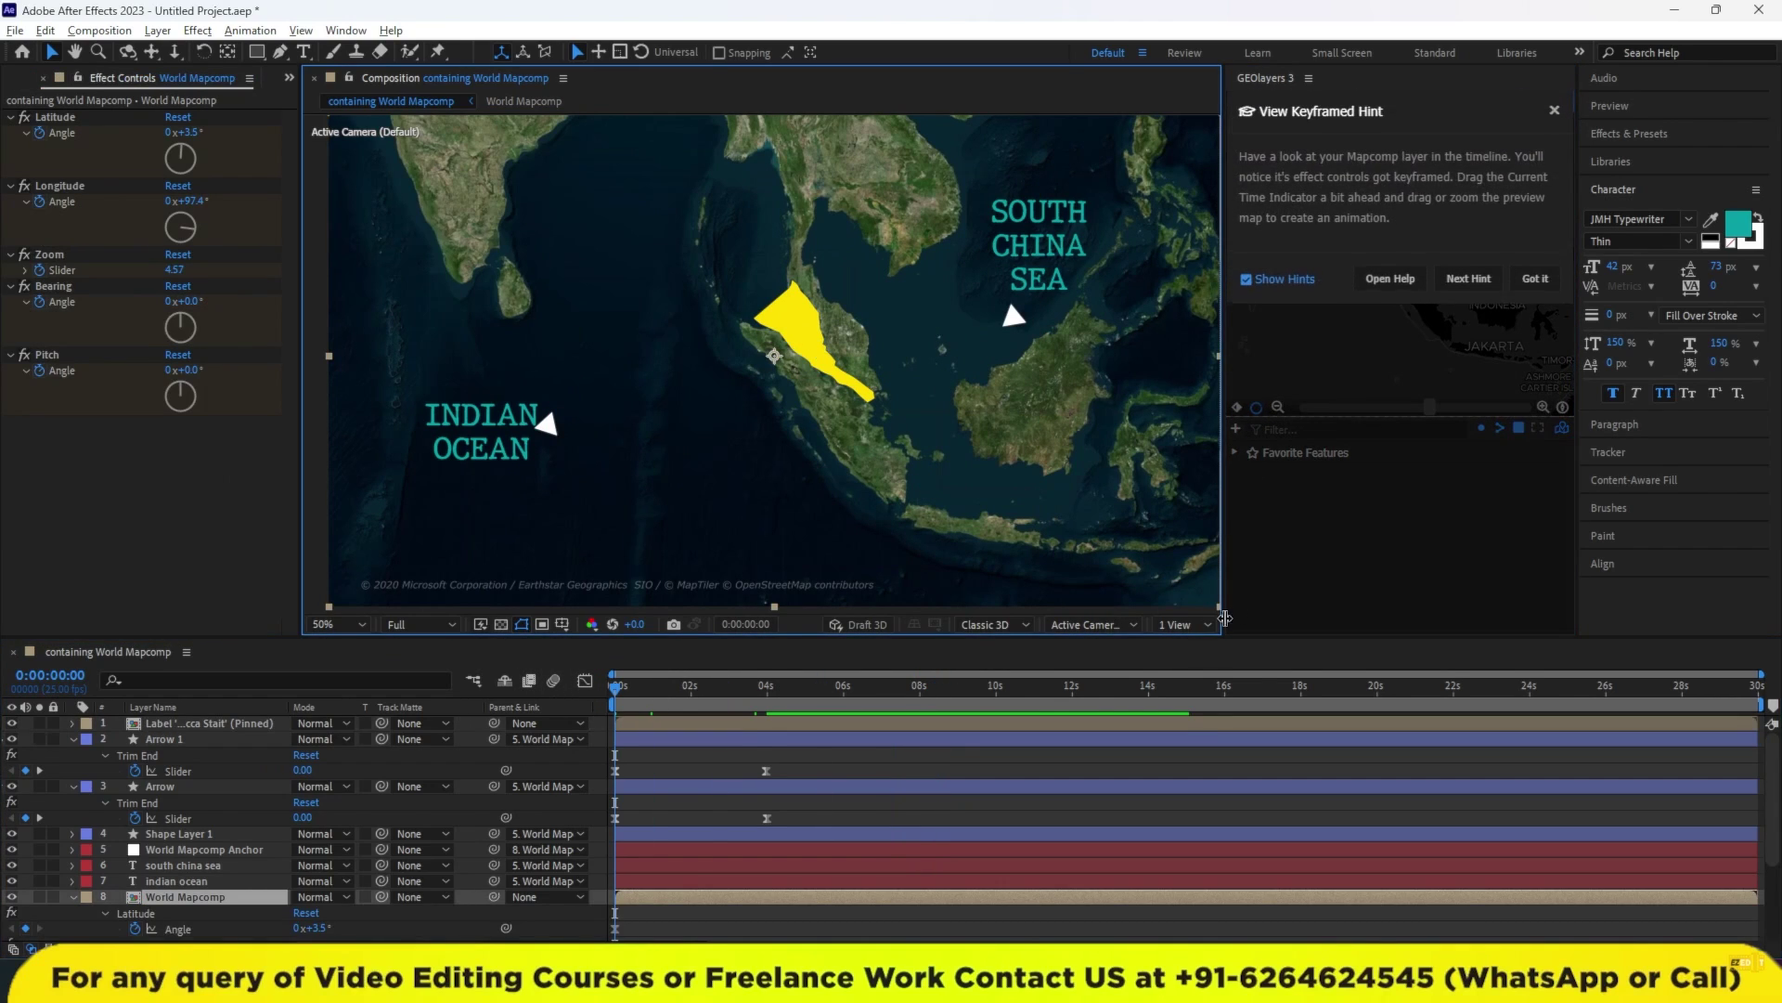
{"action": "left_click", "coordinate": [1533, 283]}
{"action": "left_click_drag", "start_coordinate": [969, 687], "coordinate": [846, 701]}
{"action": "scroll", "coordinate": [1404, 279], "scroll_direction": "down", "scroll_amount": 2}
{"action": "scroll", "coordinate": [1406, 260], "scroll_direction": "down", "scroll_amount": 2}
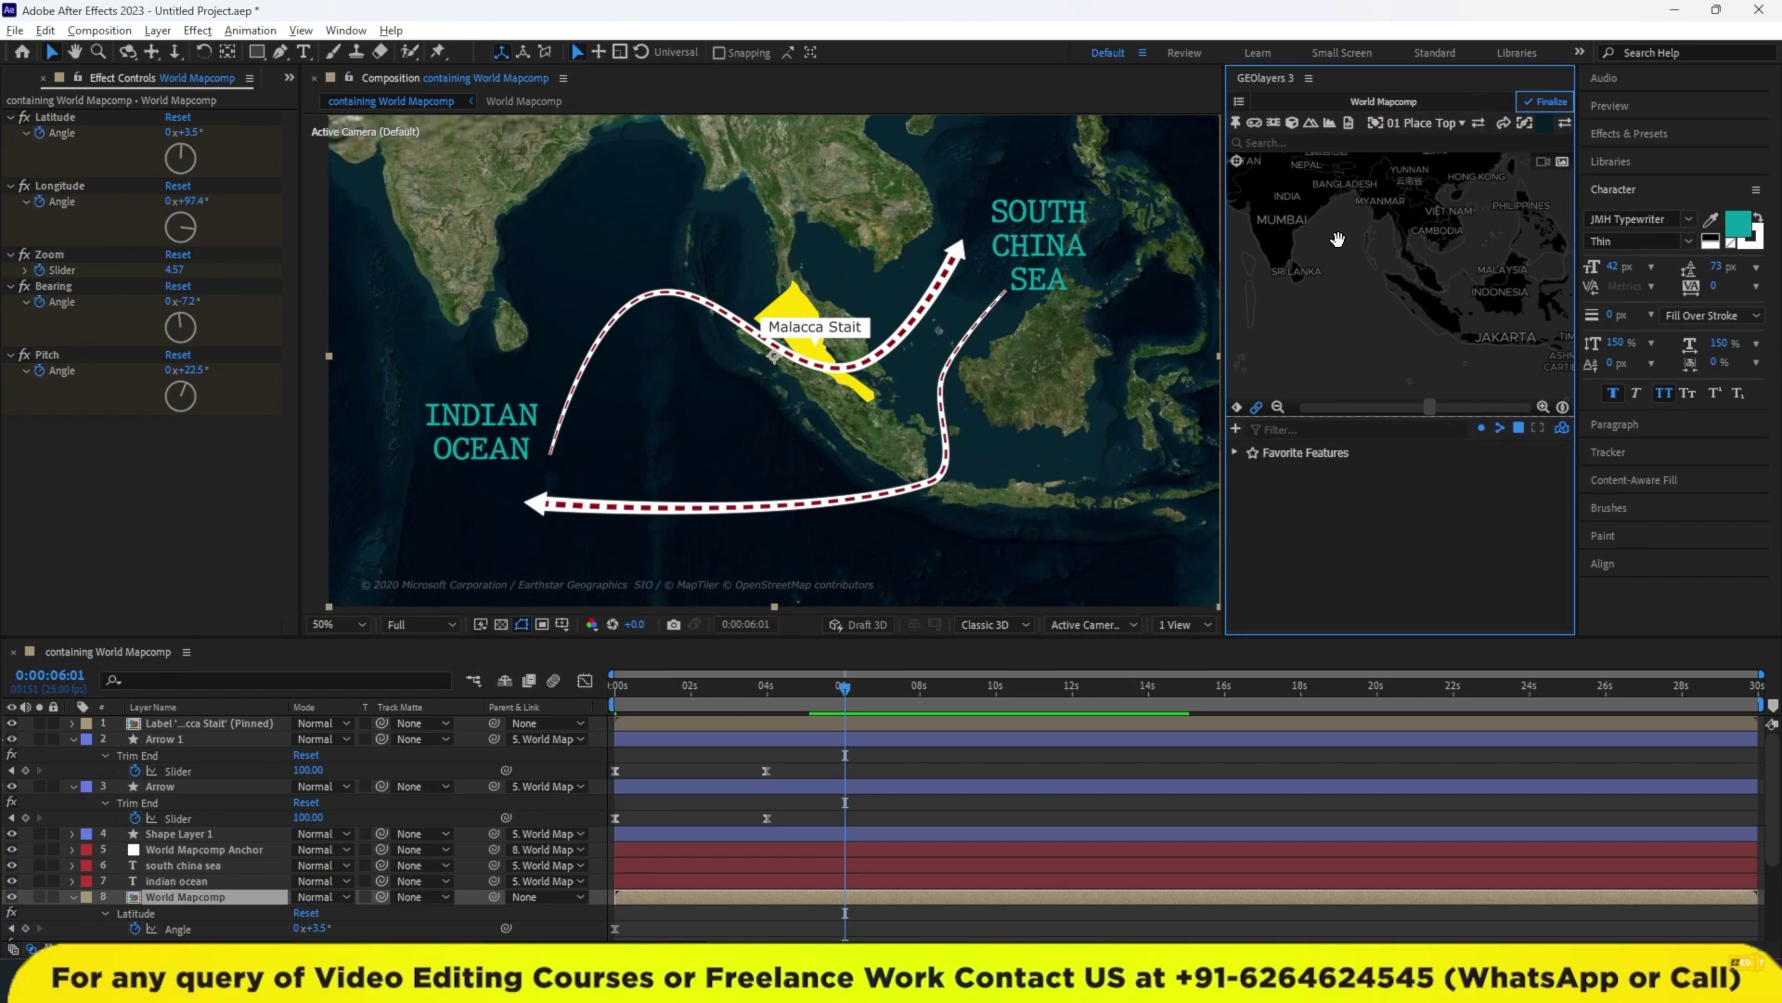
{"action": "left_click_drag", "start_coordinate": [1336, 221], "coordinate": [1361, 248]}
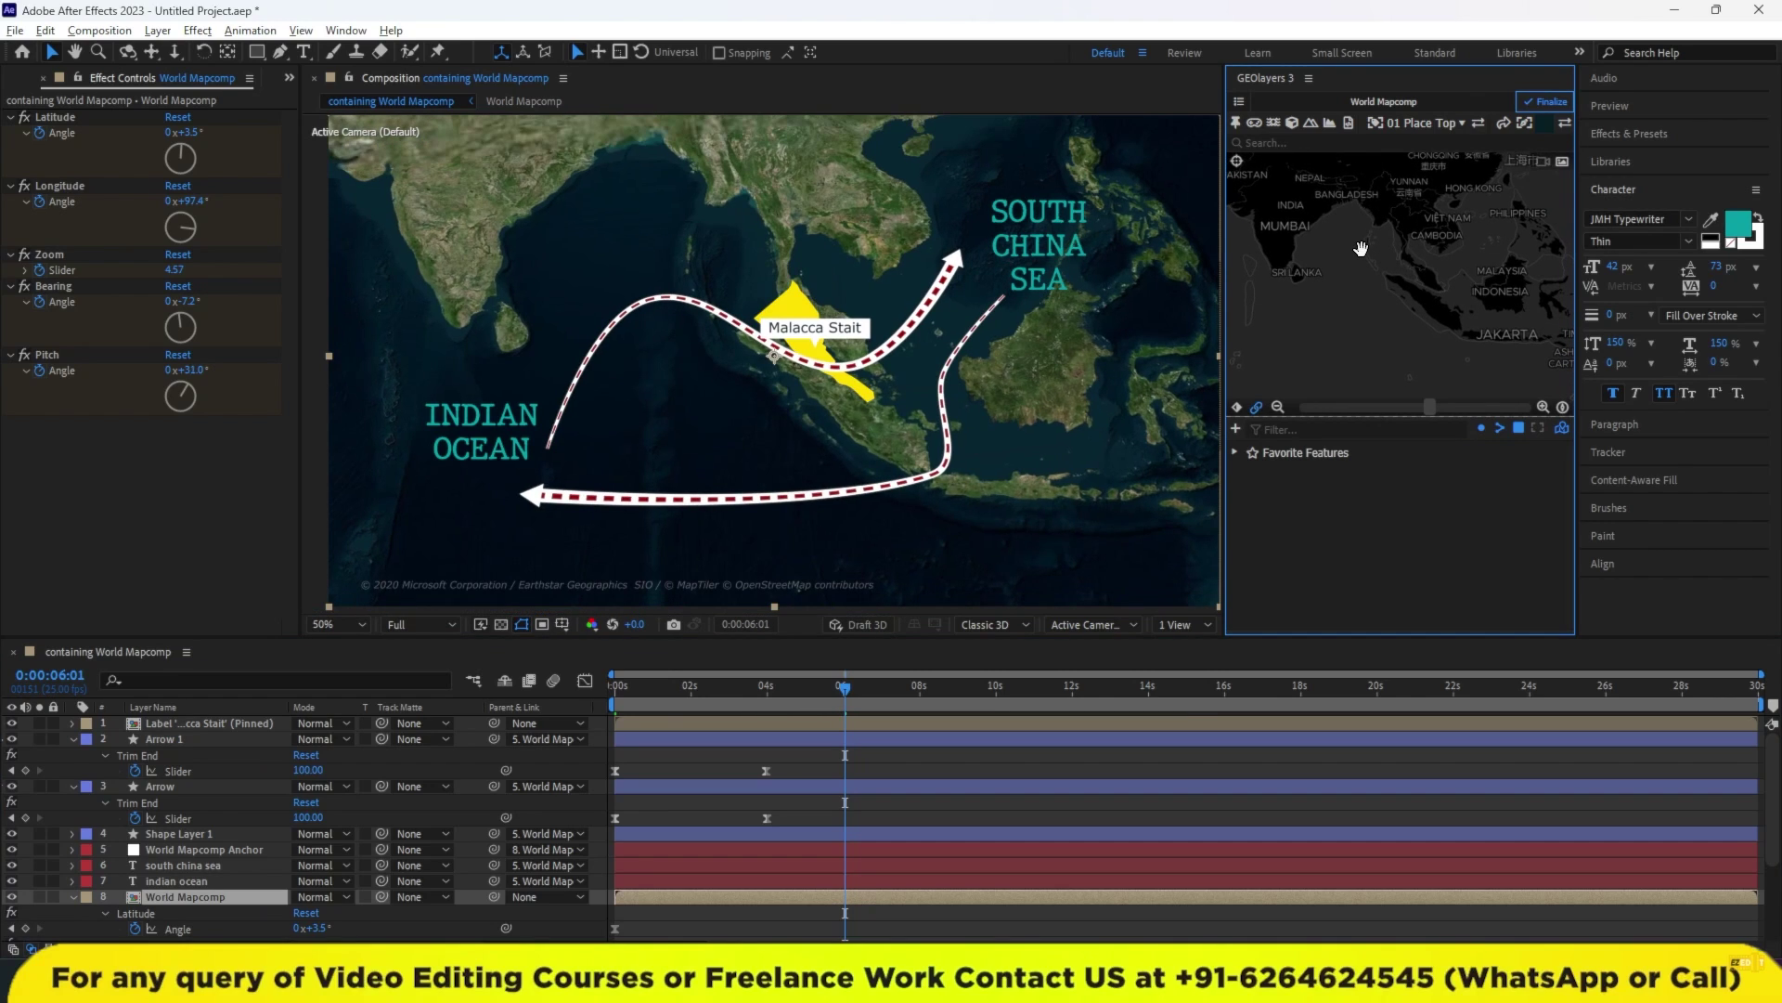
{"action": "scroll", "coordinate": [1364, 249], "scroll_direction": "up", "scroll_amount": 2}
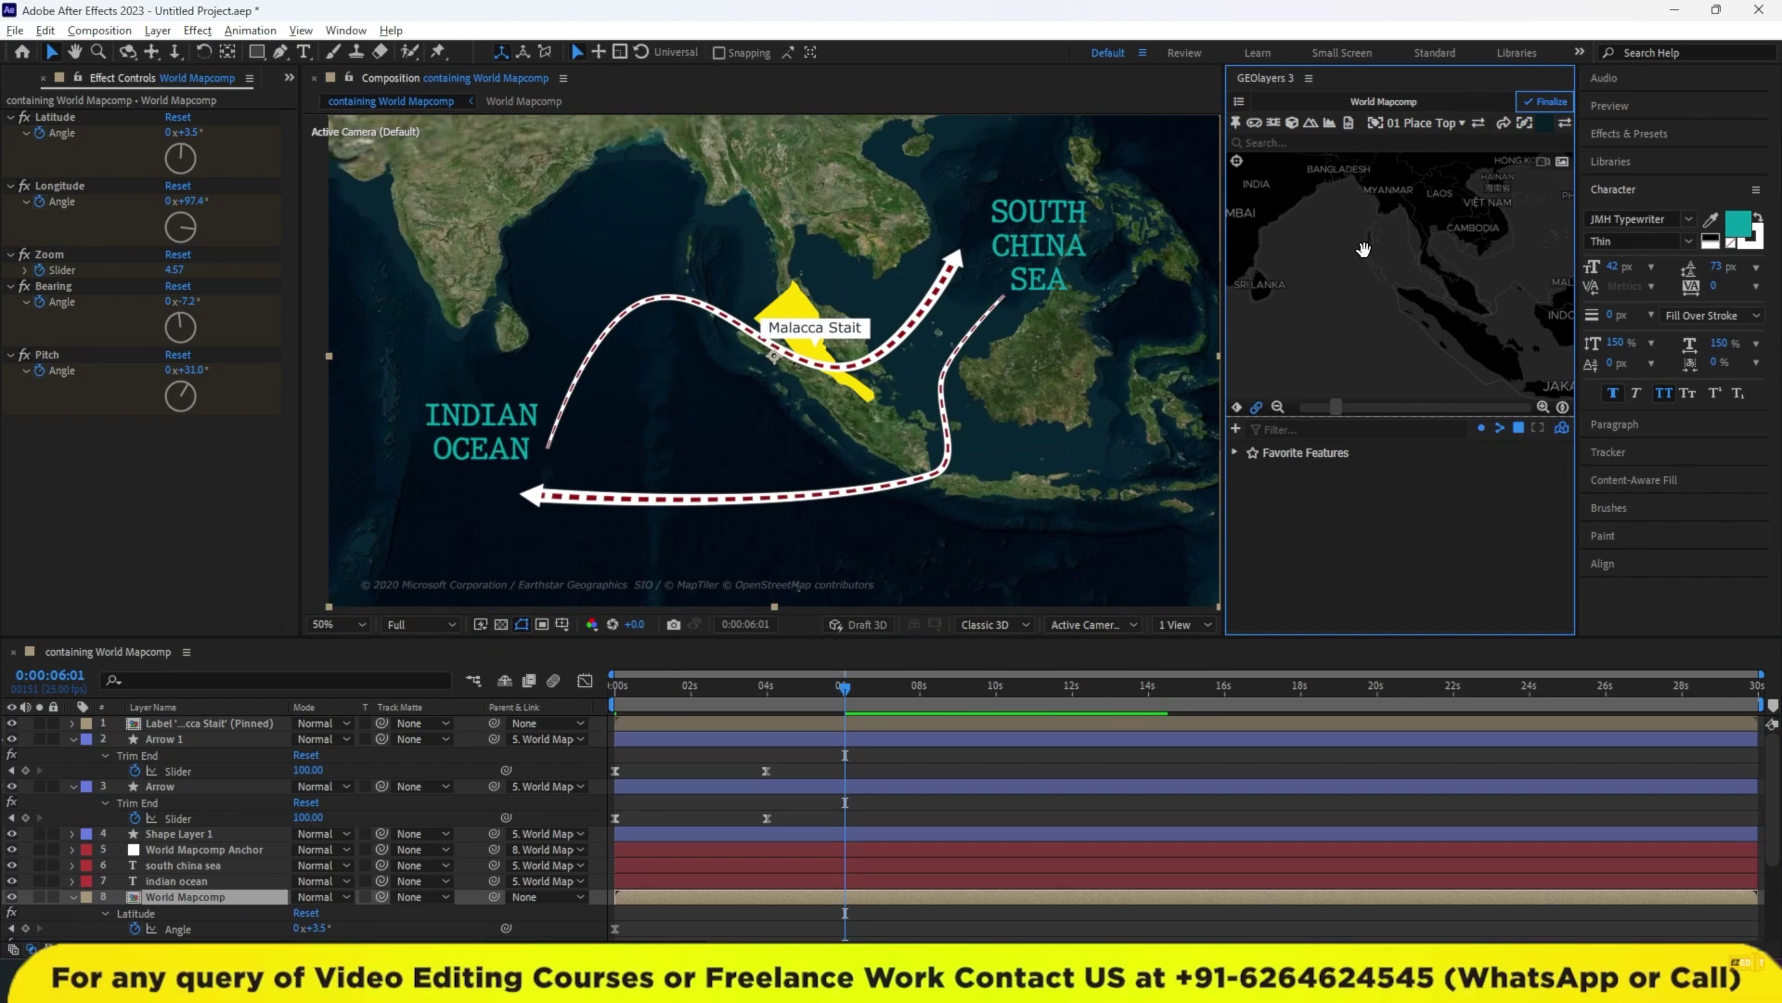
{"action": "scroll", "coordinate": [1363, 249], "scroll_direction": "down", "scroll_amount": 1}
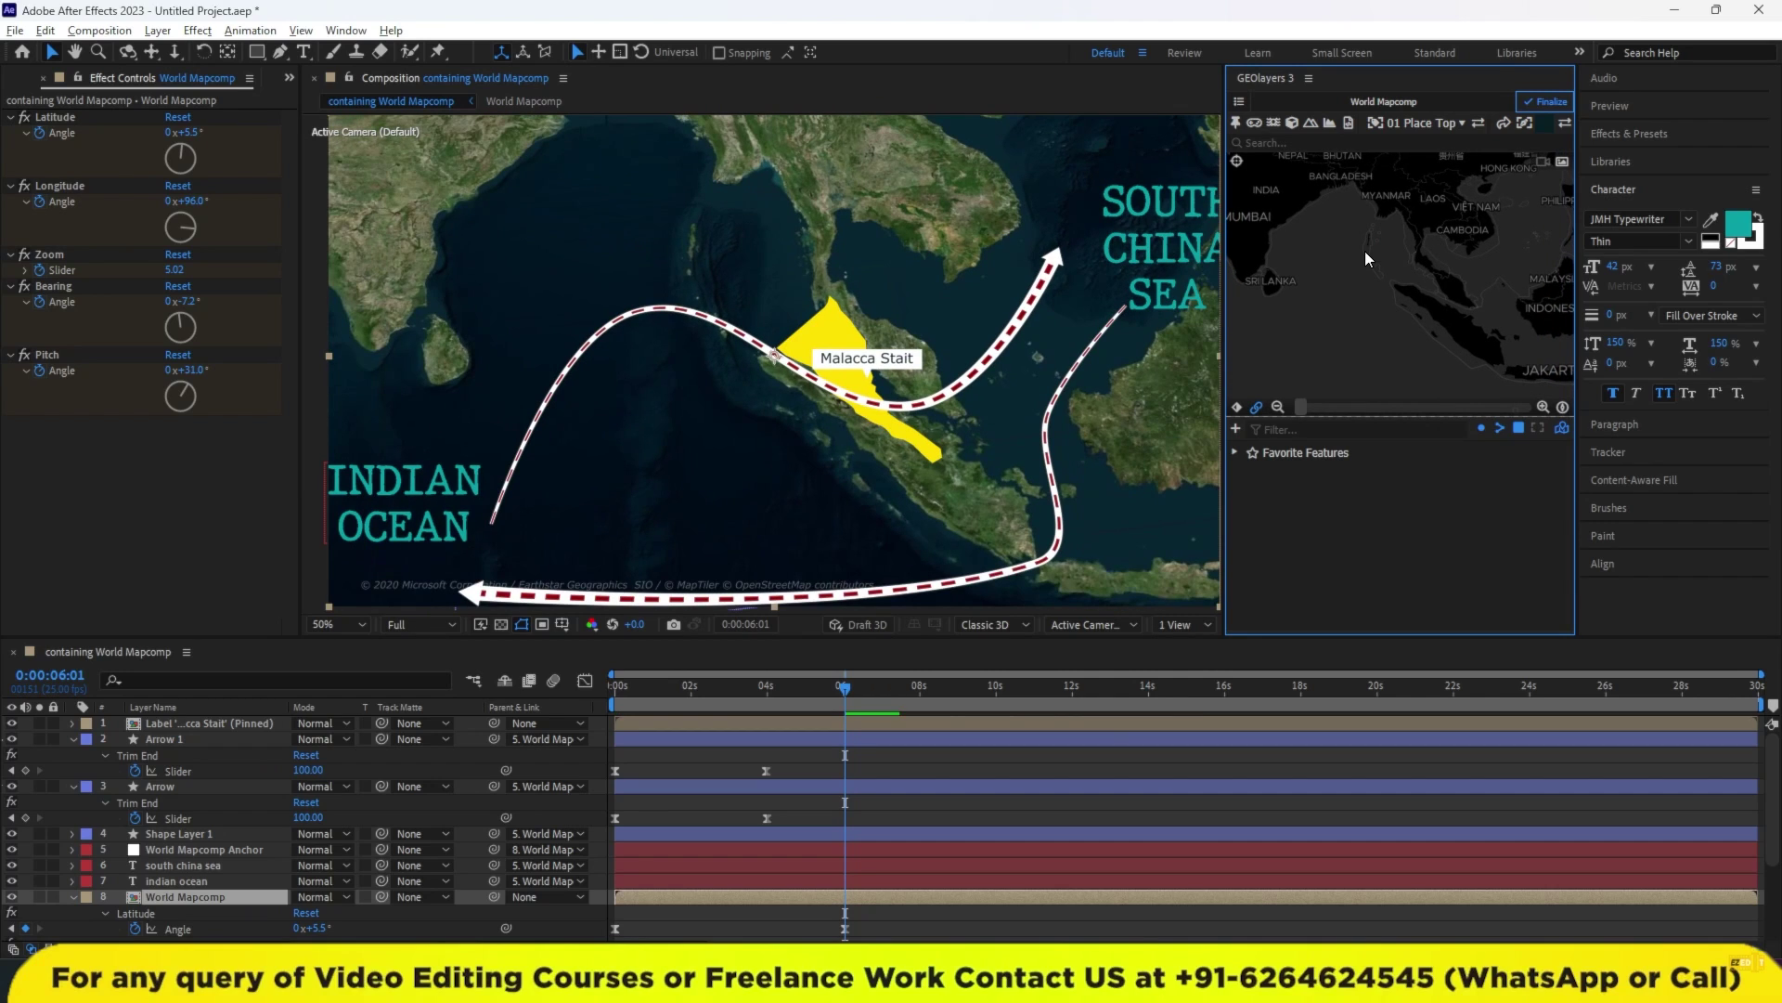
{"action": "scroll", "coordinate": [1365, 251], "scroll_direction": "down", "scroll_amount": 1}
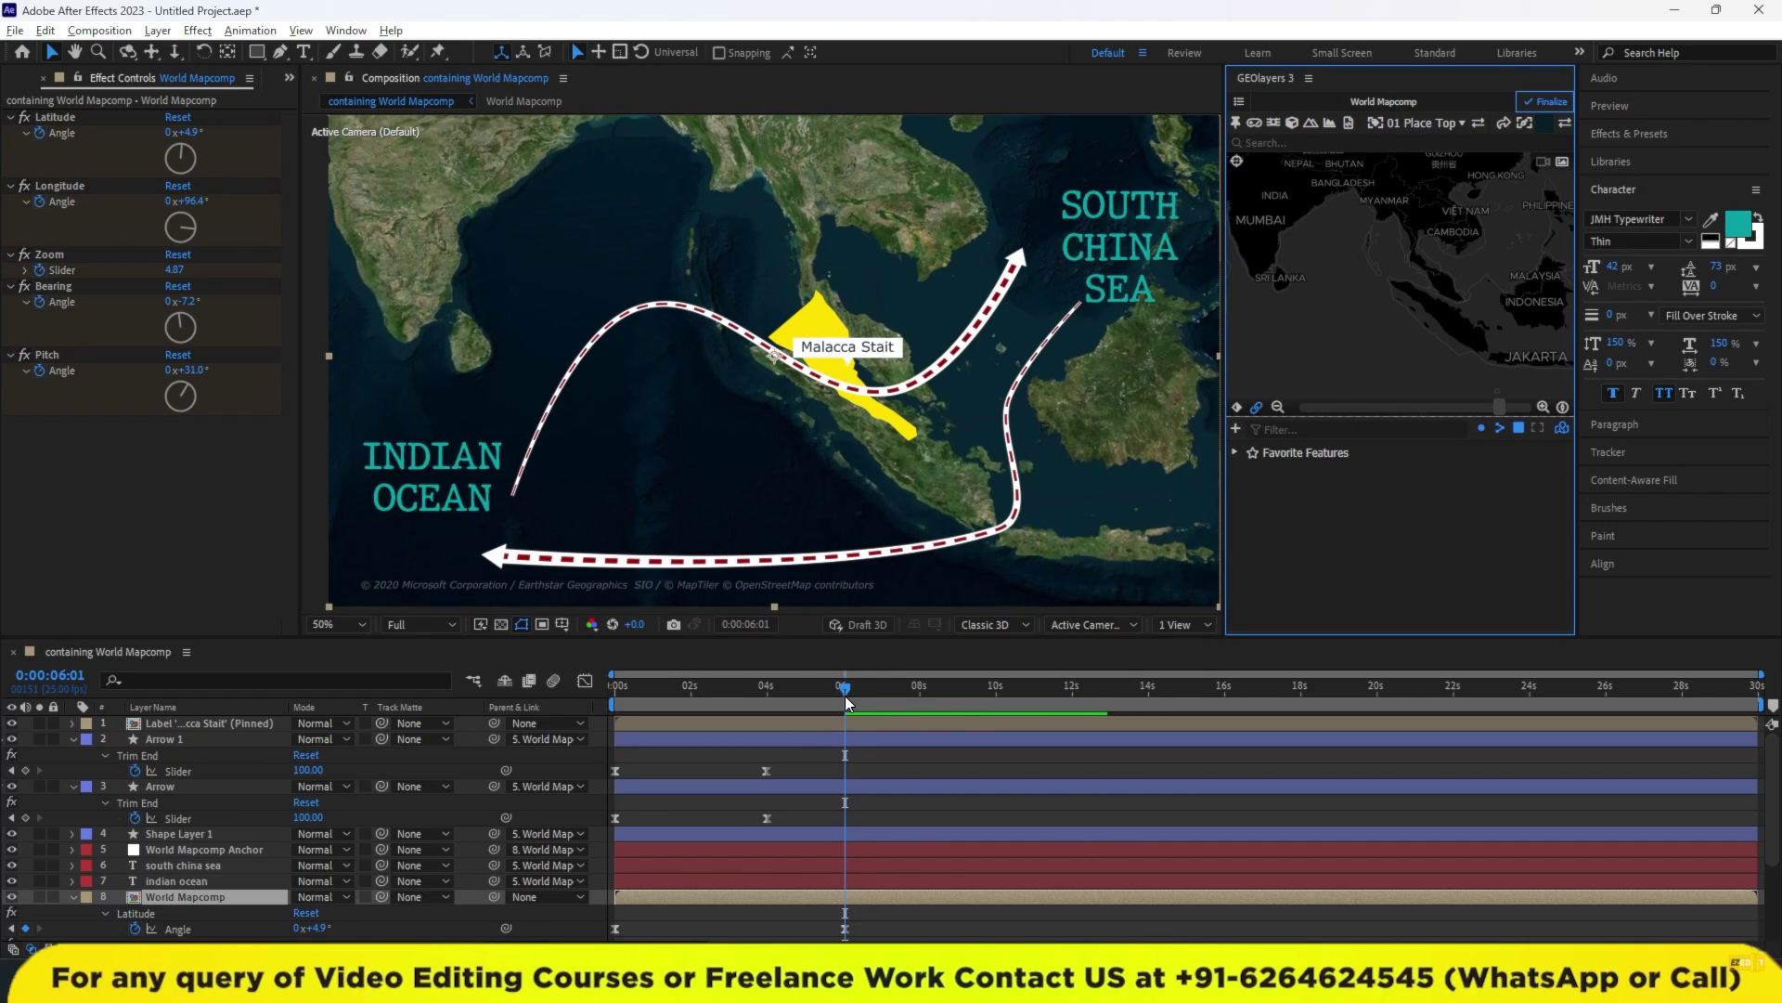
{"action": "left_click_drag", "start_coordinate": [844, 691], "coordinate": [616, 691]}
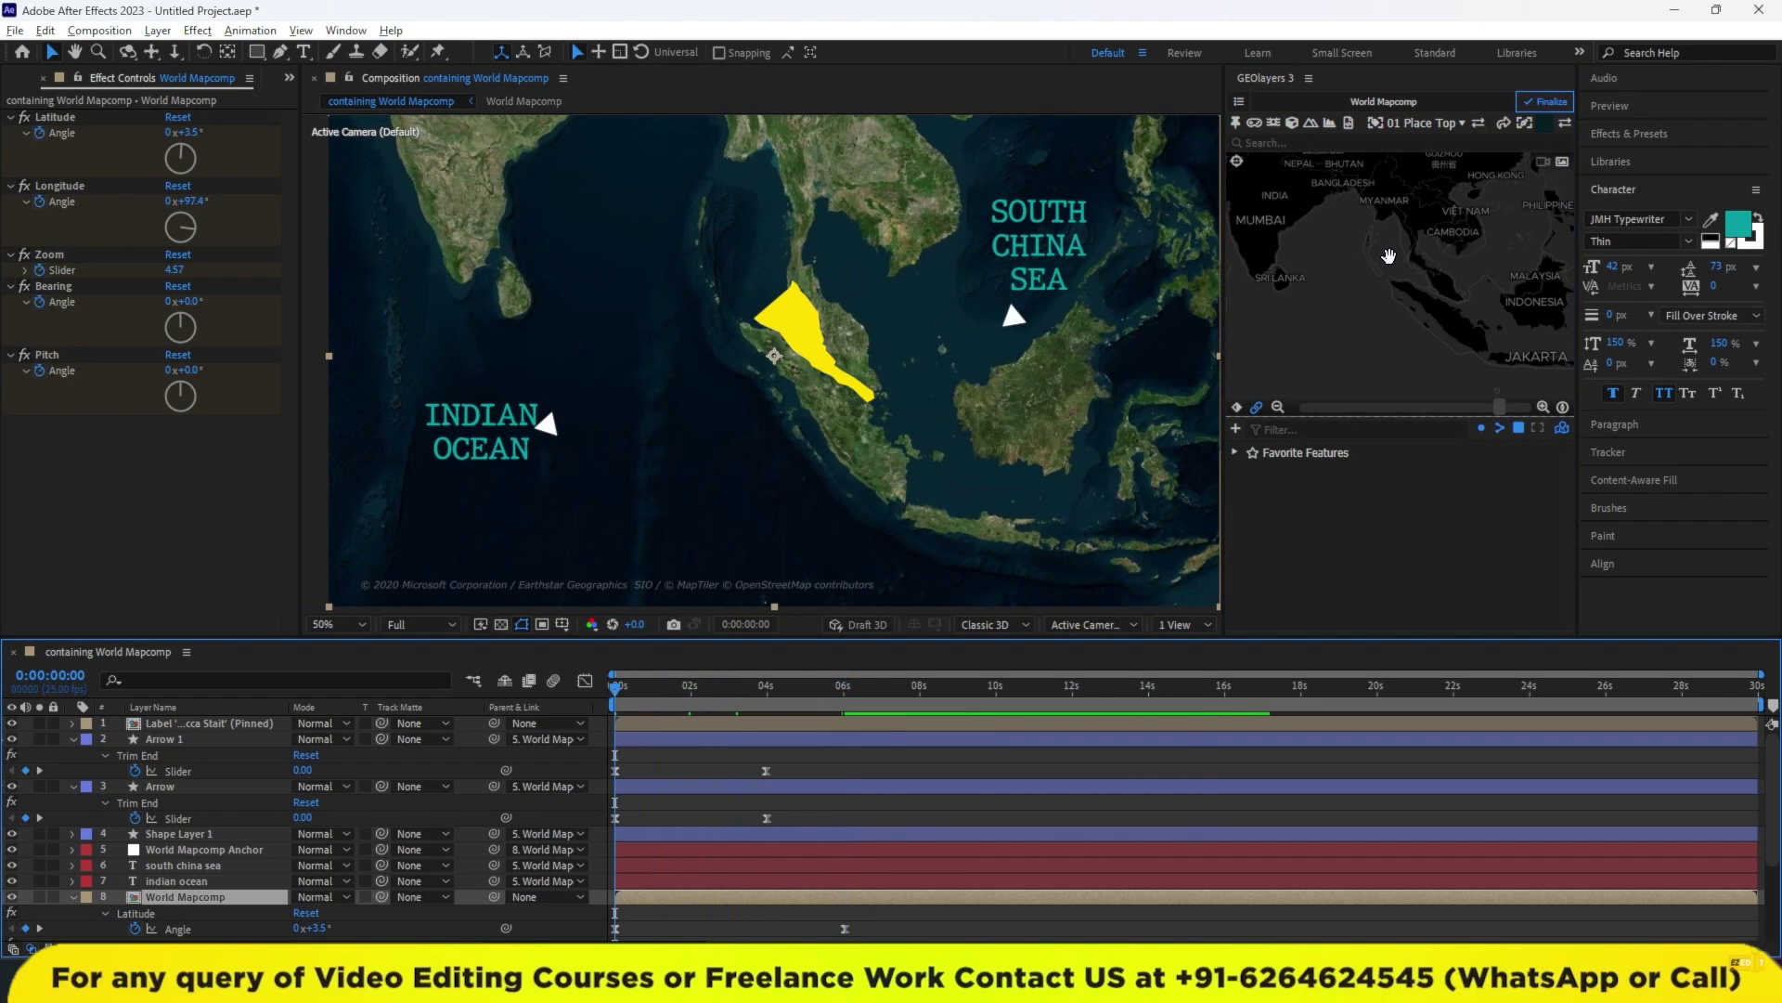
Zoom the starting map view out to Zoom 3.96 and preview the camera move.
{"action": "scroll", "coordinate": [1390, 259], "scroll_direction": "down", "scroll_amount": 2}
{"action": "scroll", "coordinate": [1391, 267], "scroll_direction": "down", "scroll_amount": 1}
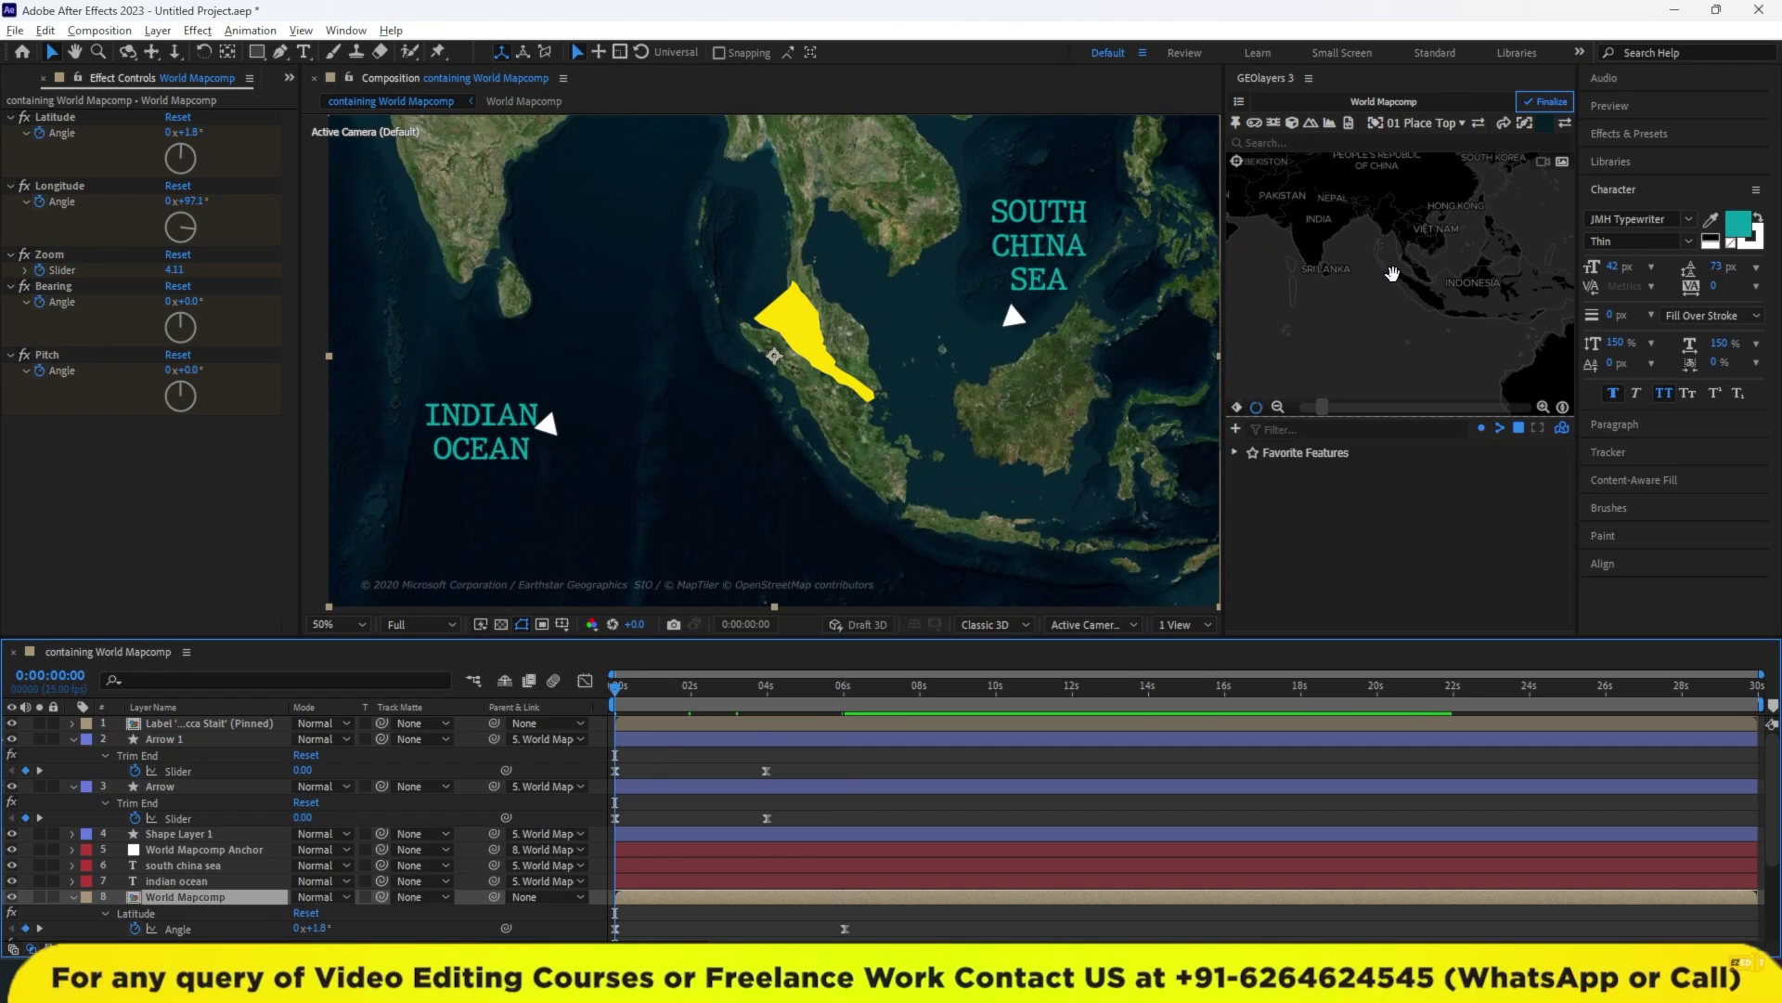
{"action": "left_click_drag", "start_coordinate": [1439, 235], "coordinate": [1433, 288]}
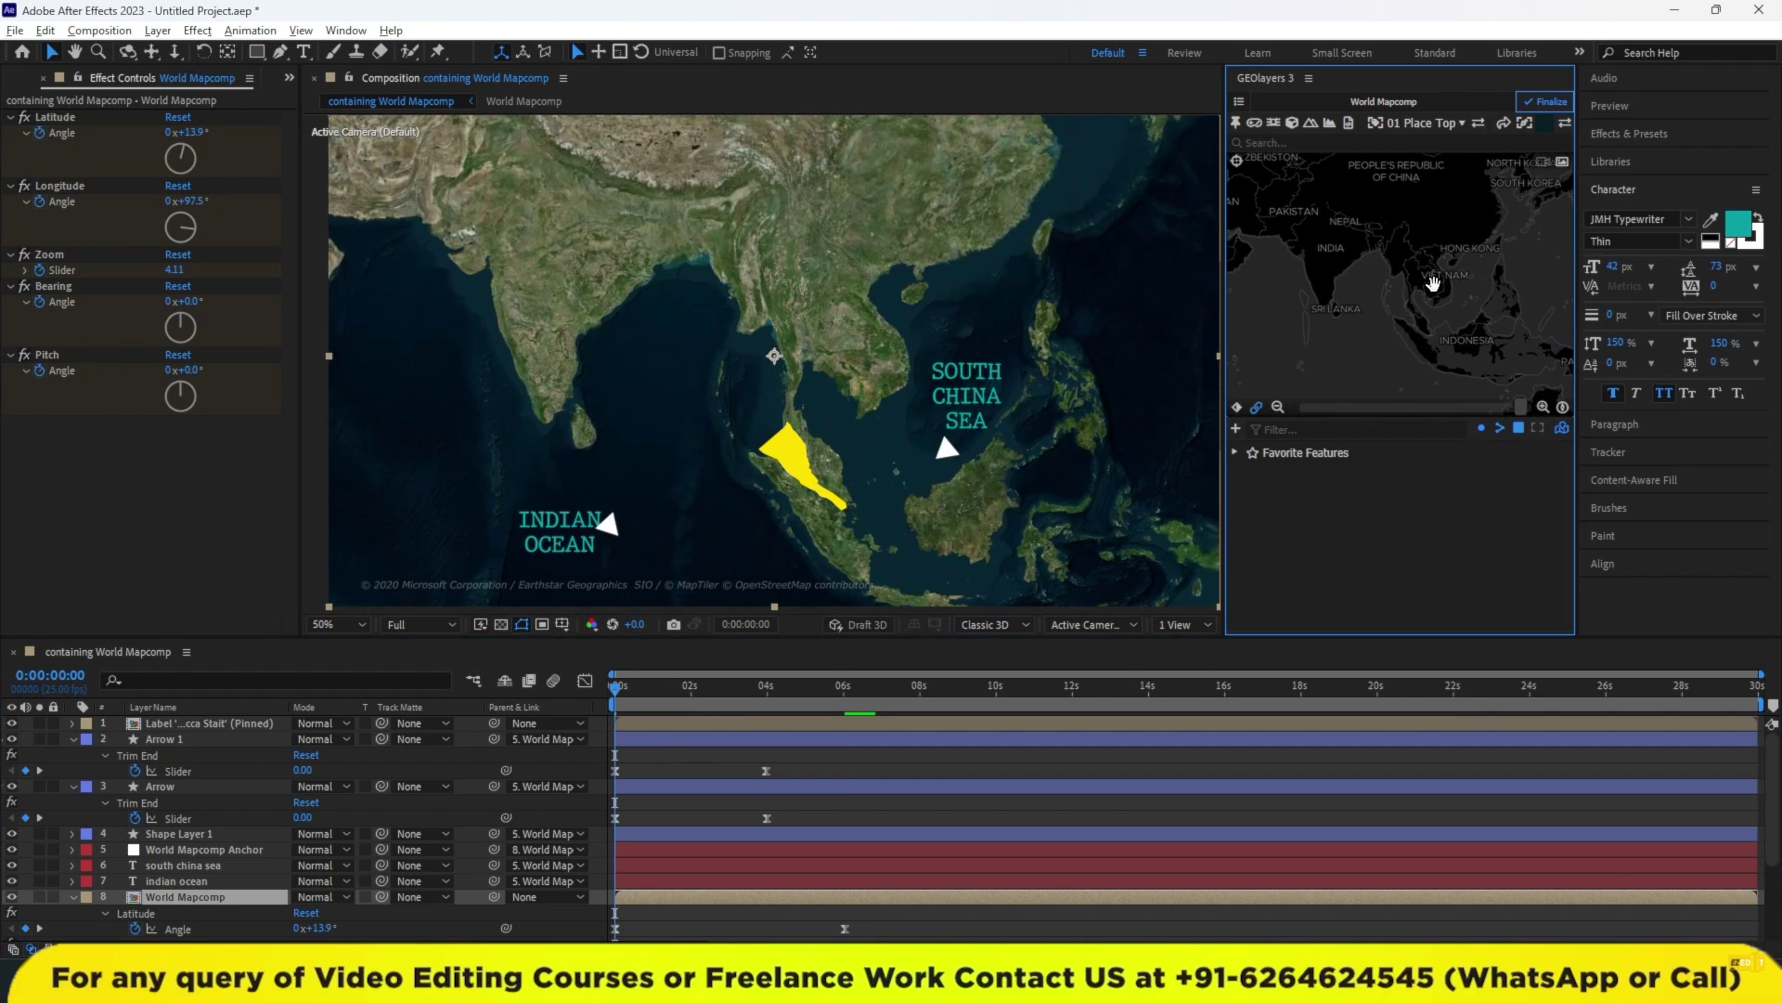
{"action": "scroll", "coordinate": [1478, 335], "scroll_direction": "down", "scroll_amount": 1}
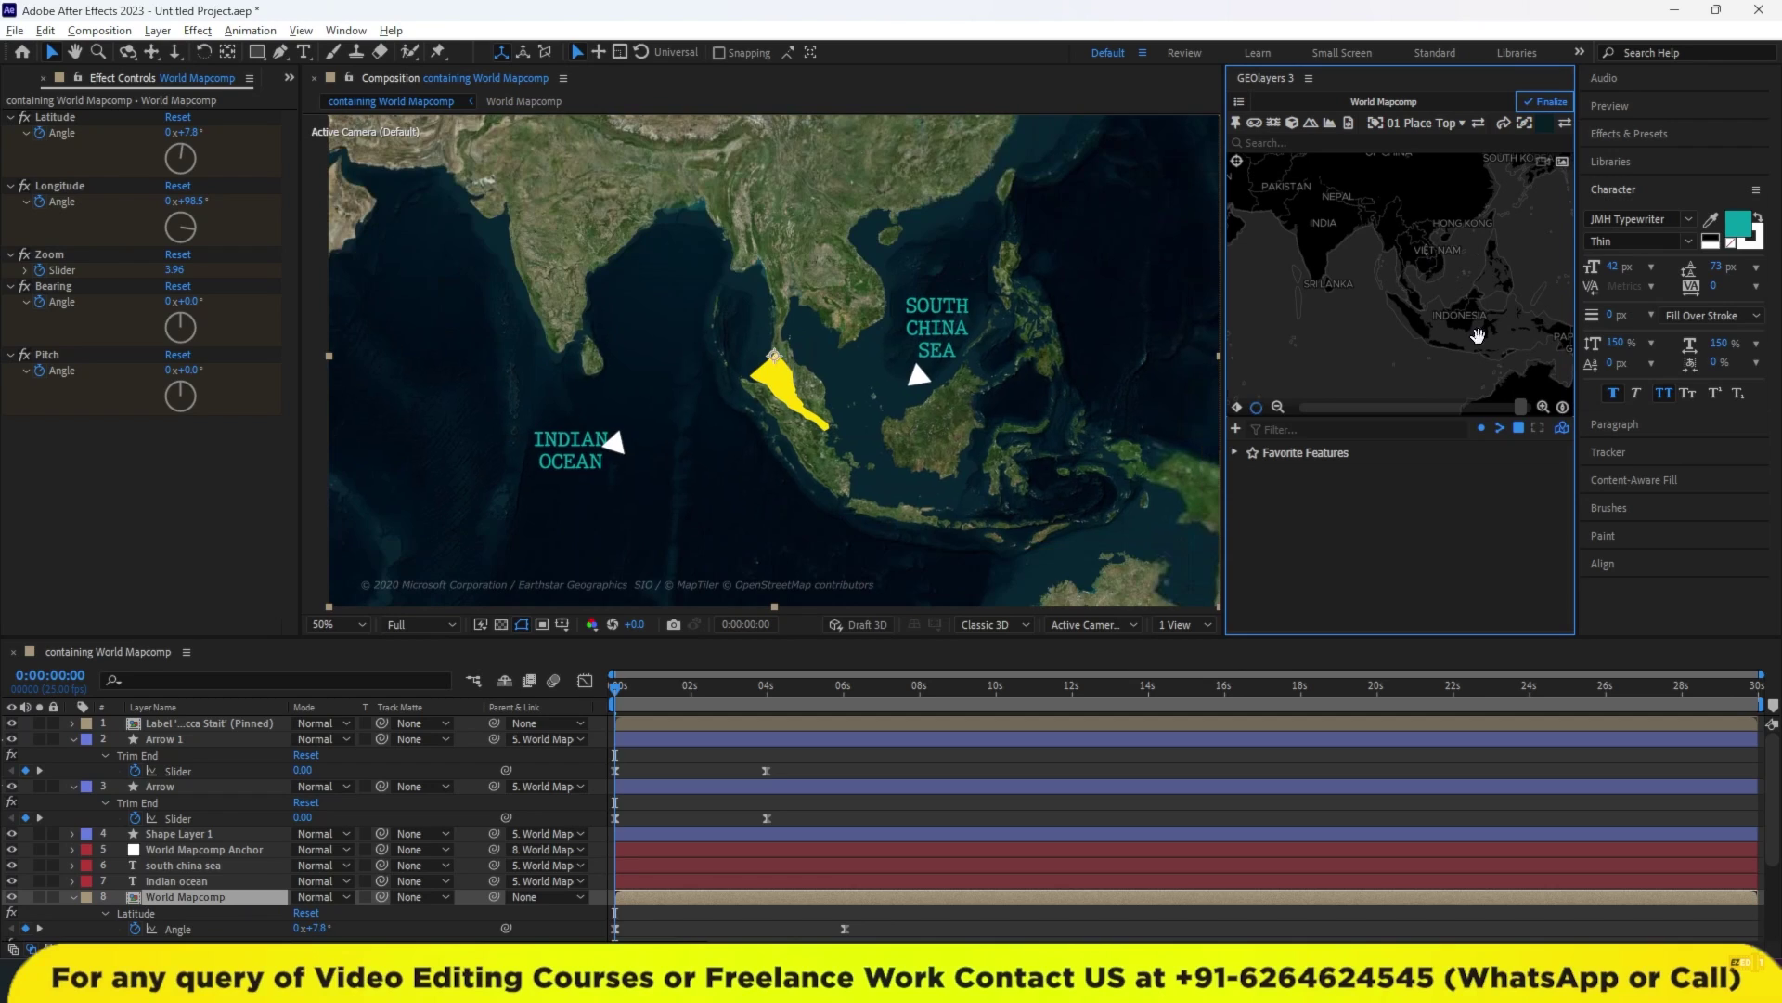
{"action": "key", "text": "space"}
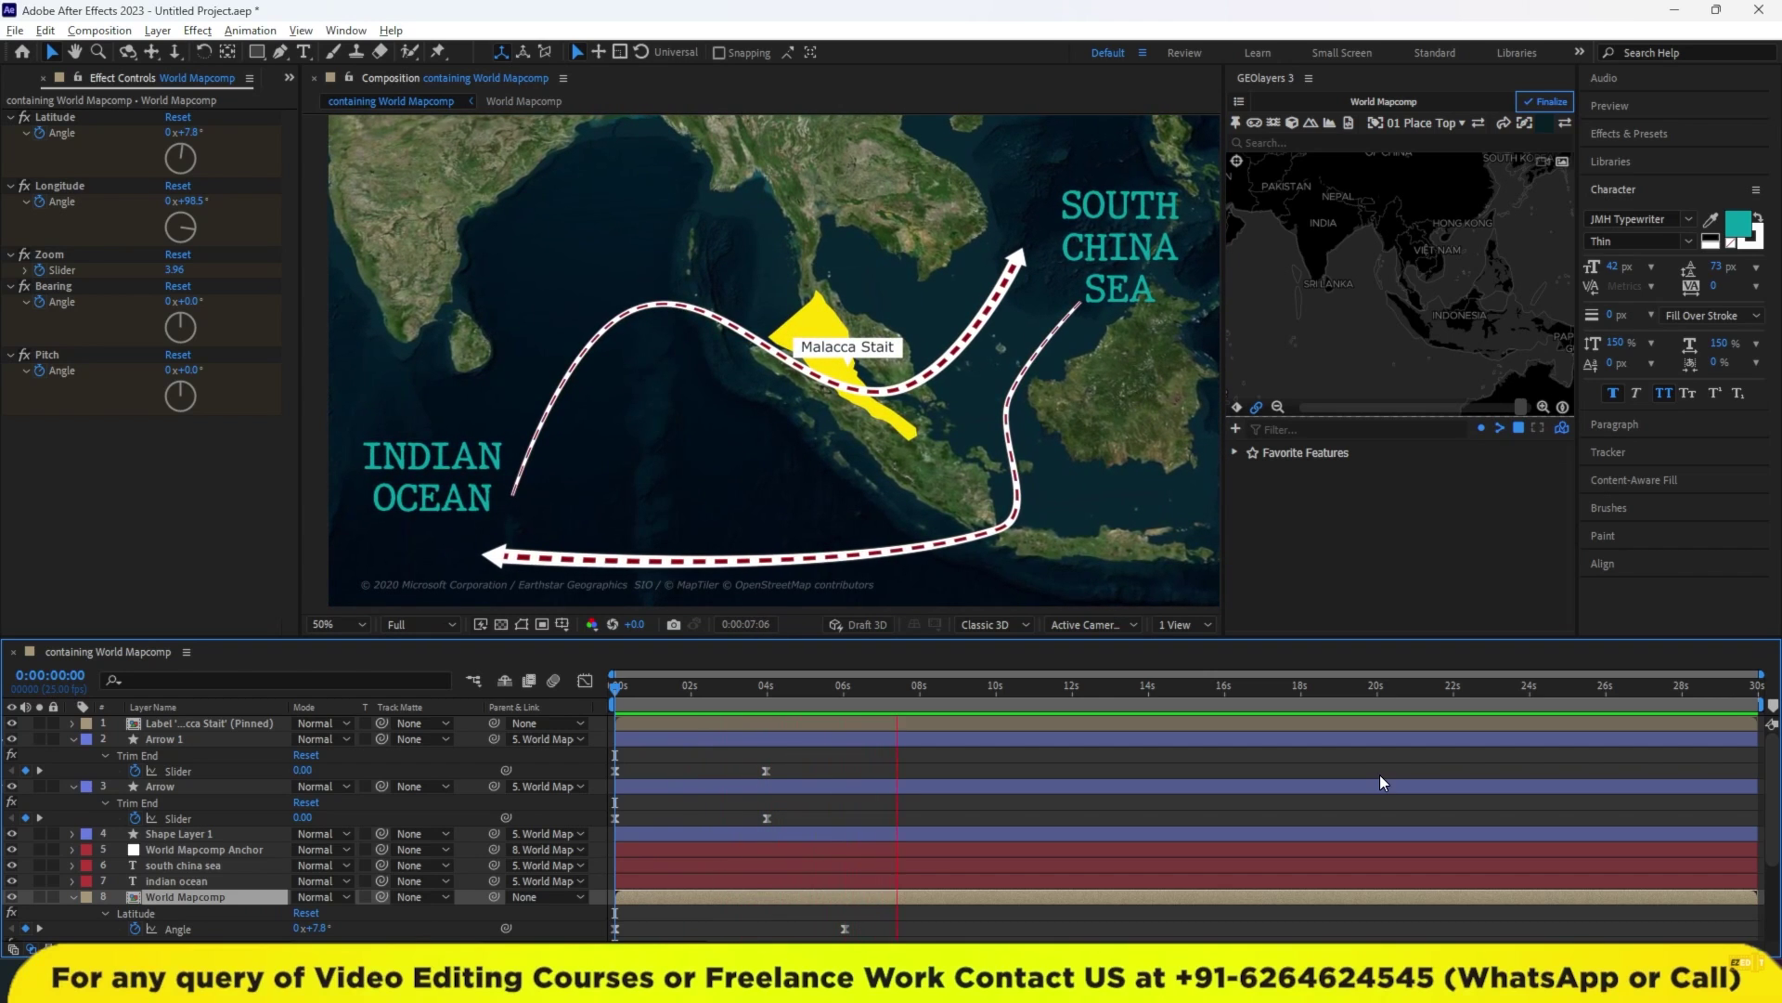
{"action": "key", "text": "space"}
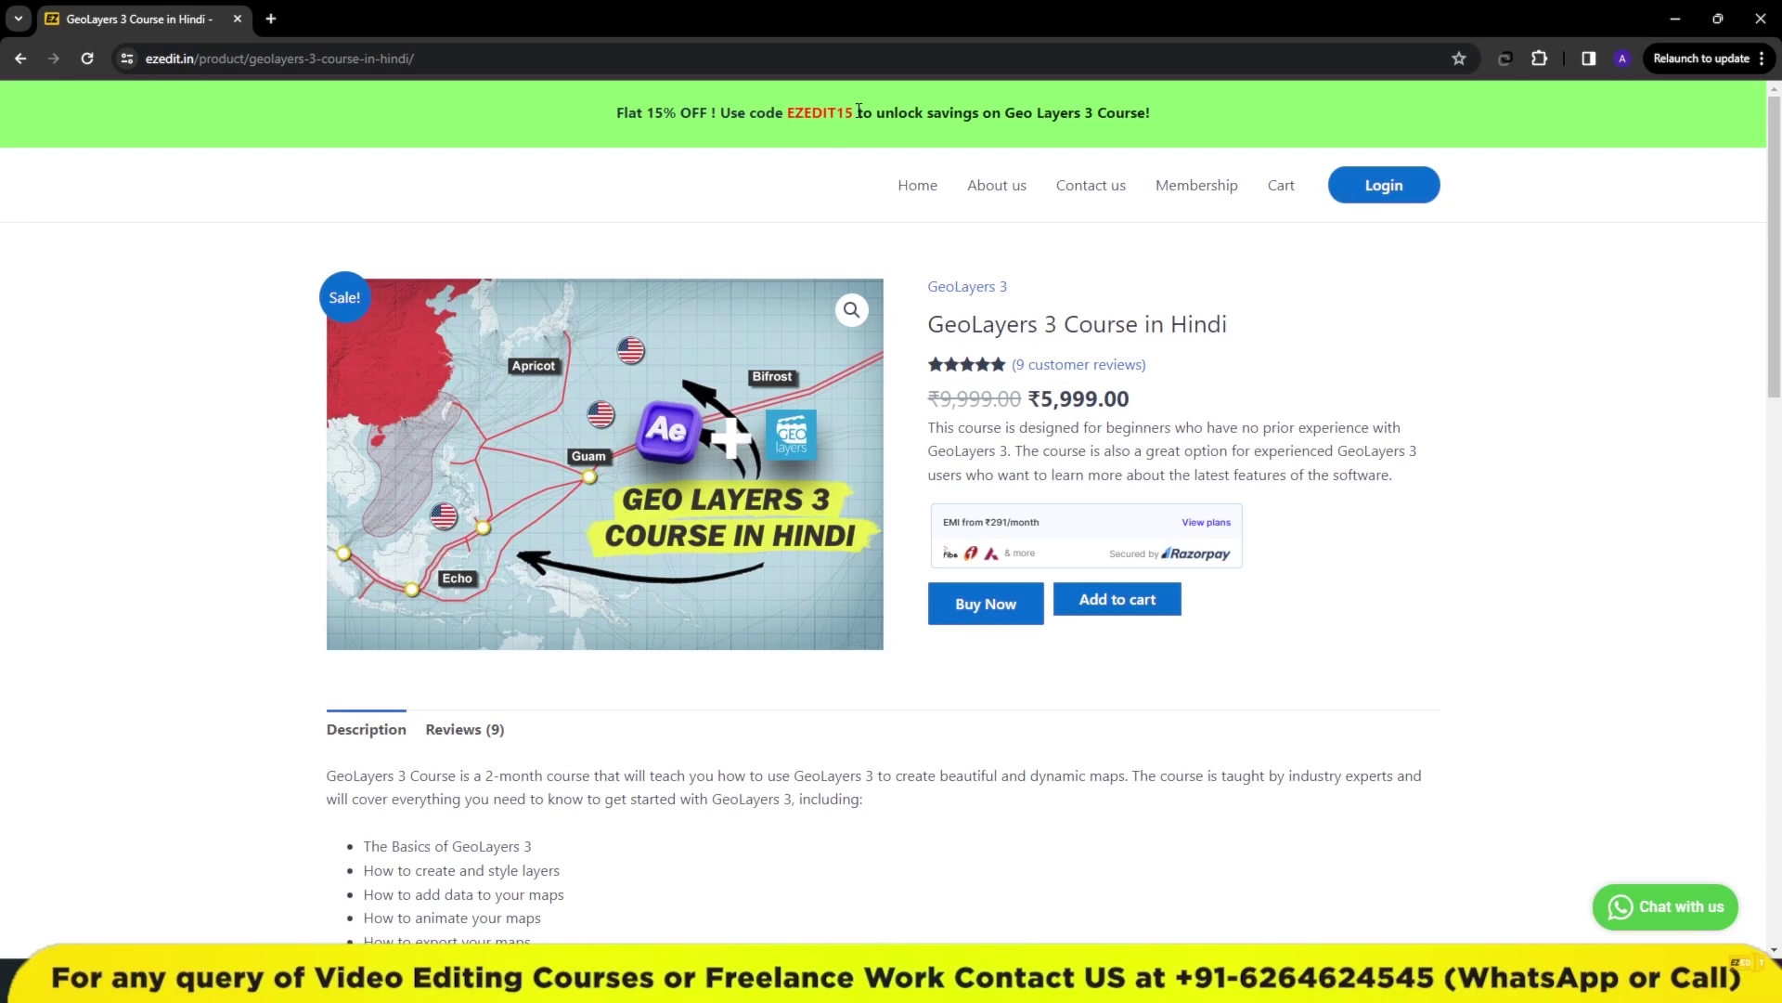
Apply coupon EZEDIT15 to the GeoLayers 3 Course checkout for ₹5,099.15, then return to After Effects.
{"action": "left_click_drag", "start_coordinate": [853, 113], "coordinate": [795, 115]}
{"action": "left_click", "coordinate": [986, 603]}
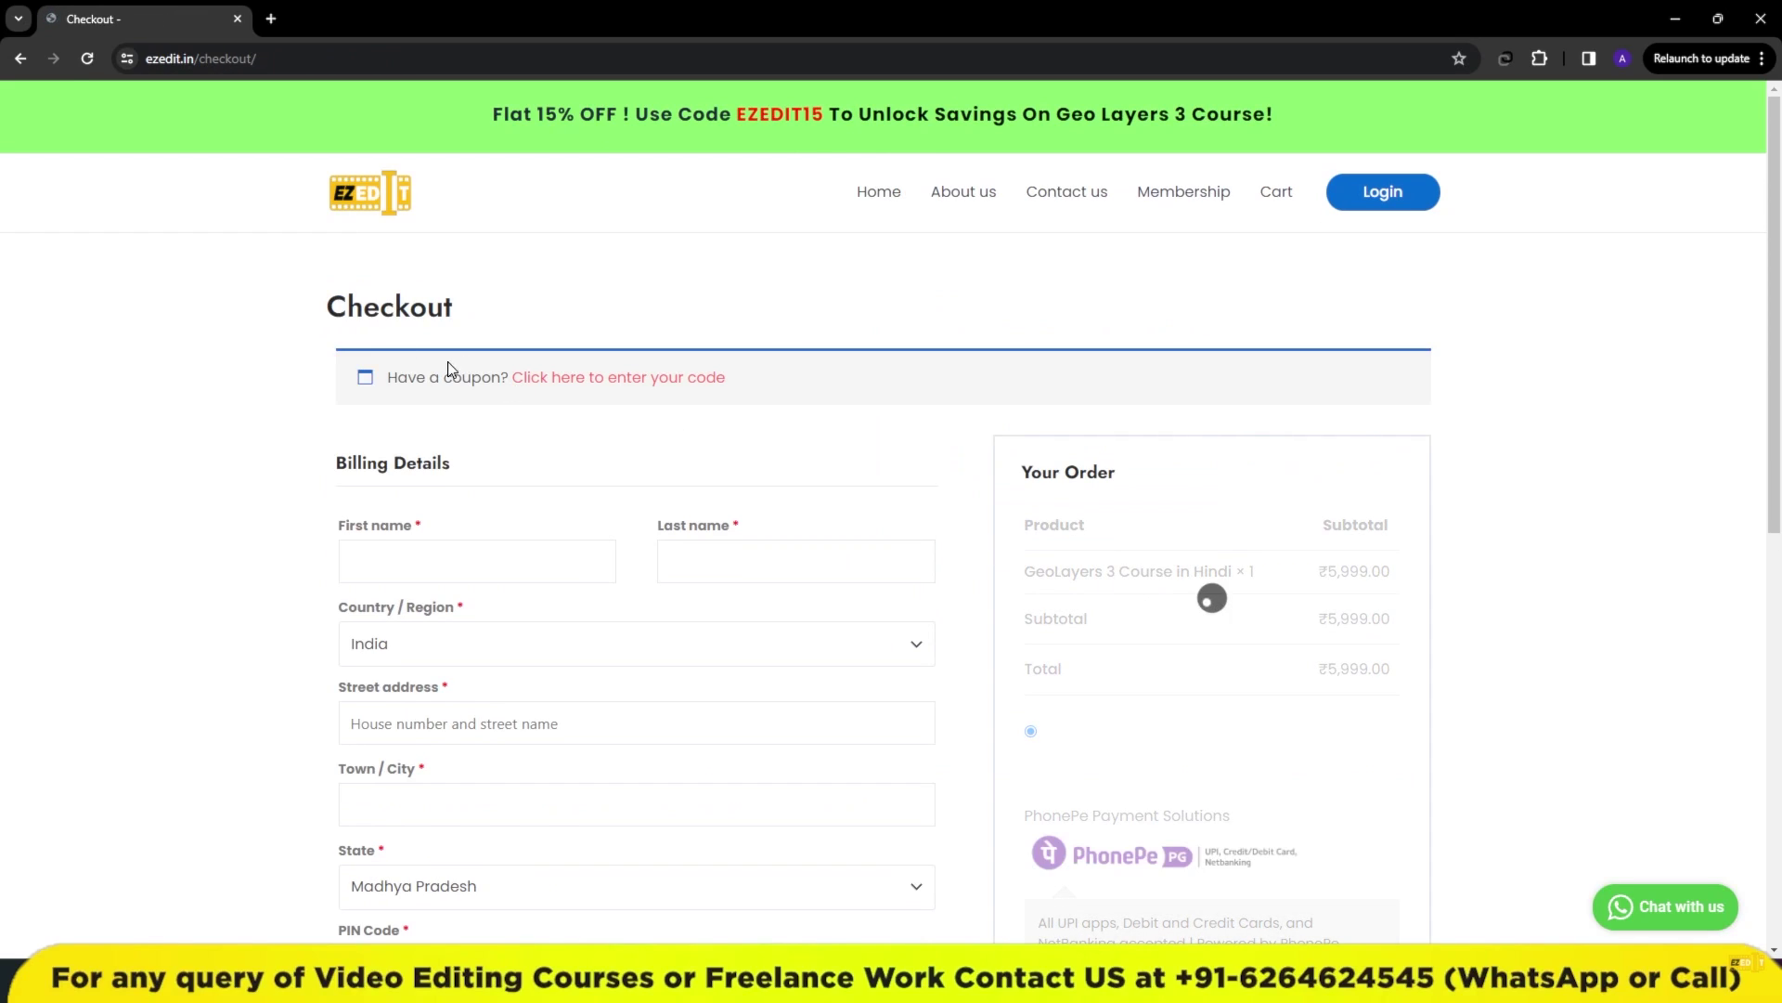
{"action": "left_click", "coordinate": [574, 388]}
{"action": "left_click", "coordinate": [427, 512]}
{"action": "type", "text": "EZEDIT15"}
{"action": "left_click", "coordinate": [657, 522]}
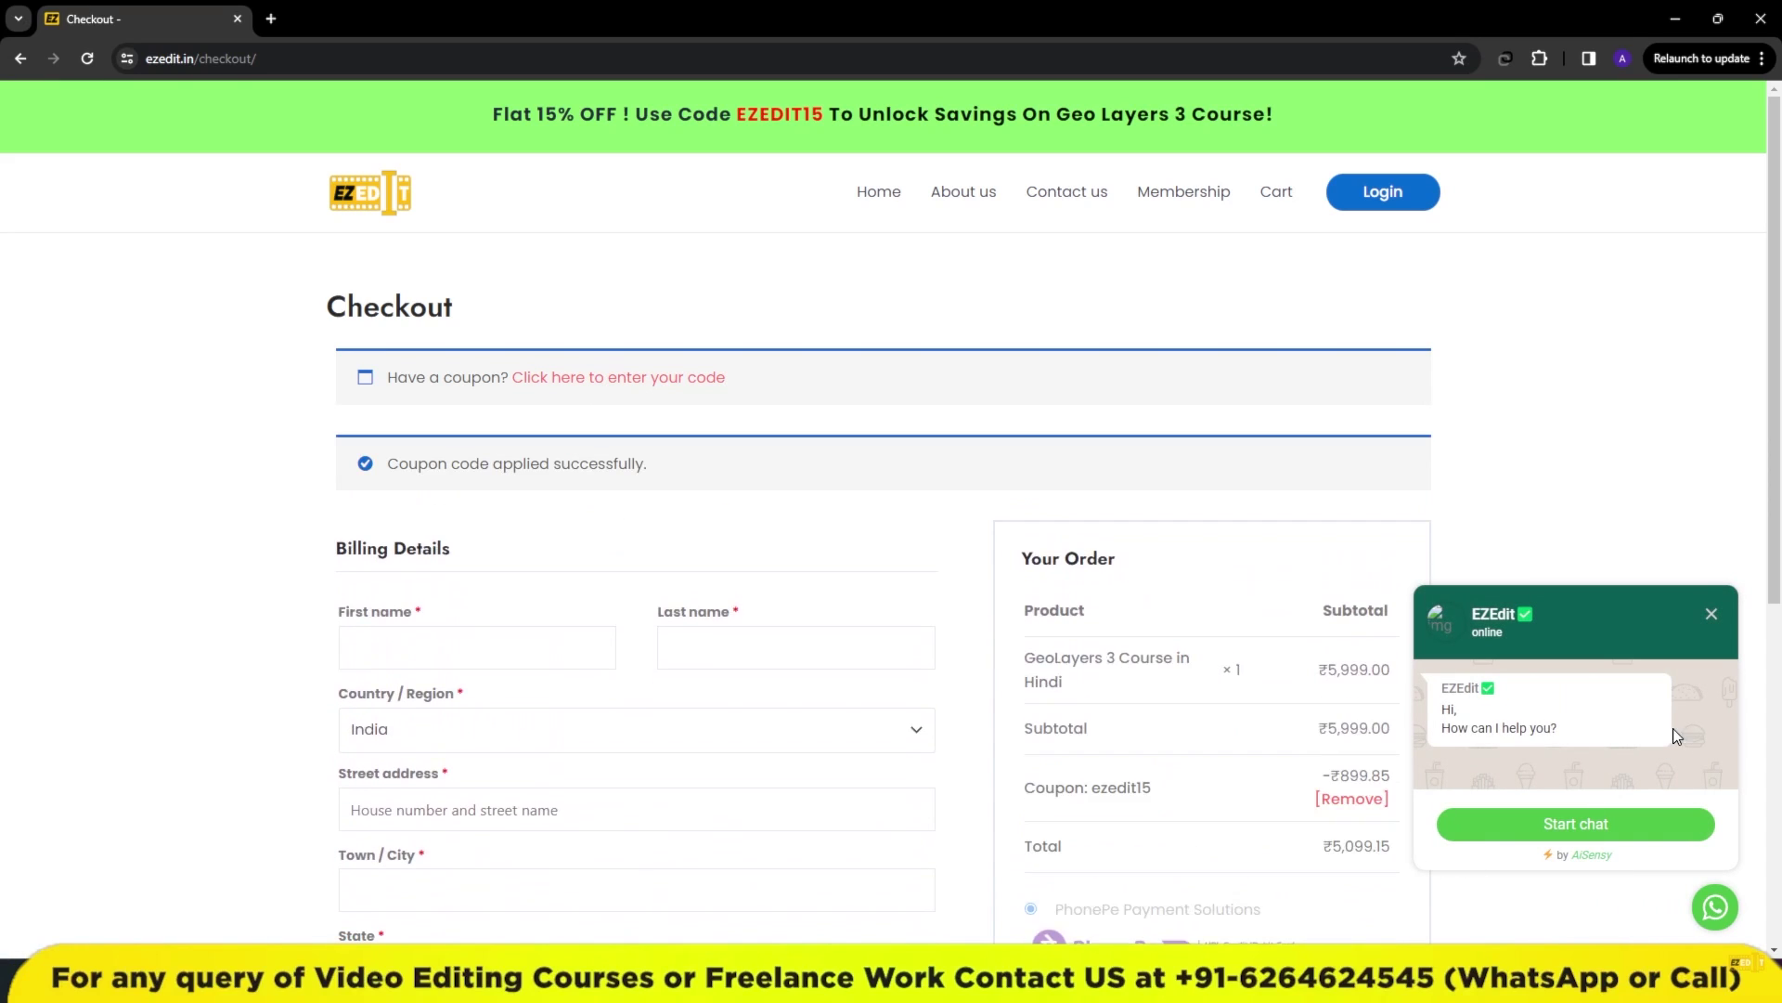
{"action": "left_click", "coordinate": [1713, 614]}
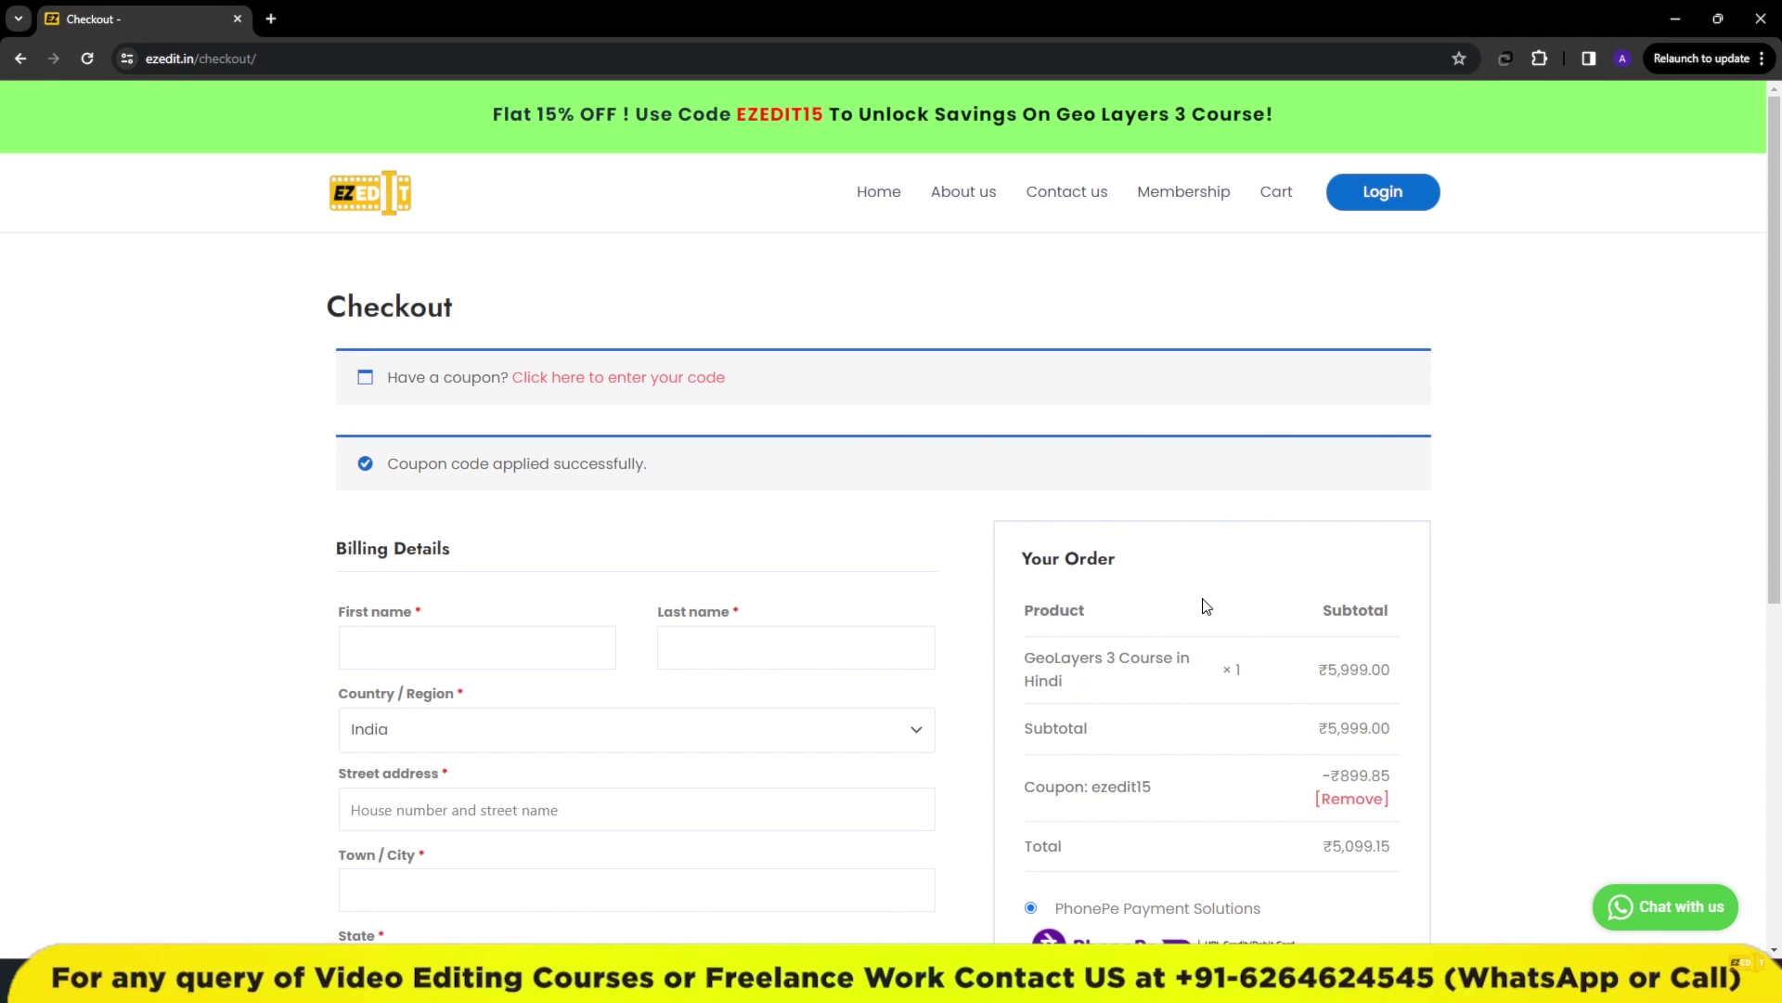
{"action": "left_click", "coordinate": [1667, 23]}
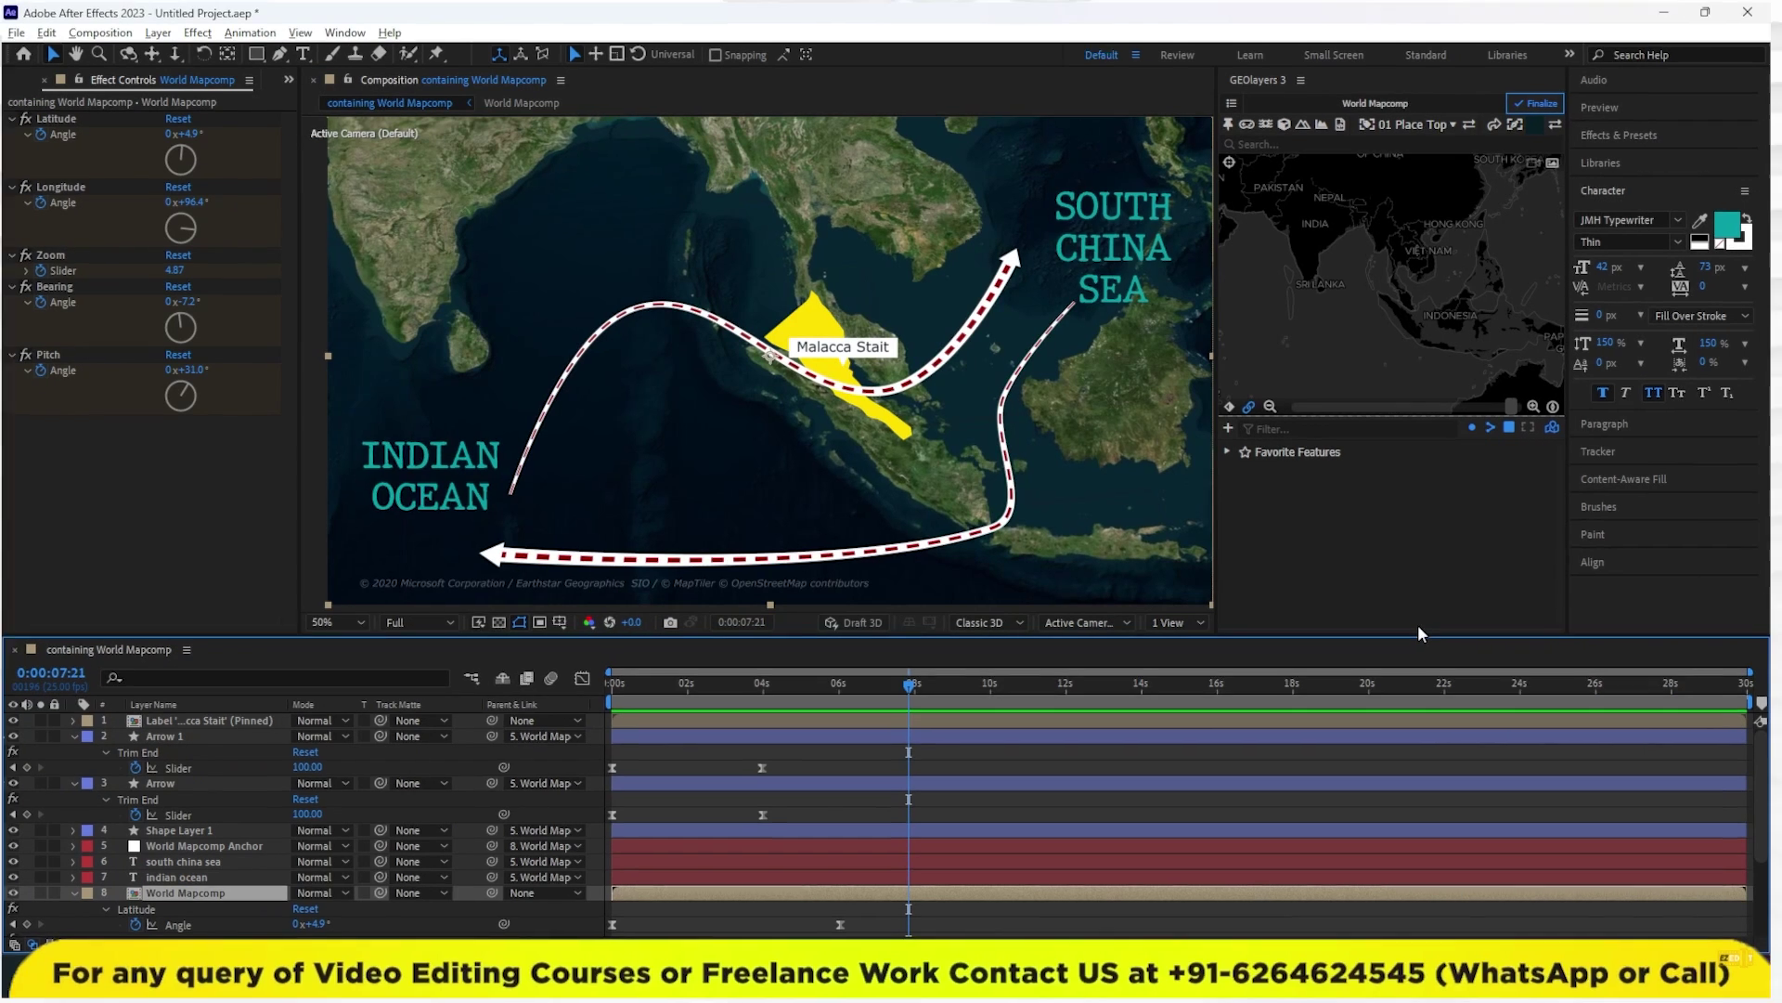